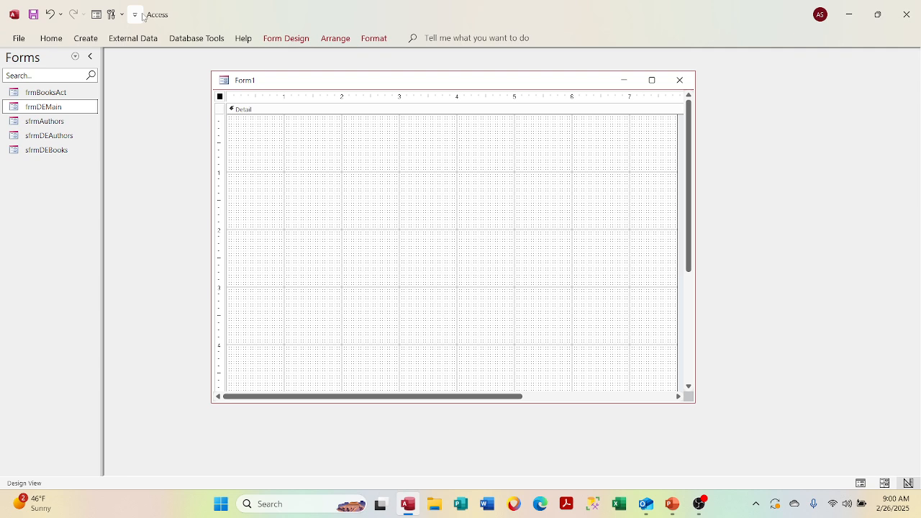
Draw a combo box about 2.5 inches wide near the upper edge of the form's Detail section
{"action": "left_click", "coordinate": [297, 41]}
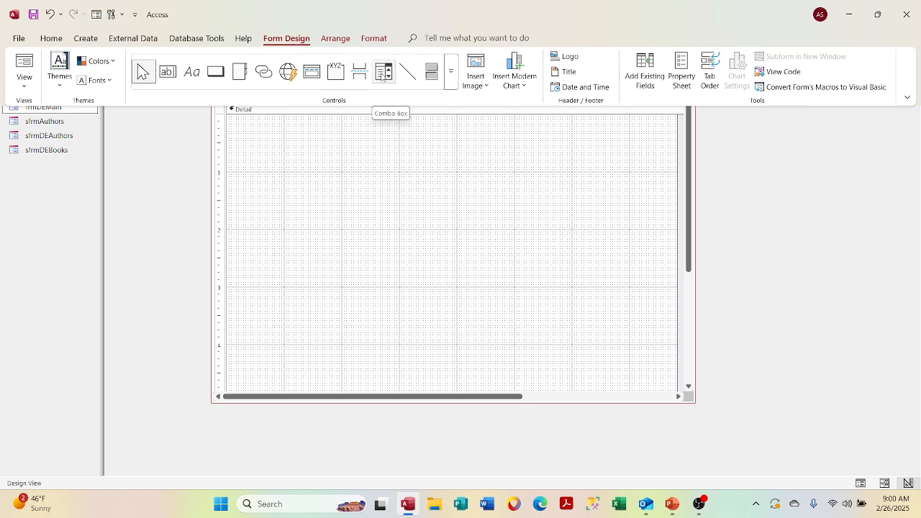
{"action": "left_click", "coordinate": [382, 75]}
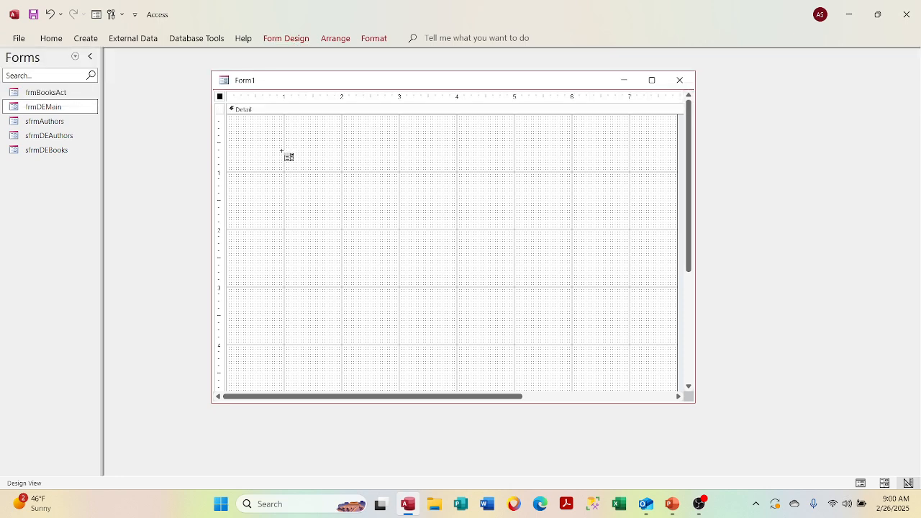
{"action": "left_click_drag", "start_coordinate": [282, 151], "coordinate": [432, 170]}
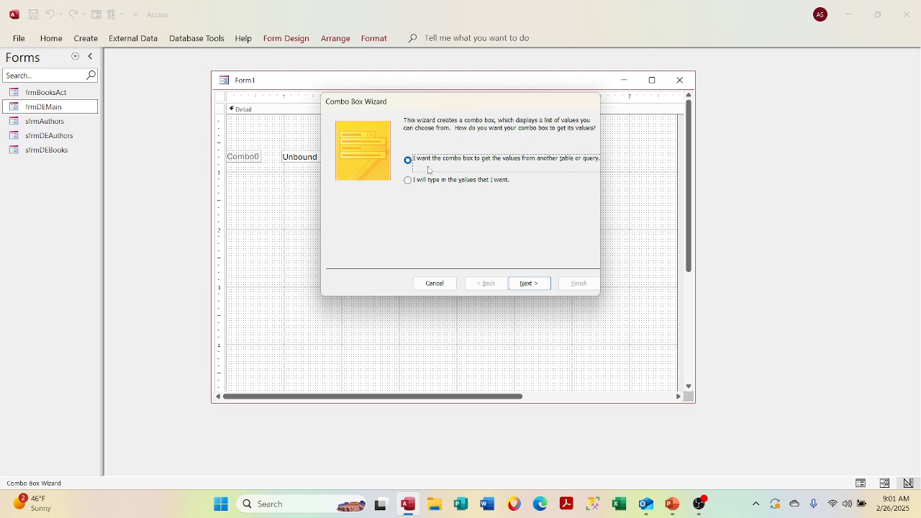
Have the combo box get its values from another table or query, choosing the table tblPub
{"action": "left_click", "coordinate": [525, 282]}
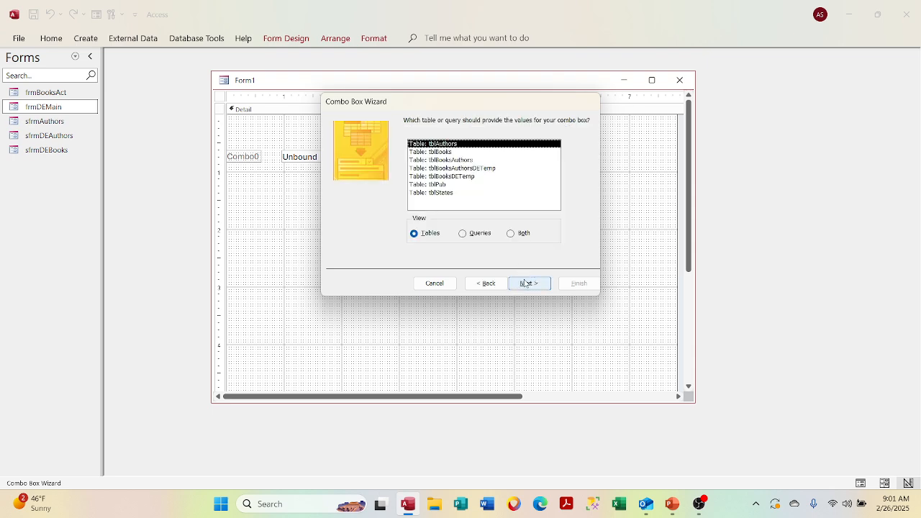
{"action": "left_click", "coordinate": [435, 185]}
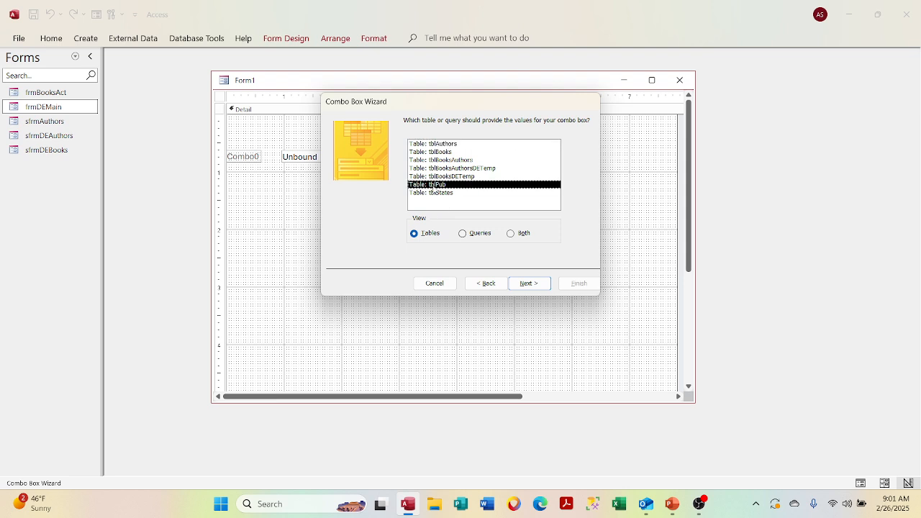
{"action": "left_click", "coordinate": [526, 285]}
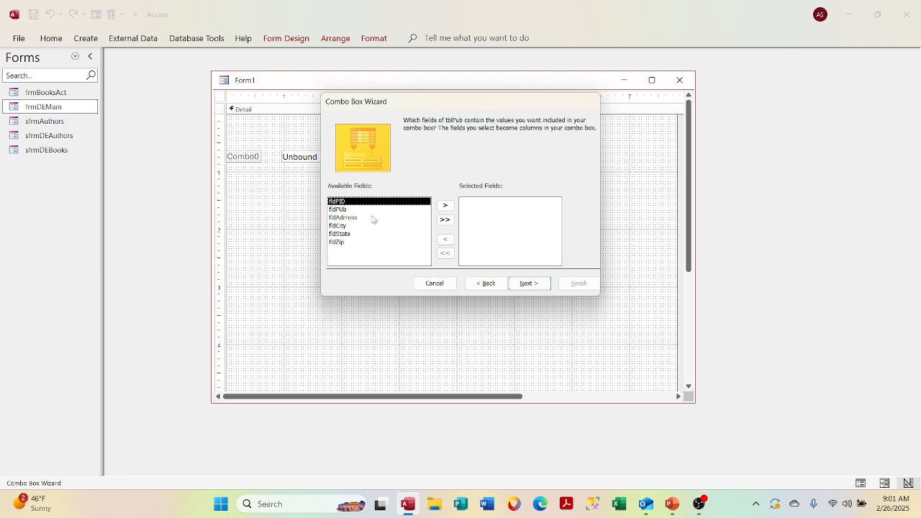
{"action": "left_click", "coordinate": [479, 288]}
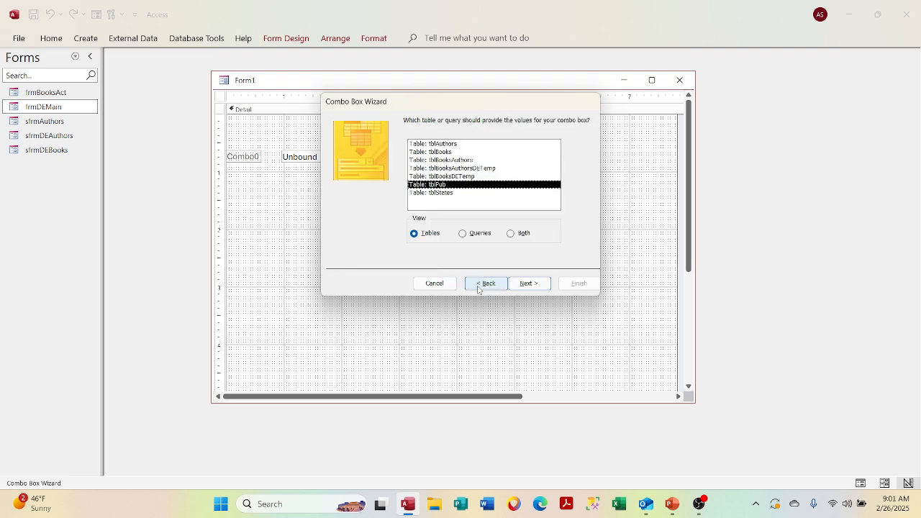
{"action": "left_click", "coordinate": [526, 284]}
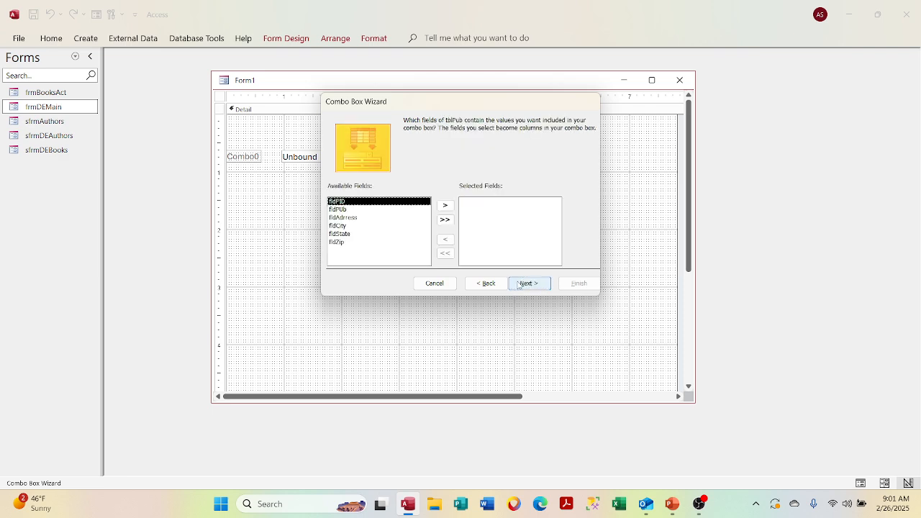
{"action": "left_click", "coordinate": [345, 210]}
{"action": "double_click", "coordinate": [345, 210]}
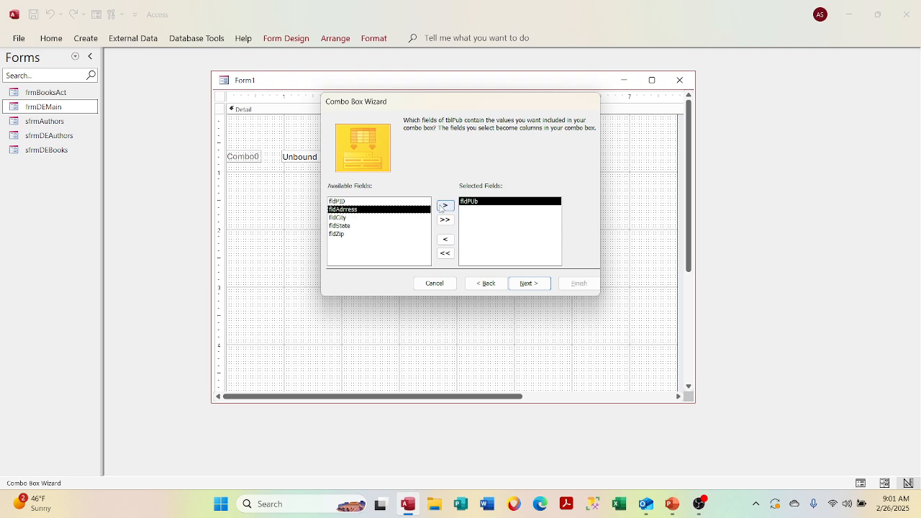
{"action": "left_click", "coordinate": [374, 201]}
{"action": "double_click", "coordinate": [374, 201]}
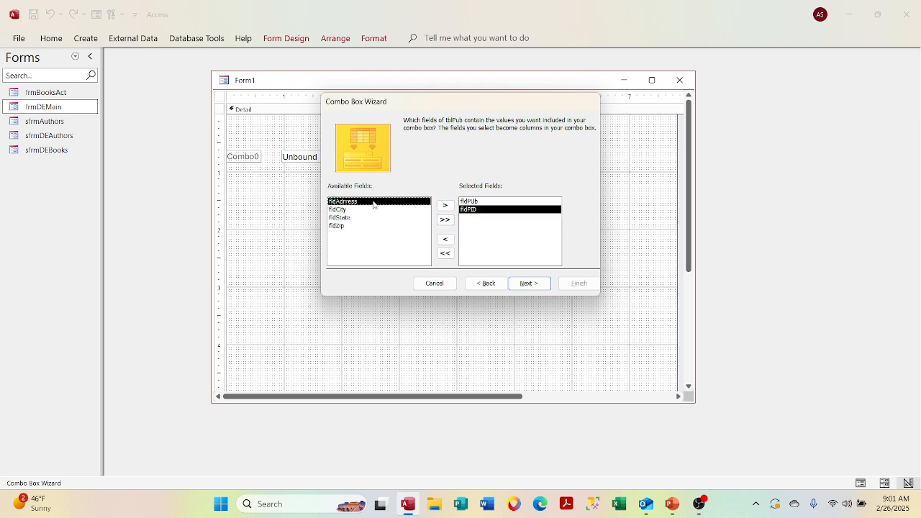
{"action": "left_click", "coordinate": [496, 202]}
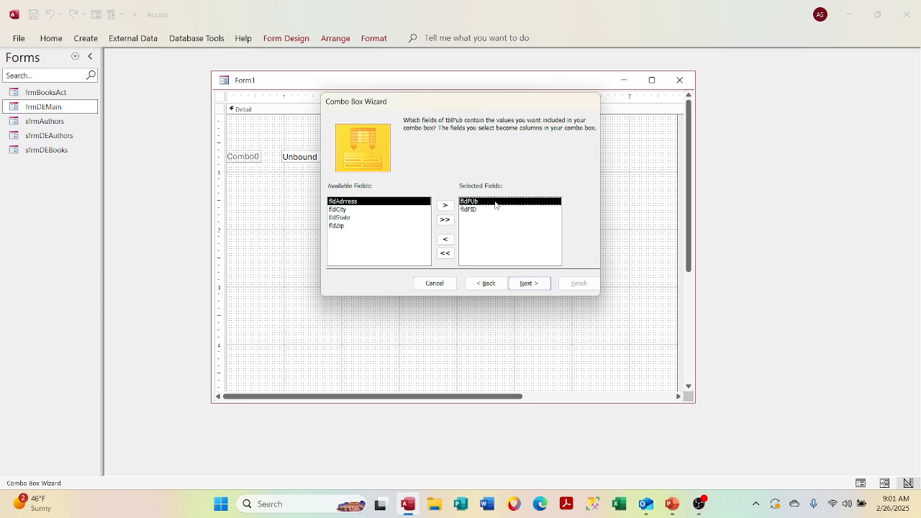
{"action": "left_click", "coordinate": [445, 254]}
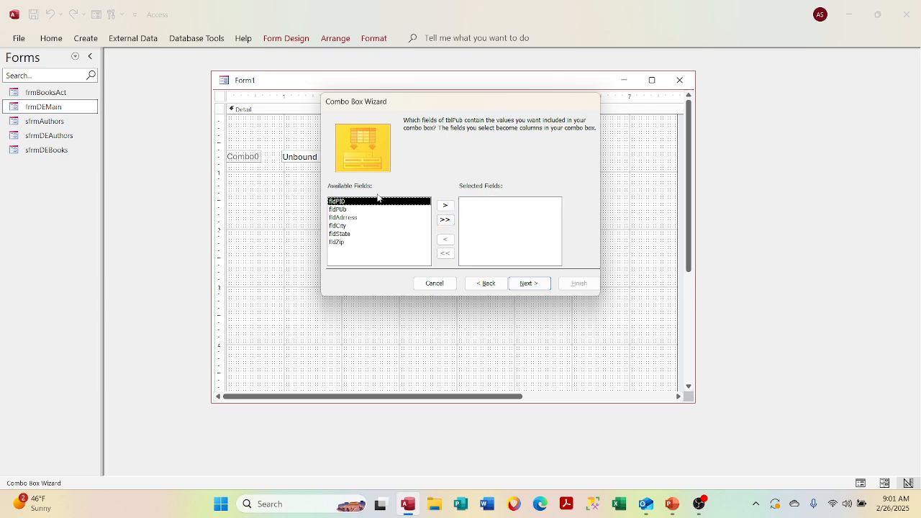
Include the fields fldPID and fldPUb in the combo box and sort its items by fldPUb in ascending order
{"action": "left_click", "coordinate": [445, 206]}
{"action": "left_click", "coordinate": [445, 207]}
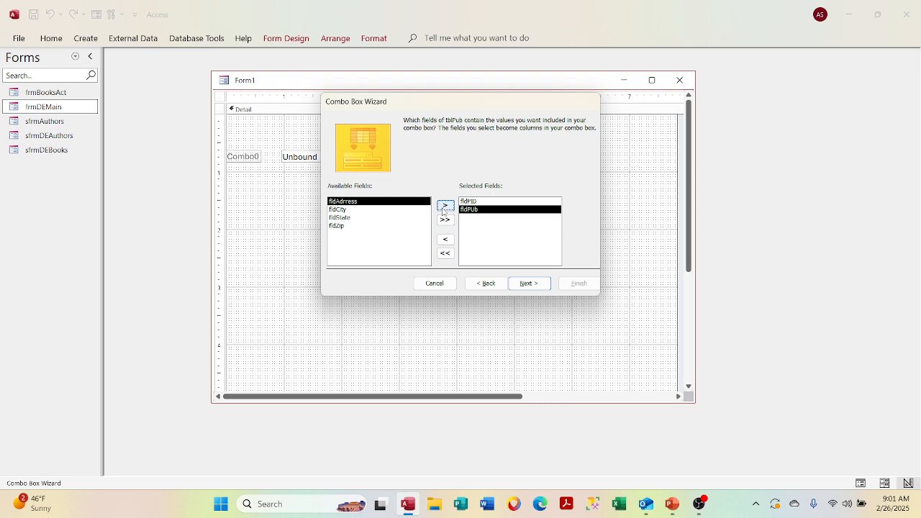
{"action": "left_click", "coordinate": [529, 283]}
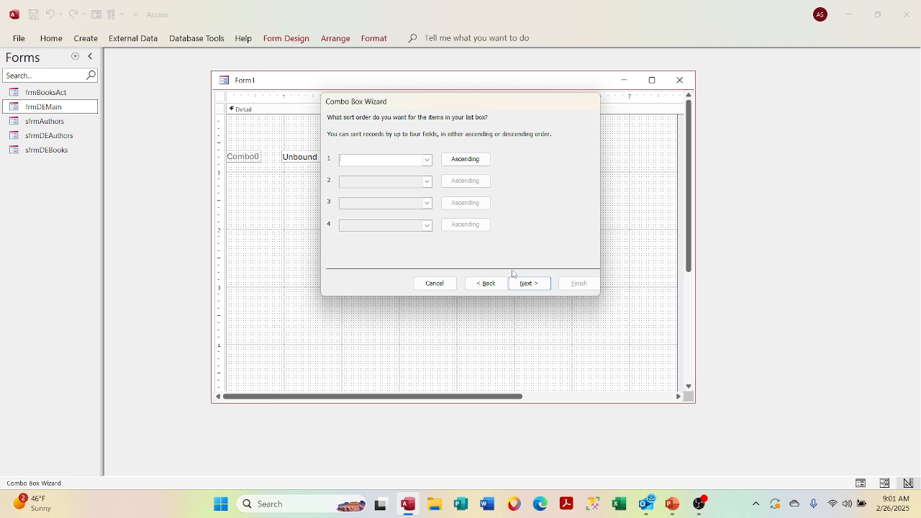
{"action": "left_click", "coordinate": [427, 160]}
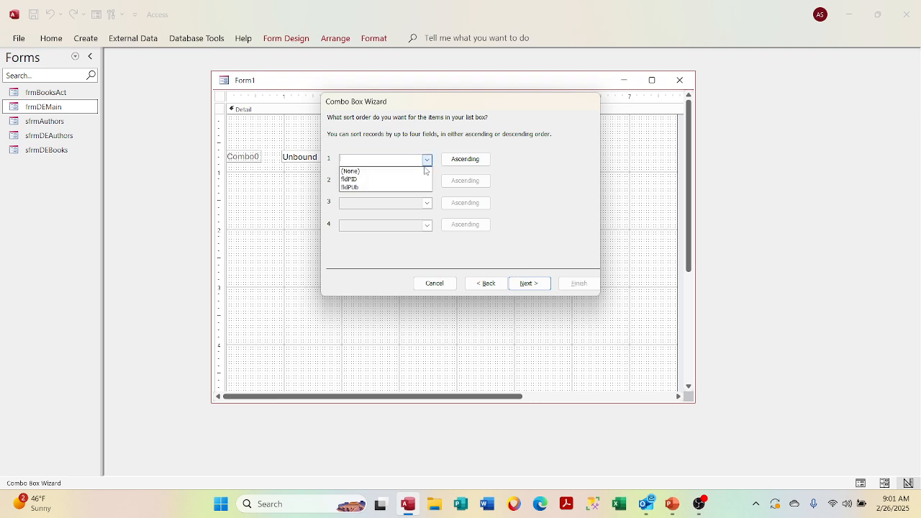
{"action": "left_click", "coordinate": [418, 188]}
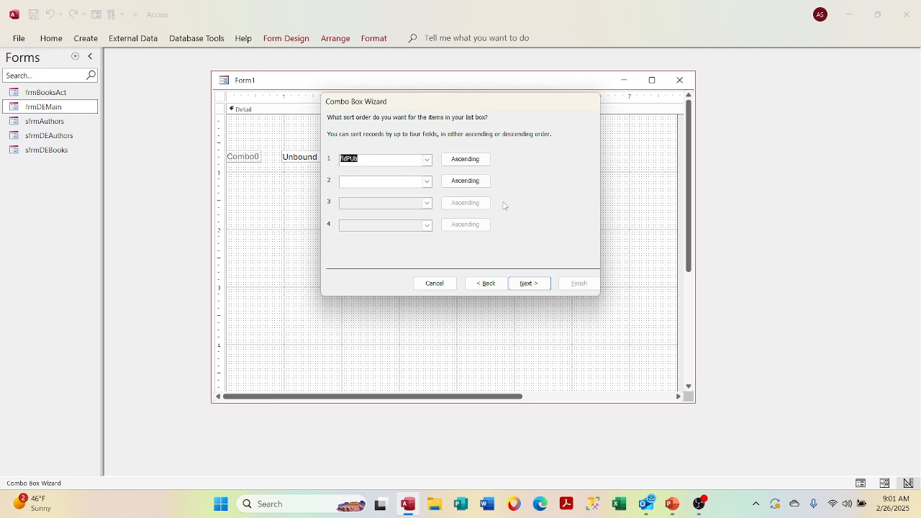
{"action": "left_click", "coordinate": [528, 283]}
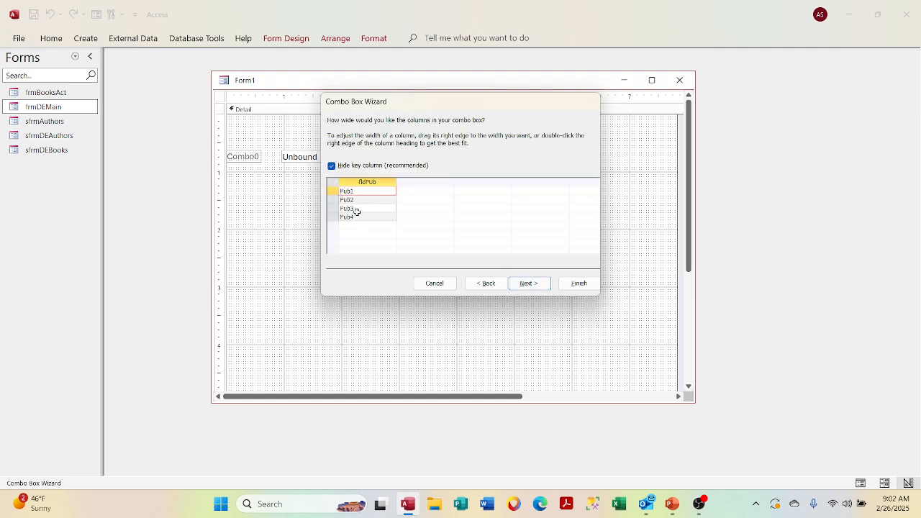
Keep the key column hidden, label the combo box "Search Publishers" and finish the wizard
{"action": "left_click", "coordinate": [533, 286]}
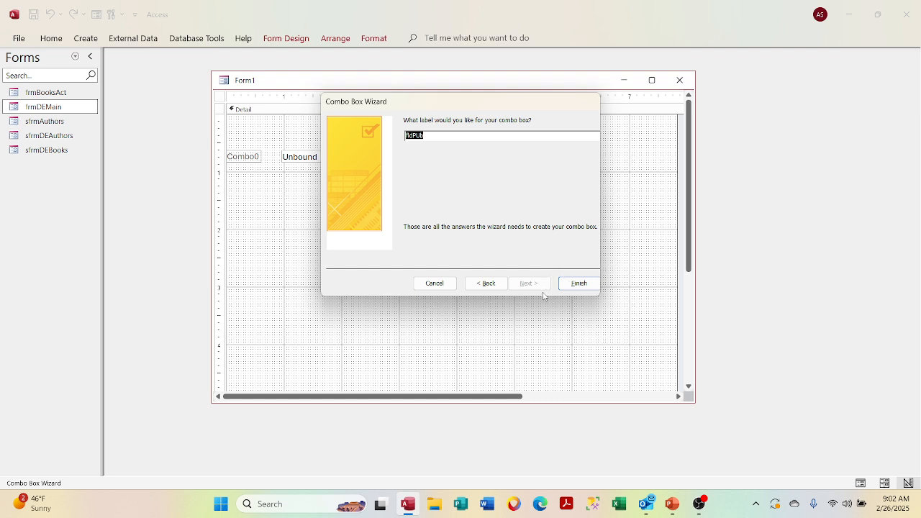
{"action": "type", "text": "Search Publishers"}
{"action": "key", "text": "Return"}
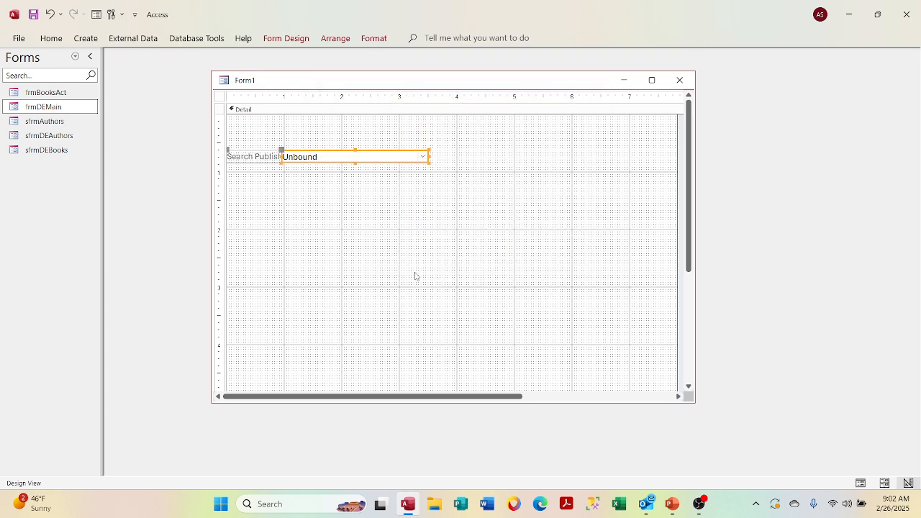
Separate the combo box from its label, moving the box about 0.7 inch and the label about 0.3 inch to the right
{"action": "left_click_drag", "start_coordinate": [282, 150], "coordinate": [325, 149]}
{"action": "left_click", "coordinate": [261, 150]}
{"action": "left_click", "coordinate": [260, 153]}
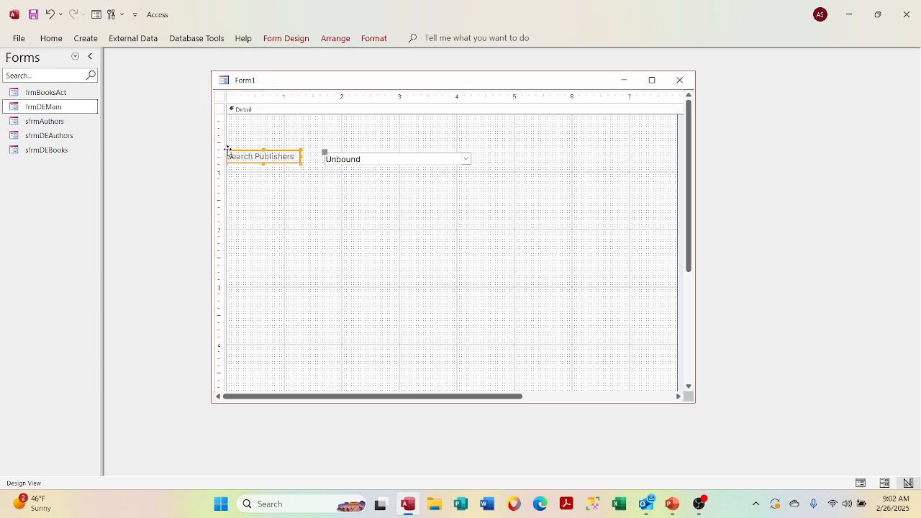
{"action": "left_click_drag", "start_coordinate": [225, 149], "coordinate": [247, 151]}
Show the combo box's properties and open its row source in the Query Builder
{"action": "left_click", "coordinate": [380, 149]}
{"action": "right_click", "coordinate": [381, 153]}
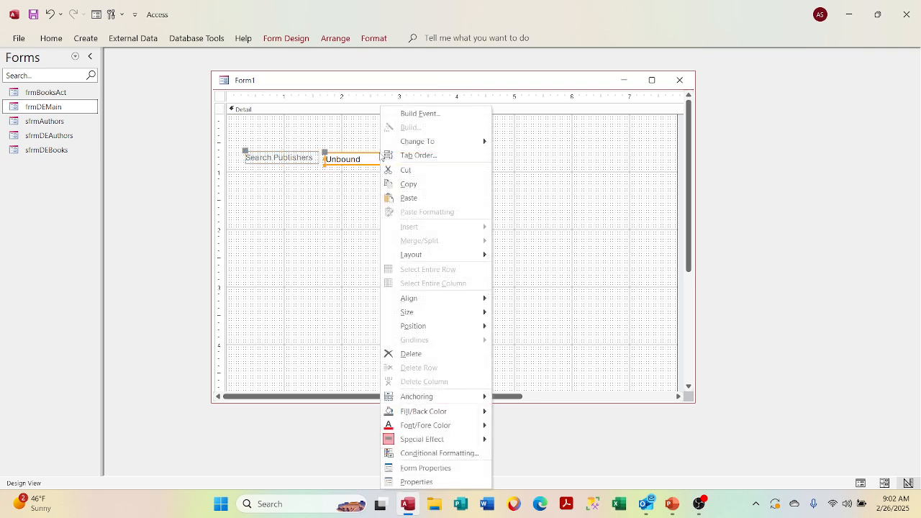
{"action": "left_click", "coordinate": [459, 484]}
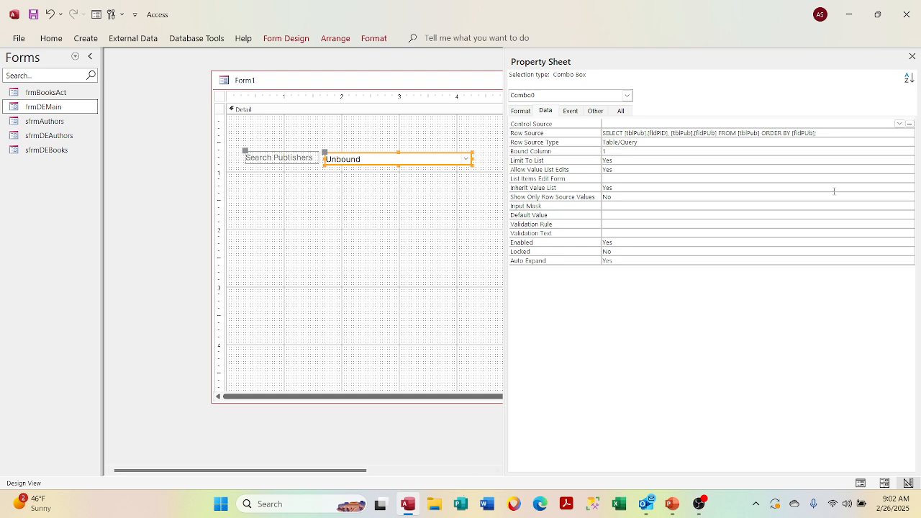
{"action": "left_click", "coordinate": [867, 133]}
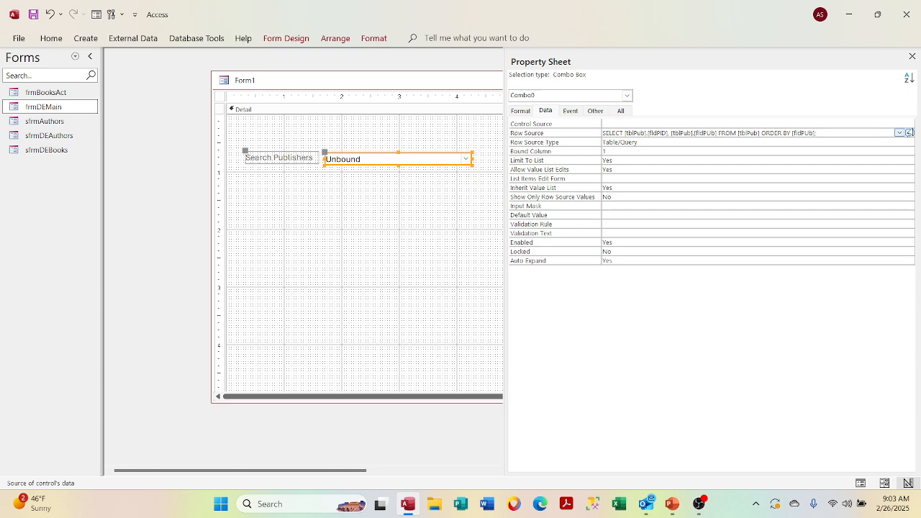
{"action": "left_click", "coordinate": [909, 132]}
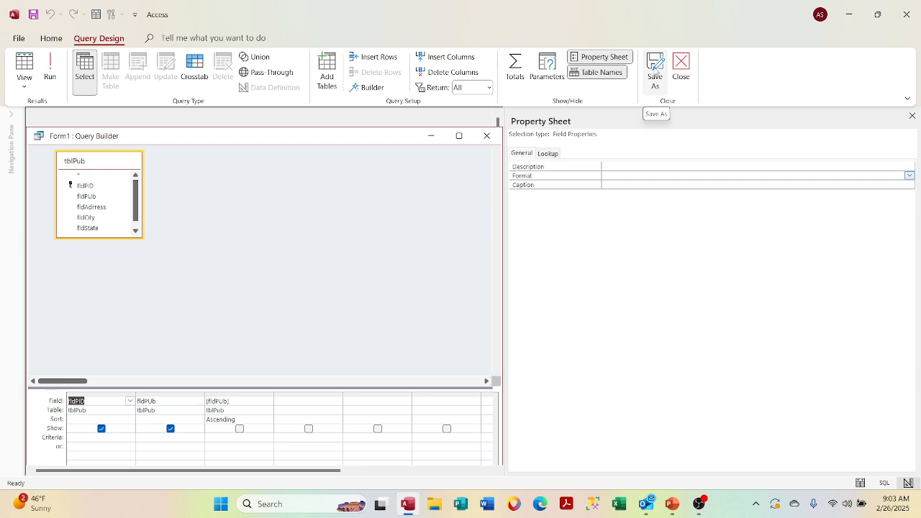
Examine the row source query as SQL, then close the Query Builder and the combo box's properties
{"action": "right_click", "coordinate": [193, 136]}
{"action": "left_click", "coordinate": [213, 216]}
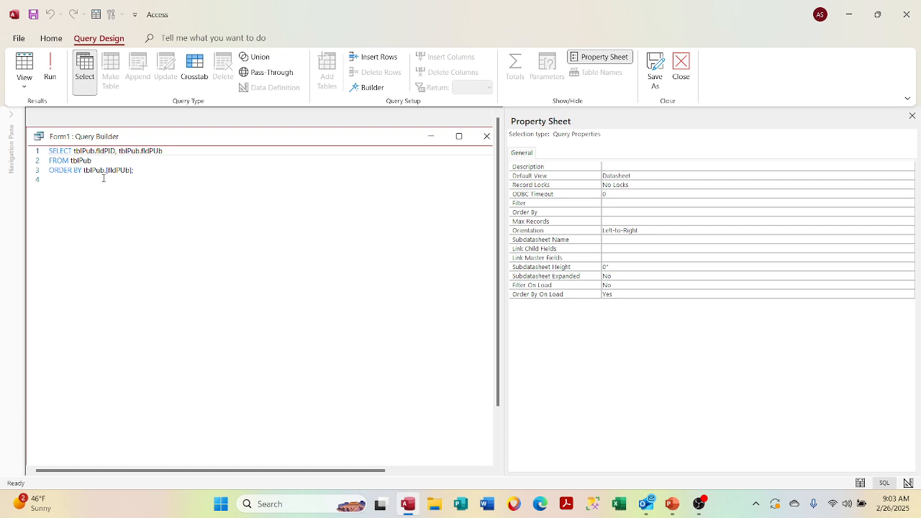
{"action": "left_click", "coordinate": [159, 153]}
{"action": "left_click", "coordinate": [487, 136]}
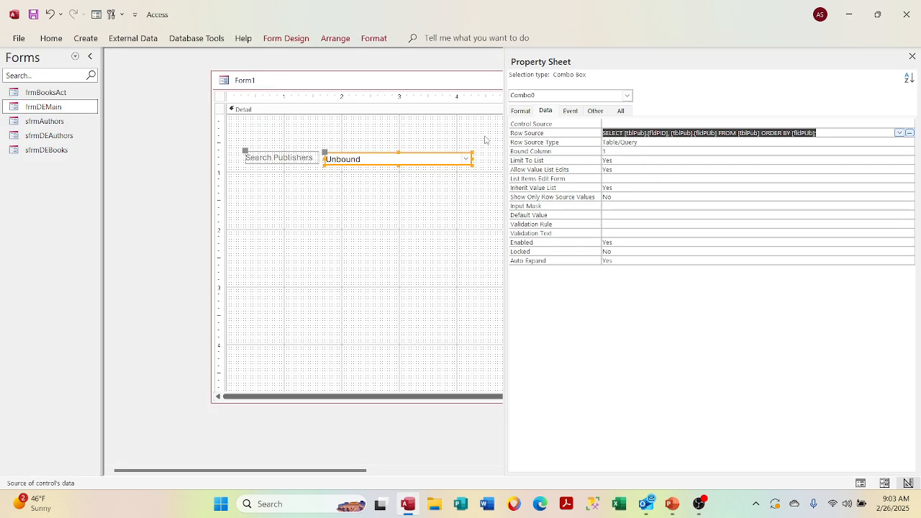
{"action": "left_click", "coordinate": [689, 178]}
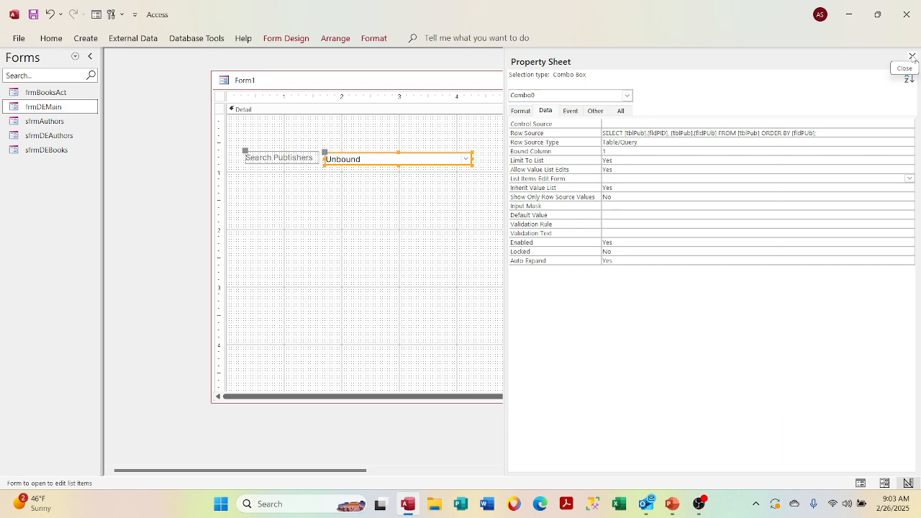
{"action": "left_click", "coordinate": [912, 57]}
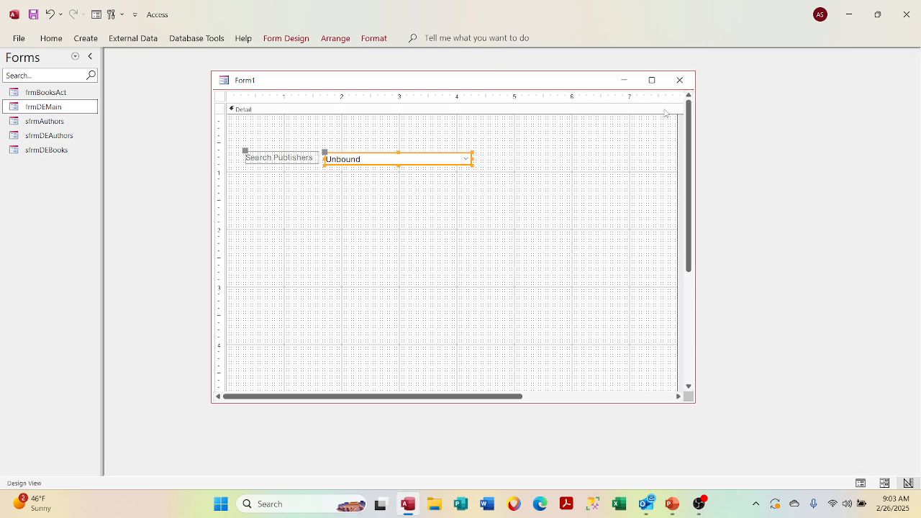
Widen the form to about 10.4 inches and draw a list box about 4.1 by 1.8 inches to the right of the combo box
{"action": "left_click_drag", "start_coordinate": [695, 126], "coordinate": [844, 125]}
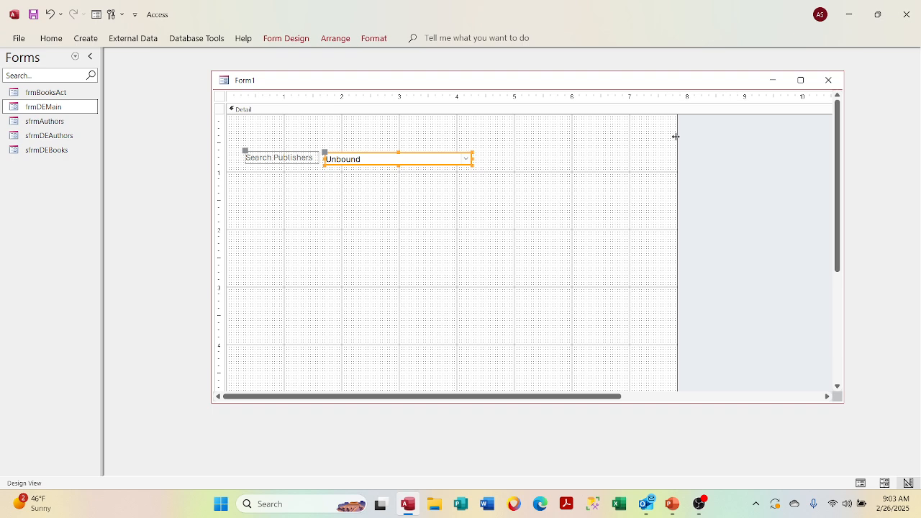
{"action": "left_click_drag", "start_coordinate": [676, 136], "coordinate": [825, 144]}
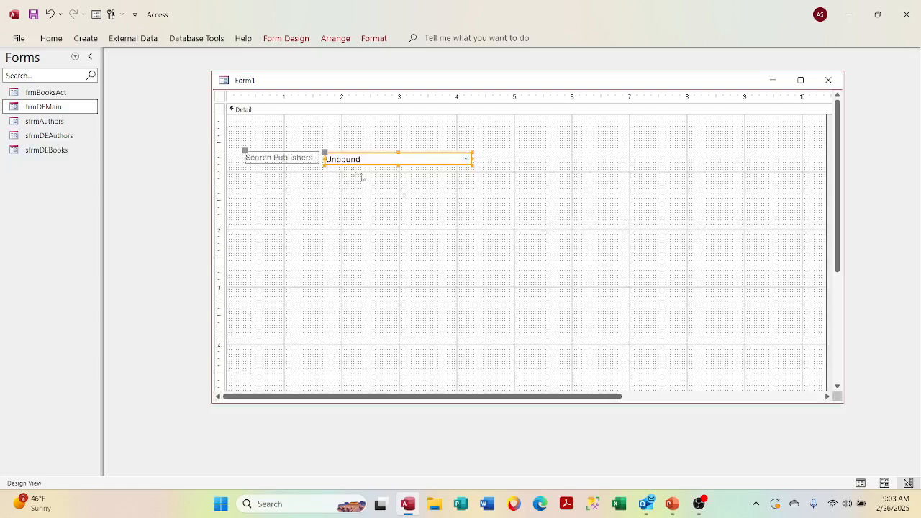
{"action": "left_click", "coordinate": [280, 38]}
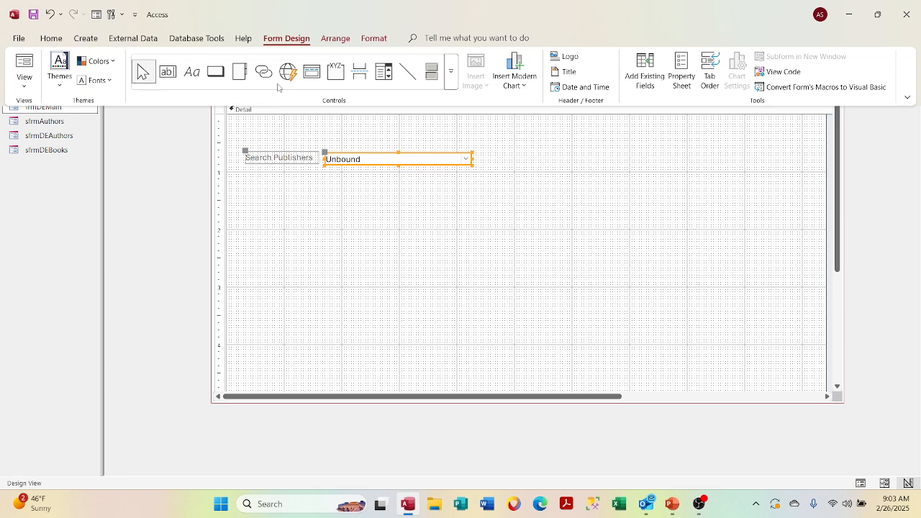
{"action": "left_click", "coordinate": [451, 83]}
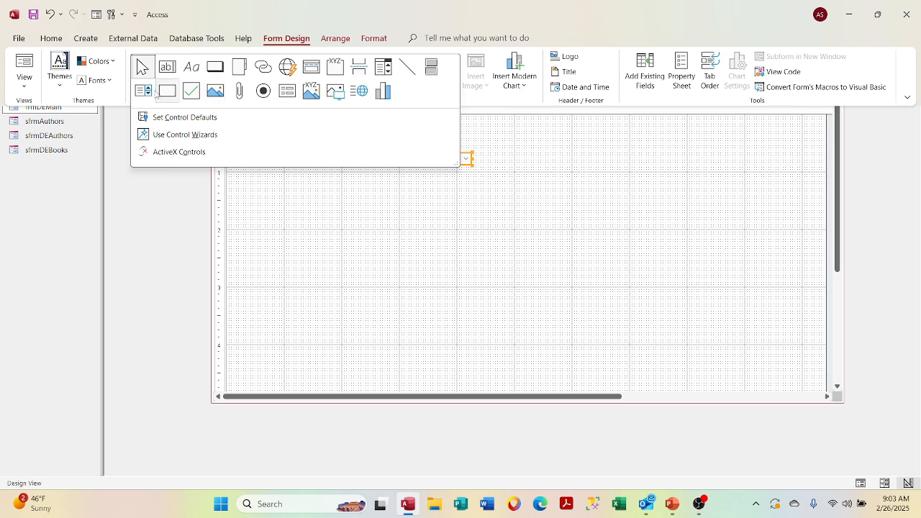
{"action": "left_click", "coordinate": [143, 89]}
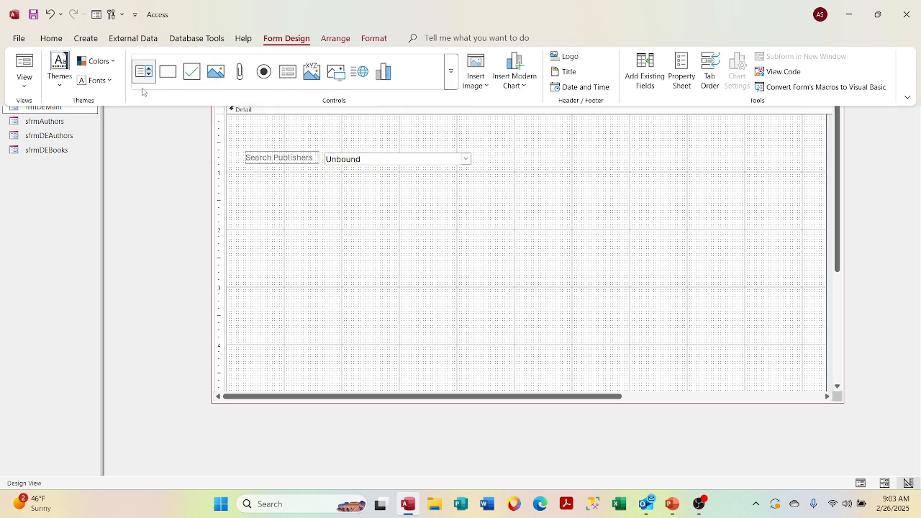
{"action": "left_click", "coordinate": [562, 136]}
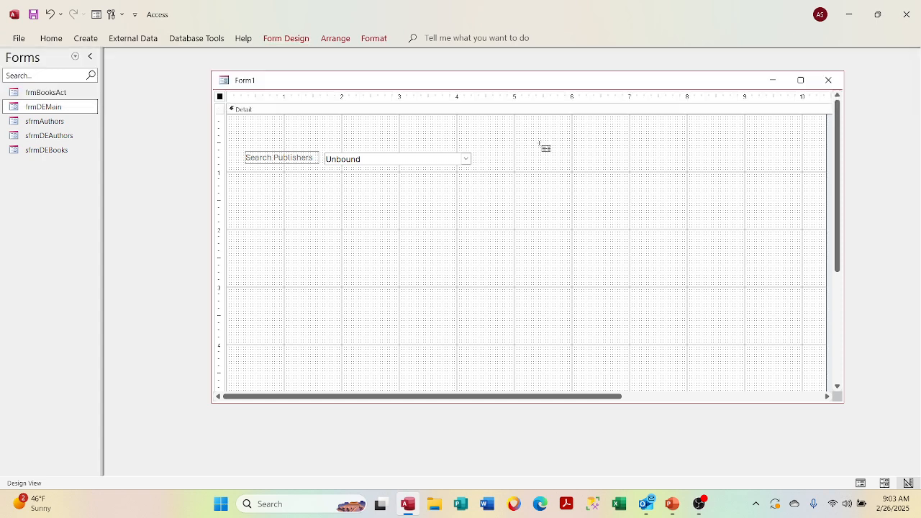
{"action": "left_click_drag", "start_coordinate": [538, 142], "coordinate": [776, 244]}
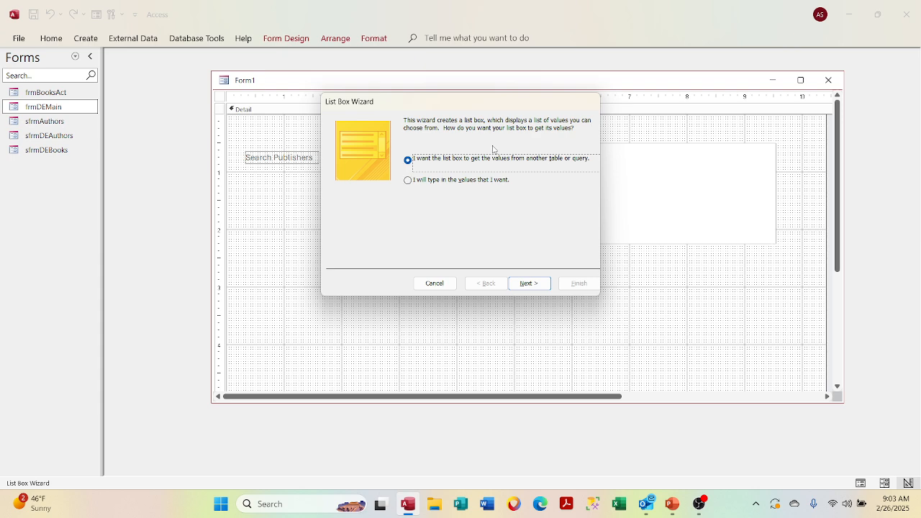
Base the list box on tblPub and include the fields fldPID and fldPUb
{"action": "left_click", "coordinate": [530, 284]}
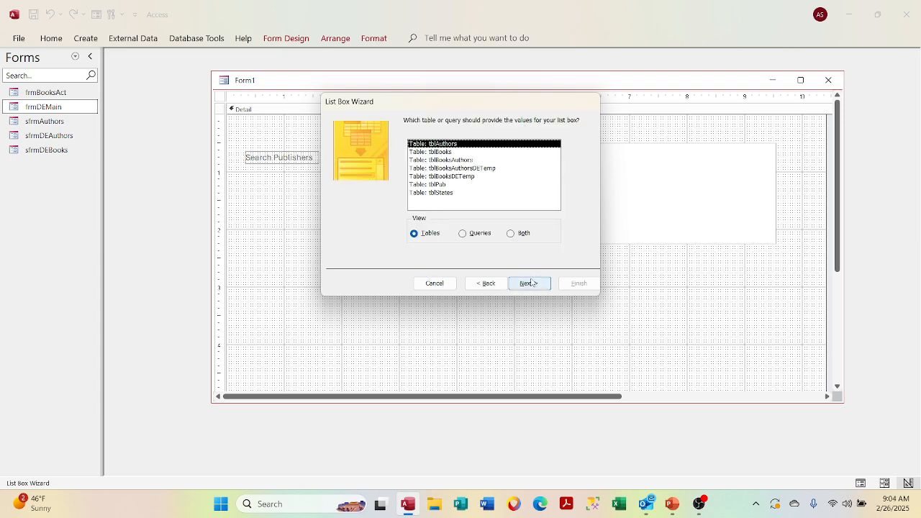
{"action": "left_click", "coordinate": [429, 187]}
{"action": "double_click", "coordinate": [428, 188]}
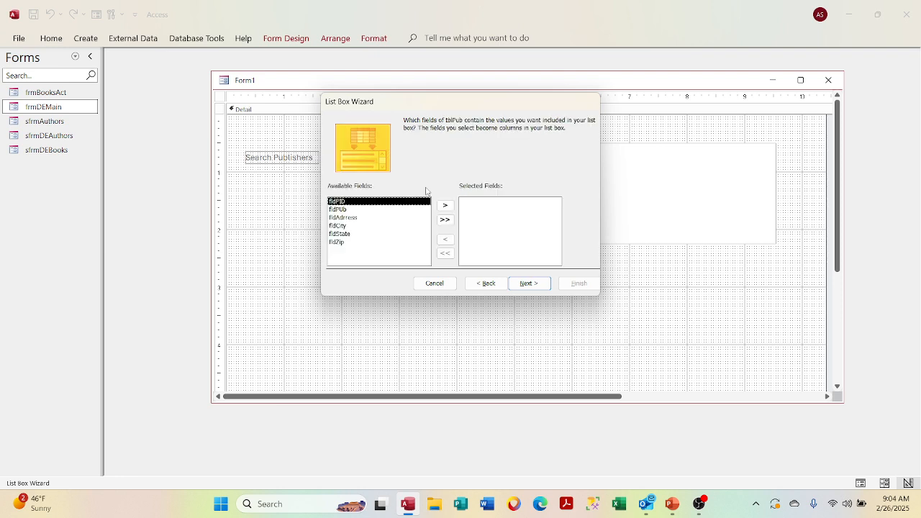
{"action": "left_click", "coordinate": [445, 206]}
{"action": "left_click", "coordinate": [446, 206]}
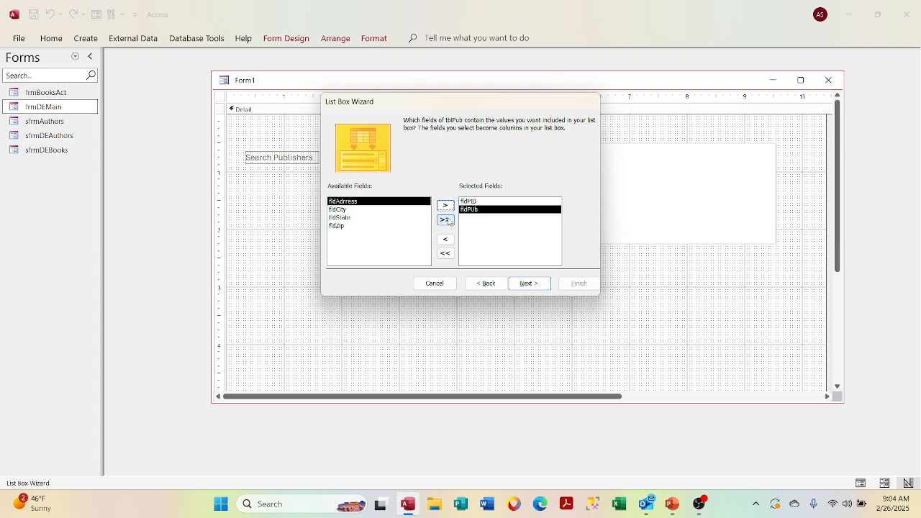
{"action": "left_click", "coordinate": [523, 283]}
Sort the list box by fldPUb in ascending order, keep the key column hidden and finish the wizard
{"action": "left_click", "coordinate": [427, 160]}
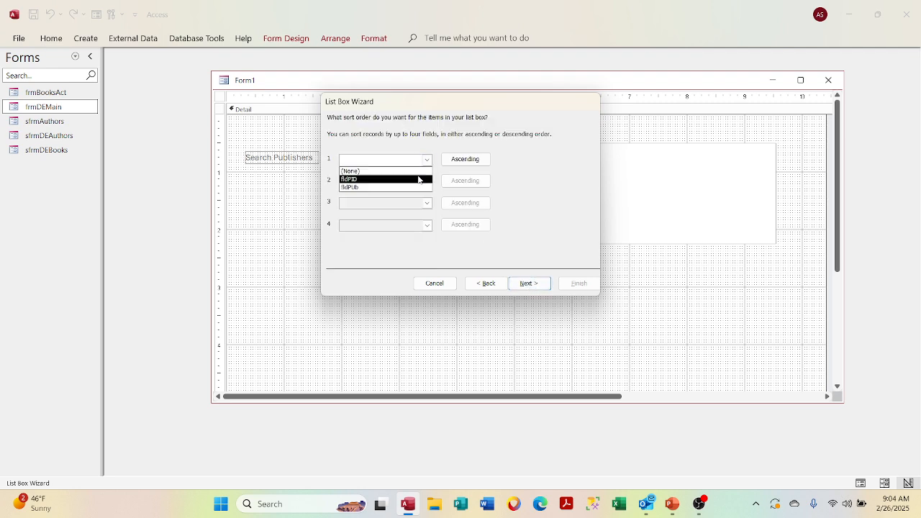
{"action": "left_click", "coordinate": [422, 187]}
{"action": "left_click", "coordinate": [524, 284]}
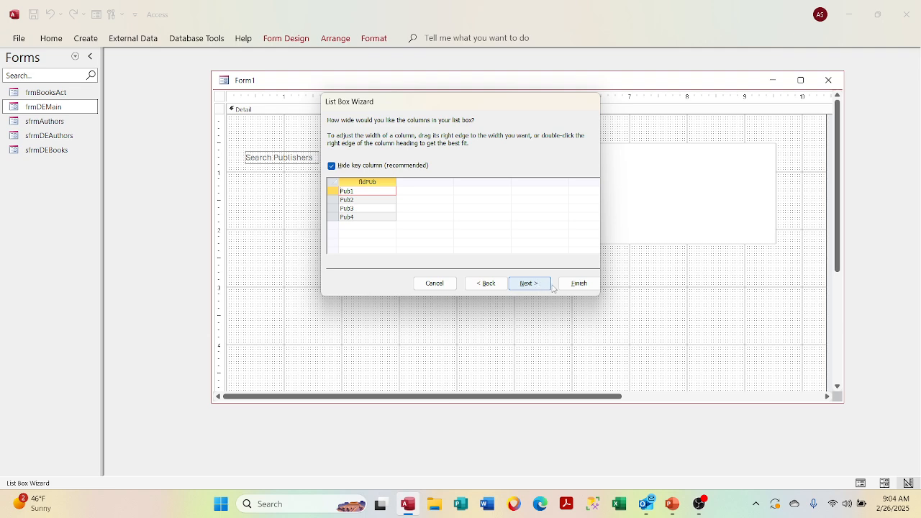
{"action": "left_click", "coordinate": [579, 284]}
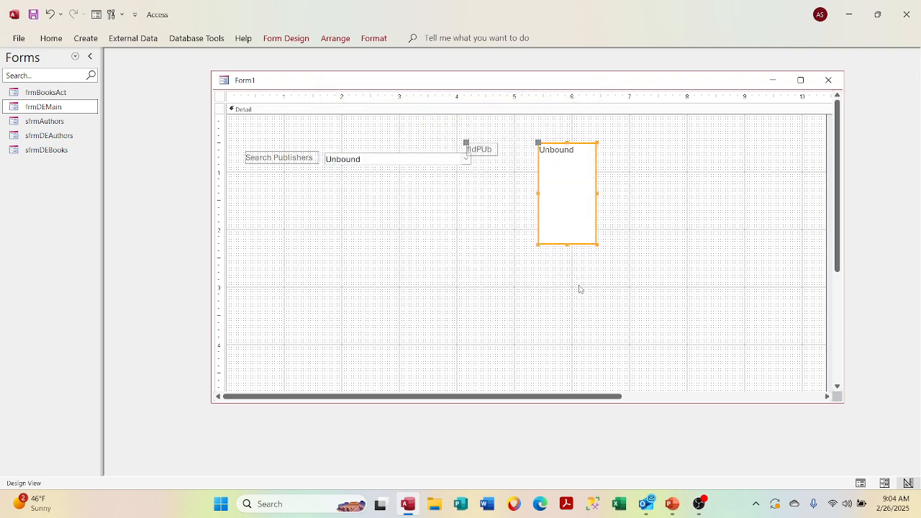
Widen the list box to about 3.1 inches and move its label about 0.4 inch to the right, clear of the combo box
{"action": "left_click", "coordinate": [598, 192]}
{"action": "left_click_drag", "start_coordinate": [599, 191], "coordinate": [719, 191]}
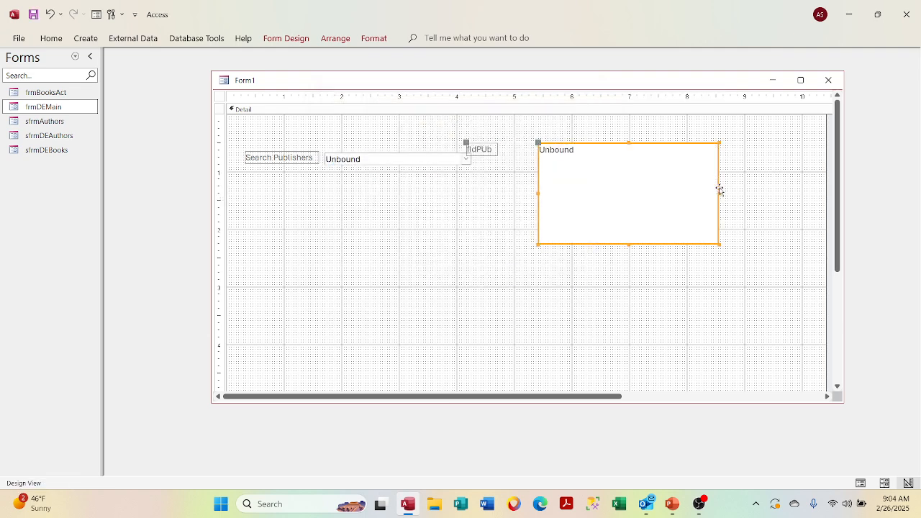
{"action": "left_click", "coordinate": [486, 154]}
{"action": "left_click", "coordinate": [465, 141]}
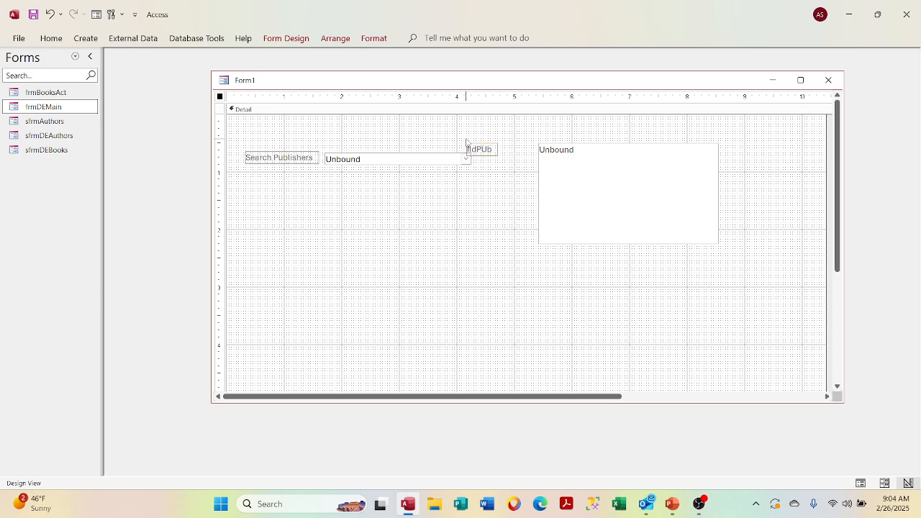
{"action": "left_click", "coordinate": [471, 147]}
{"action": "left_click_drag", "start_coordinate": [467, 143], "coordinate": [491, 144]}
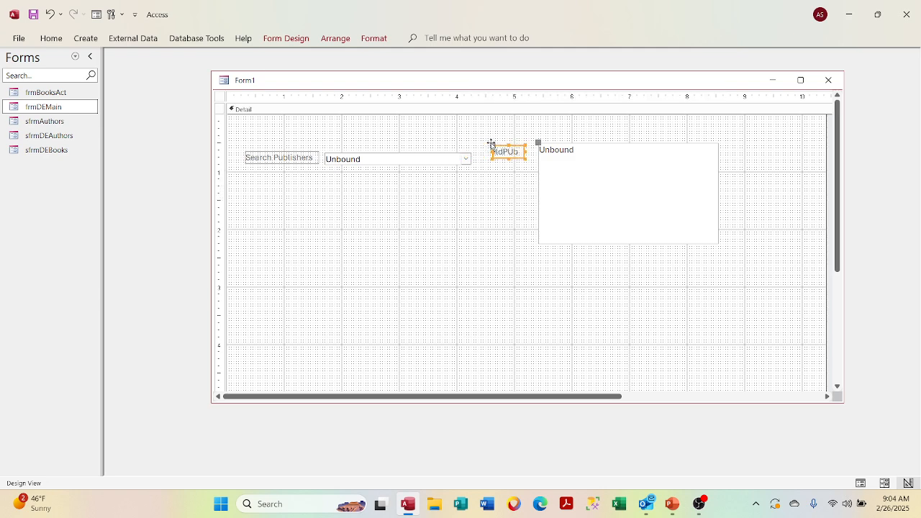
Change the list box label's caption to "Publishers"
{"action": "left_click", "coordinate": [522, 151]}
{"action": "key", "text": "BackSpace"}
{"action": "key", "text": "BackSpace"}
{"action": "key", "text": "BackSpace"}
{"action": "key", "text": "BackSpace"}
{"action": "key", "text": "BackSpace"}
{"action": "key", "text": "BackSpace"}
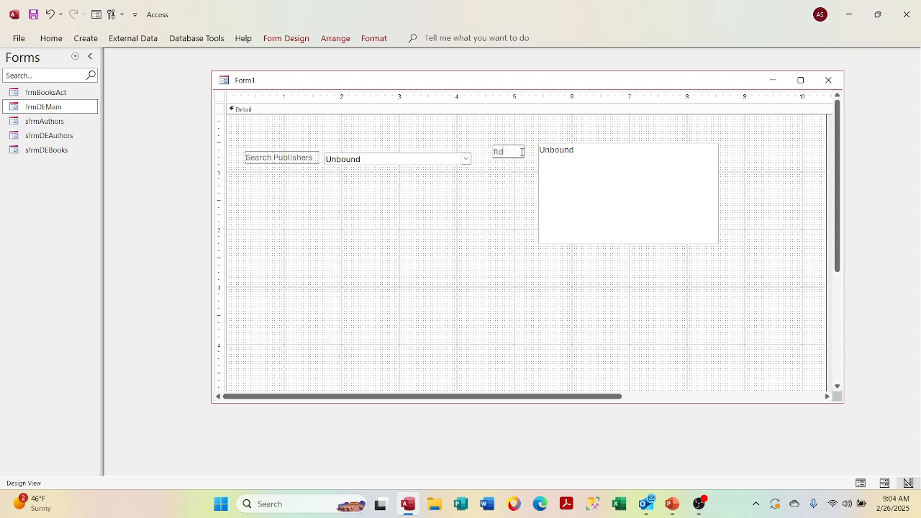
{"action": "type", "text": "Publishers:"}
{"action": "left_click", "coordinate": [509, 187]}
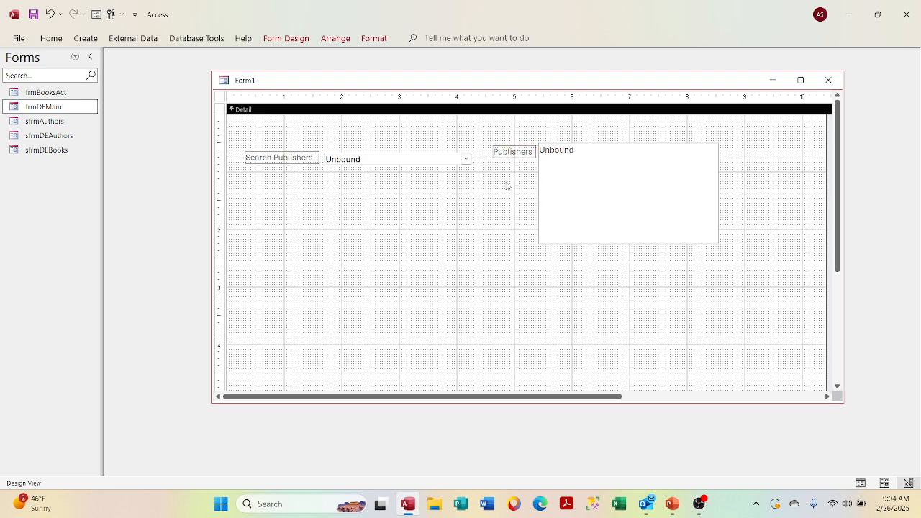
Switch the form to Form View and test the combo box by choosing Pub3 and then Pub1
{"action": "right_click", "coordinate": [464, 87]}
{"action": "left_click", "coordinate": [484, 146]}
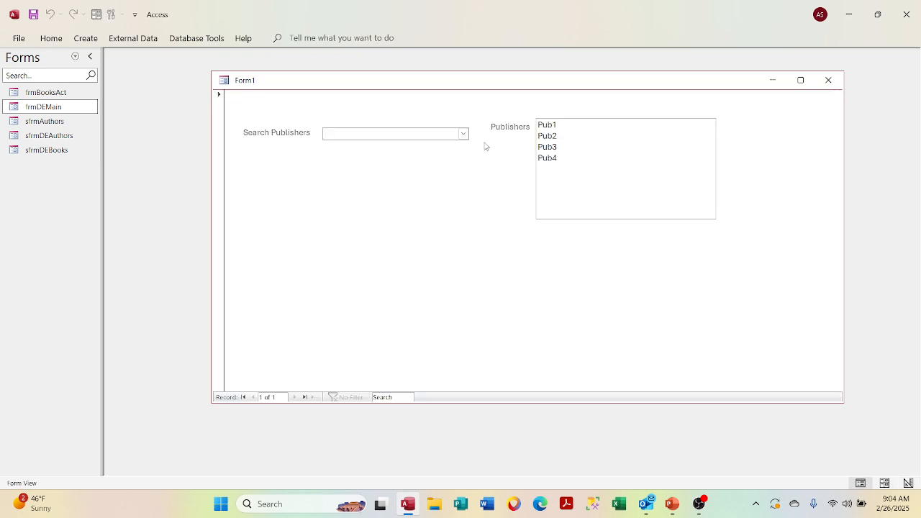
{"action": "right_click", "coordinate": [465, 135]}
{"action": "left_click", "coordinate": [464, 134]}
{"action": "left_click", "coordinate": [464, 135]}
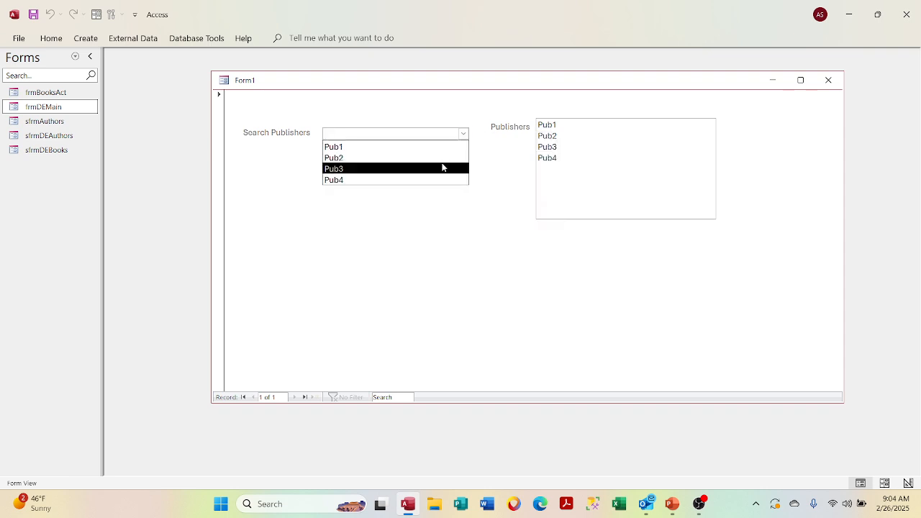
{"action": "left_click", "coordinate": [442, 167]}
{"action": "left_click", "coordinate": [464, 133]}
{"action": "left_click", "coordinate": [456, 148]}
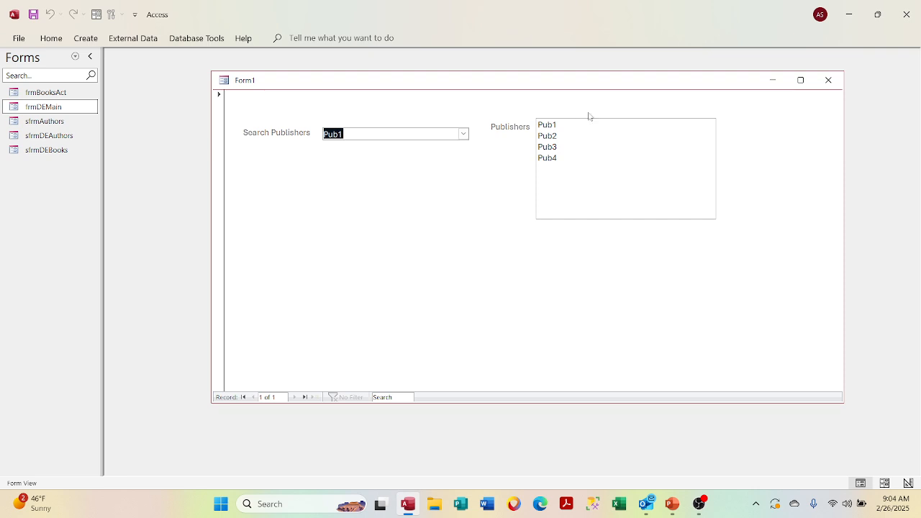
Test the Publishers list box by selecting its different entries, ending on Pub2
{"action": "left_click", "coordinate": [561, 146]}
{"action": "left_click", "coordinate": [561, 136]}
{"action": "left_click", "coordinate": [561, 124]}
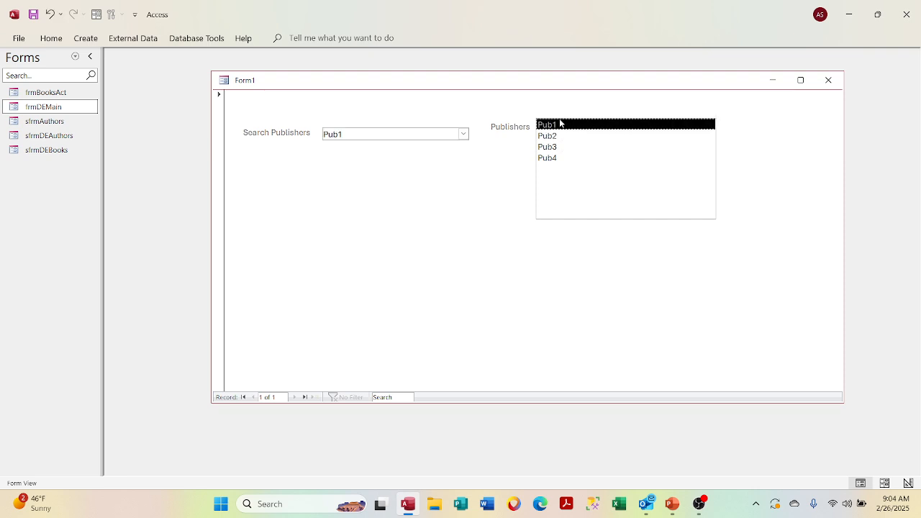
{"action": "left_click", "coordinate": [555, 158]}
{"action": "left_click", "coordinate": [556, 147]}
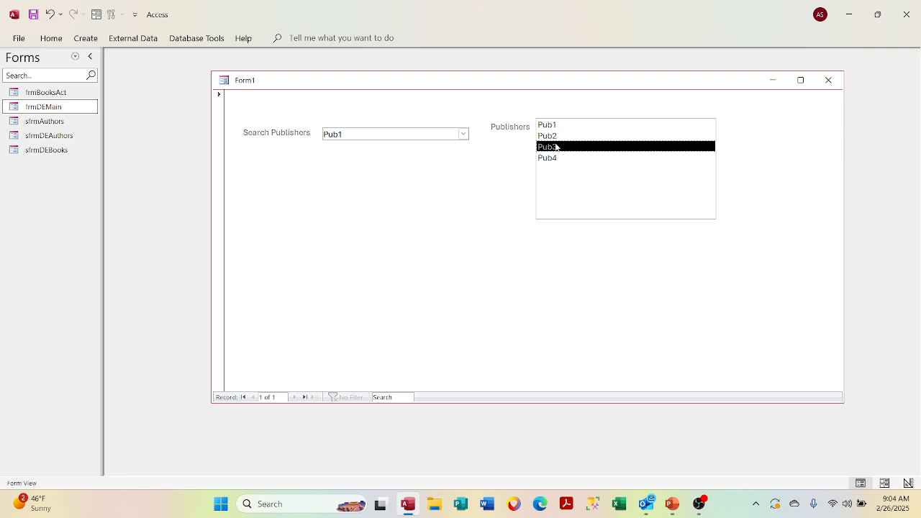
{"action": "left_click", "coordinate": [556, 137]}
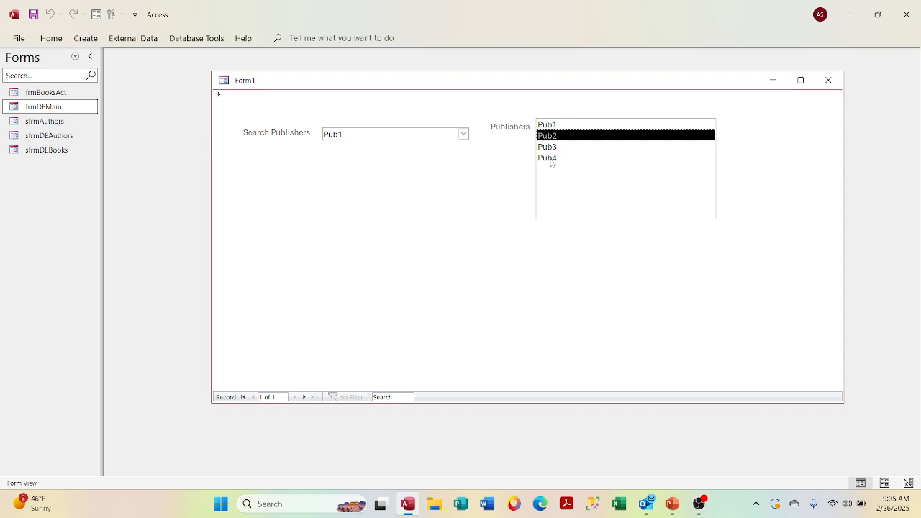
Return the form to Design View and show the combo box's properties
{"action": "right_click", "coordinate": [465, 82]}
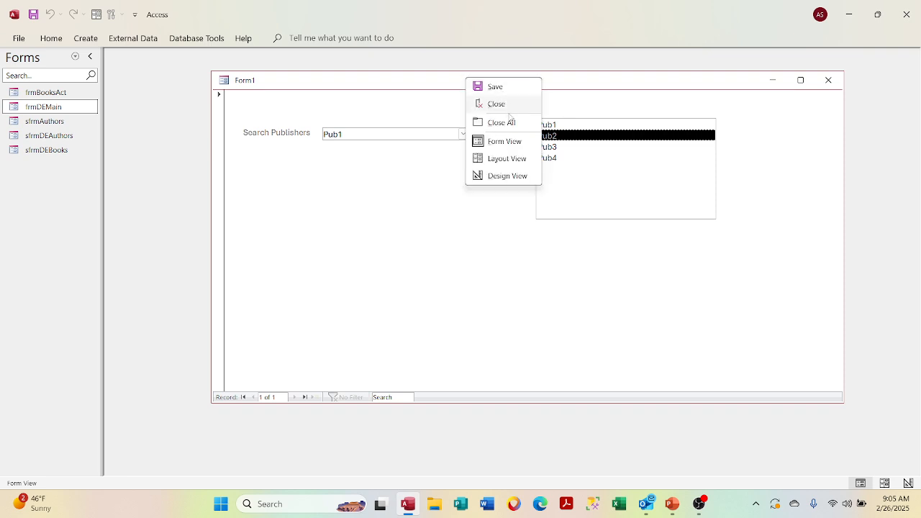
{"action": "left_click", "coordinate": [498, 175]}
{"action": "left_click", "coordinate": [419, 157]}
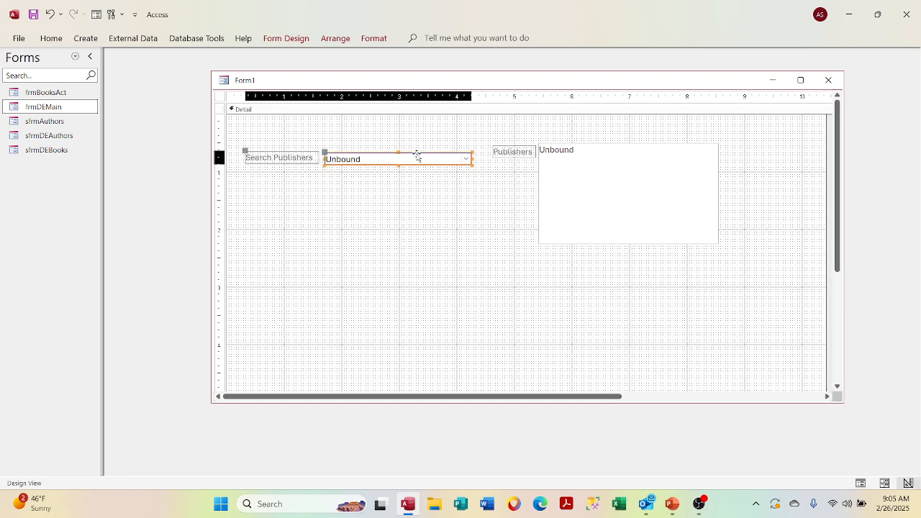
{"action": "right_click", "coordinate": [418, 157]}
{"action": "left_click", "coordinate": [486, 482]}
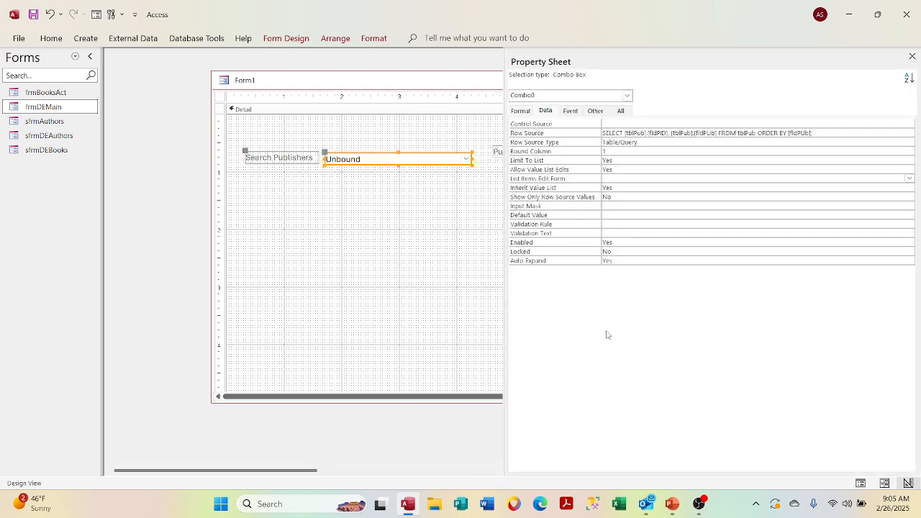
Review the combo box's Other properties and its Data properties, including Control Source and Allow Value List Edits
{"action": "left_click", "coordinate": [596, 111]}
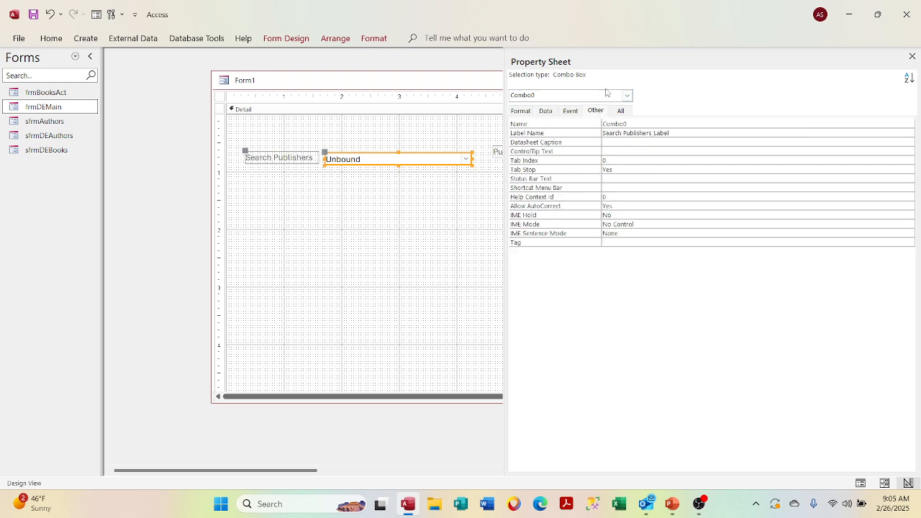
{"action": "left_click", "coordinate": [545, 112]}
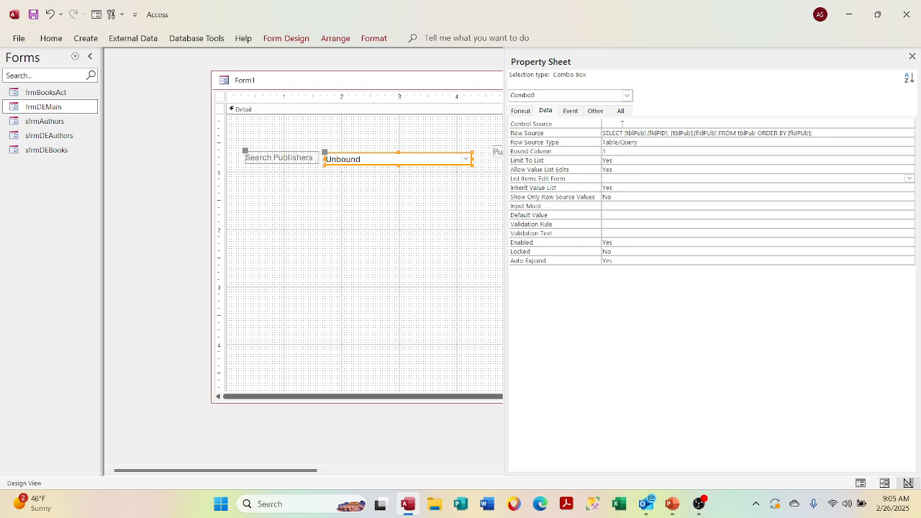
{"action": "left_click", "coordinate": [622, 124]}
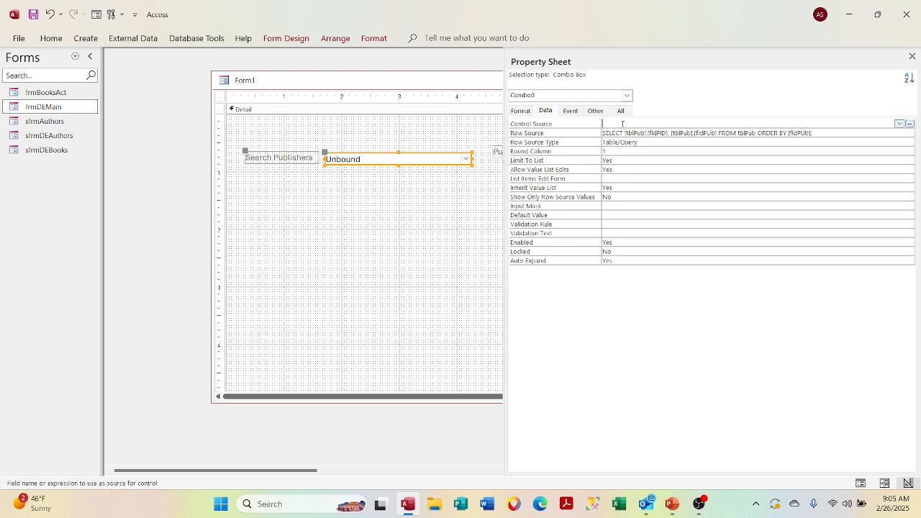
{"action": "left_click", "coordinate": [653, 167]}
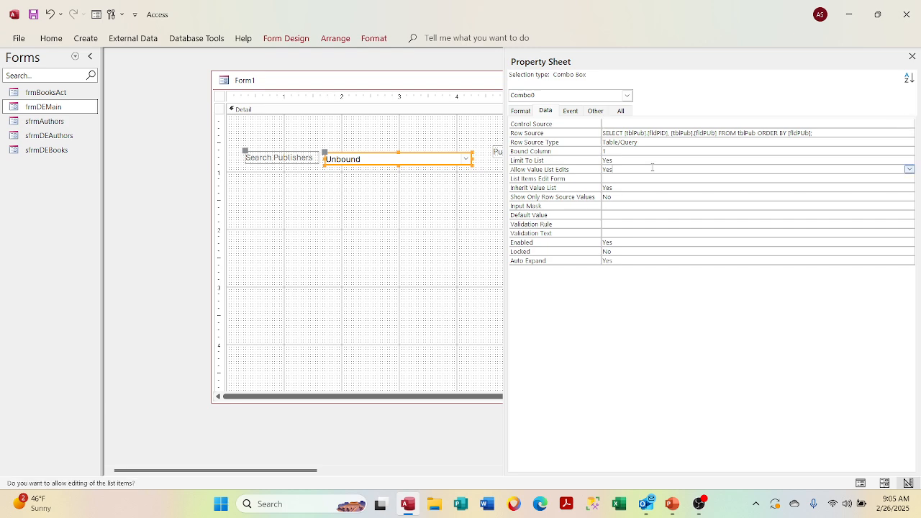
Try to set the combo box's Limit To List property to No
{"action": "double_click", "coordinate": [659, 159]}
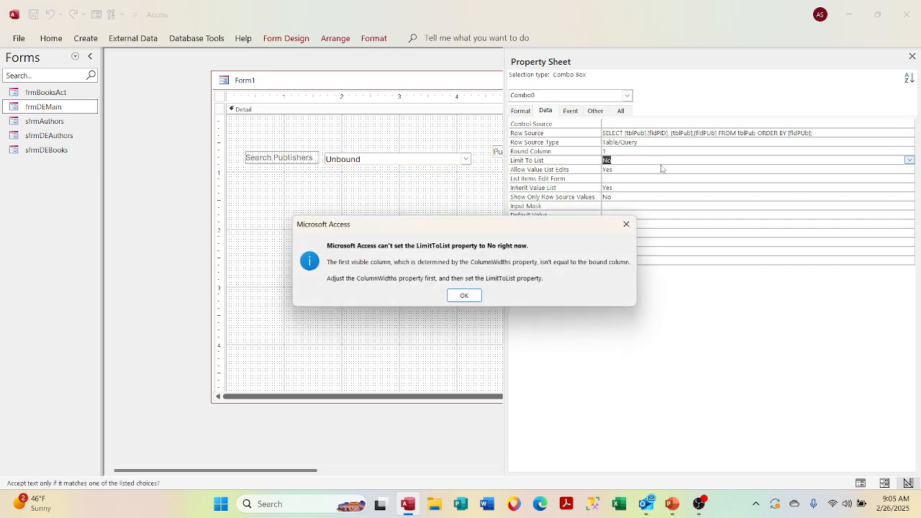
{"action": "left_click", "coordinate": [626, 223]}
{"action": "left_click", "coordinate": [646, 173]}
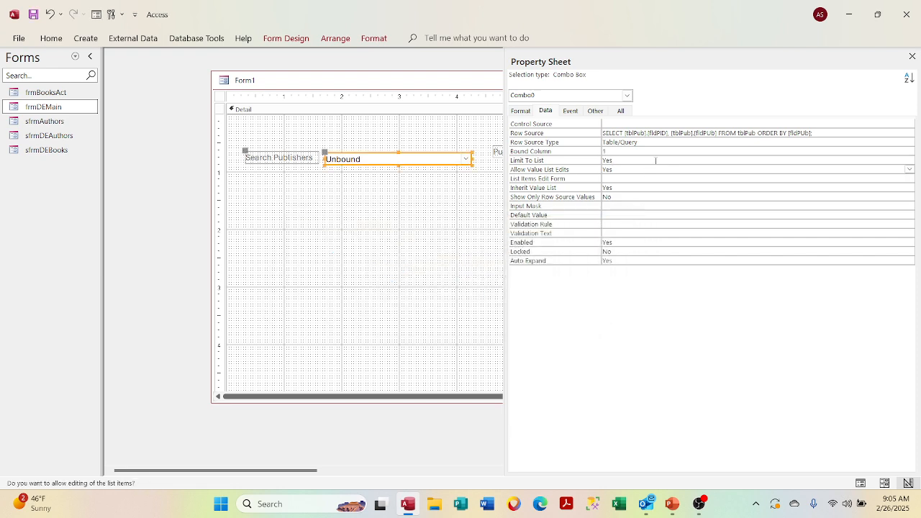
{"action": "left_click", "coordinate": [655, 161]}
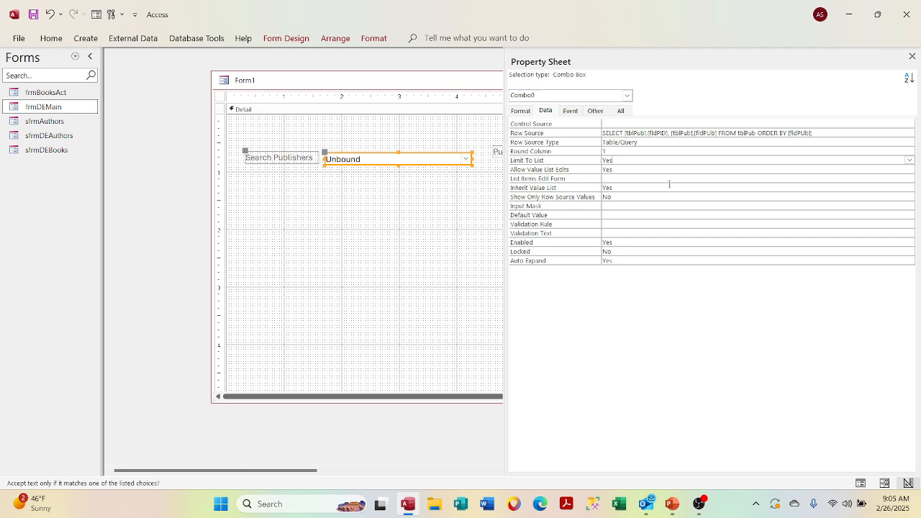
Set the combo box's Auto Expand property to No and check its drop-down list in Form View
{"action": "left_click", "coordinate": [617, 259]}
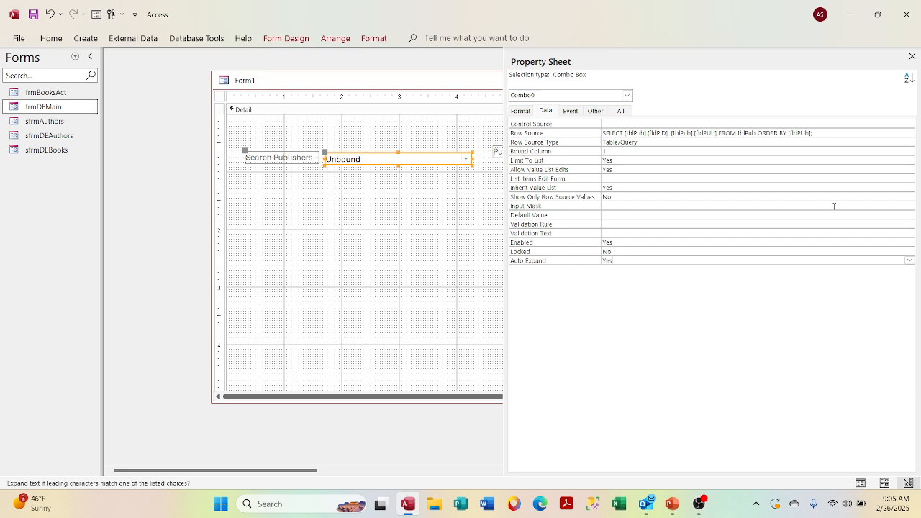
{"action": "left_click", "coordinate": [910, 259]}
{"action": "left_click", "coordinate": [886, 280]}
{"action": "right_click", "coordinate": [343, 79]}
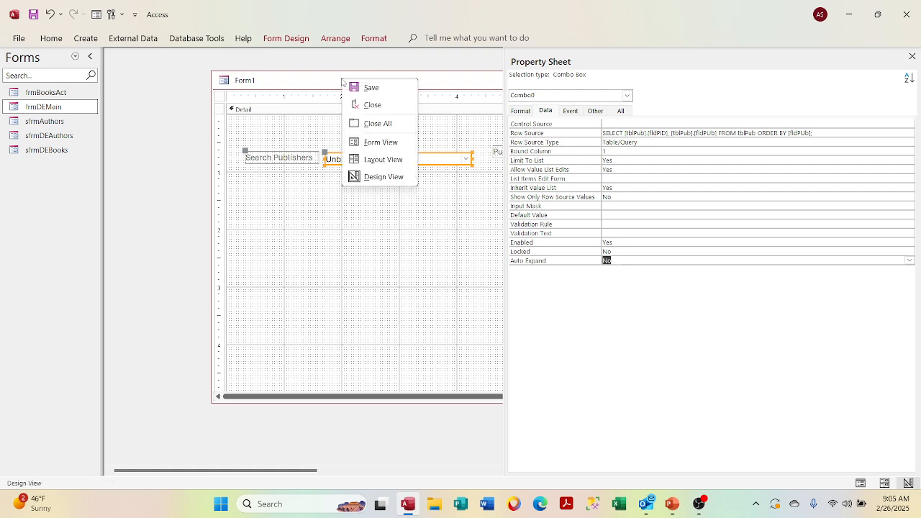
{"action": "left_click", "coordinate": [374, 141]}
{"action": "left_click", "coordinate": [463, 134]}
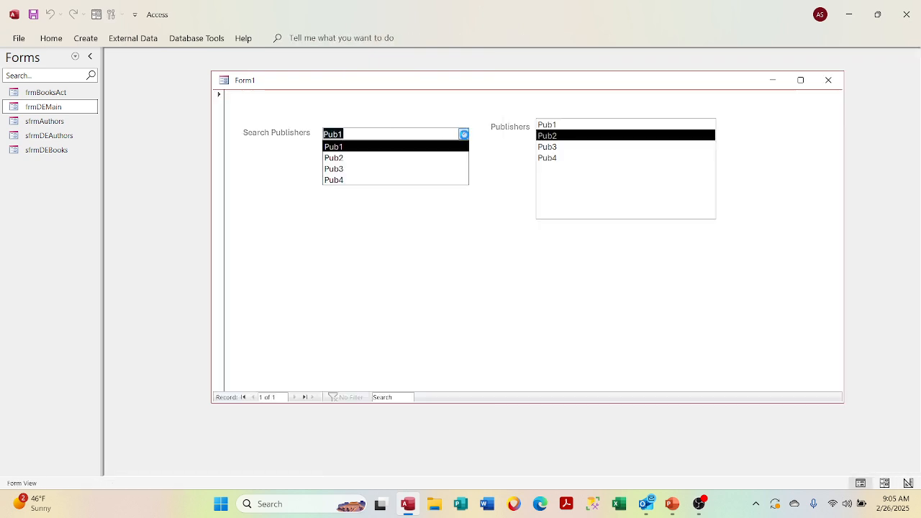
{"action": "left_click", "coordinate": [464, 134]}
Return the form to Design View and set the combo box's Auto Expand property back to Yes
{"action": "right_click", "coordinate": [397, 80]}
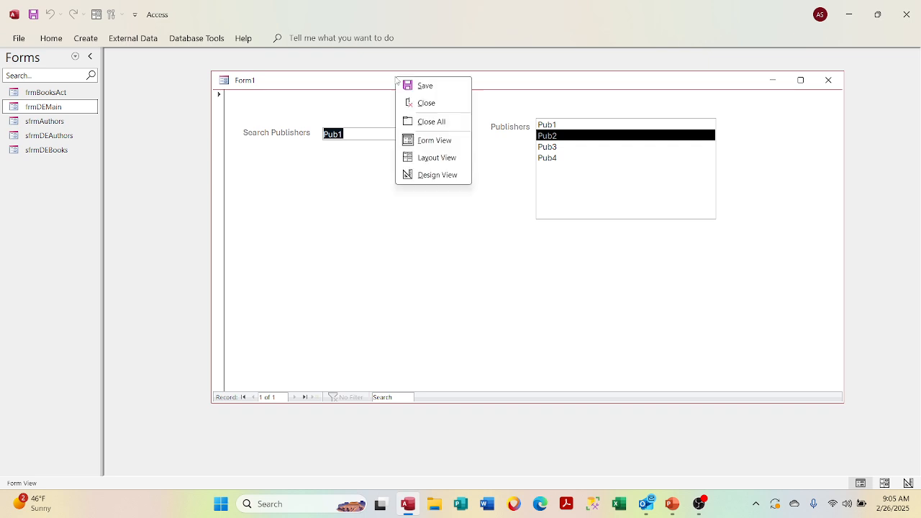
{"action": "left_click", "coordinate": [435, 175]}
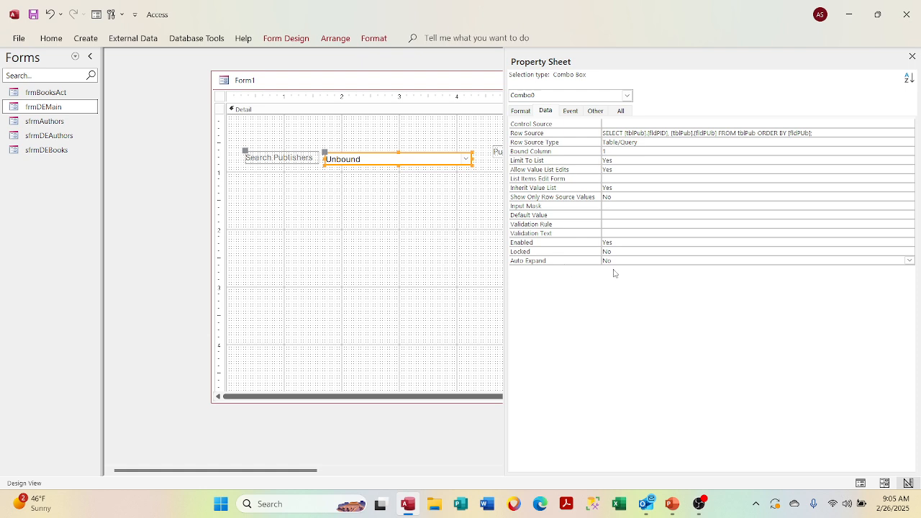
{"action": "left_click", "coordinate": [698, 261]}
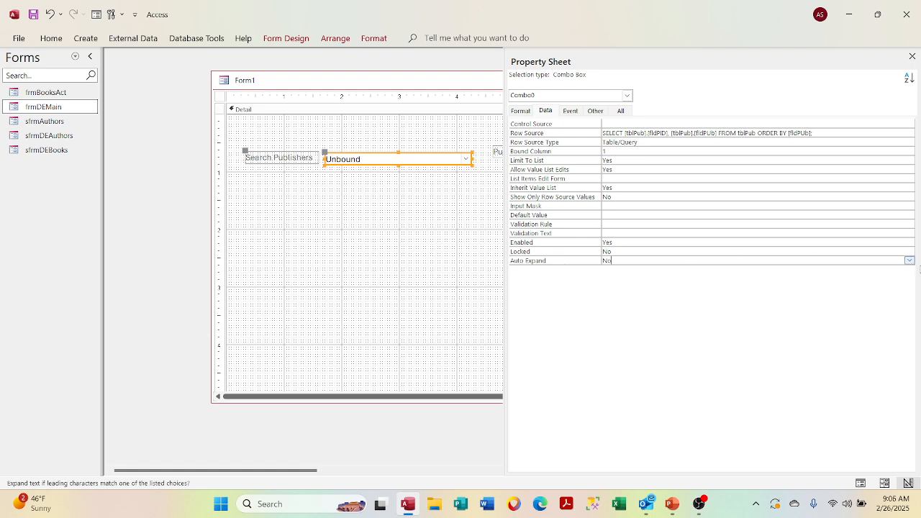
{"action": "left_click", "coordinate": [909, 261]}
{"action": "left_click", "coordinate": [878, 273]}
Switch the form to Form View, enter pub4 in the Search Publishers combo box and expand its list
{"action": "left_click_drag", "start_coordinate": [453, 77], "coordinate": [451, 86]}
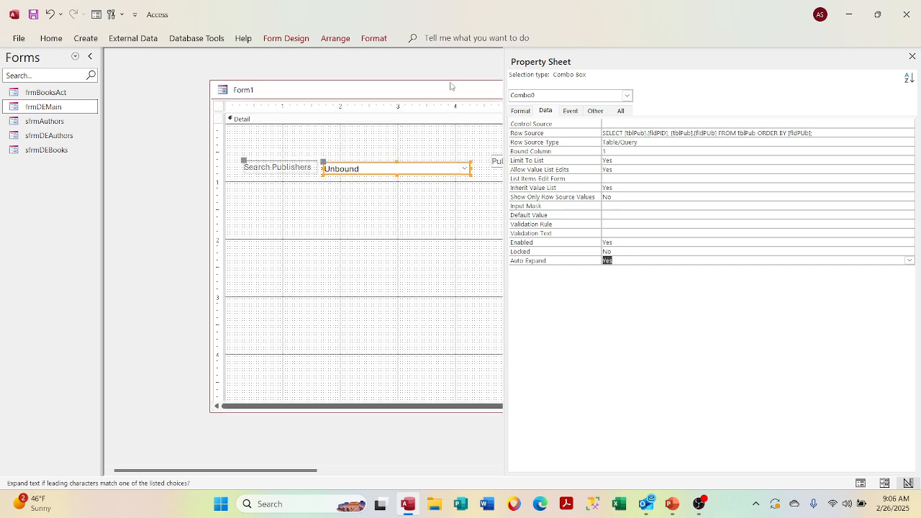
{"action": "right_click", "coordinate": [441, 88]}
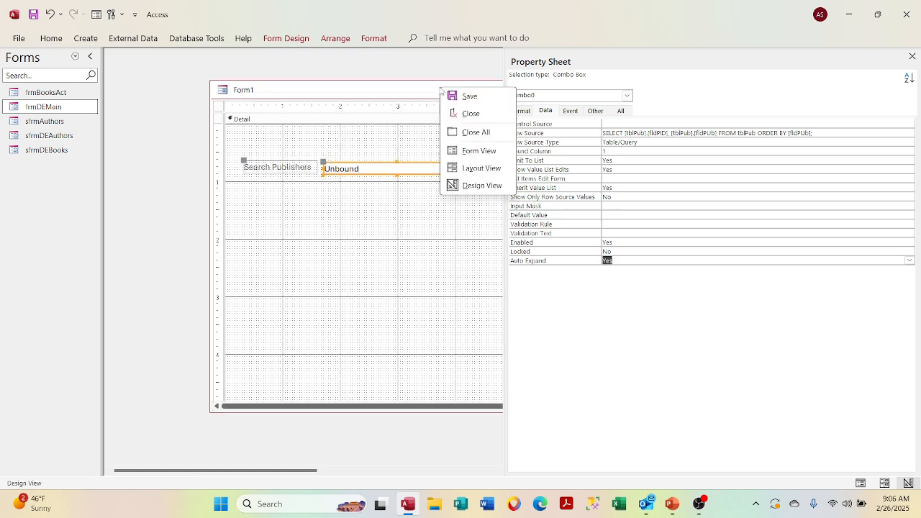
{"action": "left_click", "coordinate": [455, 154]}
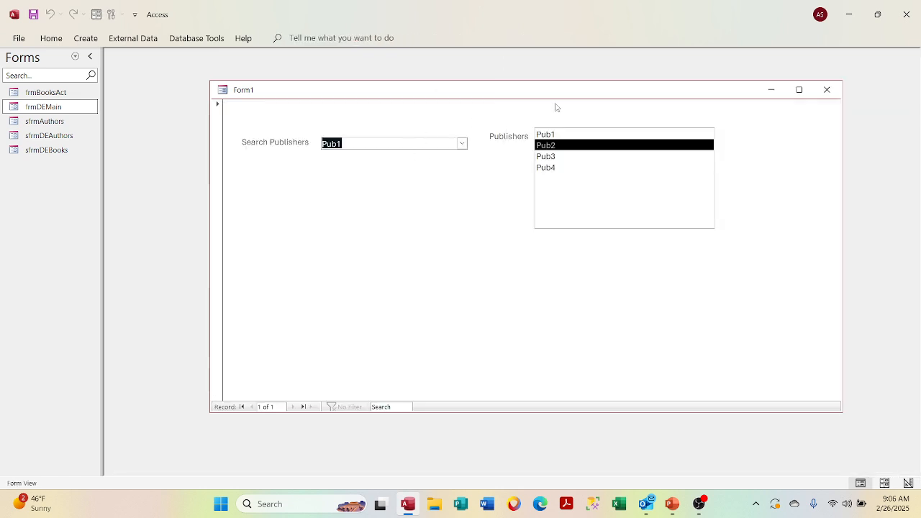
{"action": "key", "text": "Delete"}
{"action": "type", "text": "pub4"}
{"action": "left_click", "coordinate": [462, 143]}
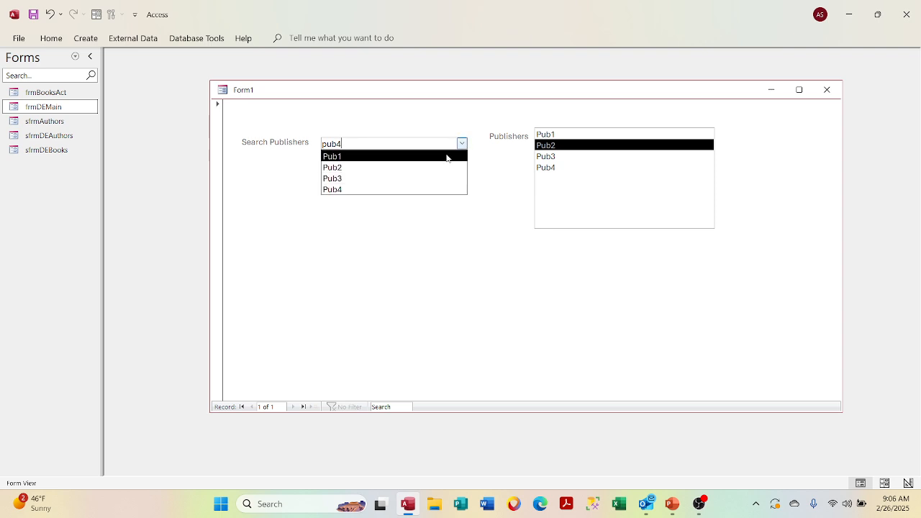
Clear the Search Publishers entry and check the full drop-down list without choosing a publisher
{"action": "key", "text": "BackSpace"}
{"action": "key", "text": "BackSpace"}
{"action": "key", "text": "BackSpace"}
{"action": "key", "text": "BackSpace"}
{"action": "left_click", "coordinate": [180, 286]}
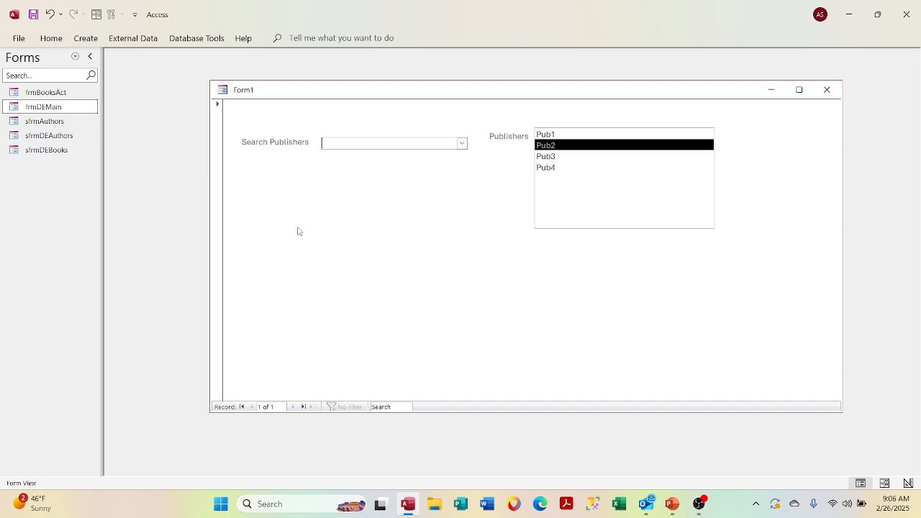
{"action": "left_click", "coordinate": [462, 143]}
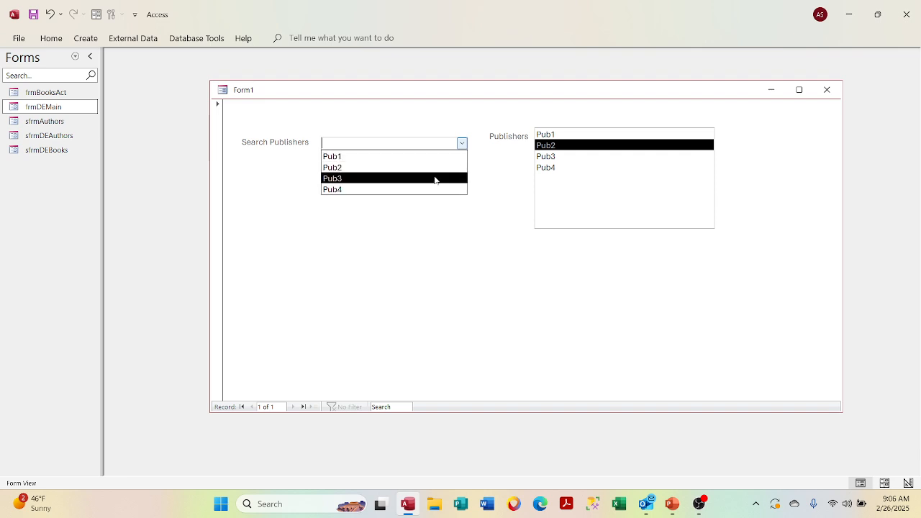
{"action": "left_click", "coordinate": [375, 249]}
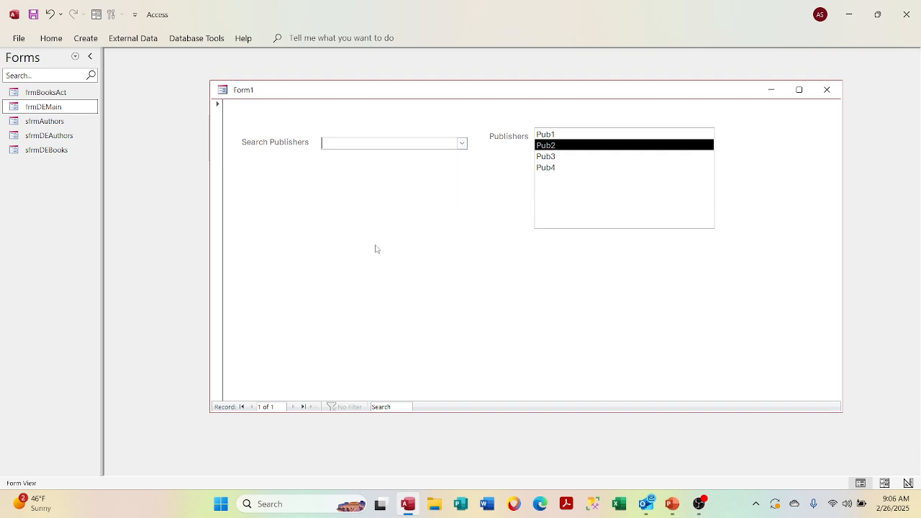
Return the form to Design View and review the combo box's Column Count, Column Widths, List Rows and Bound Column properties
{"action": "right_click", "coordinate": [365, 94]}
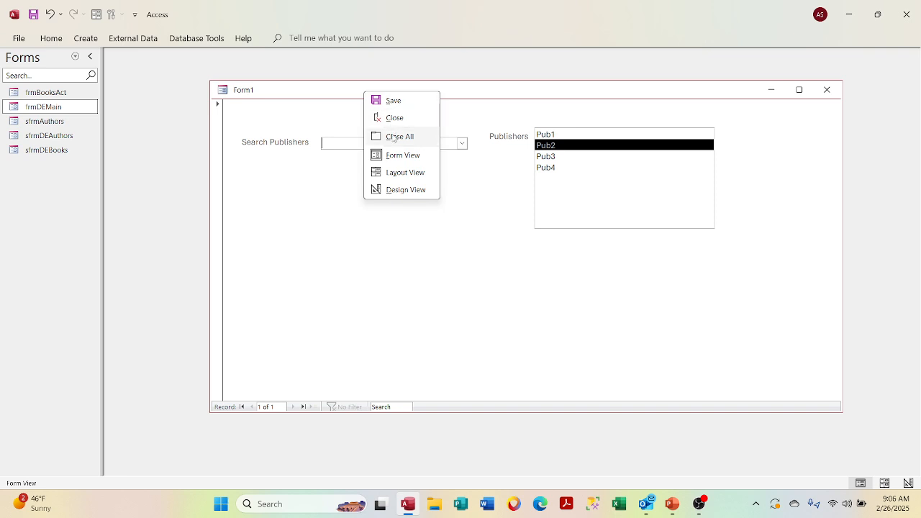
{"action": "left_click", "coordinate": [389, 189]}
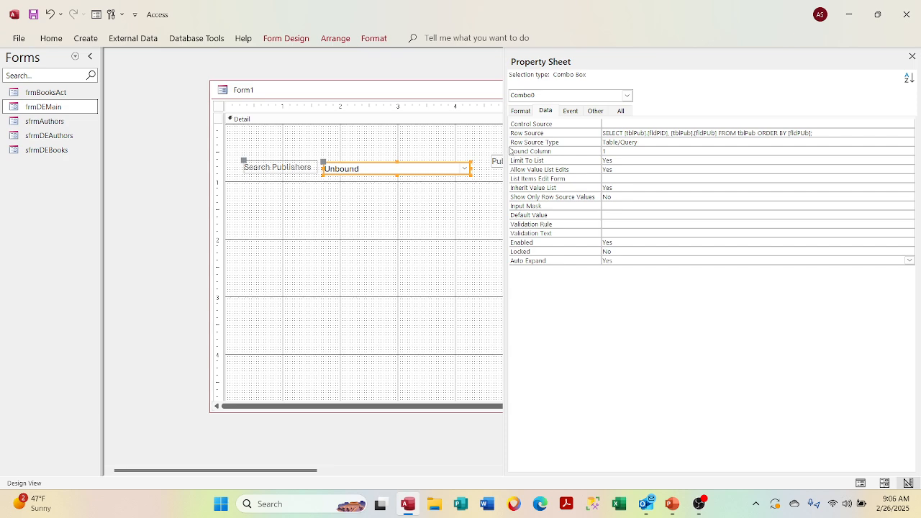
{"action": "left_click", "coordinate": [520, 110]}
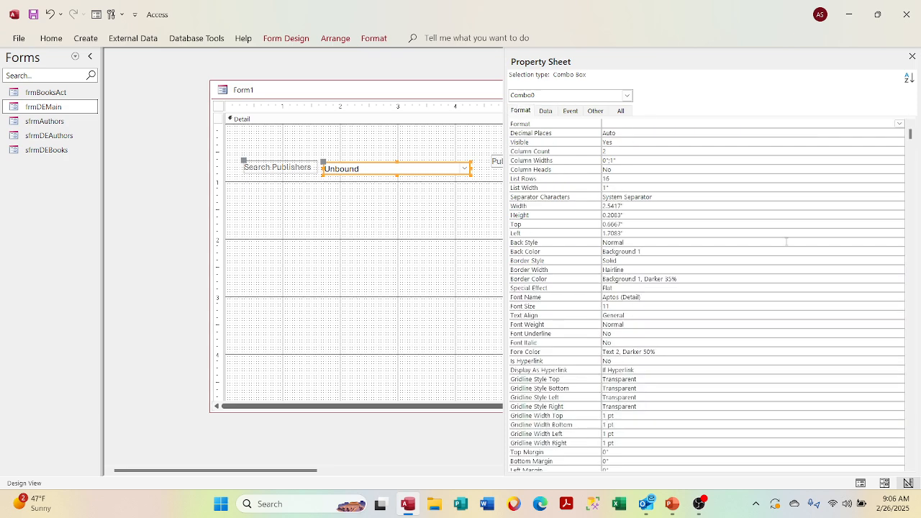
{"action": "left_click", "coordinate": [626, 151]}
{"action": "left_click", "coordinate": [629, 160]}
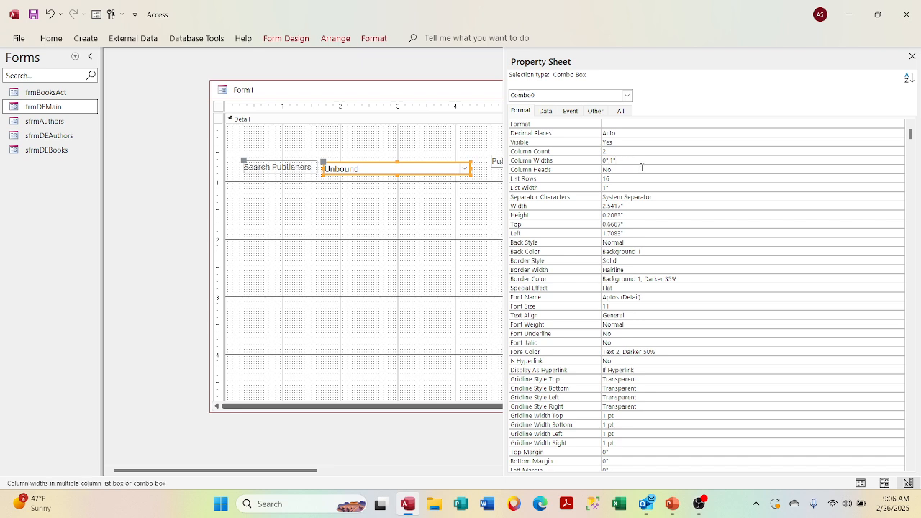
{"action": "left_click", "coordinate": [637, 181]}
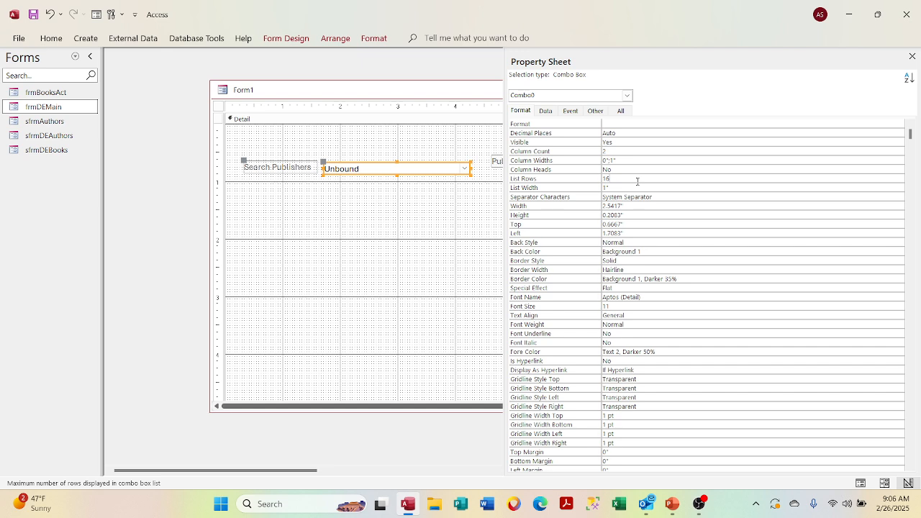
{"action": "left_click", "coordinate": [648, 151]}
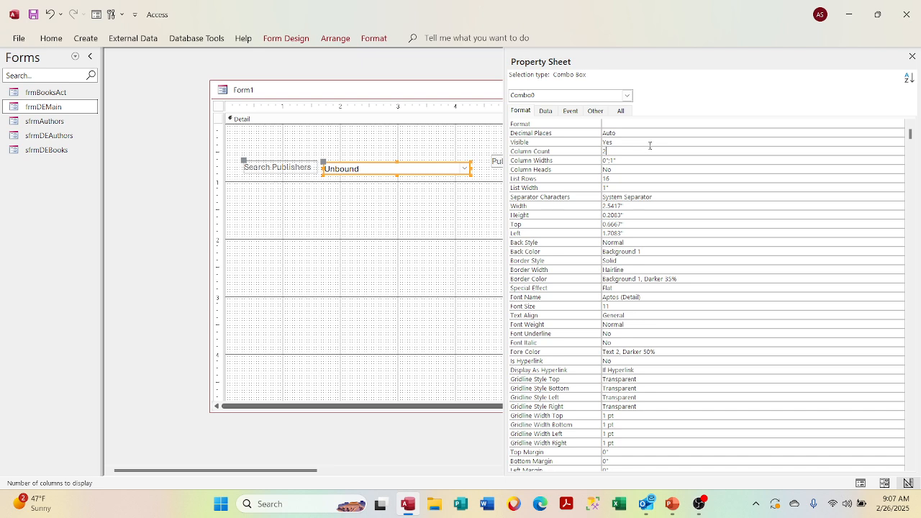
{"action": "left_click", "coordinate": [624, 178]}
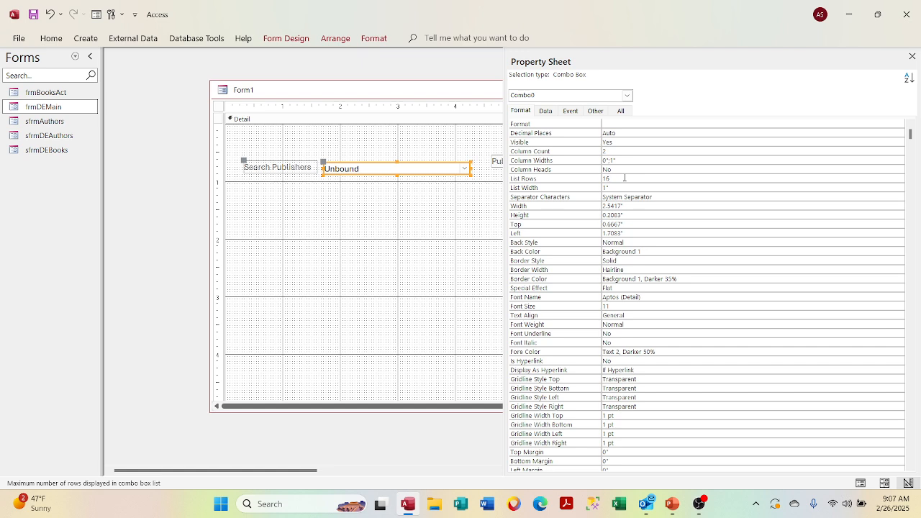
{"action": "left_click", "coordinate": [547, 111]}
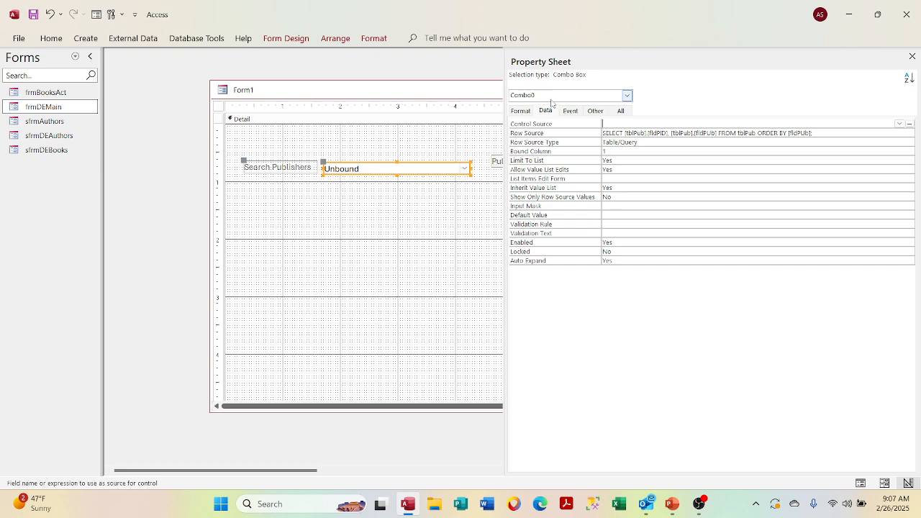
{"action": "left_click", "coordinate": [631, 154]}
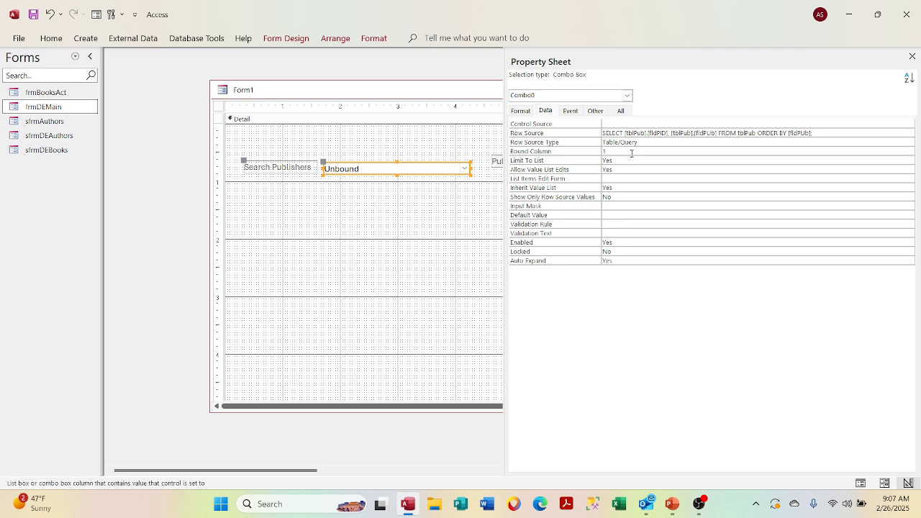
{"action": "left_click", "coordinate": [912, 57]}
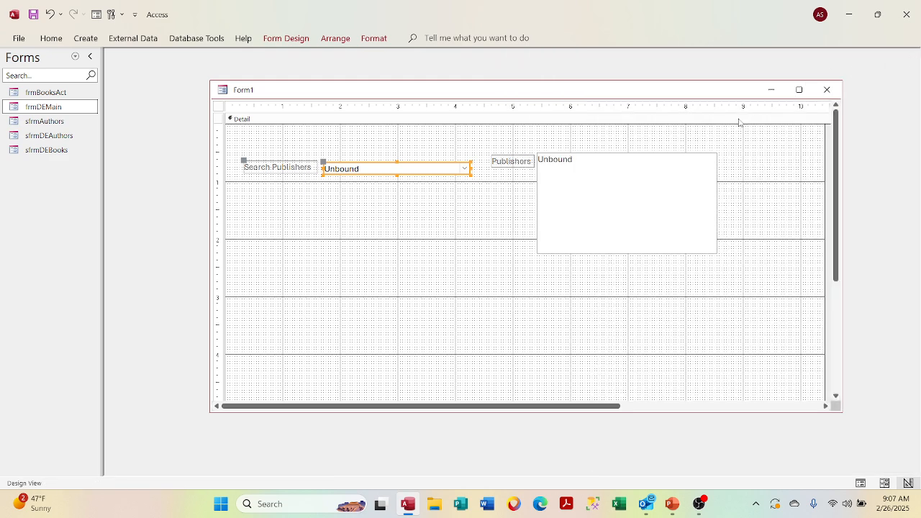
Shift the Publishers list box slightly down and to the right, and open its properties
{"action": "right_click", "coordinate": [644, 188]}
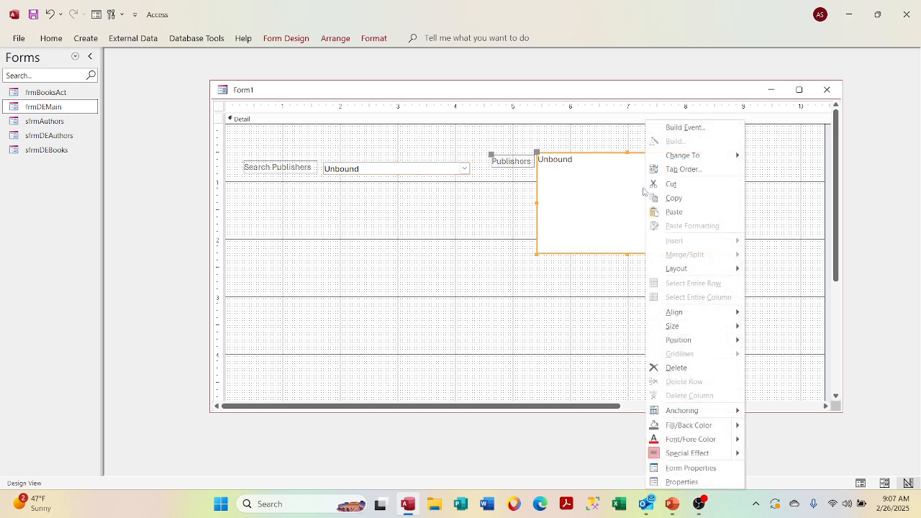
{"action": "left_click", "coordinate": [608, 182]}
{"action": "left_click", "coordinate": [602, 135]}
{"action": "left_click", "coordinate": [589, 164]}
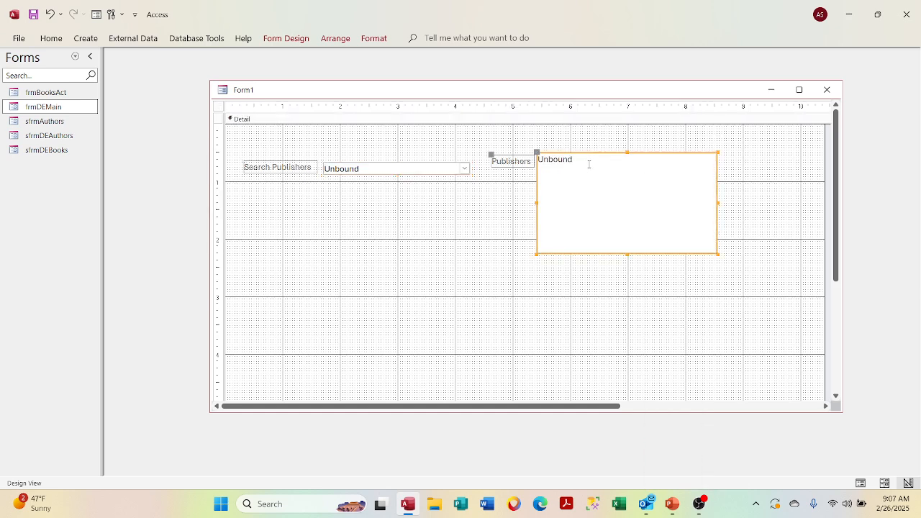
{"action": "left_click_drag", "start_coordinate": [584, 153], "coordinate": [587, 164]}
{"action": "right_click", "coordinate": [589, 165]}
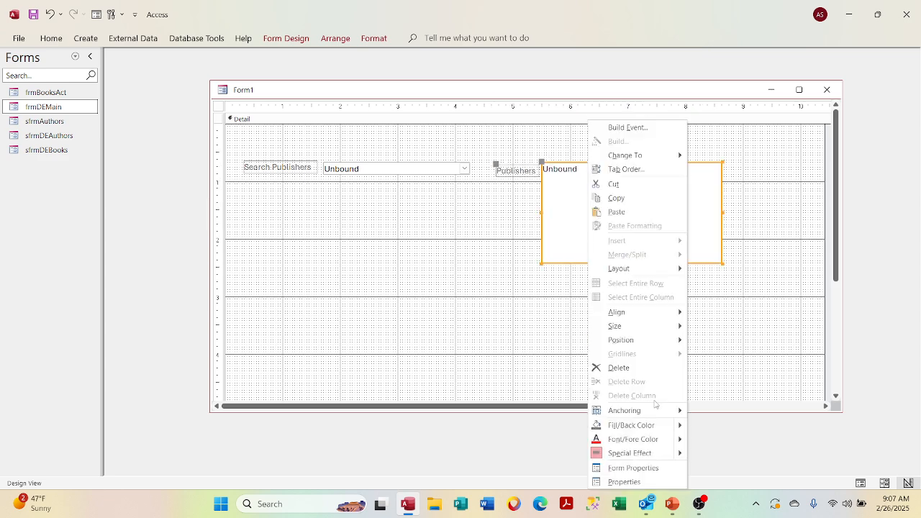
{"action": "left_click", "coordinate": [624, 482]}
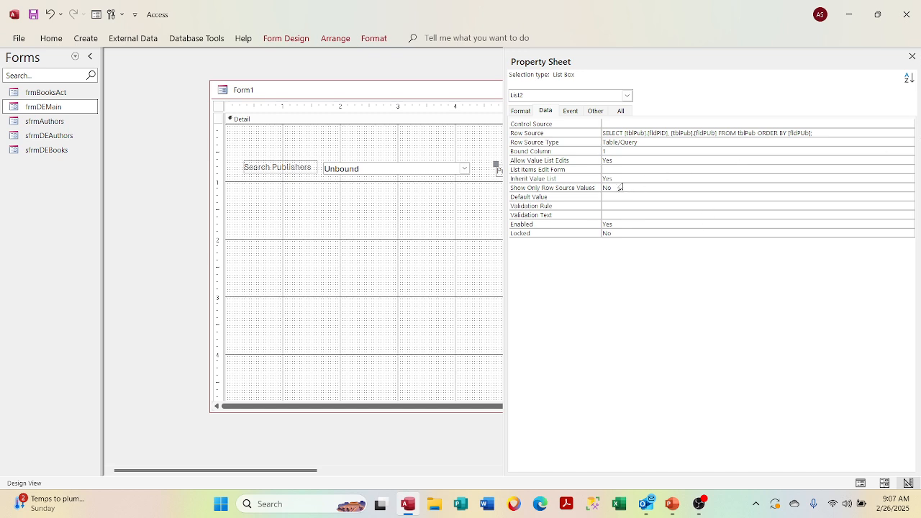
Set the Publishers list box's Multi Select property to Simple
{"action": "left_click", "coordinate": [596, 112]}
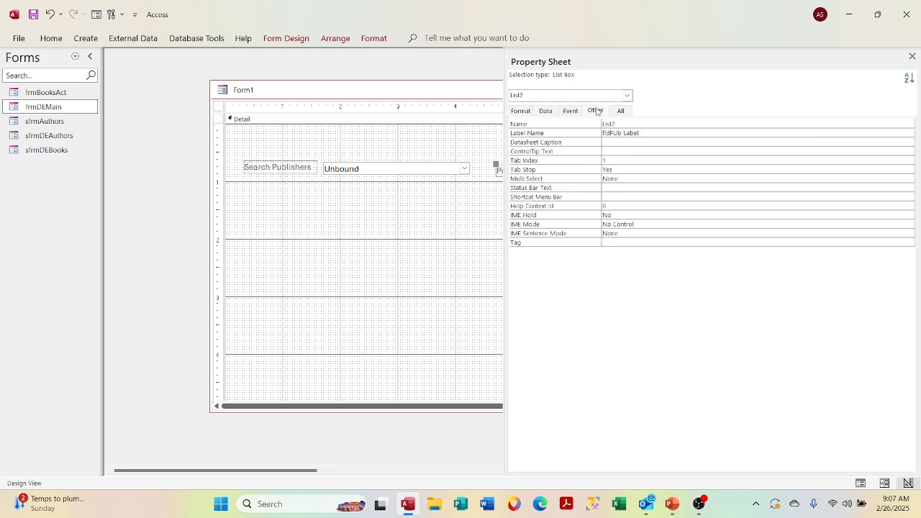
{"action": "left_click", "coordinate": [650, 178]}
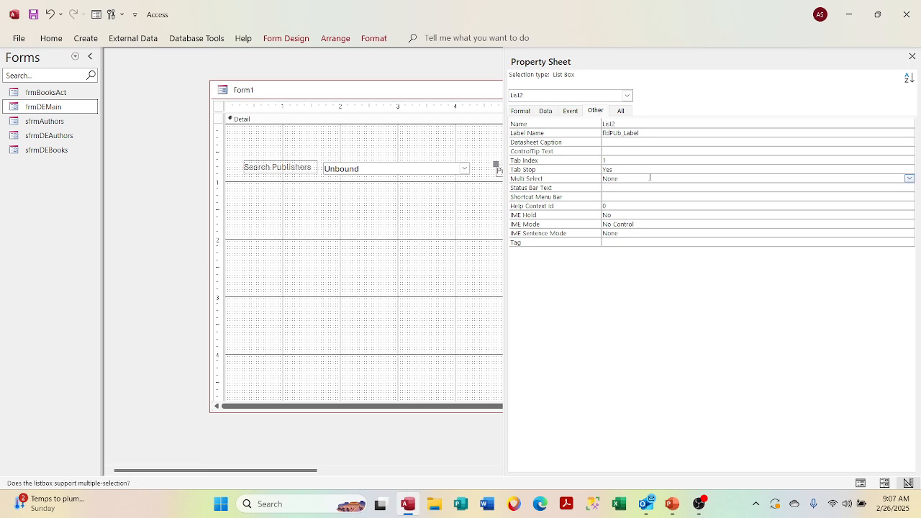
{"action": "left_click", "coordinate": [908, 179]}
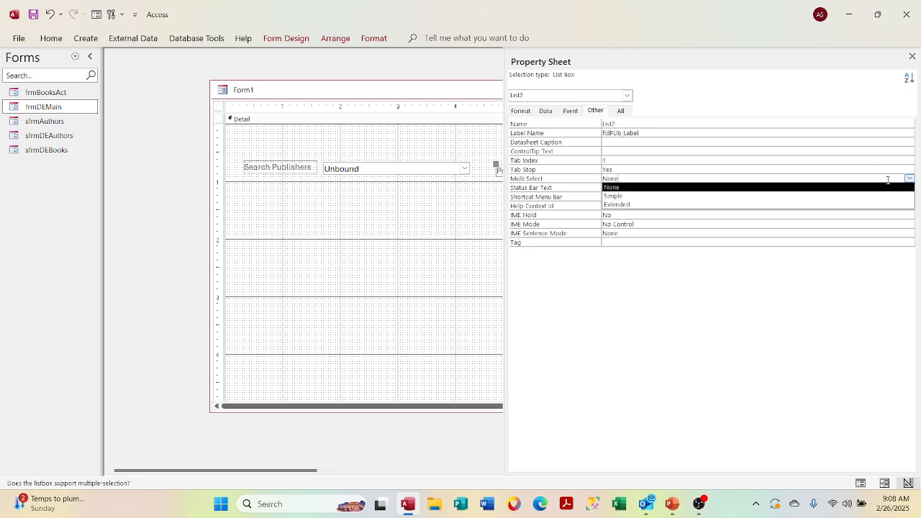
{"action": "left_click", "coordinate": [857, 195]}
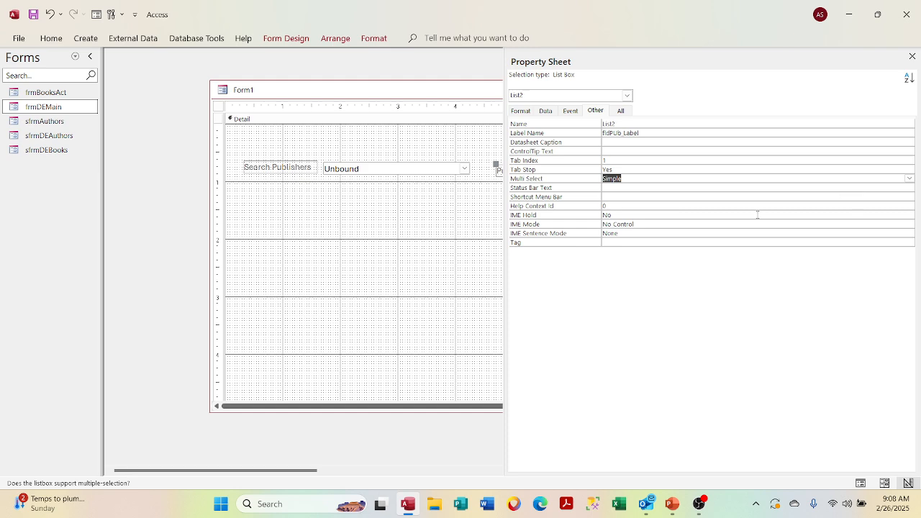
{"action": "left_click", "coordinate": [729, 195]}
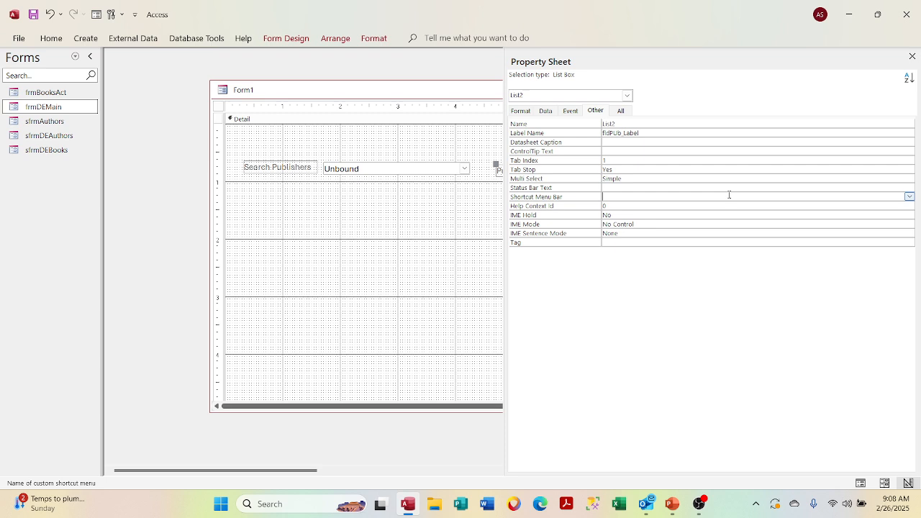
{"action": "left_click", "coordinate": [792, 180]}
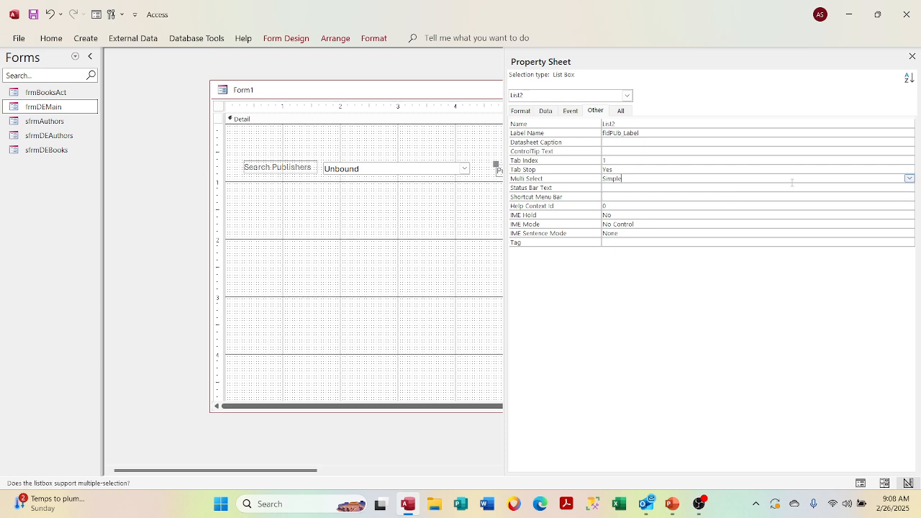
{"action": "left_click", "coordinate": [910, 179]}
{"action": "left_click", "coordinate": [910, 179]}
{"action": "left_click", "coordinate": [814, 203]}
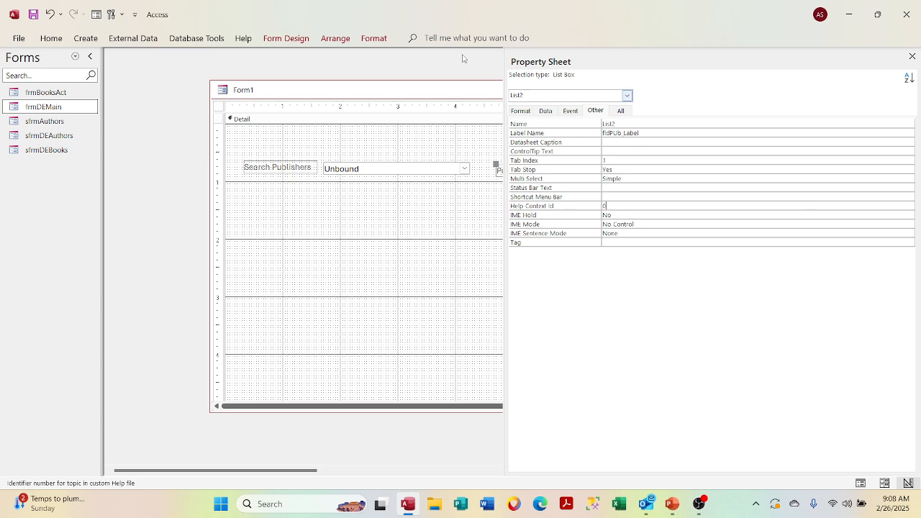
Switch to Form View and test multiple selection by selecting and deselecting Pub1 through Pub4 in the Publishers list box
{"action": "right_click", "coordinate": [404, 87]}
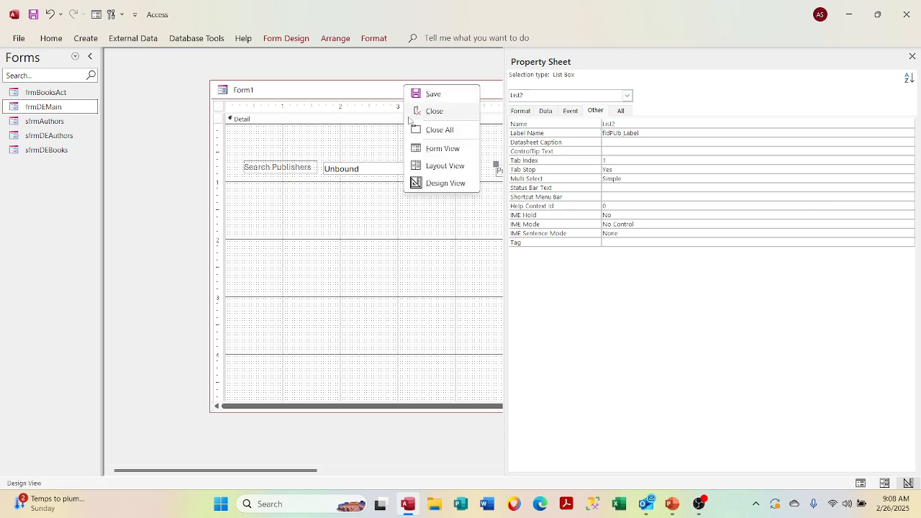
{"action": "left_click", "coordinate": [443, 148]}
{"action": "left_click", "coordinate": [550, 144]}
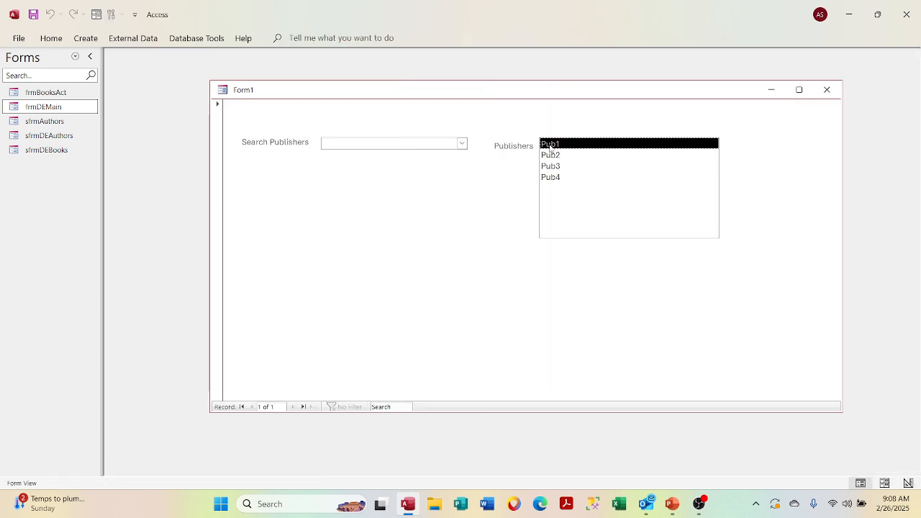
{"action": "left_click", "coordinate": [551, 155]}
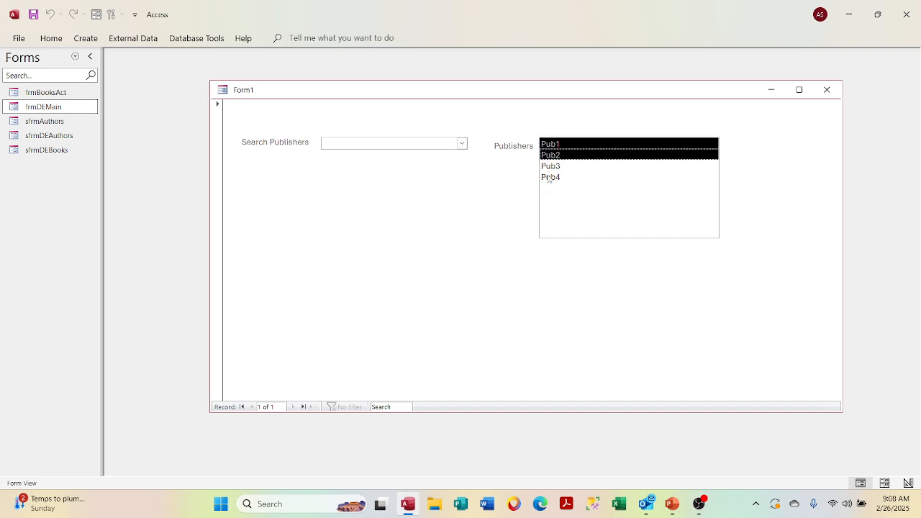
{"action": "left_click", "coordinate": [550, 177]}
{"action": "left_click", "coordinate": [550, 167]}
{"action": "left_click", "coordinate": [548, 157]}
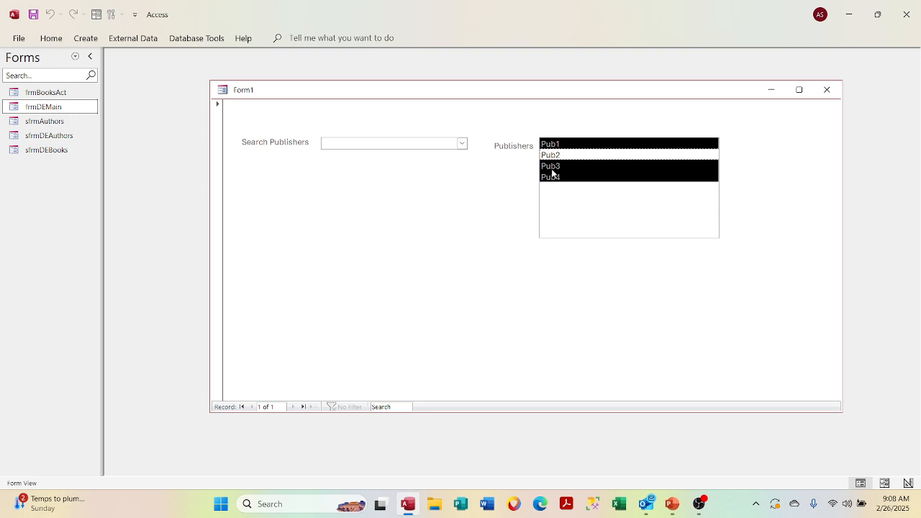
{"action": "left_click", "coordinate": [552, 177]}
{"action": "left_click", "coordinate": [564, 167]}
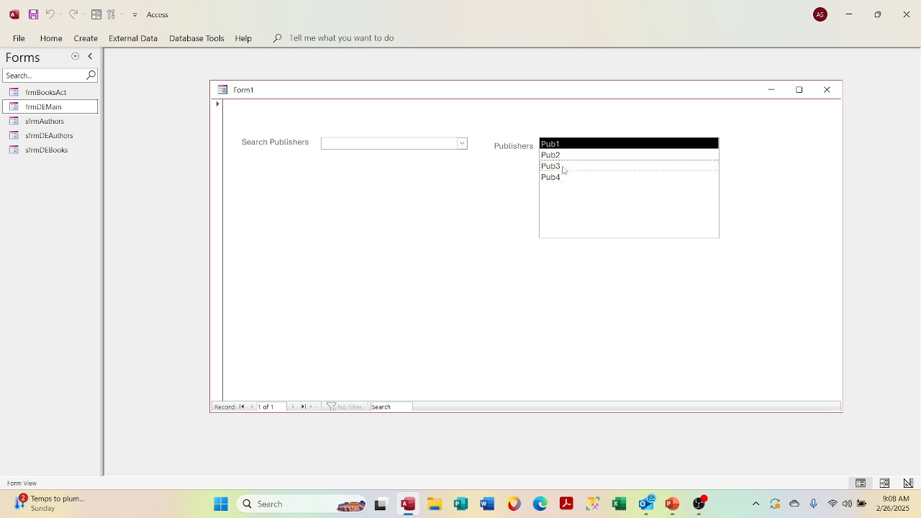
{"action": "left_click", "coordinate": [564, 146]}
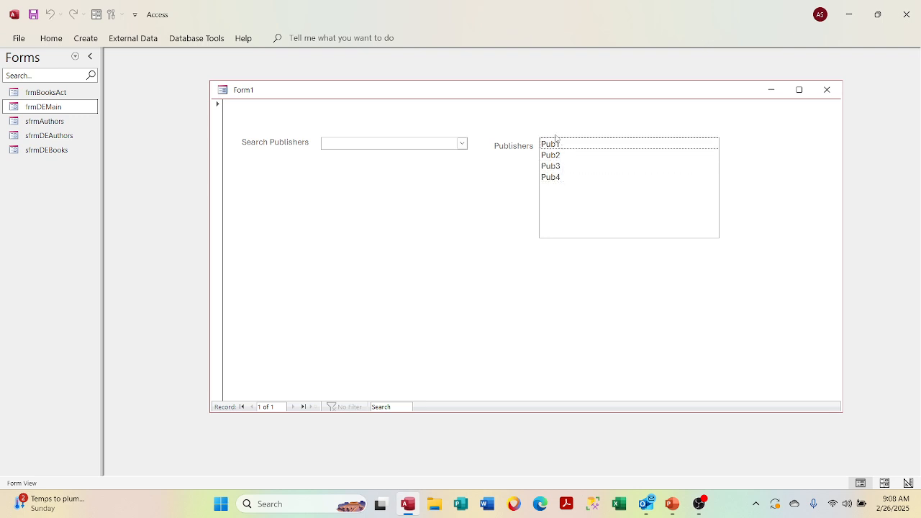
Return the form to Design View, close the properties and delete the Publishers list box
{"action": "right_click", "coordinate": [536, 95]}
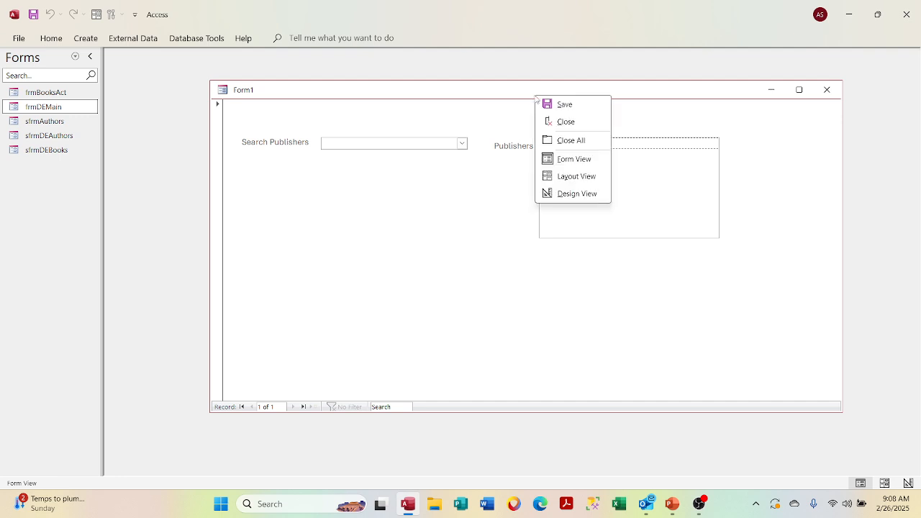
{"action": "left_click", "coordinate": [565, 193]}
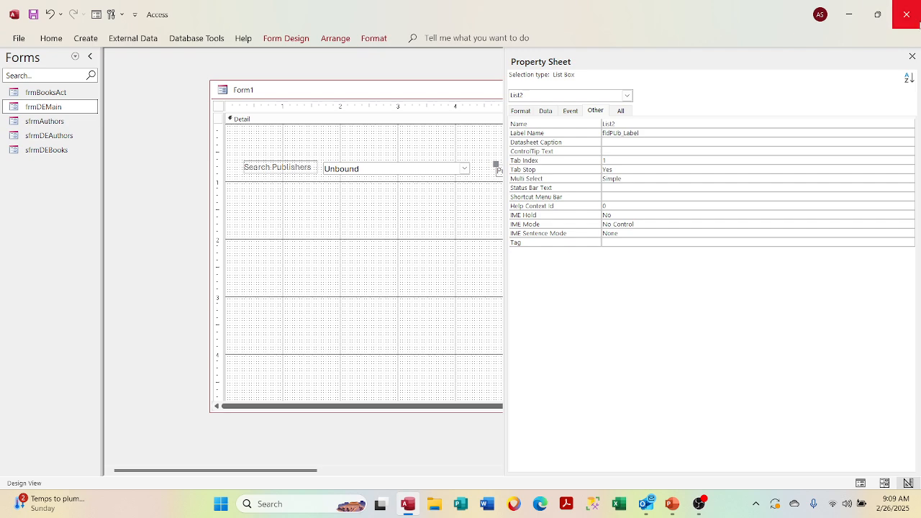
{"action": "left_click", "coordinate": [911, 57]}
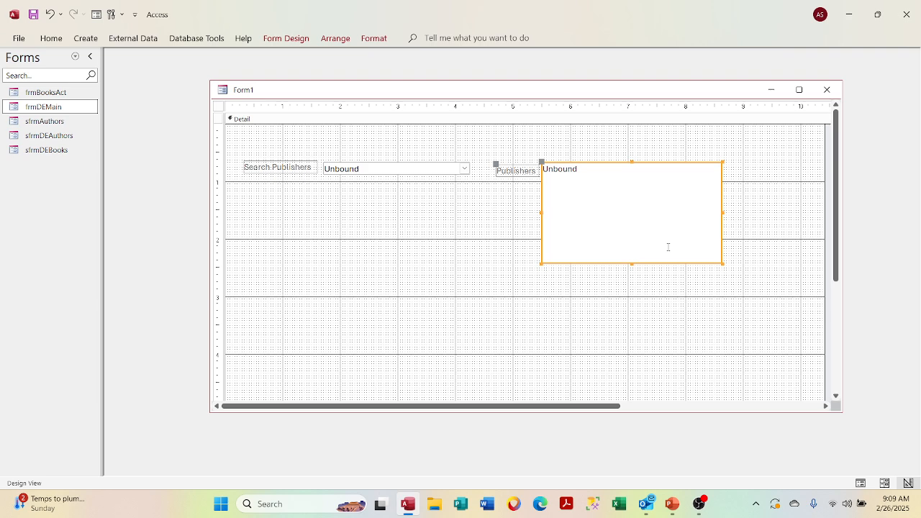
{"action": "key", "text": "Delete"}
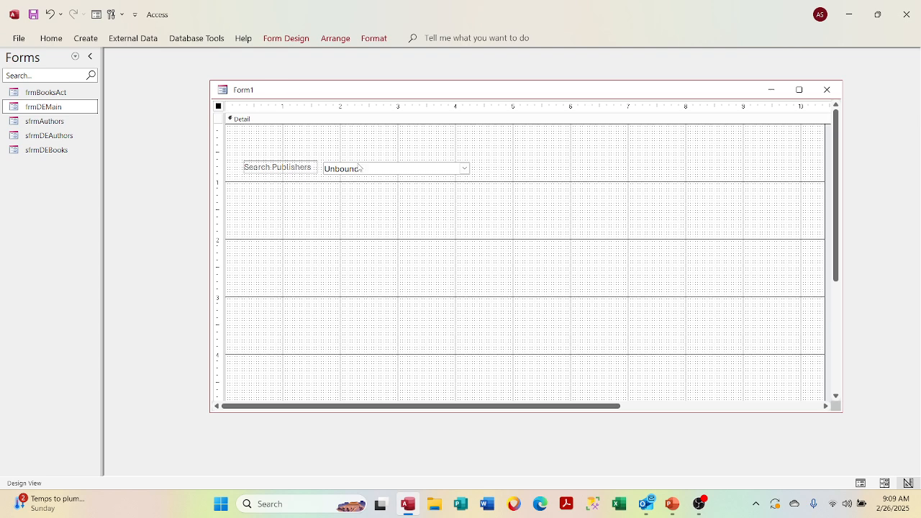
Draw a new combo box about 2.5 inches wide below the Search Publishers combo box
{"action": "left_click", "coordinate": [274, 40]}
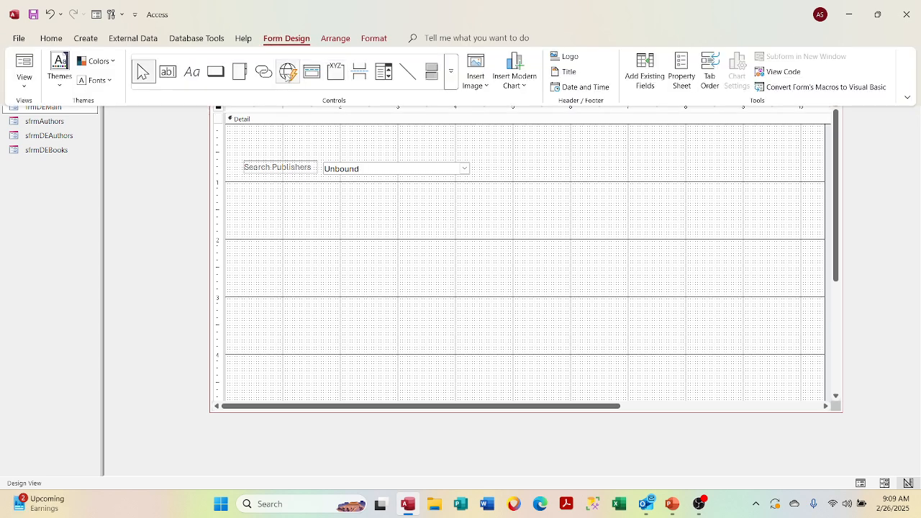
{"action": "left_click", "coordinate": [384, 72]}
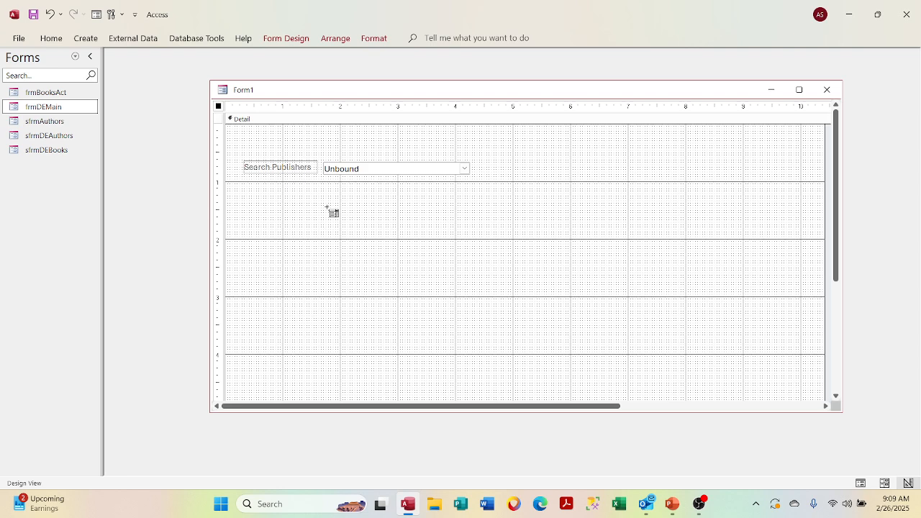
{"action": "left_click_drag", "start_coordinate": [326, 209], "coordinate": [470, 214]}
{"action": "left_click", "coordinate": [527, 283]}
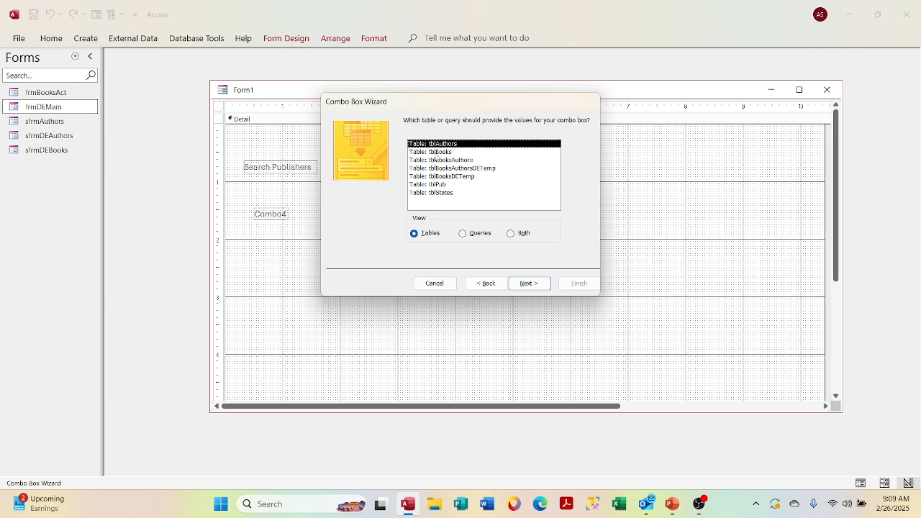
{"action": "left_click", "coordinate": [438, 153]}
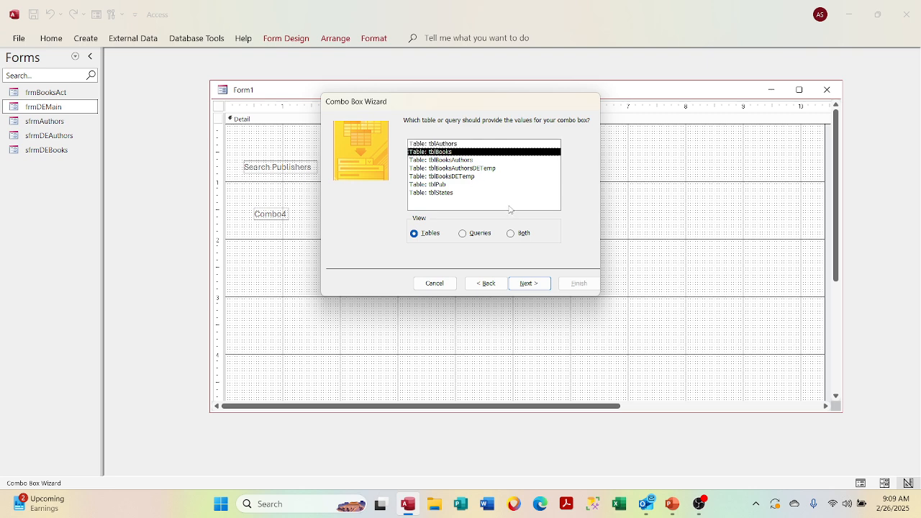
{"action": "left_click", "coordinate": [528, 284]}
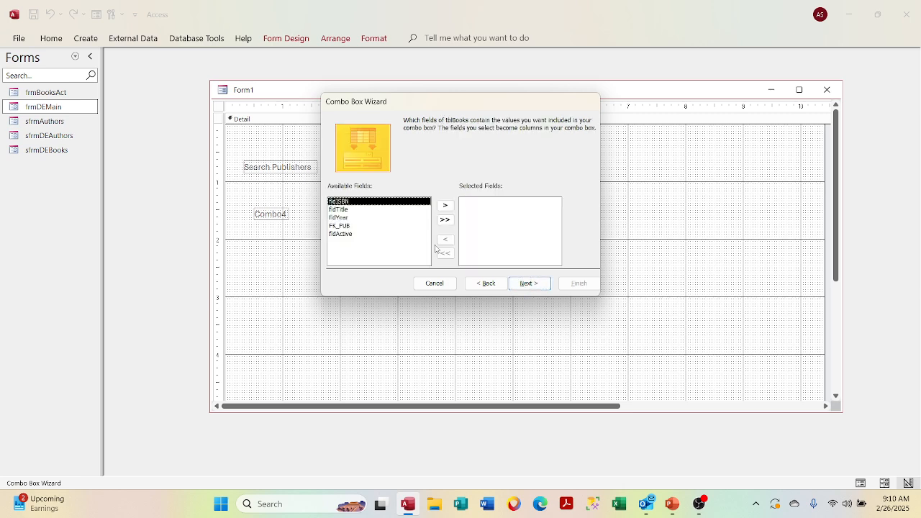
{"action": "left_click", "coordinate": [445, 206]}
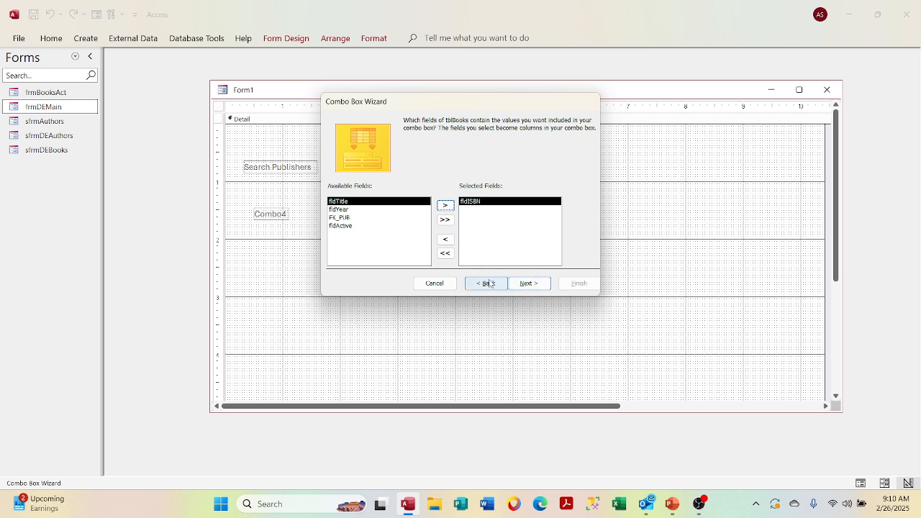
{"action": "left_click", "coordinate": [439, 284]}
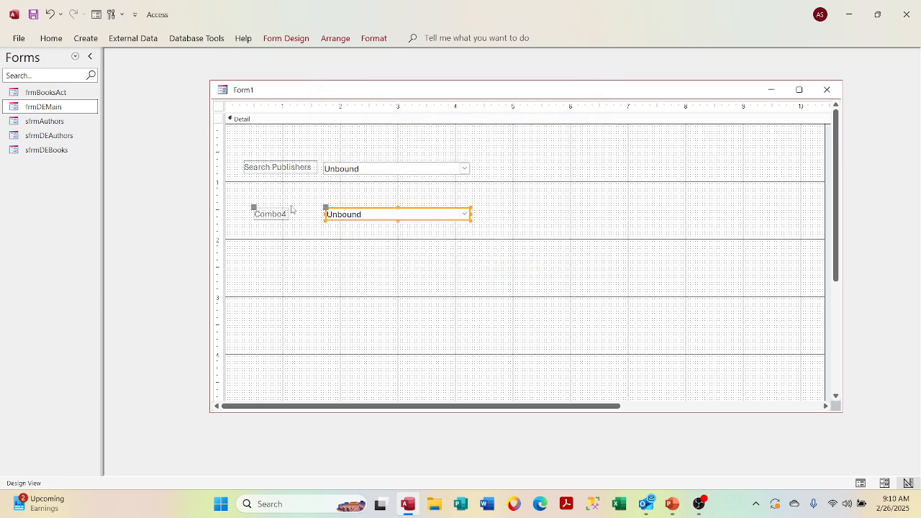
Move the new combo box and its label slightly up and left to line up with the Search Publishers row
{"action": "left_click", "coordinate": [264, 206]}
{"action": "left_click", "coordinate": [264, 211]}
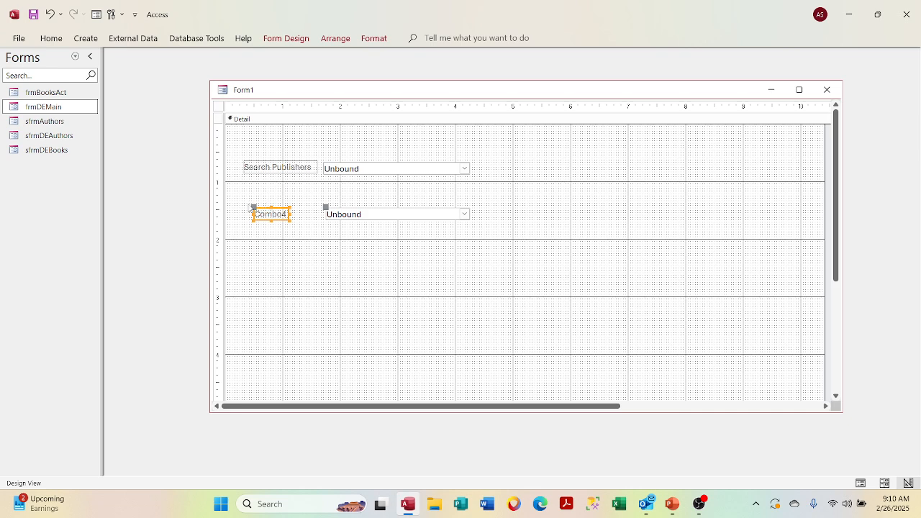
{"action": "left_click_drag", "start_coordinate": [255, 208], "coordinate": [247, 203]}
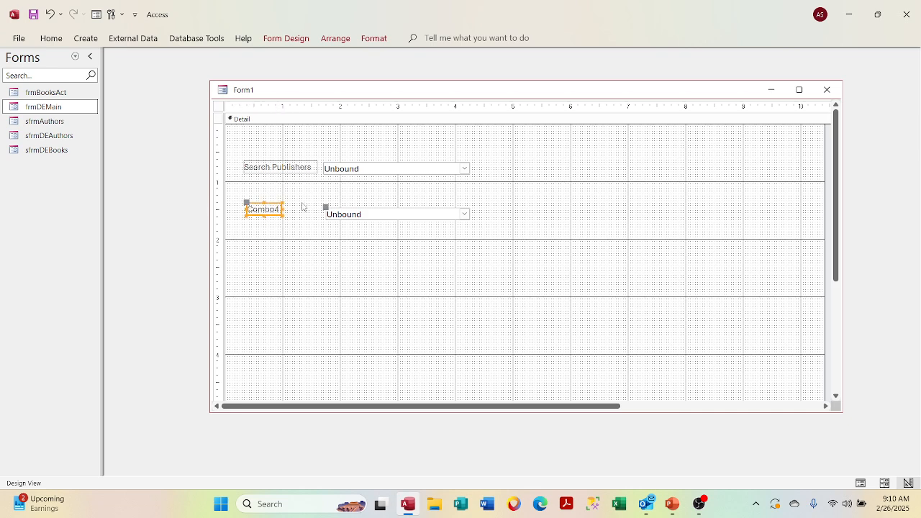
{"action": "left_click", "coordinate": [332, 208]}
{"action": "left_click", "coordinate": [332, 208]}
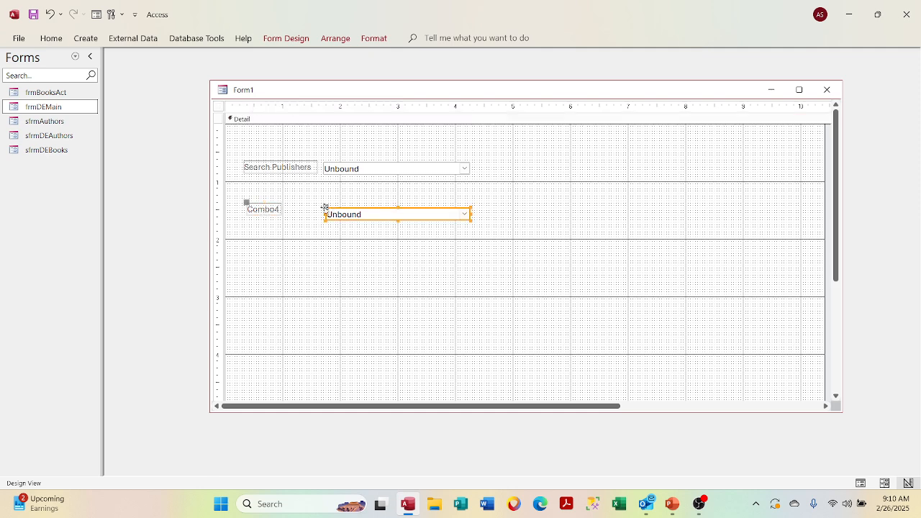
{"action": "left_click_drag", "start_coordinate": [323, 205], "coordinate": [324, 203]}
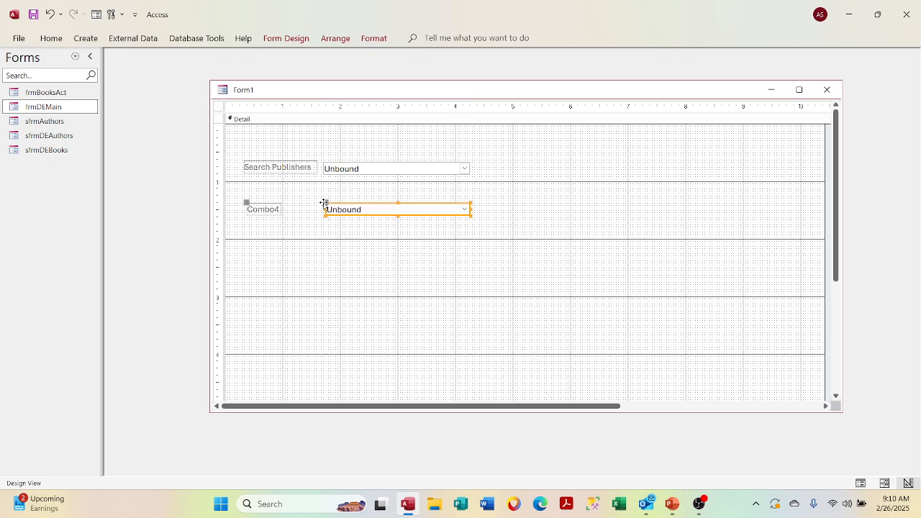
Open the new combo box's data properties and start the Query Builder for its Row Source
{"action": "right_click", "coordinate": [351, 208]}
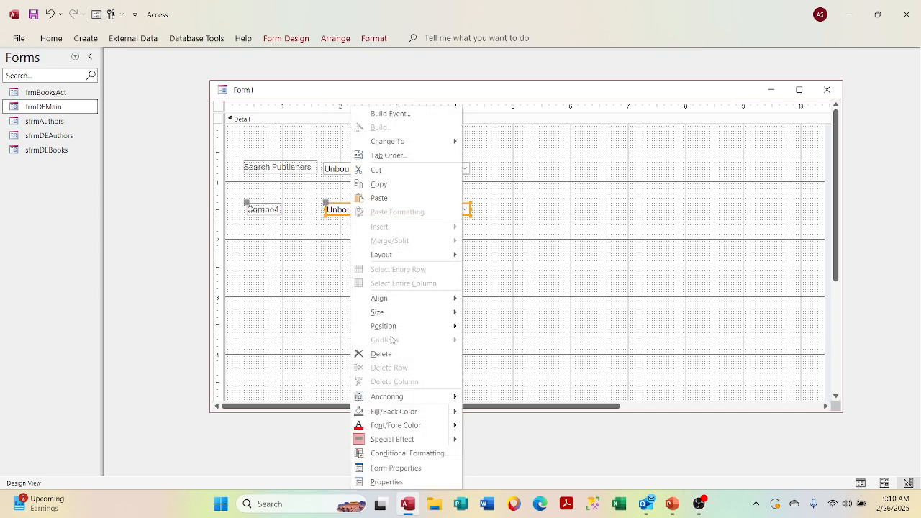
{"action": "left_click", "coordinate": [396, 483]}
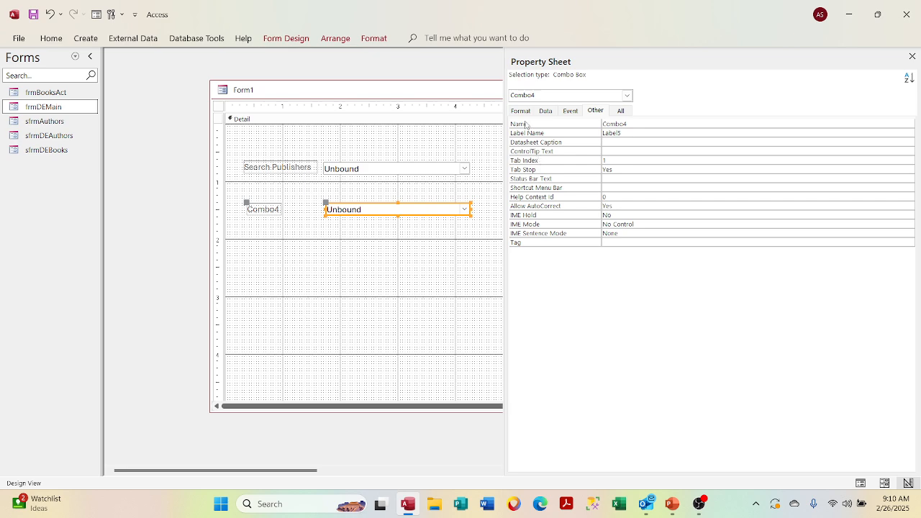
{"action": "left_click", "coordinate": [545, 112]}
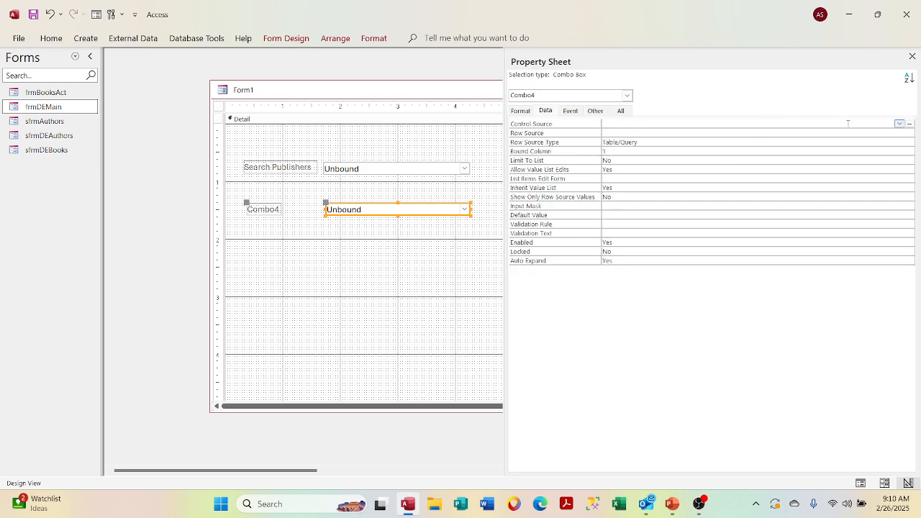
{"action": "left_click", "coordinate": [895, 134]}
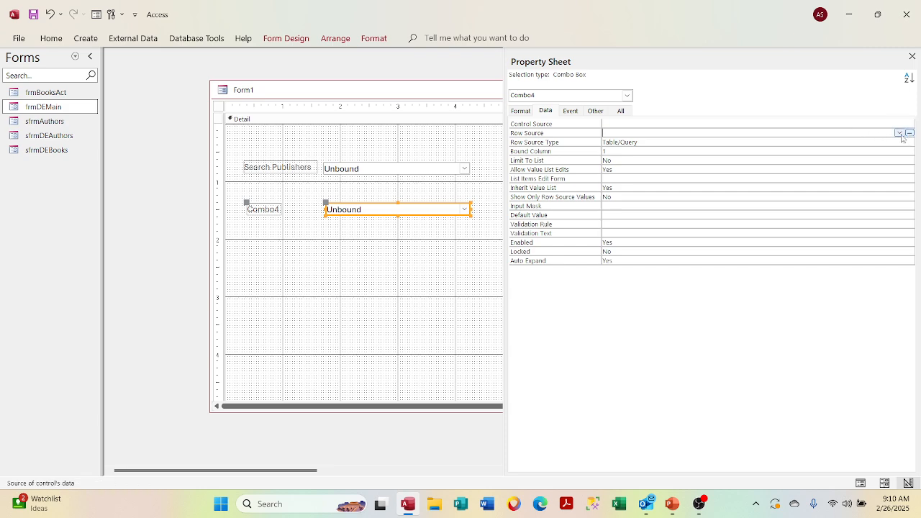
{"action": "left_click", "coordinate": [910, 133]}
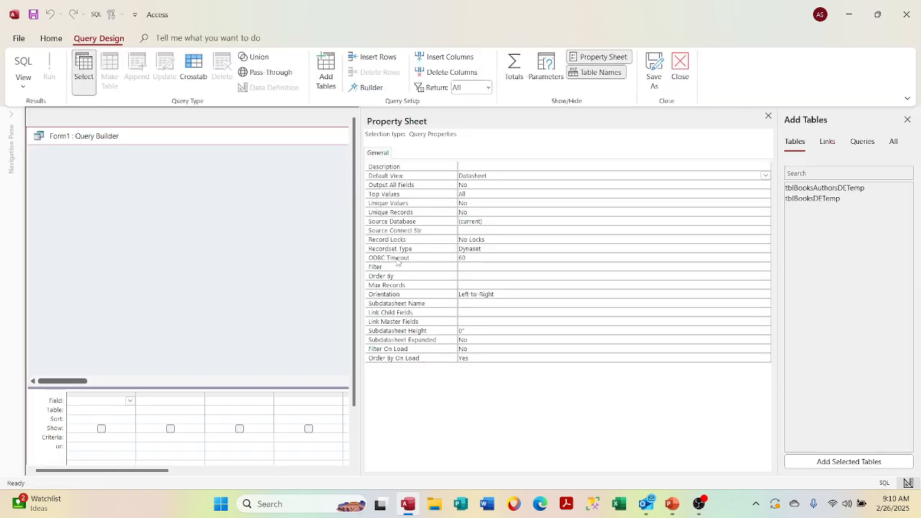
{"action": "left_click", "coordinate": [768, 115]}
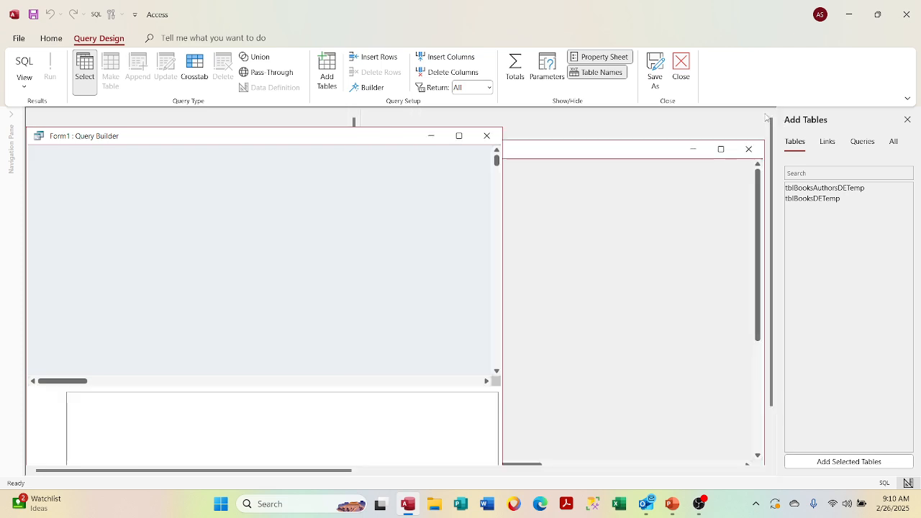
{"action": "left_click_drag", "start_coordinate": [199, 137], "coordinate": [294, 125]}
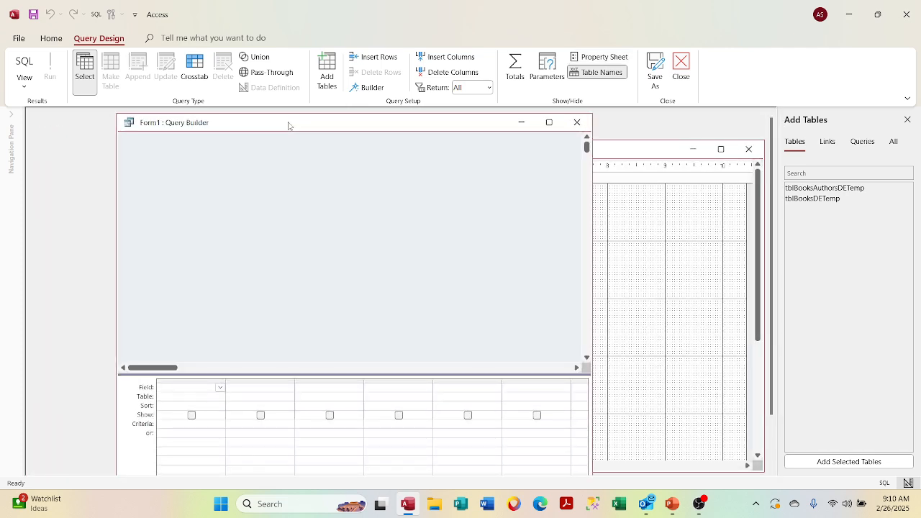
Add the linked tables tblBooks and tblBooksAuthors to the row source query
{"action": "left_click", "coordinate": [833, 143]}
{"action": "left_click", "coordinate": [805, 198]}
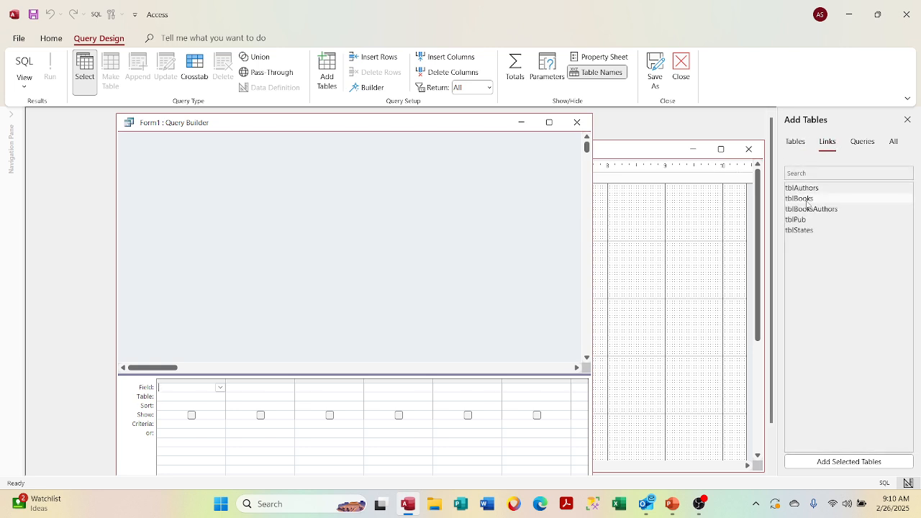
{"action": "double_click", "coordinate": [807, 201]}
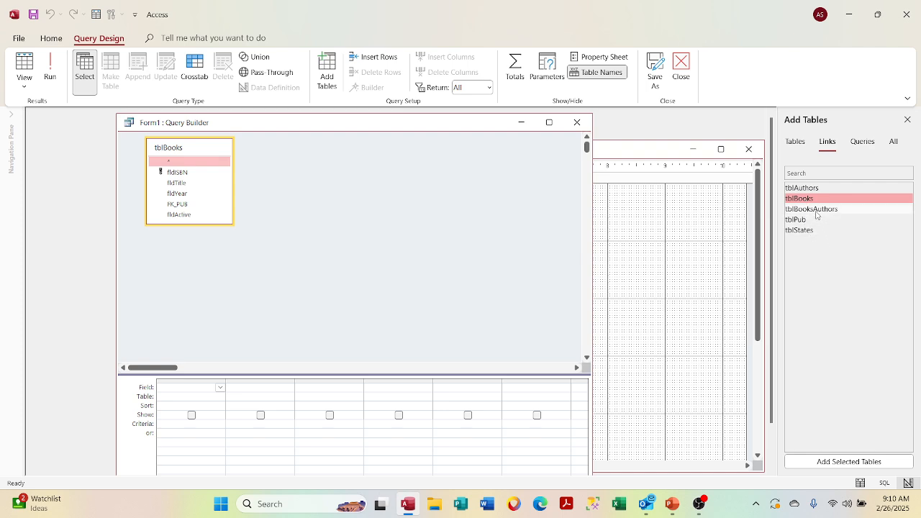
{"action": "left_click", "coordinate": [817, 213]}
{"action": "double_click", "coordinate": [817, 210]}
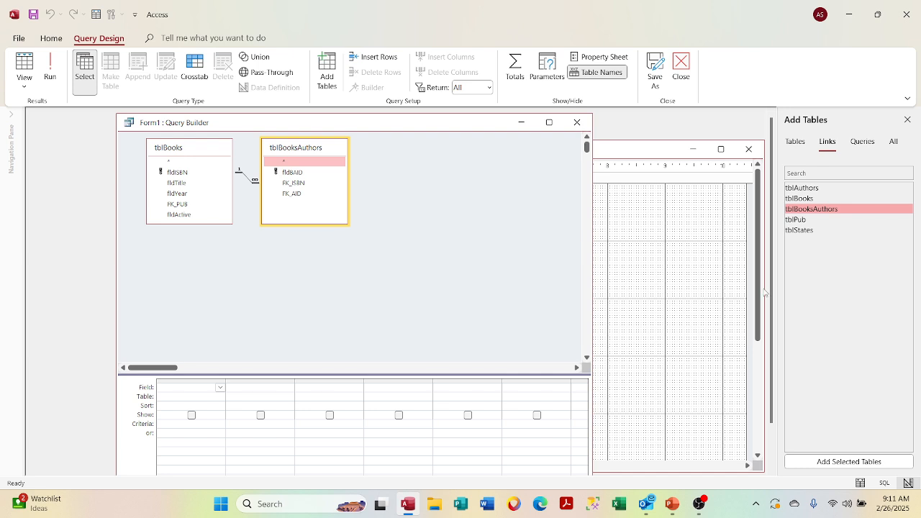
Add fldTitle, fldYear and fldActive from tblBooks and FK_AID from tblBooksAuthors to the query grid
{"action": "double_click", "coordinate": [199, 184]}
{"action": "double_click", "coordinate": [197, 193]}
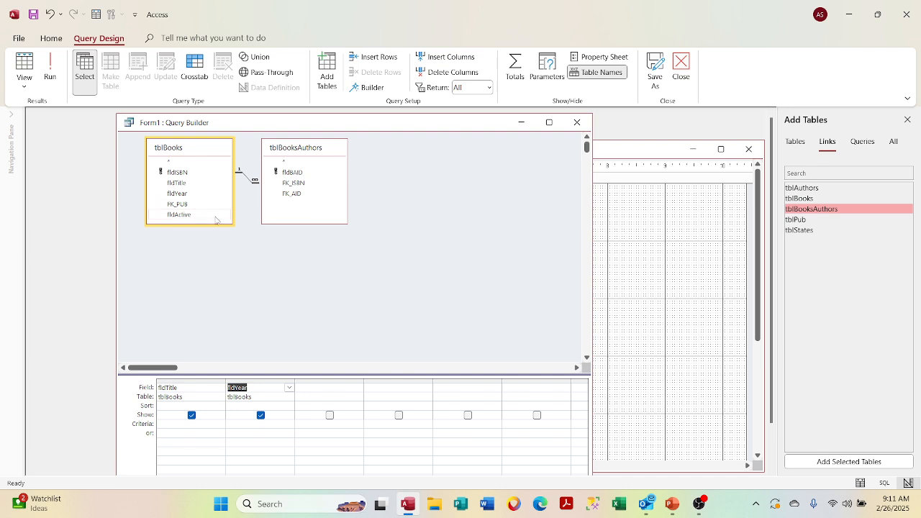
{"action": "right_click", "coordinate": [216, 221]}
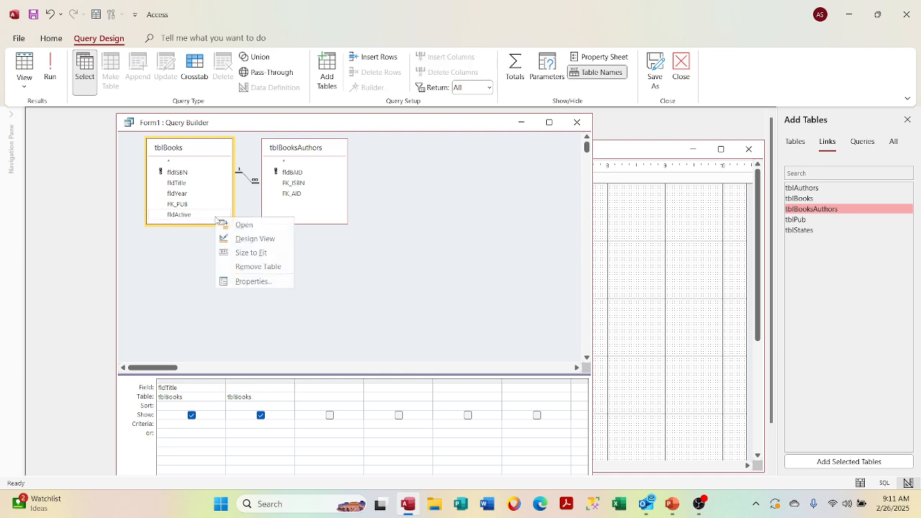
{"action": "key", "text": "Escape"}
{"action": "double_click", "coordinate": [215, 219]}
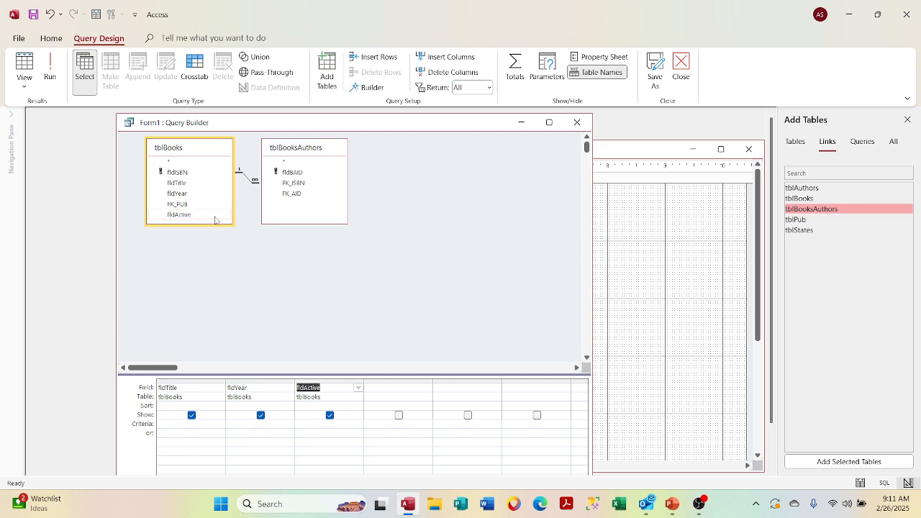
{"action": "double_click", "coordinate": [290, 194]}
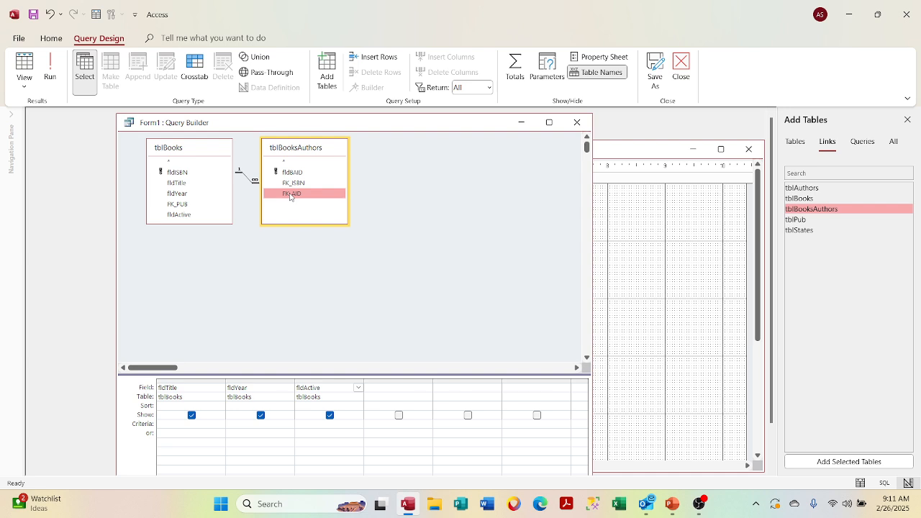
Set the fldActive criterion to Yes, preview the query in Datasheet View and return to its design
{"action": "left_click", "coordinate": [311, 421]}
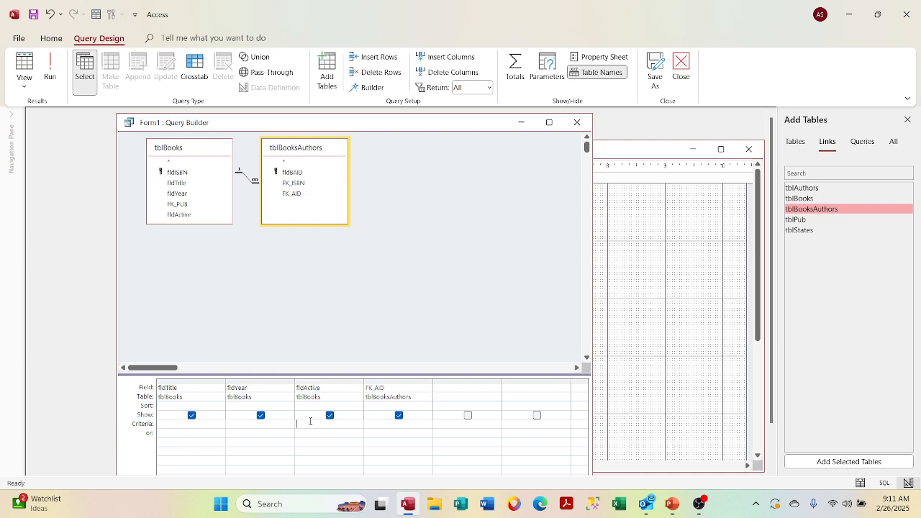
{"action": "type", "text": "Yes"}
{"action": "right_click", "coordinate": [358, 123]}
{"action": "left_click", "coordinate": [378, 218]}
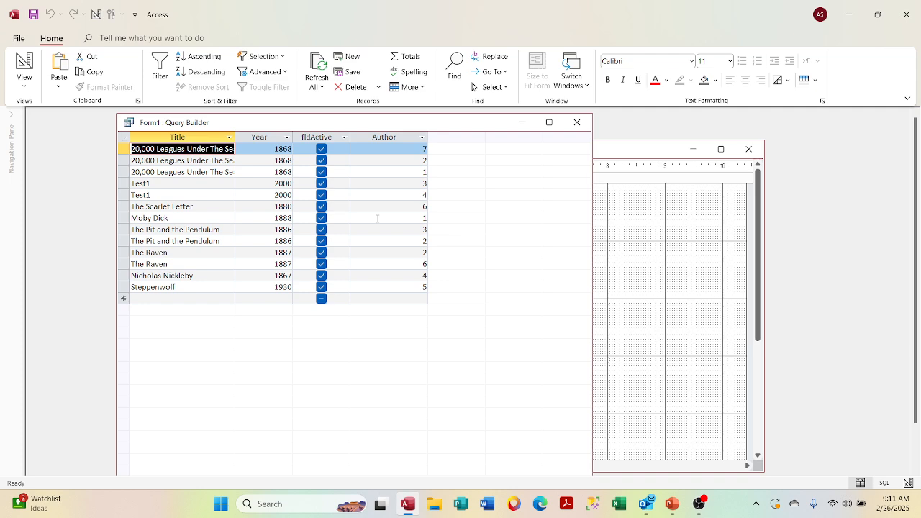
{"action": "right_click", "coordinate": [339, 122]}
{"action": "left_click", "coordinate": [367, 184]}
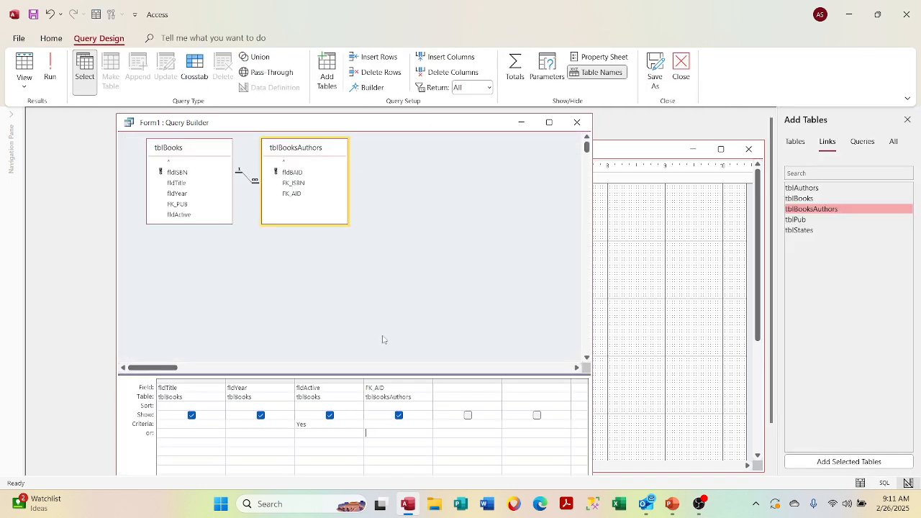
Exclude fldActive from the query output, preview the datasheet and return to the query design
{"action": "left_click", "coordinate": [330, 416]}
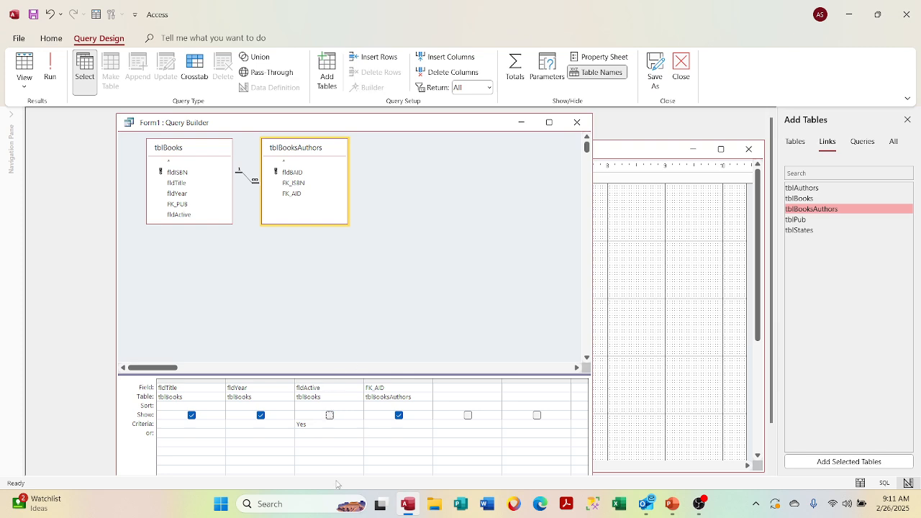
{"action": "right_click", "coordinate": [313, 124]}
{"action": "left_click", "coordinate": [343, 220]}
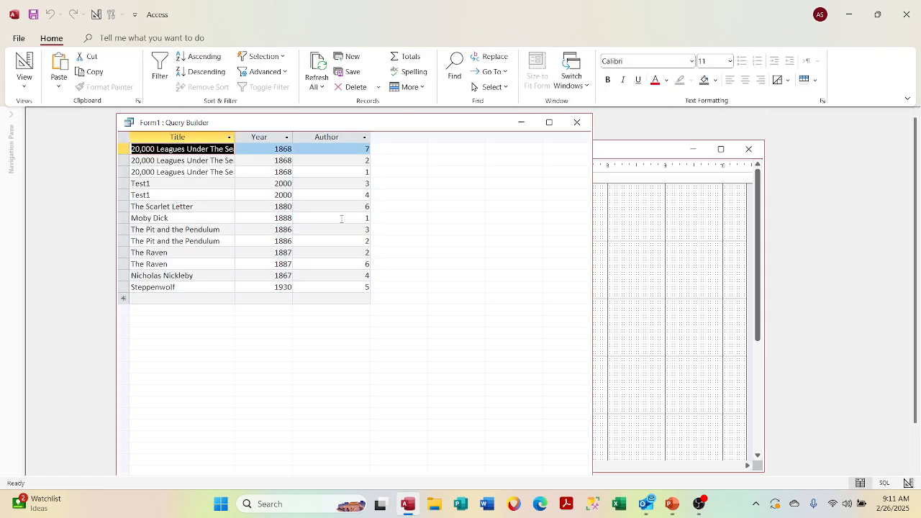
{"action": "right_click", "coordinate": [352, 129]}
{"action": "left_click", "coordinate": [388, 187]}
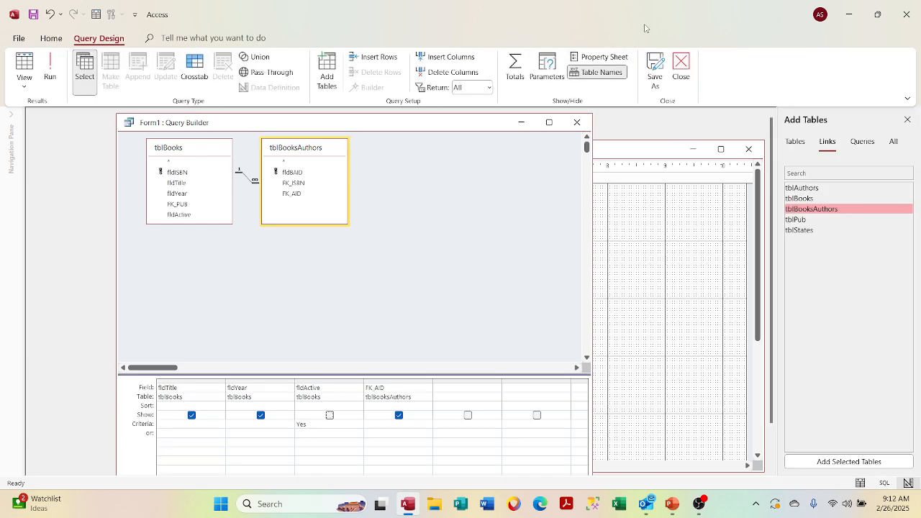
Save the row source query as qrySBooks and close the Query Builder, updating the combo box's row source property
{"action": "left_click", "coordinate": [653, 72]}
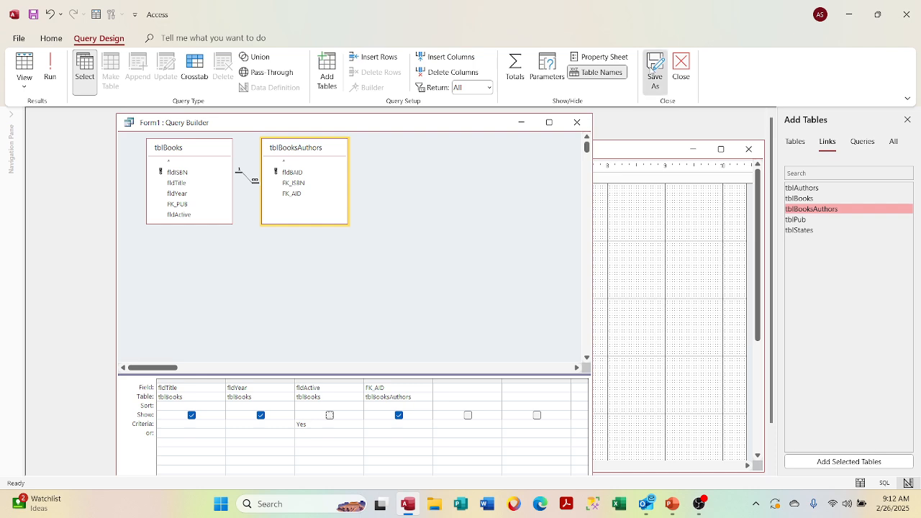
{"action": "type", "text": "qryS"}
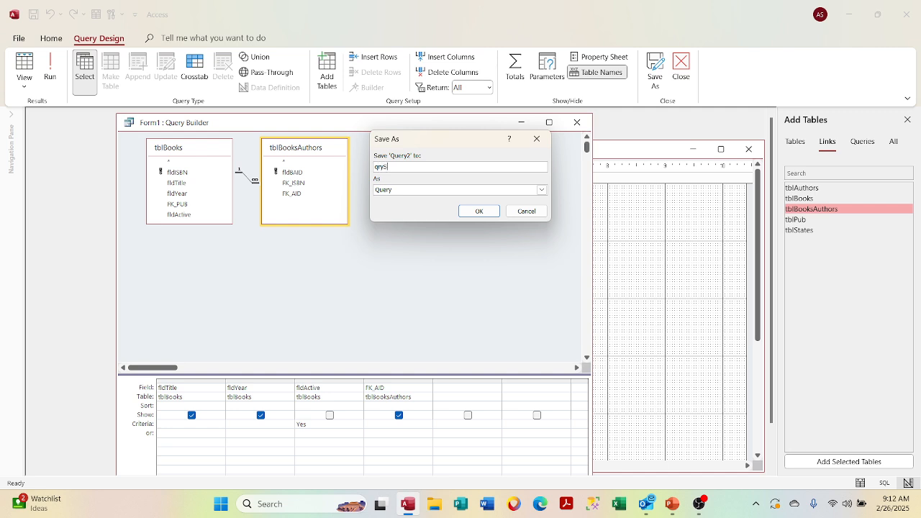
{"action": "type", "text": "Books"}
{"action": "key", "text": "Return"}
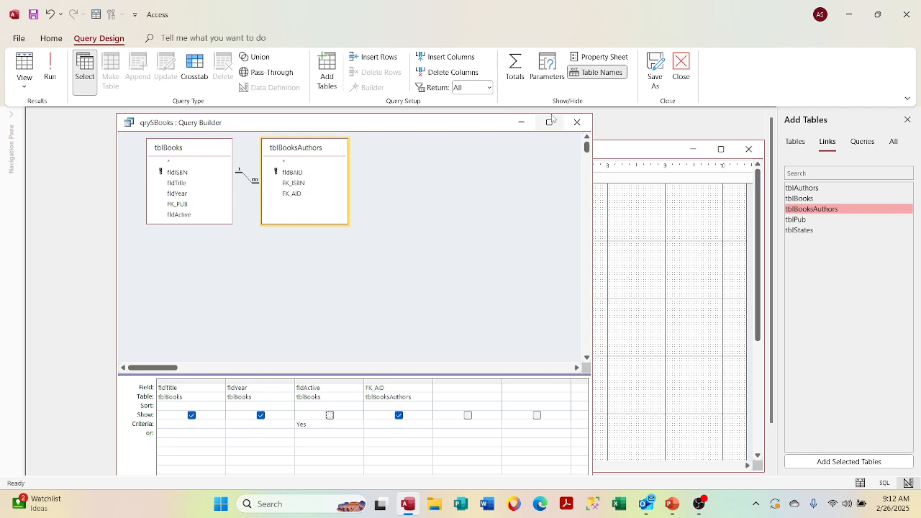
{"action": "left_click", "coordinate": [577, 122]}
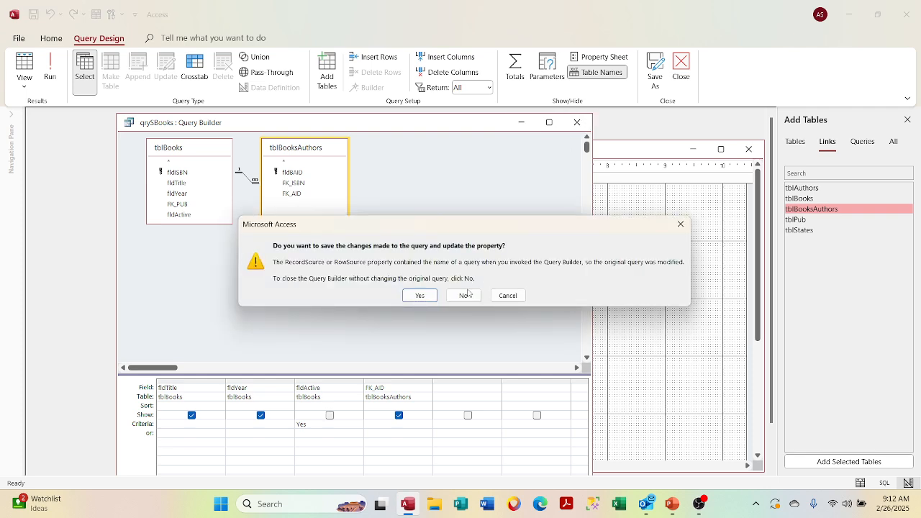
{"action": "left_click", "coordinate": [425, 296]}
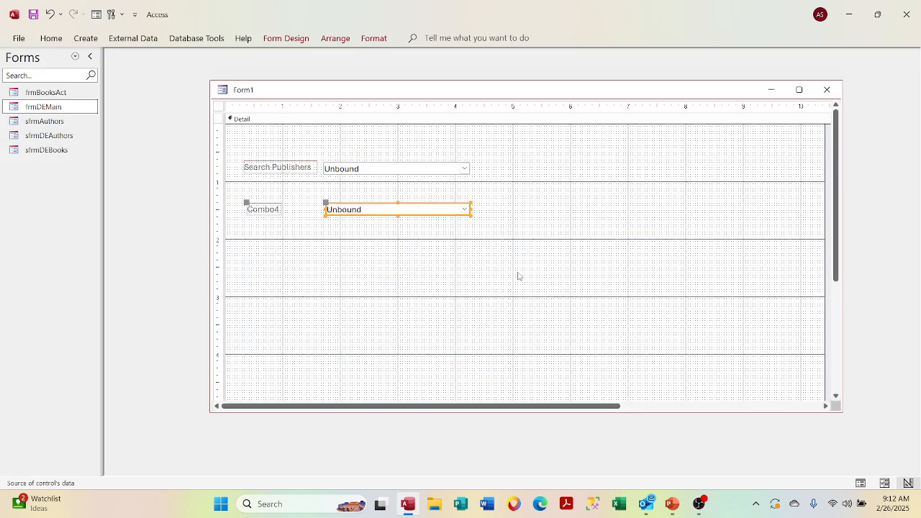
Name the second combo box cboBooks in its properties
{"action": "right_click", "coordinate": [405, 211]}
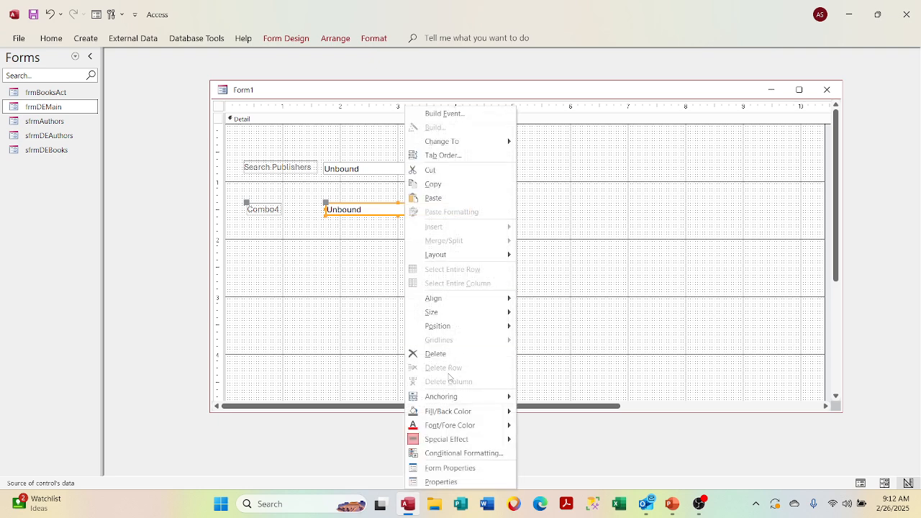
{"action": "left_click", "coordinate": [441, 482]}
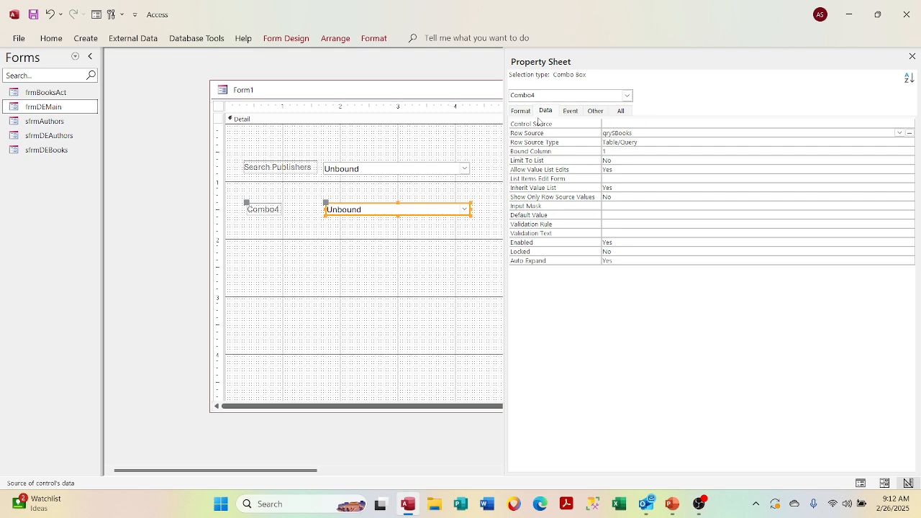
{"action": "left_click", "coordinate": [620, 113]}
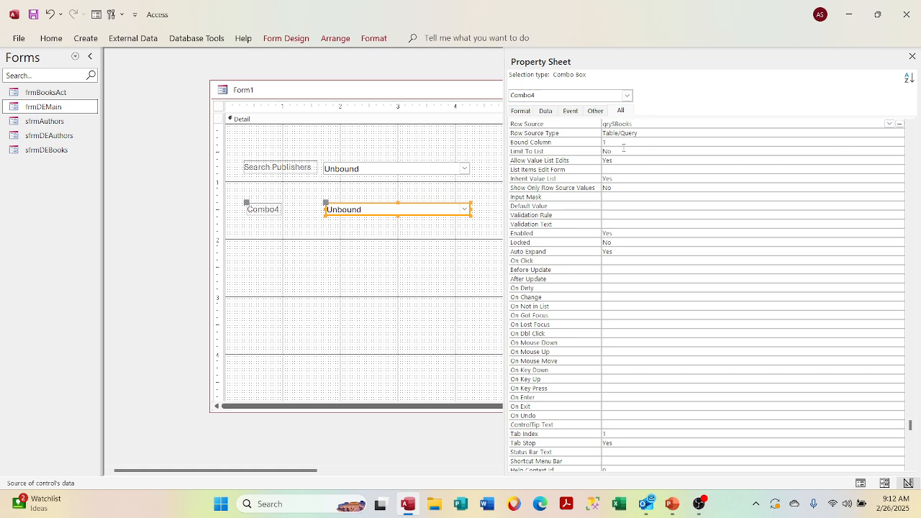
{"action": "scroll", "coordinate": [624, 147], "scroll_direction": "up", "scroll_amount": 15}
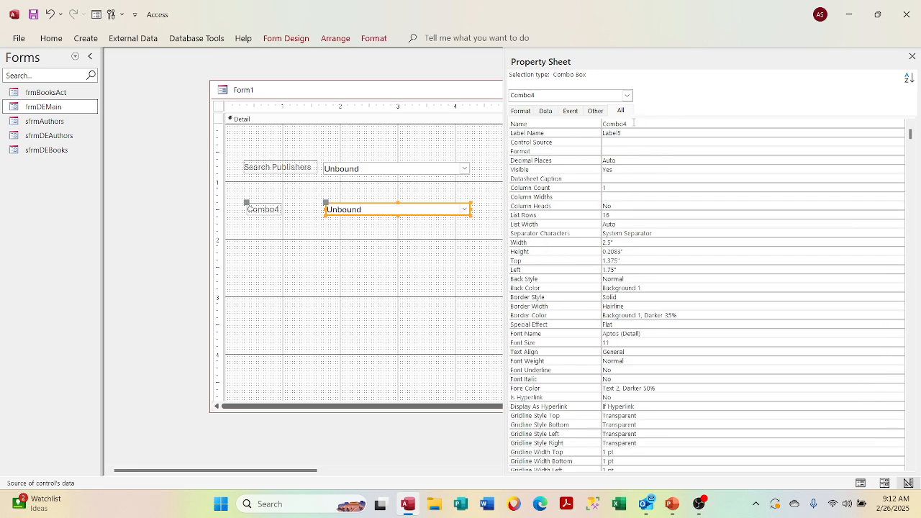
{"action": "left_click_drag", "start_coordinate": [634, 122], "coordinate": [602, 124]}
{"action": "type", "text": "cbo"}
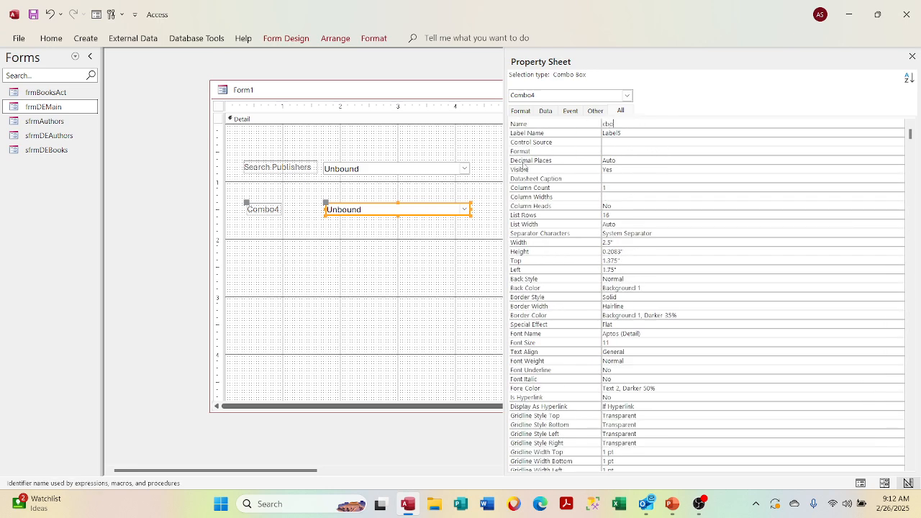
{"action": "type", "text": "Books"}
{"action": "left_click", "coordinate": [514, 182]}
Name the Search Publishers combo box cboPub
{"action": "left_click", "coordinate": [425, 168]}
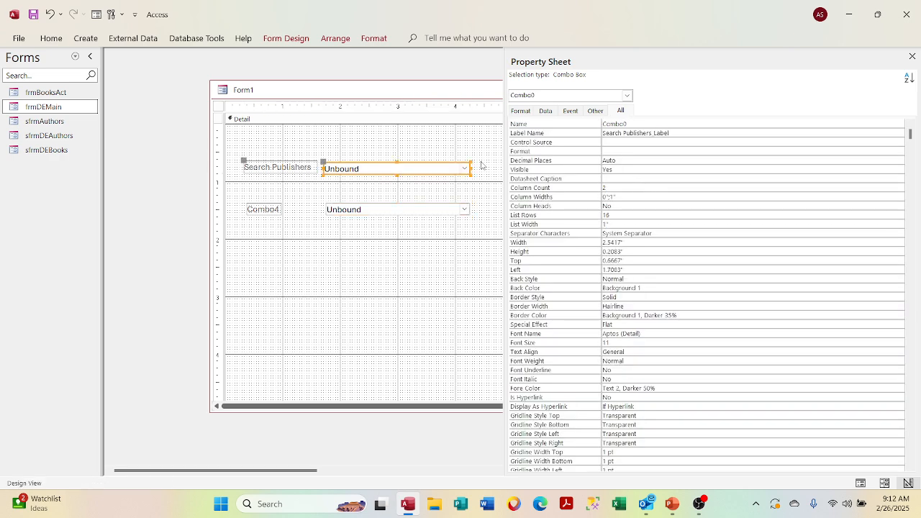
{"action": "left_click_drag", "start_coordinate": [634, 124], "coordinate": [601, 124]}
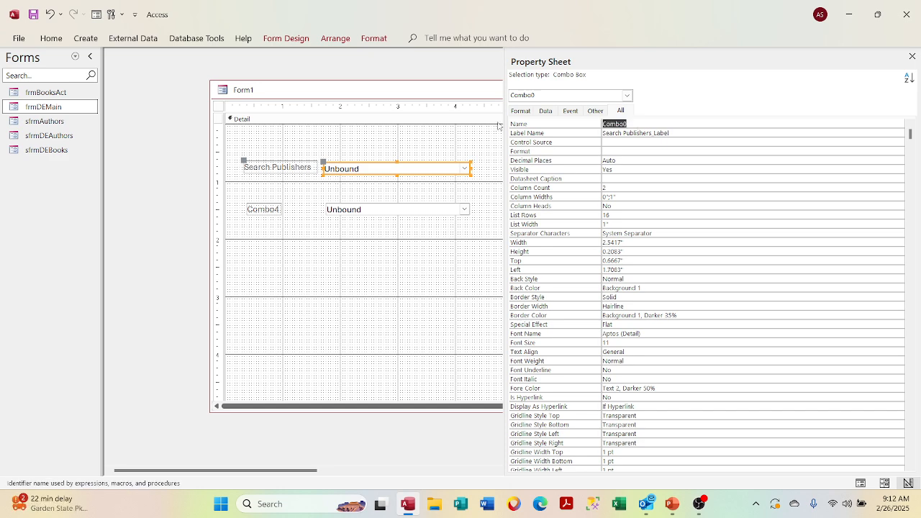
{"action": "type", "text": "cboPubl"}
{"action": "left_click", "coordinate": [522, 160]}
{"action": "left_click", "coordinate": [339, 208]}
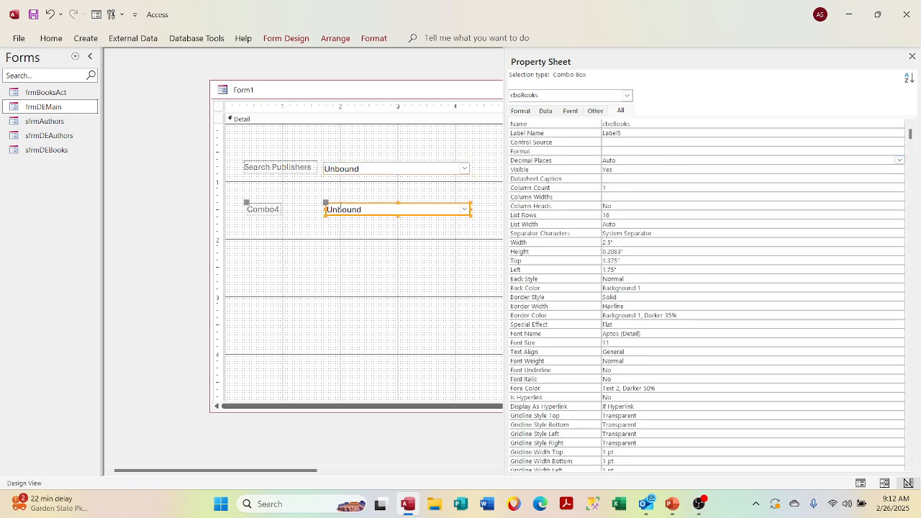
{"action": "left_click_drag", "start_coordinate": [327, 206], "coordinate": [325, 205]}
{"action": "left_click", "coordinate": [446, 170]}
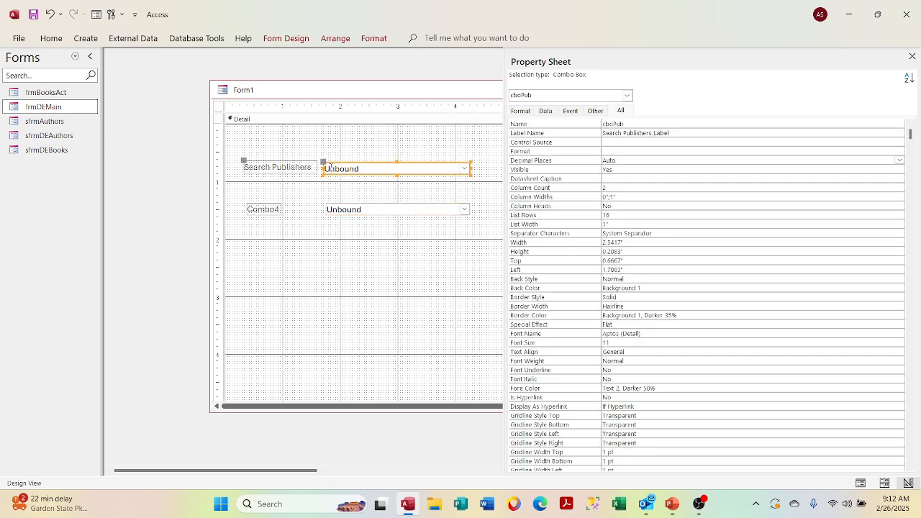
{"action": "left_click", "coordinate": [320, 232]}
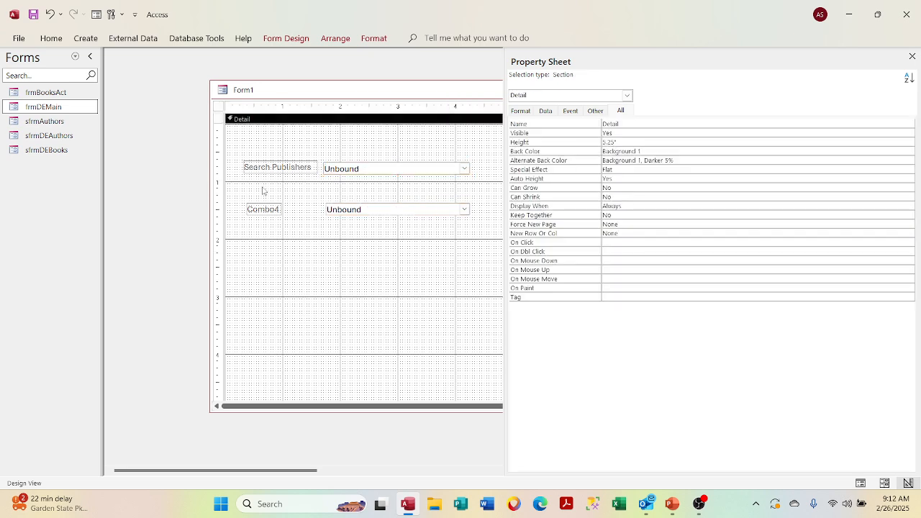
Change the caption of the label beside the cboBooks combo box to Search Books
{"action": "left_click", "coordinate": [267, 215]}
{"action": "type", "text": "S"}
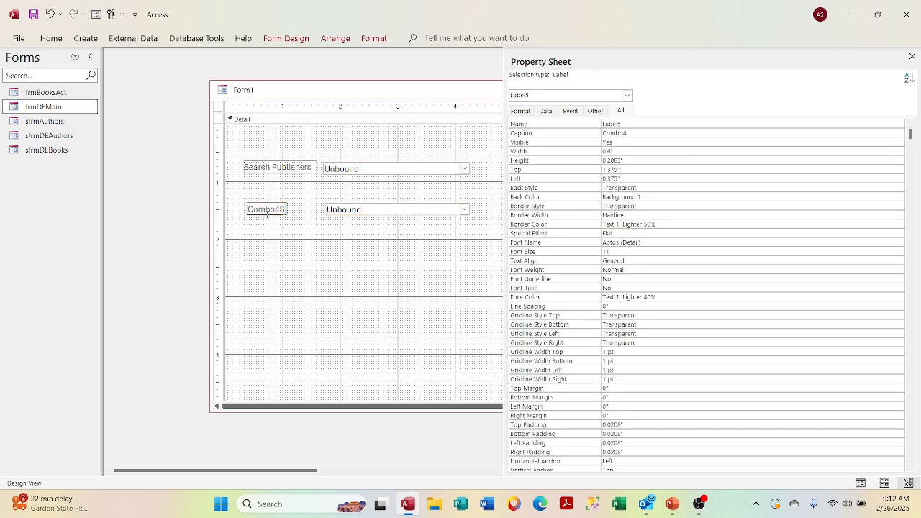
{"action": "key", "text": "BackSpace"}
{"action": "key", "text": "BackSpace"}
{"action": "key", "text": "BackSpace"}
{"action": "key", "text": "BackSpace"}
{"action": "key", "text": "BackSpace"}
{"action": "key", "text": "BackSpace"}
{"action": "key", "text": "BackSpace"}
{"action": "type", "text": "Search Books"}
{"action": "left_click", "coordinate": [342, 236]}
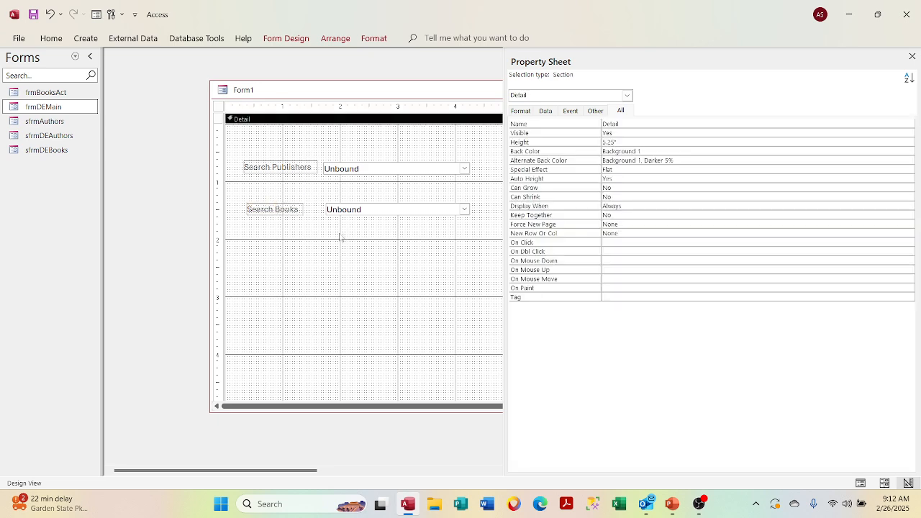
Move the Search Books label closer to its combo box, with its left edge at about 0.625"
{"action": "left_click", "coordinate": [270, 211]}
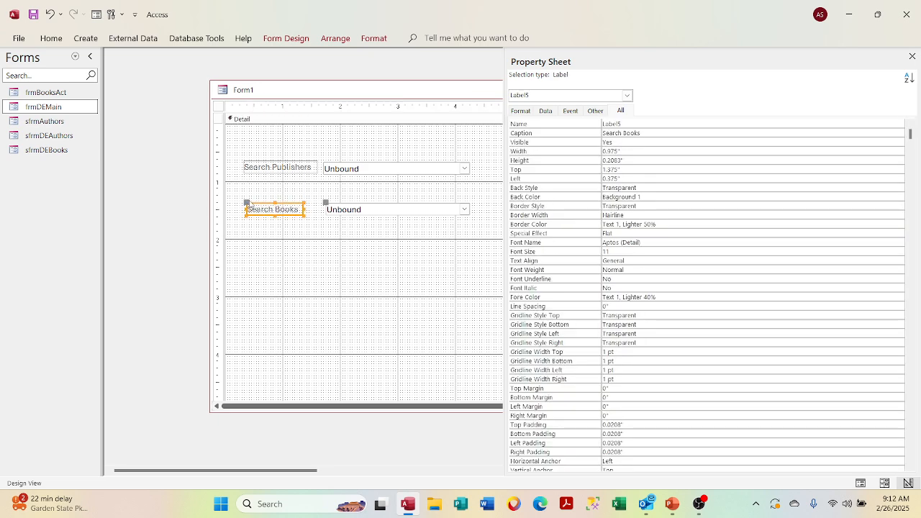
{"action": "left_click_drag", "start_coordinate": [246, 201], "coordinate": [260, 201]}
{"action": "left_click", "coordinate": [364, 209]}
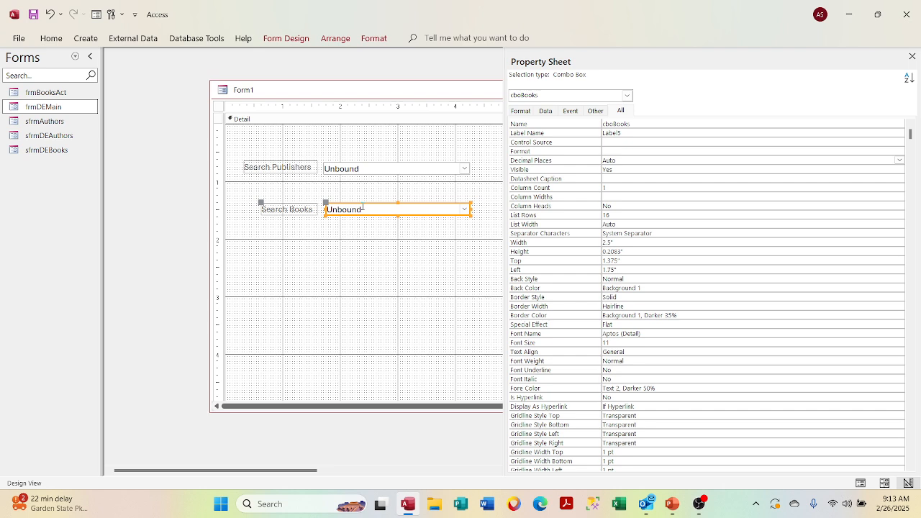
{"action": "left_click_drag", "start_coordinate": [325, 203], "coordinate": [325, 204]}
{"action": "left_click", "coordinate": [459, 249]}
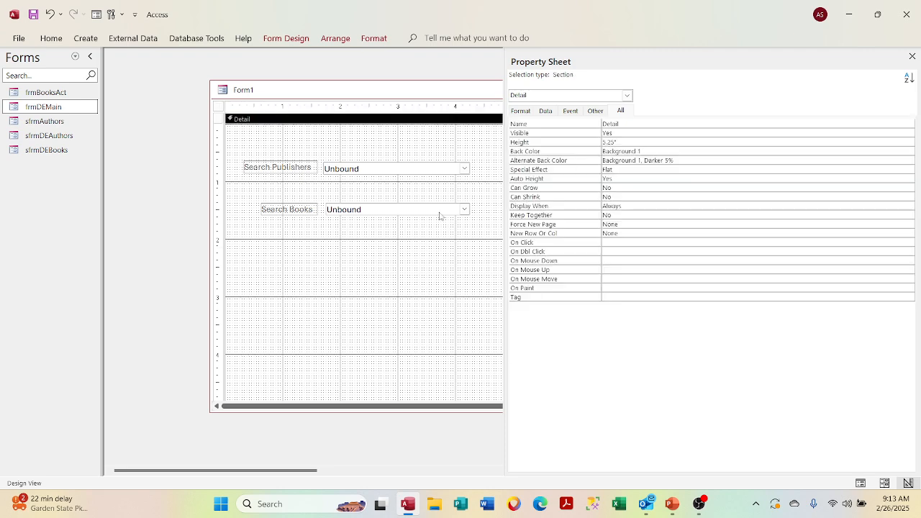
Name the Search Books label lblBooks
{"action": "left_click", "coordinate": [442, 216]}
{"action": "left_click", "coordinate": [297, 210]}
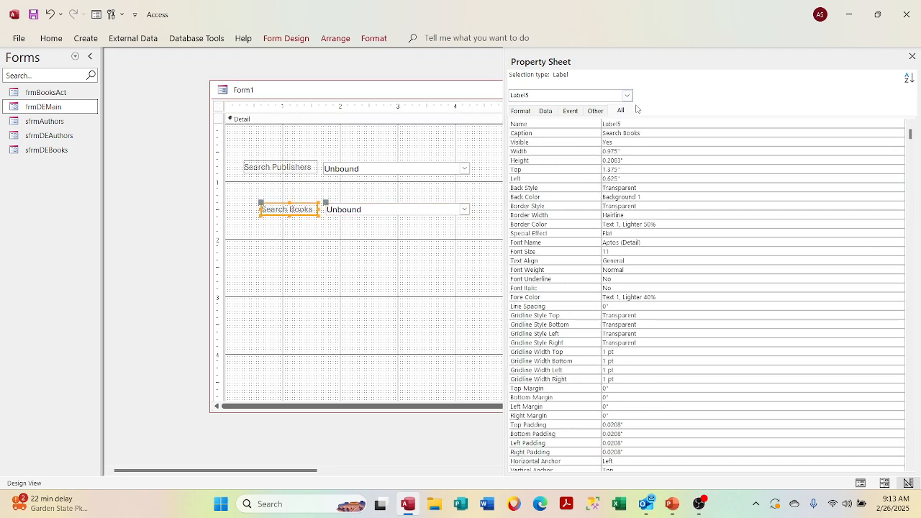
{"action": "left_click", "coordinate": [530, 127]}
{"action": "key", "text": "BackSpace"}
{"action": "type", "text": "lb"}
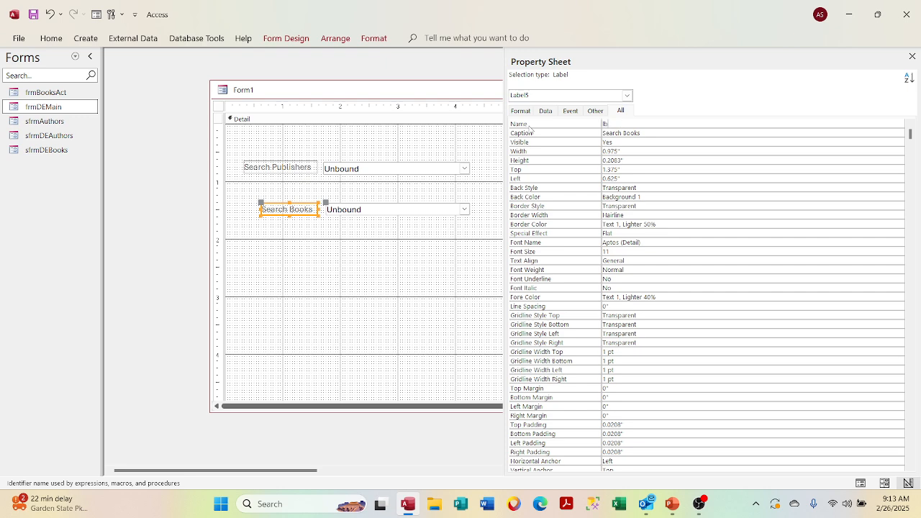
{"action": "type", "text": "lBooks"}
{"action": "left_click", "coordinate": [630, 170]}
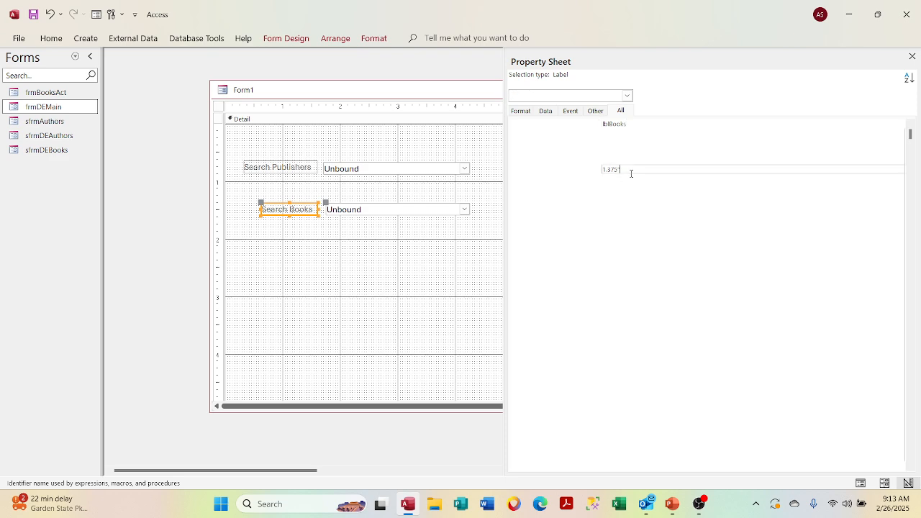
Name the Search Publishers label lblPub
{"action": "left_click", "coordinate": [282, 172]}
{"action": "left_click", "coordinate": [542, 124]}
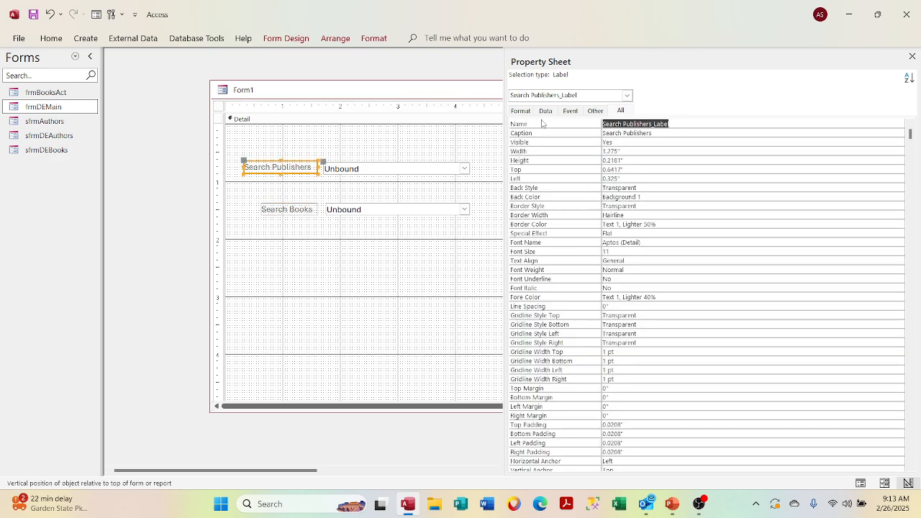
{"action": "type", "text": "lblPub"}
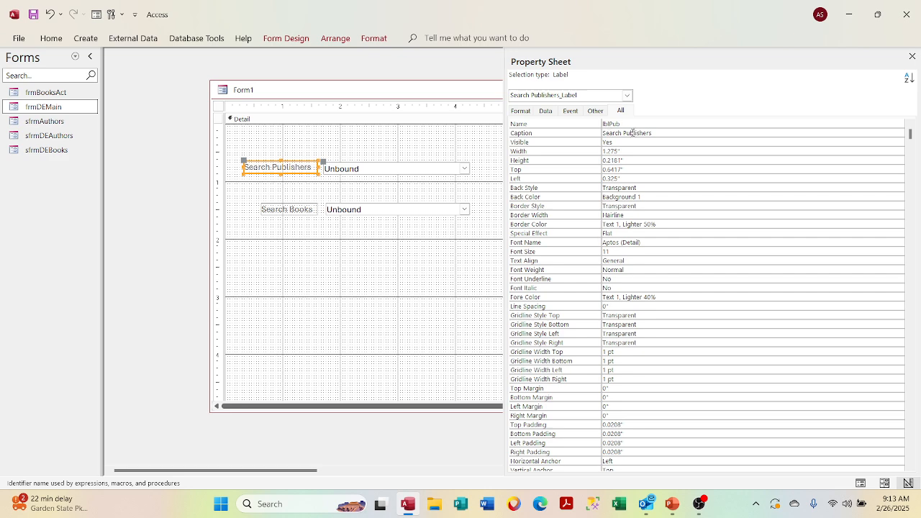
{"action": "left_click", "coordinate": [633, 132]}
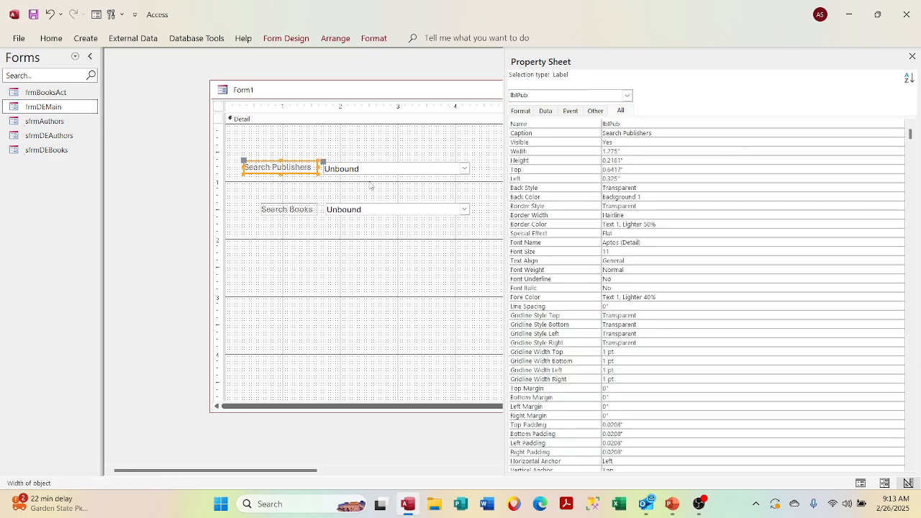
Check the control name and label name of both combo boxes and close their properties
{"action": "left_click", "coordinate": [369, 181]}
{"action": "left_click", "coordinate": [370, 171]}
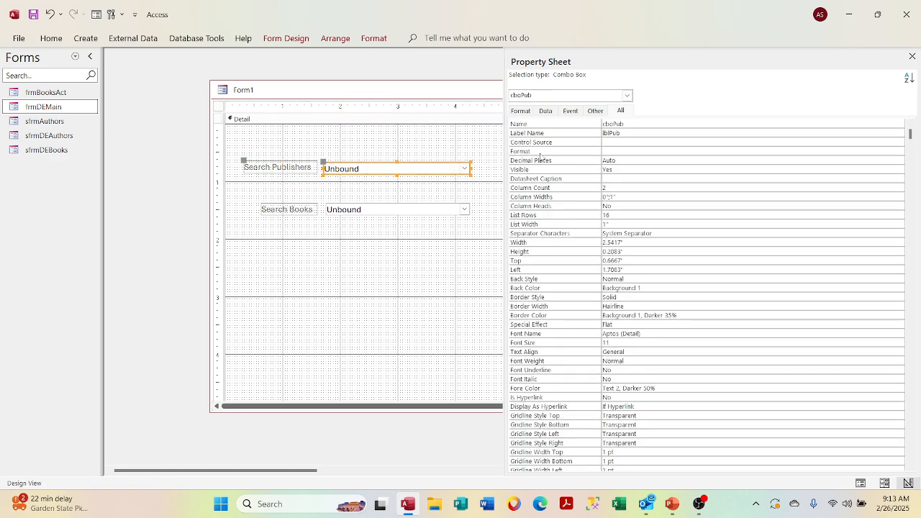
{"action": "left_click", "coordinate": [414, 213]}
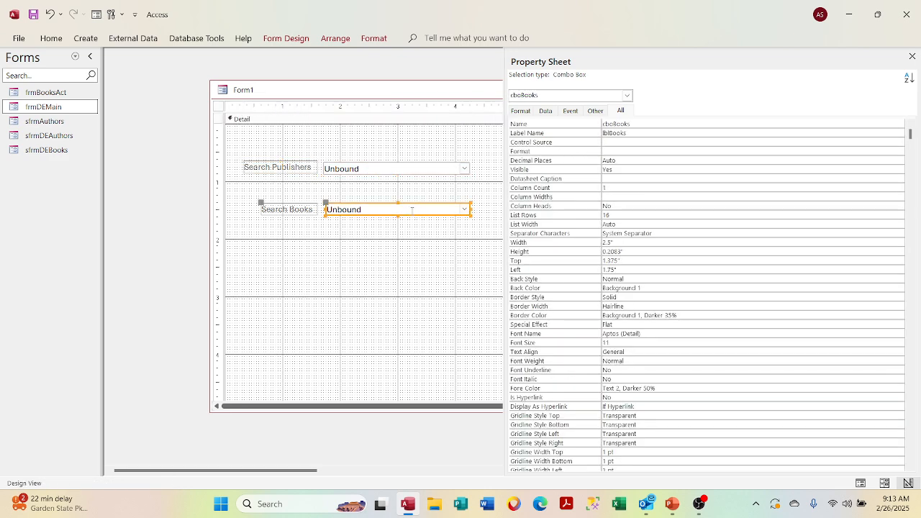
{"action": "left_click", "coordinate": [913, 56]}
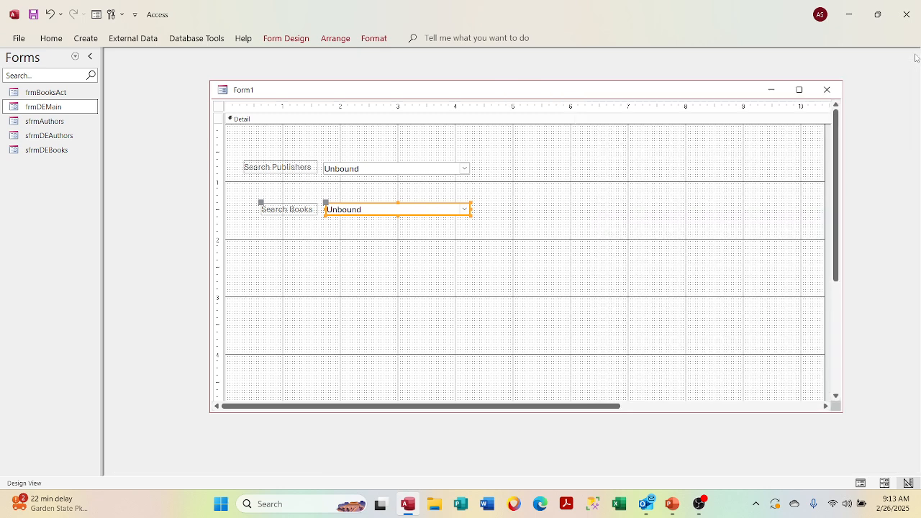
Open the row source query qrySBooks of the Search Books combo box in the query builder
{"action": "right_click", "coordinate": [397, 211]}
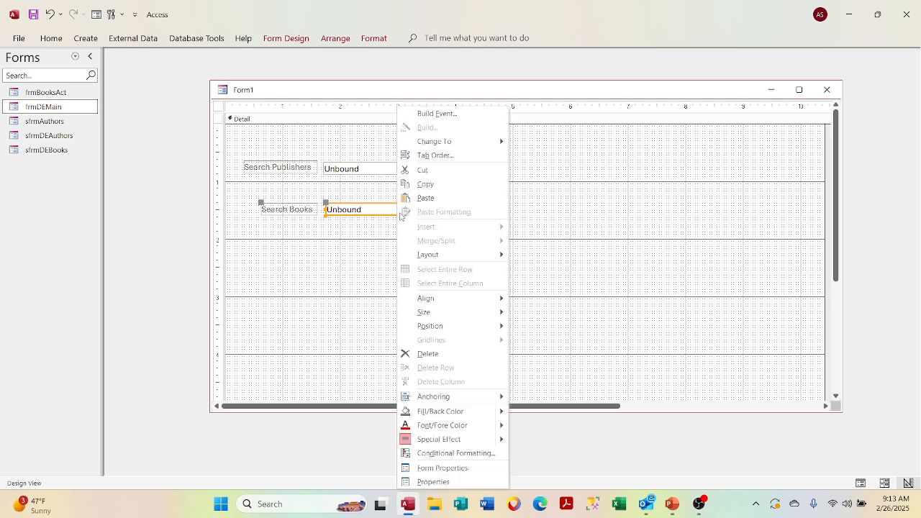
{"action": "left_click", "coordinate": [452, 481]}
{"action": "left_click", "coordinate": [657, 234]}
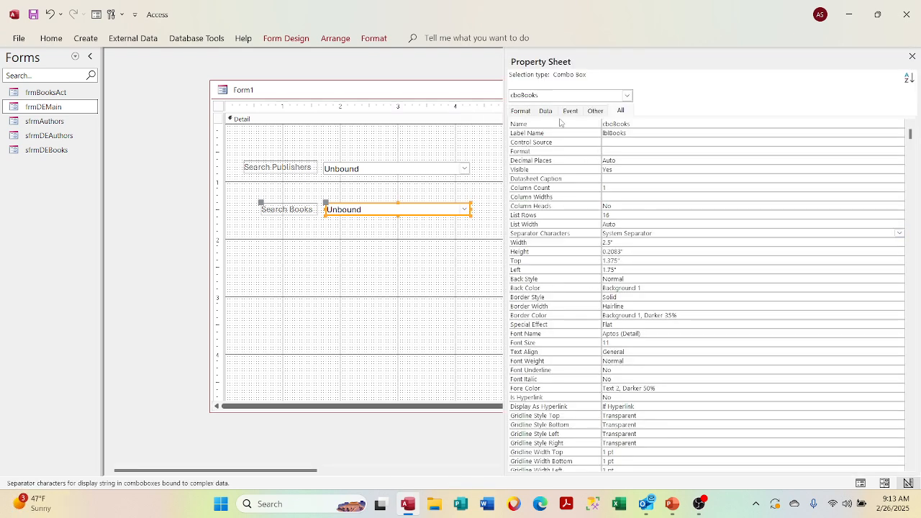
{"action": "left_click", "coordinate": [521, 111]}
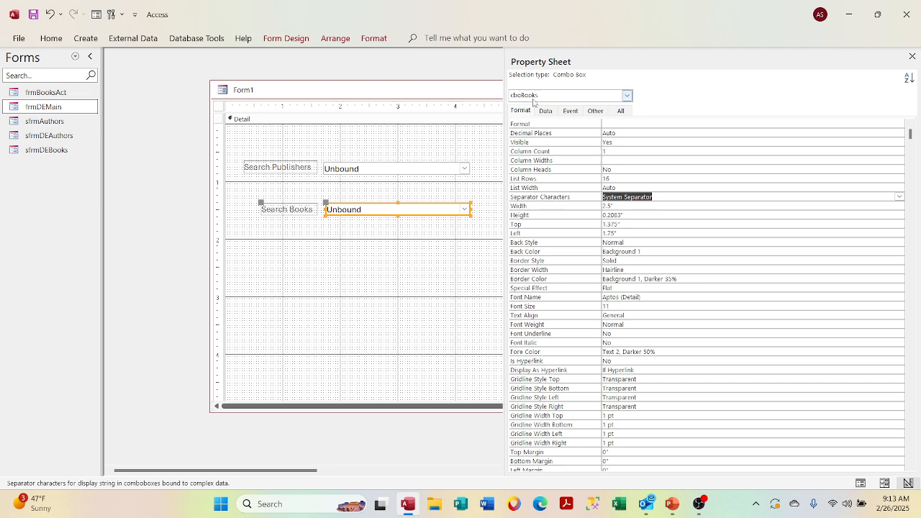
{"action": "left_click", "coordinate": [544, 110]}
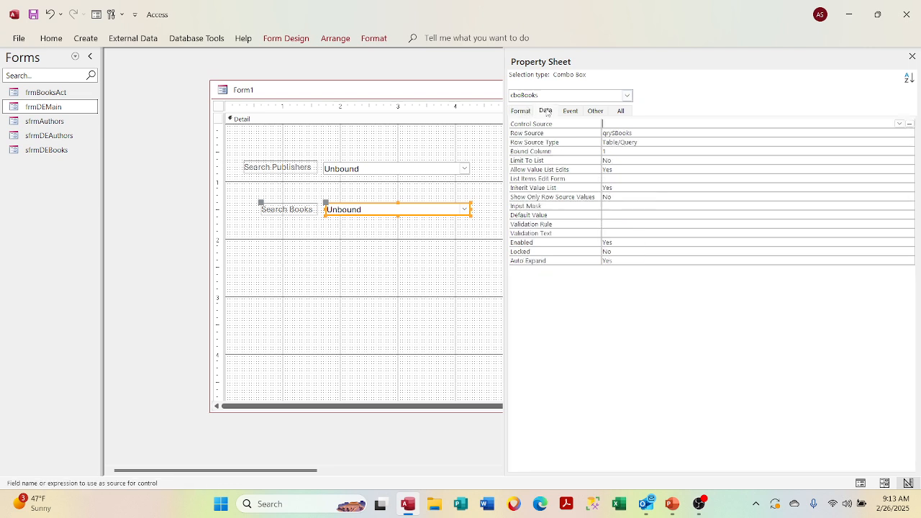
{"action": "left_click", "coordinate": [893, 142]}
{"action": "left_click", "coordinate": [910, 142]}
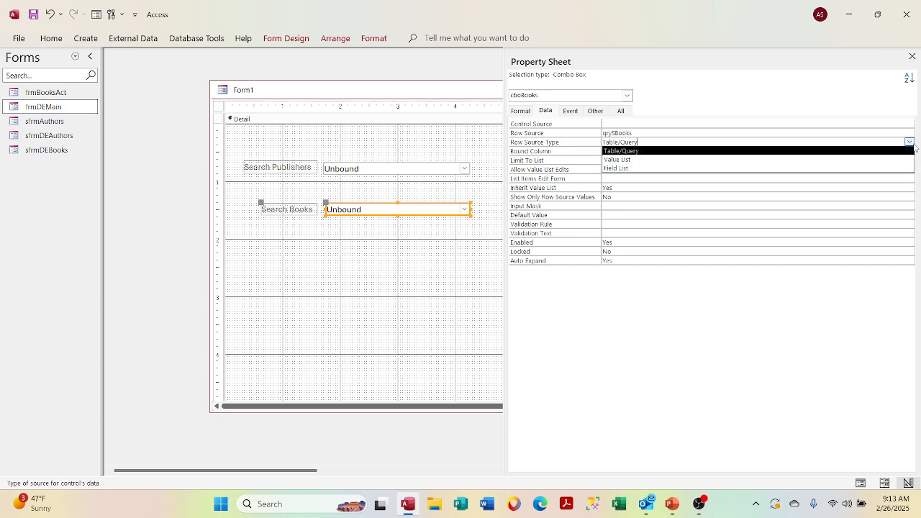
{"action": "left_click", "coordinate": [909, 143]}
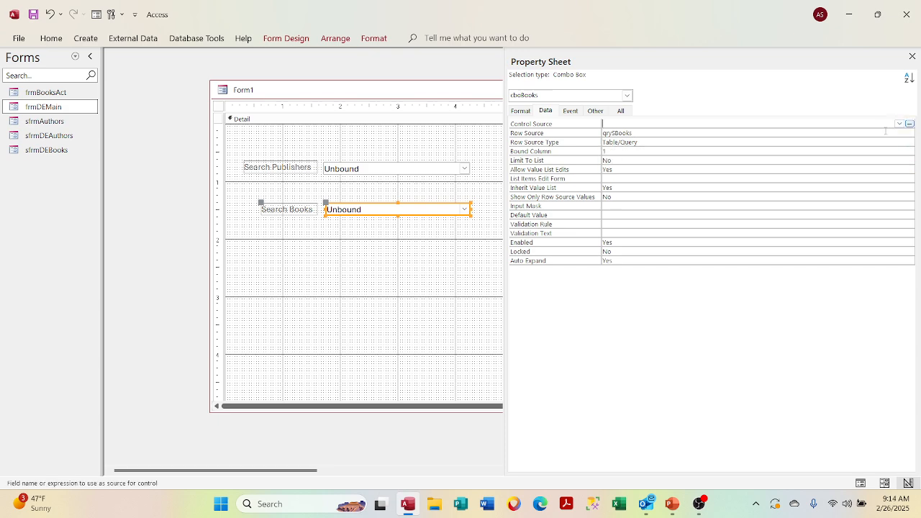
{"action": "left_click", "coordinate": [910, 143]}
{"action": "left_click", "coordinate": [910, 134]}
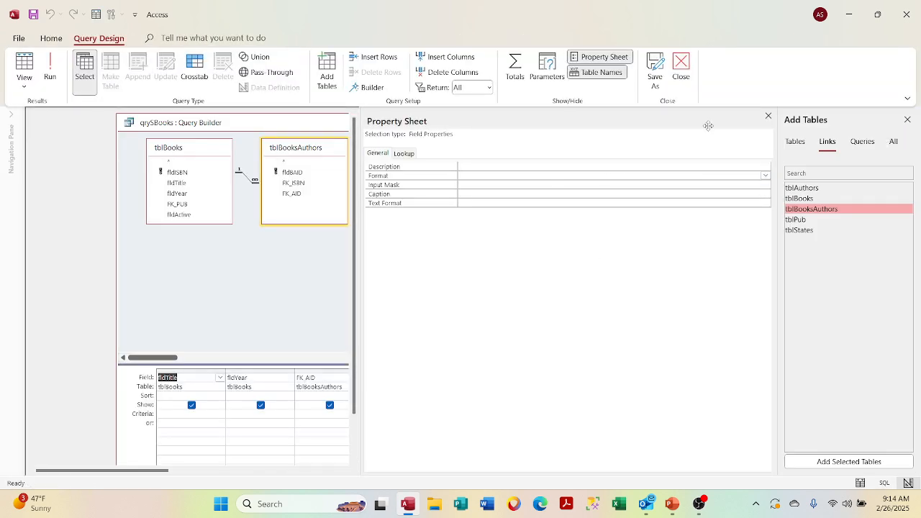
{"action": "left_click", "coordinate": [768, 116]}
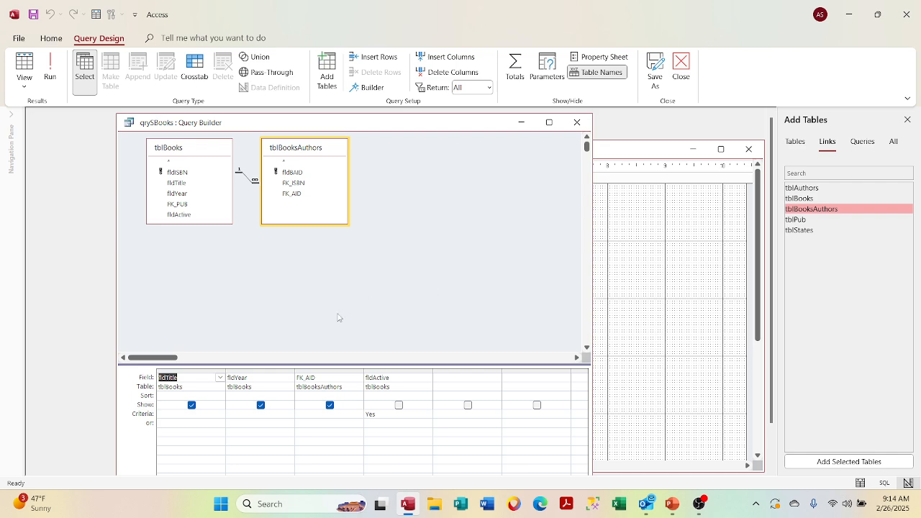
Remove the fldYear column from qrySBooks and move FK_AID ahead of fldTitle, saving the query changes
{"action": "left_click", "coordinate": [267, 372]}
{"action": "key", "text": "Delete"}
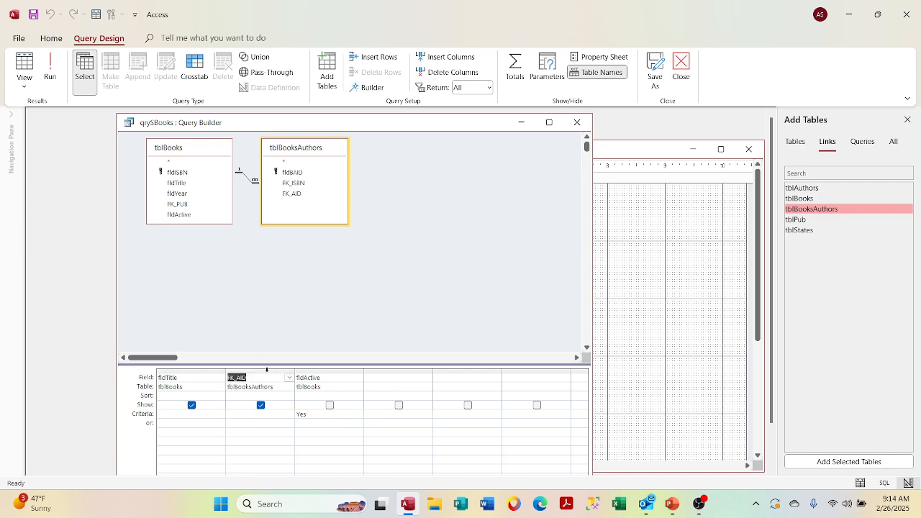
{"action": "left_click", "coordinate": [265, 372]}
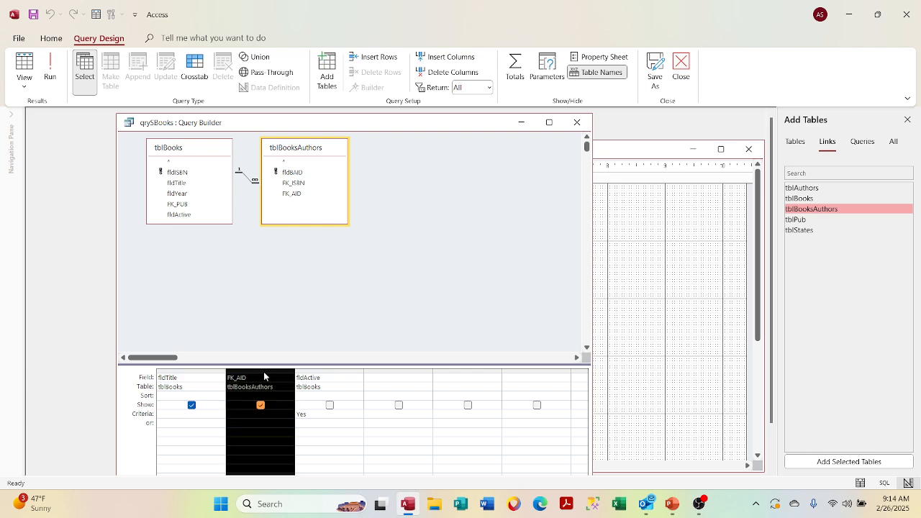
{"action": "left_click_drag", "start_coordinate": [264, 376], "coordinate": [190, 378]}
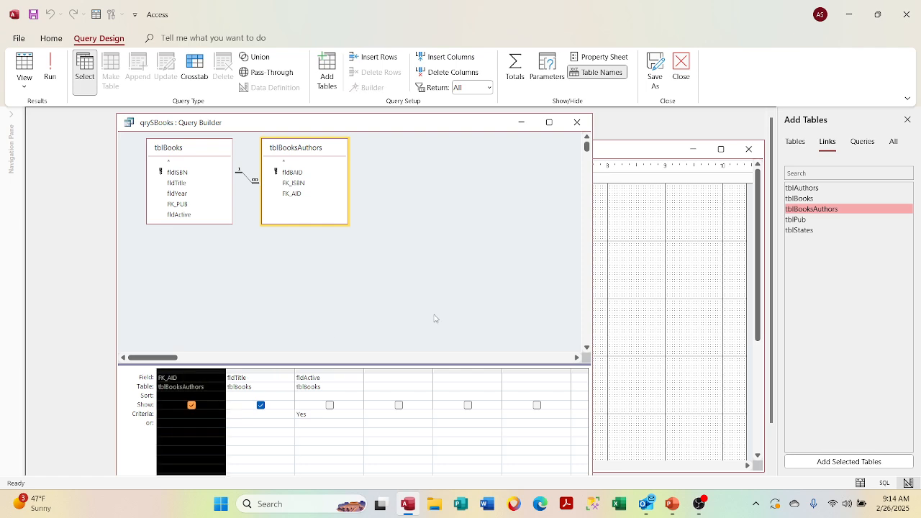
{"action": "left_click", "coordinate": [578, 123]}
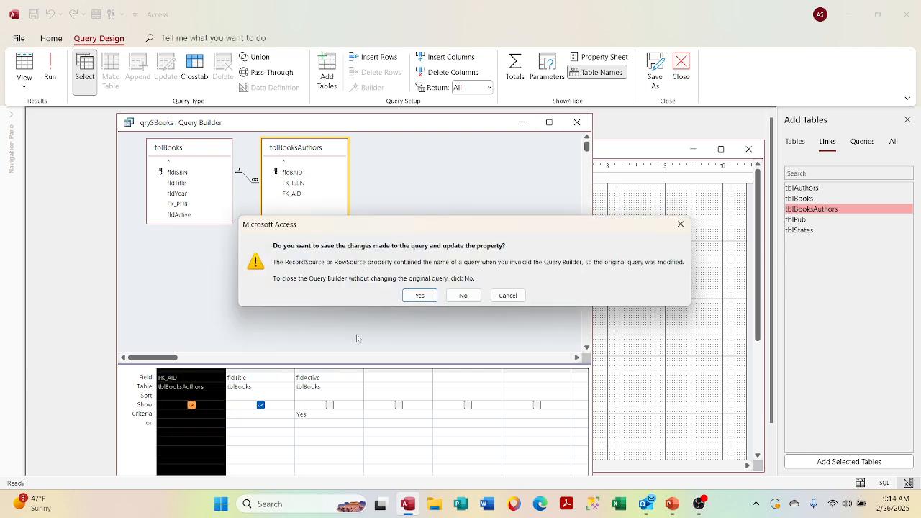
{"action": "left_click", "coordinate": [418, 296]}
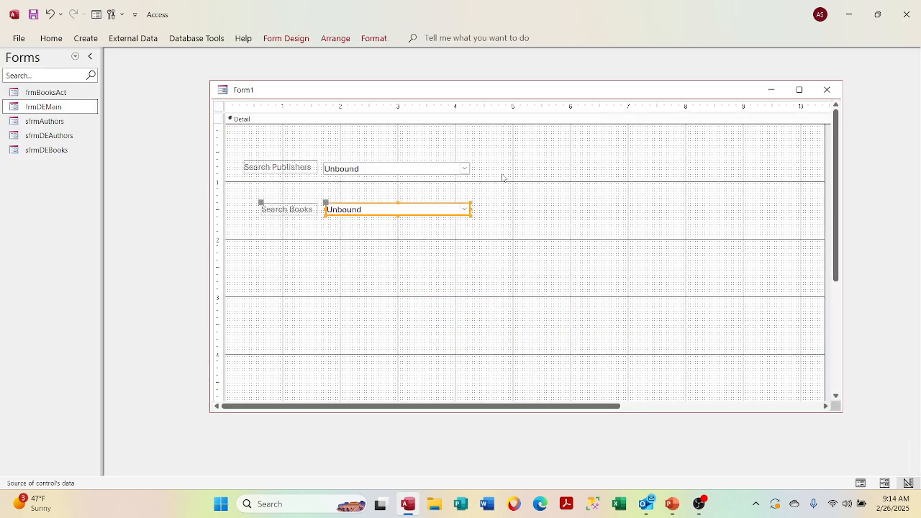
Set the Search Books combo box's column count to 3 and its column widths to 0";1";0"
{"action": "right_click", "coordinate": [414, 210]}
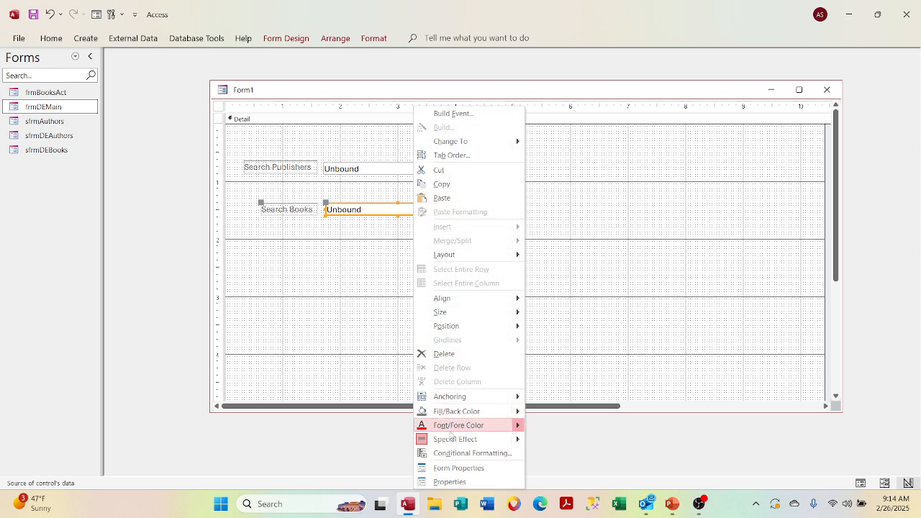
{"action": "left_click", "coordinate": [448, 478]}
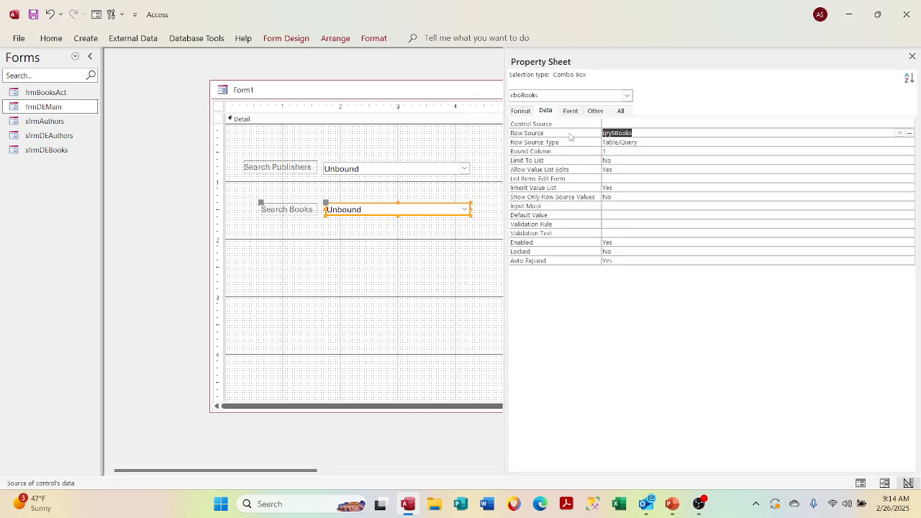
{"action": "left_click", "coordinate": [525, 112]}
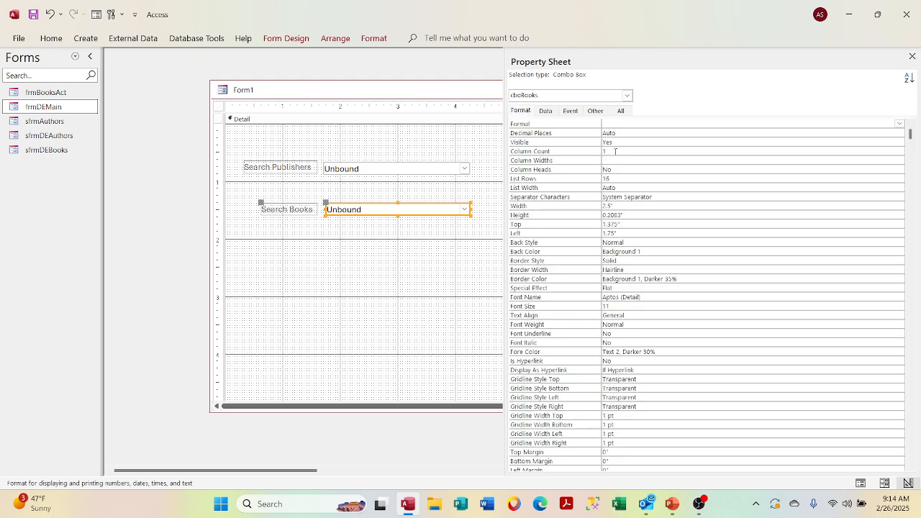
{"action": "left_click", "coordinate": [584, 152]}
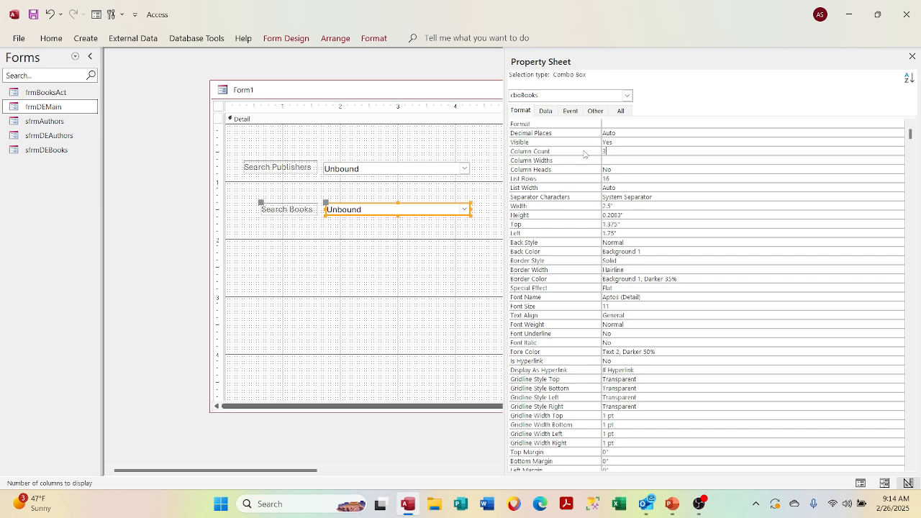
{"action": "left_click", "coordinate": [613, 160]}
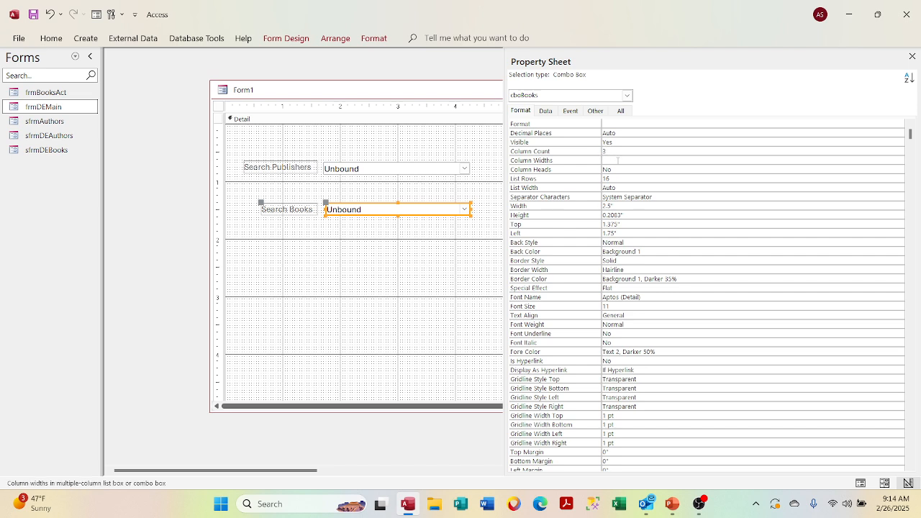
{"action": "type", "text": "0\";1\";0"}
{"action": "key", "text": "Return"}
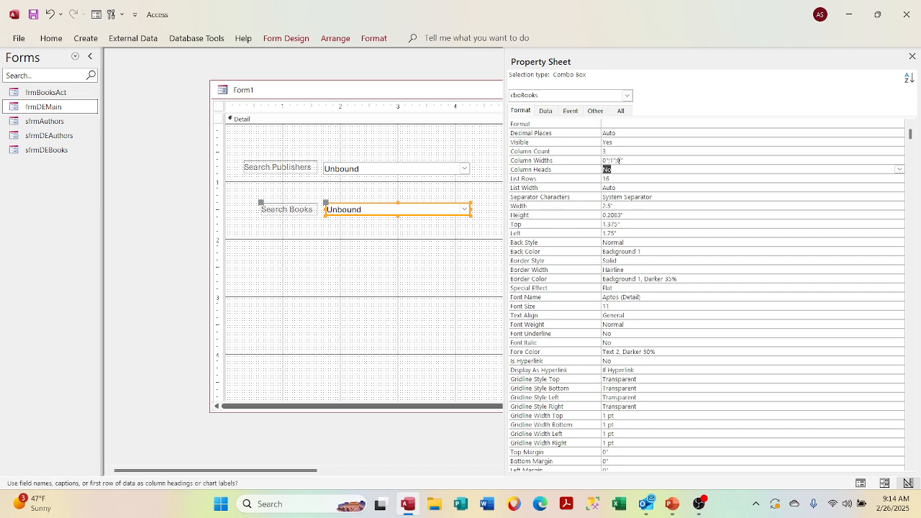
{"action": "left_click", "coordinate": [913, 57]}
Check the drop-down lists of the Search Books and Search Publishers combo boxes in Form View and return to Design View
{"action": "right_click", "coordinate": [528, 92]}
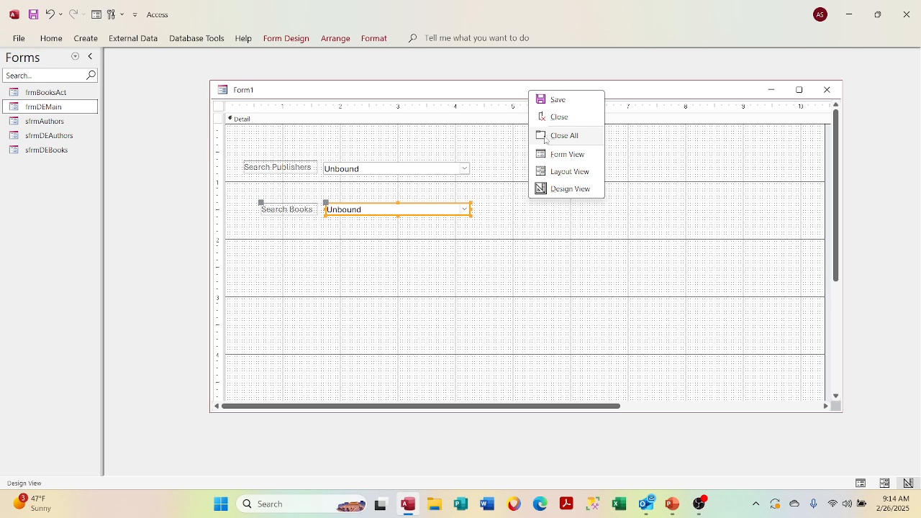
{"action": "left_click", "coordinate": [544, 149]}
{"action": "left_click", "coordinate": [462, 185]}
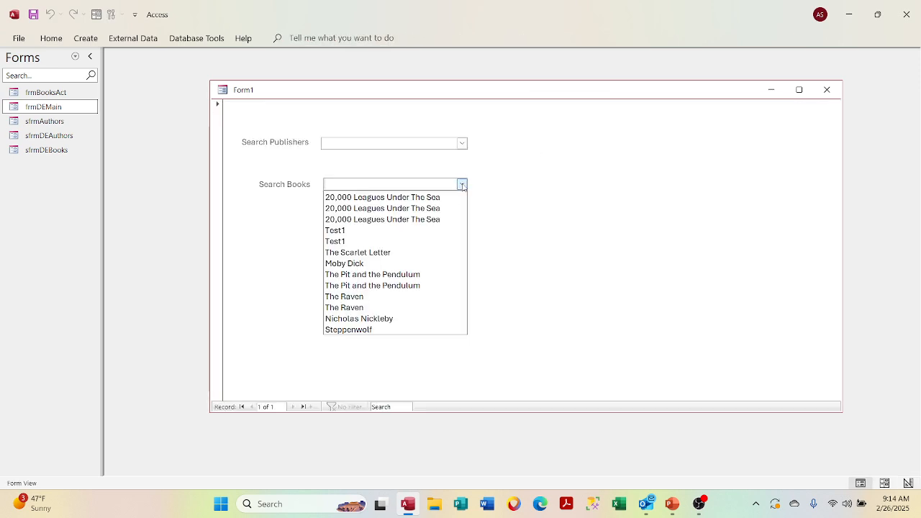
{"action": "left_click", "coordinate": [462, 143]}
{"action": "left_click", "coordinate": [463, 143]}
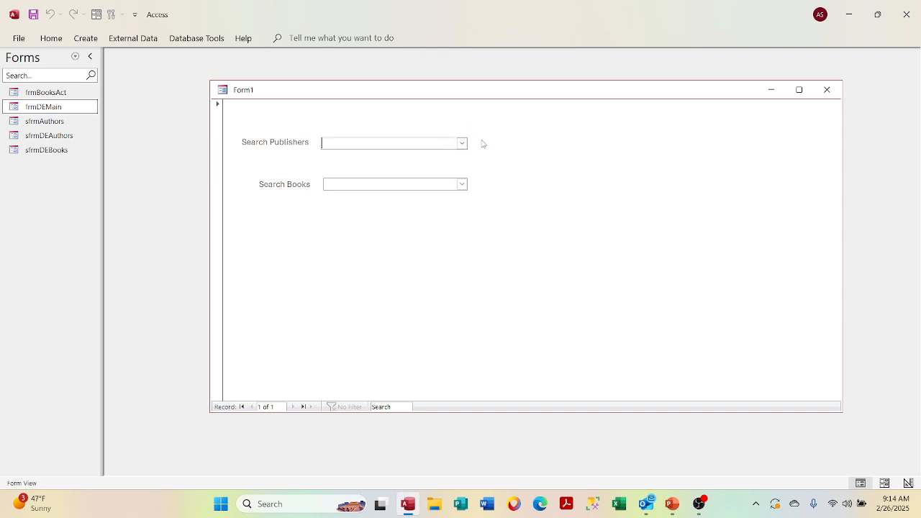
{"action": "left_click", "coordinate": [462, 185]}
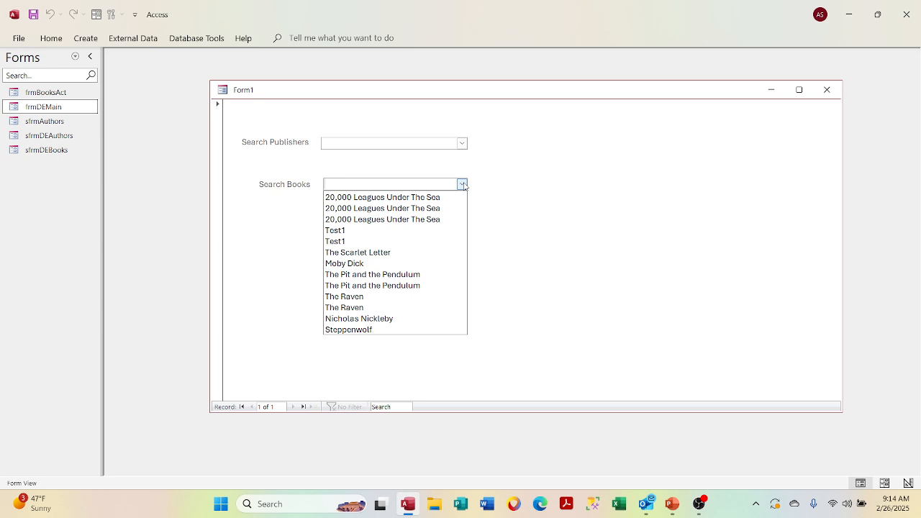
{"action": "right_click", "coordinate": [469, 97]}
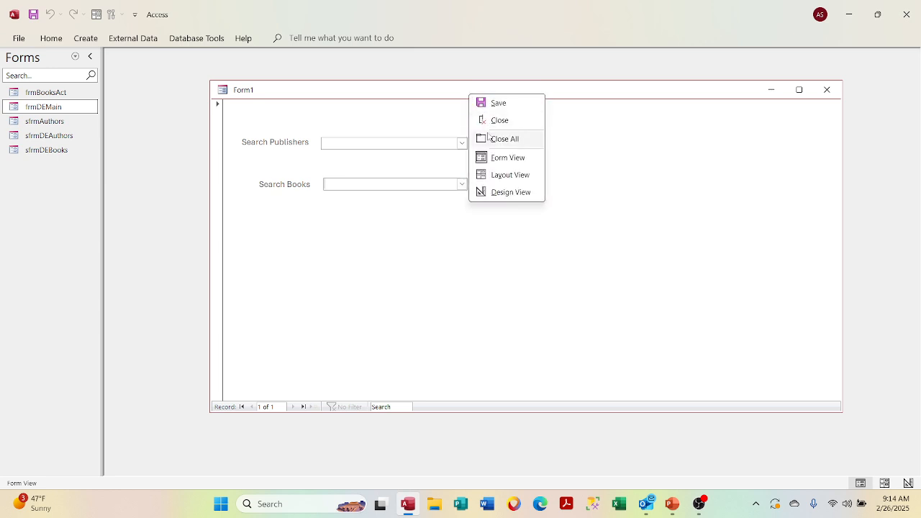
{"action": "left_click", "coordinate": [507, 192]}
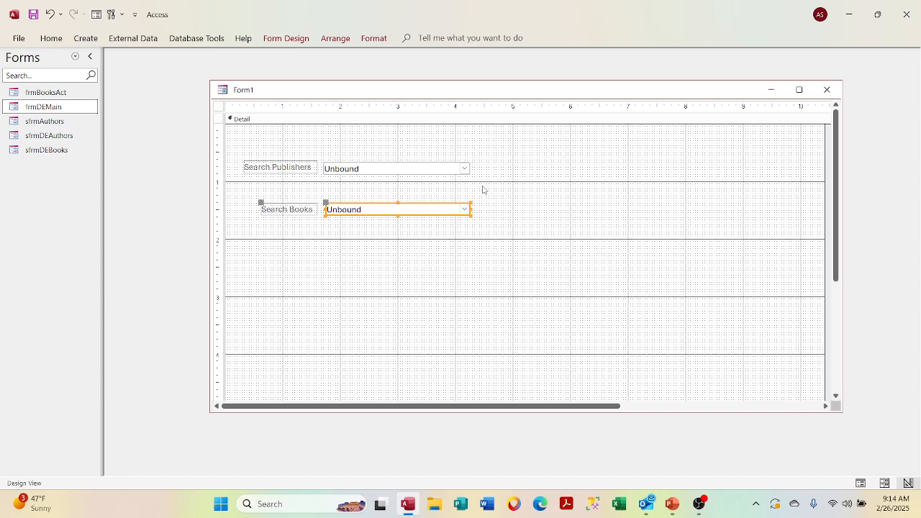
Open the Search Books combo box's row source query qrySBooks in the query builder, with the property sheet and table list closed
{"action": "right_click", "coordinate": [407, 213]}
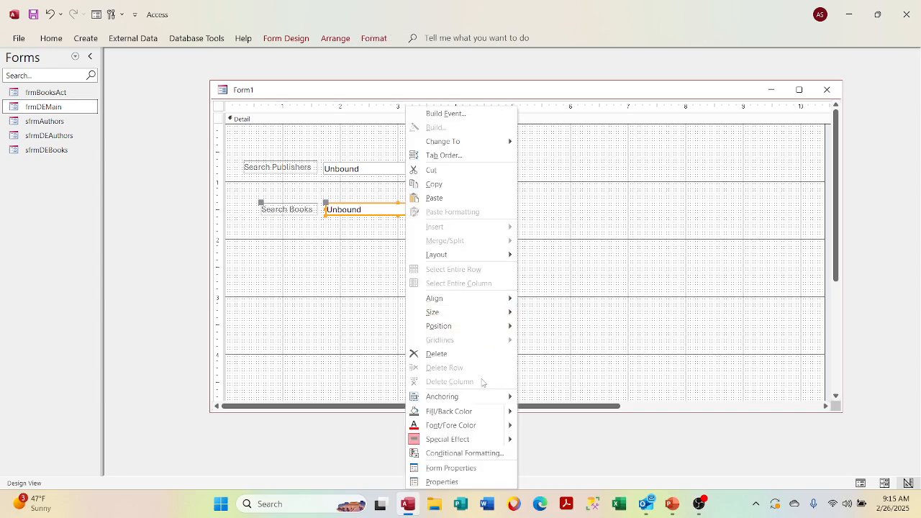
{"action": "left_click", "coordinate": [454, 482]}
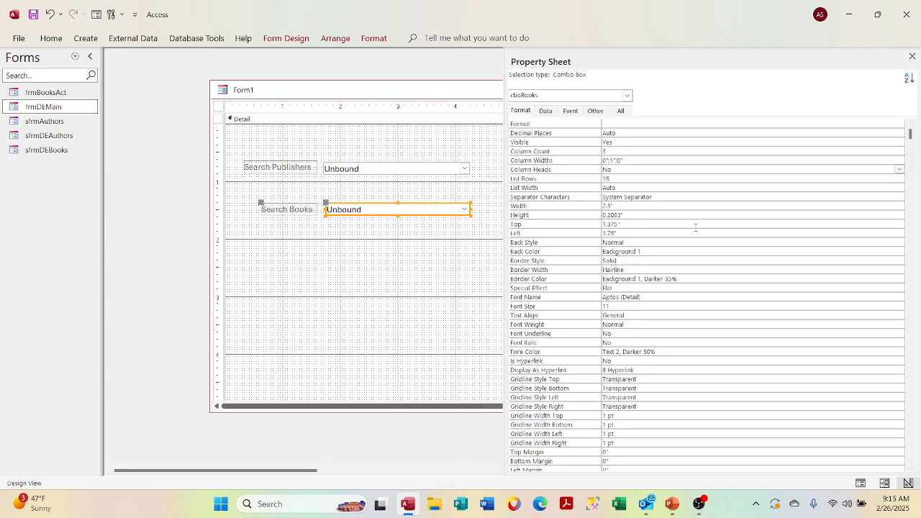
{"action": "left_click", "coordinate": [548, 112]}
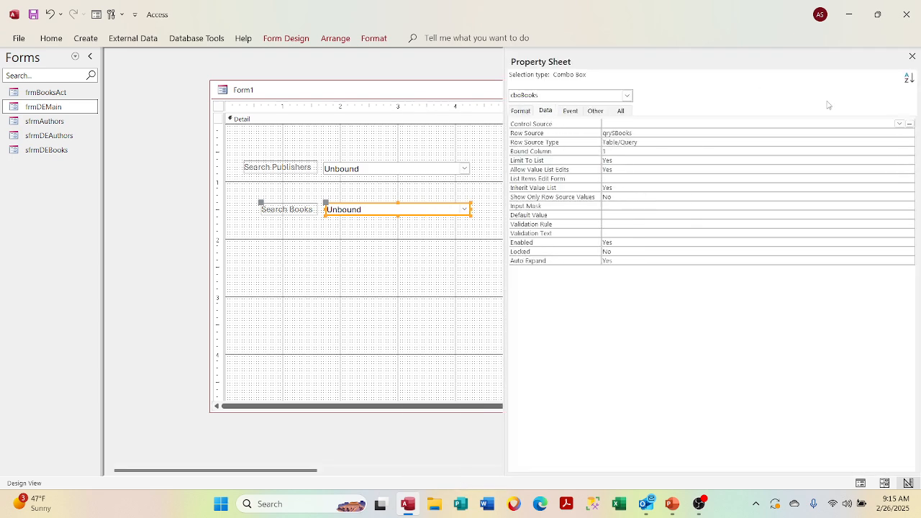
{"action": "left_click", "coordinate": [871, 134]}
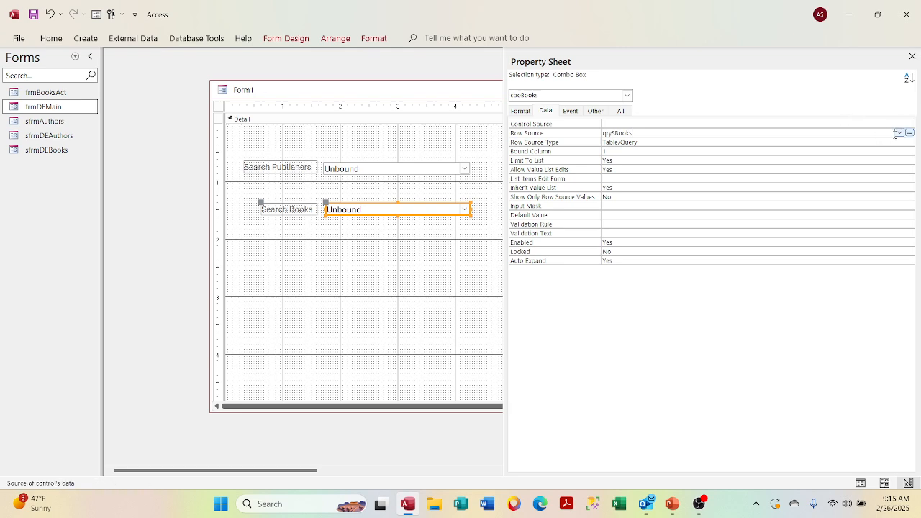
{"action": "left_click", "coordinate": [910, 133]}
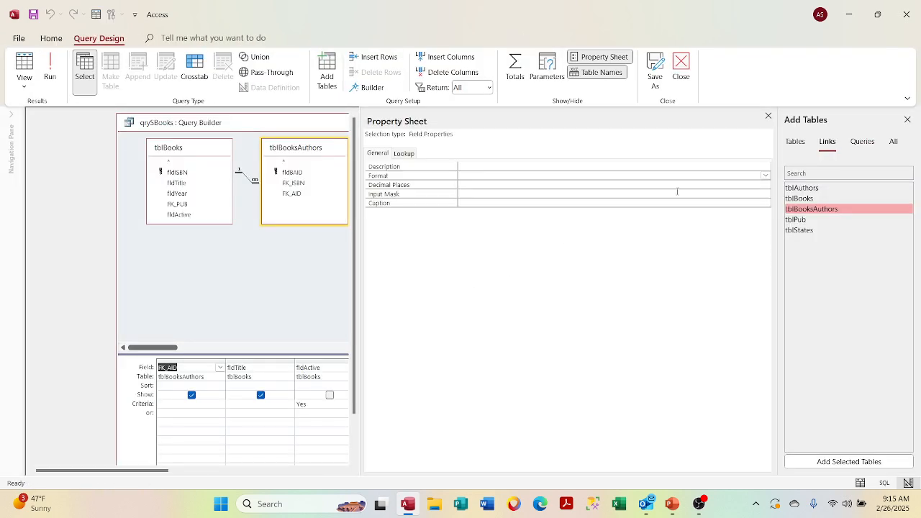
{"action": "left_click", "coordinate": [769, 116]}
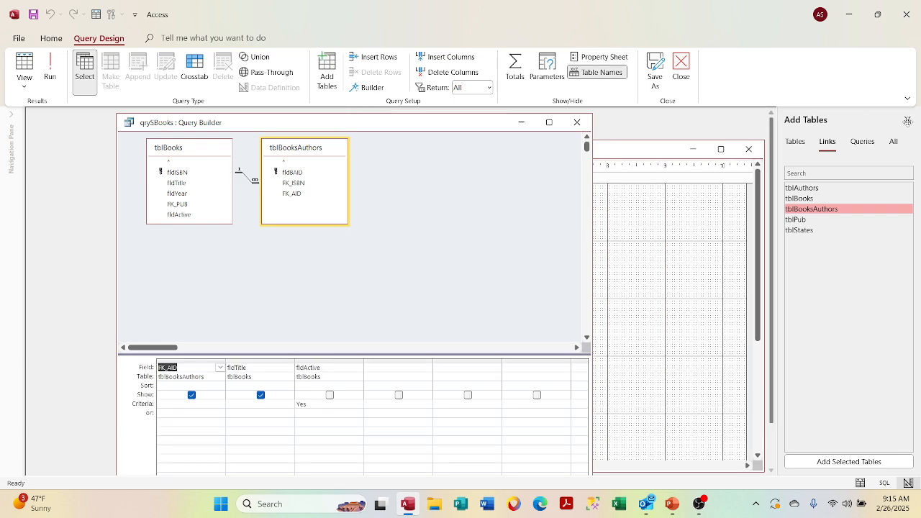
{"action": "left_click", "coordinate": [908, 121]}
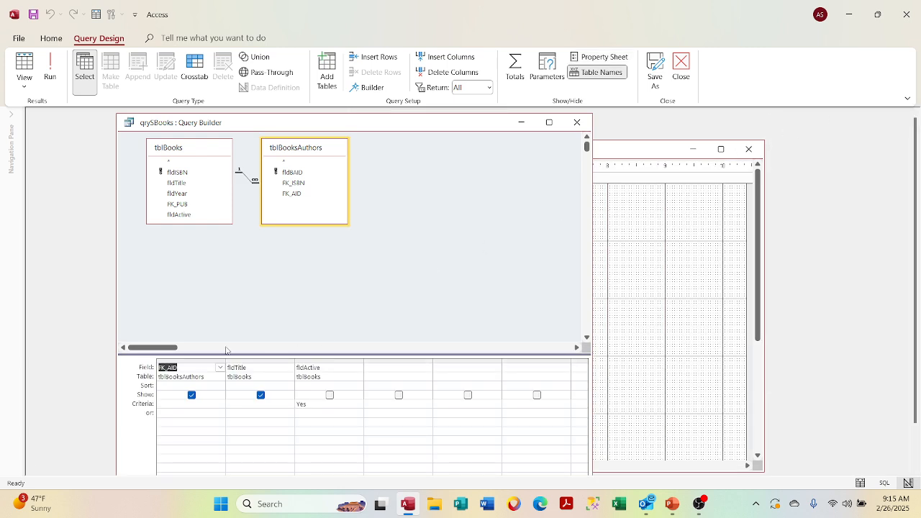
Try grouping the qrySBooks columns with a Totals row and check the records in Datasheet View
{"action": "right_click", "coordinate": [167, 383]}
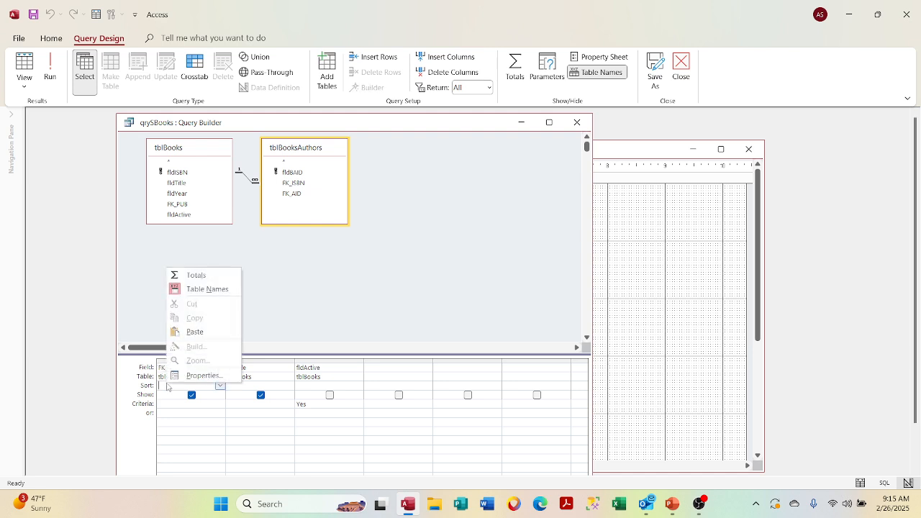
{"action": "left_click", "coordinate": [187, 275]}
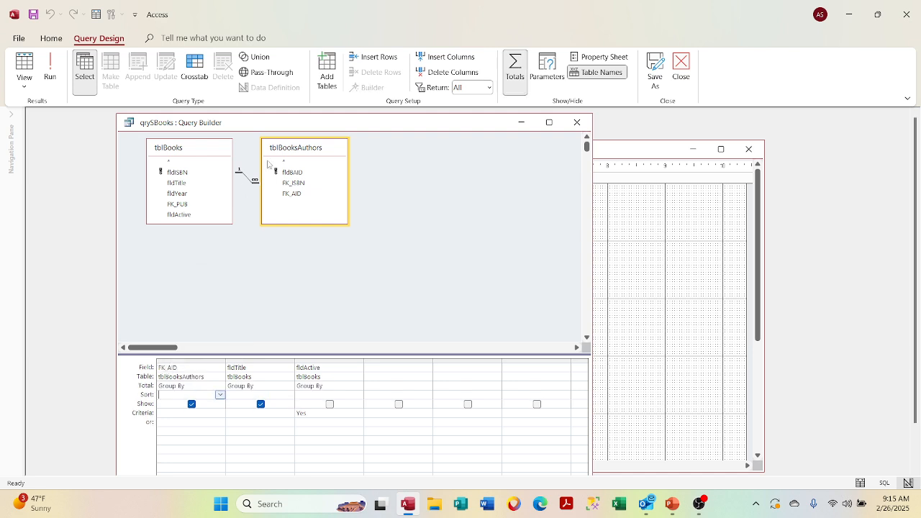
{"action": "right_click", "coordinate": [295, 126]}
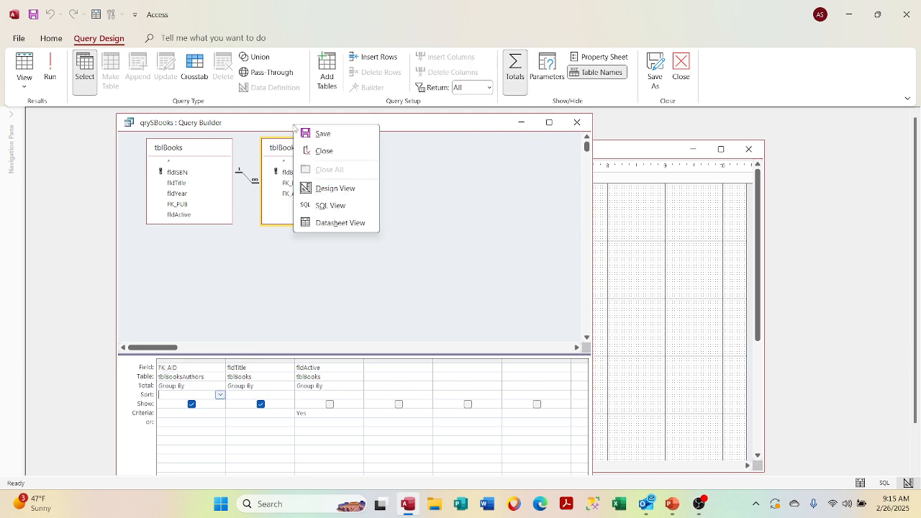
{"action": "left_click", "coordinate": [316, 223]}
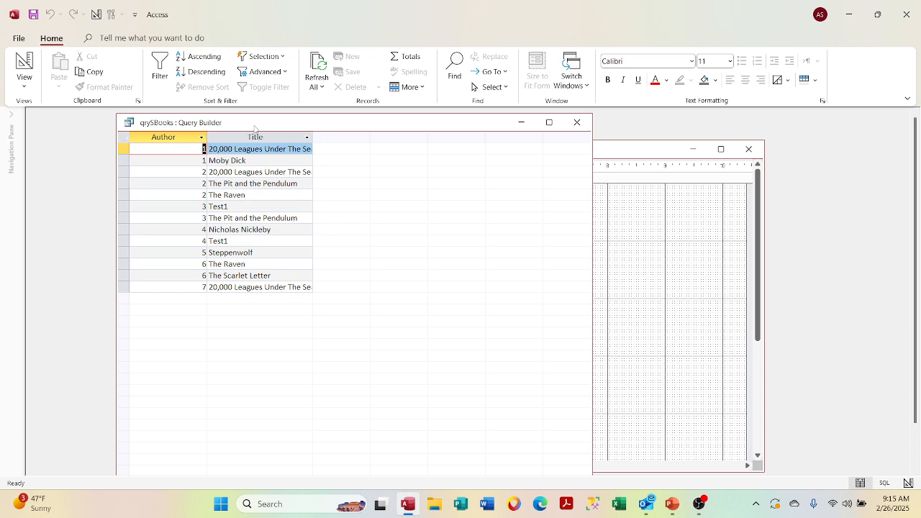
{"action": "right_click", "coordinate": [254, 128]}
{"action": "left_click", "coordinate": [303, 187]}
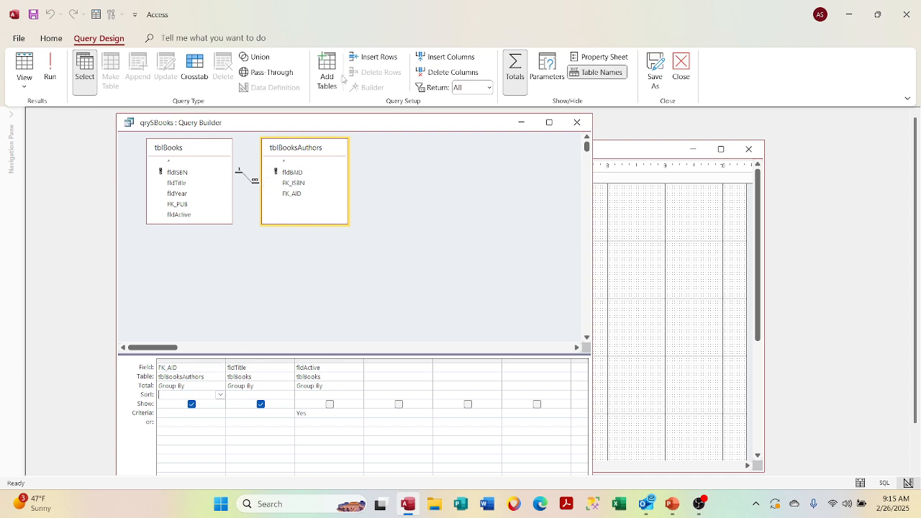
Remove the Totals row from qrySBooks
{"action": "left_click", "coordinate": [303, 162]}
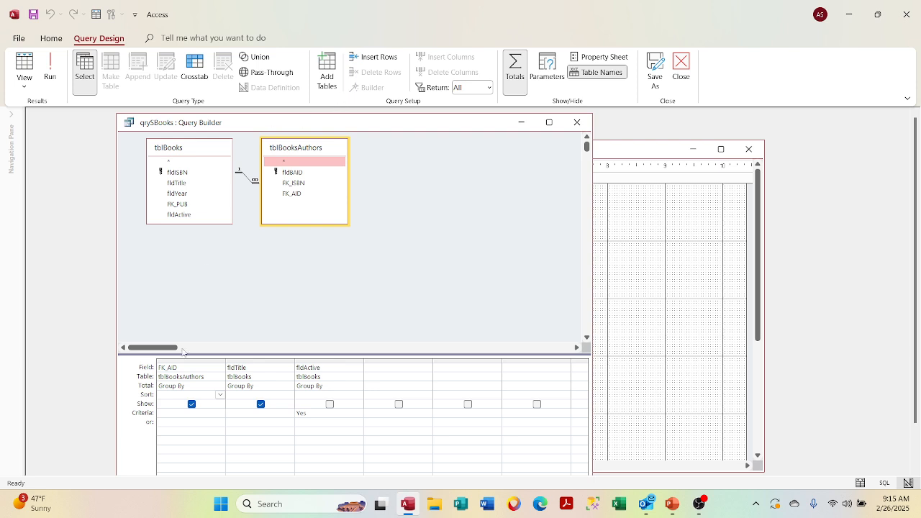
{"action": "right_click", "coordinate": [187, 385]}
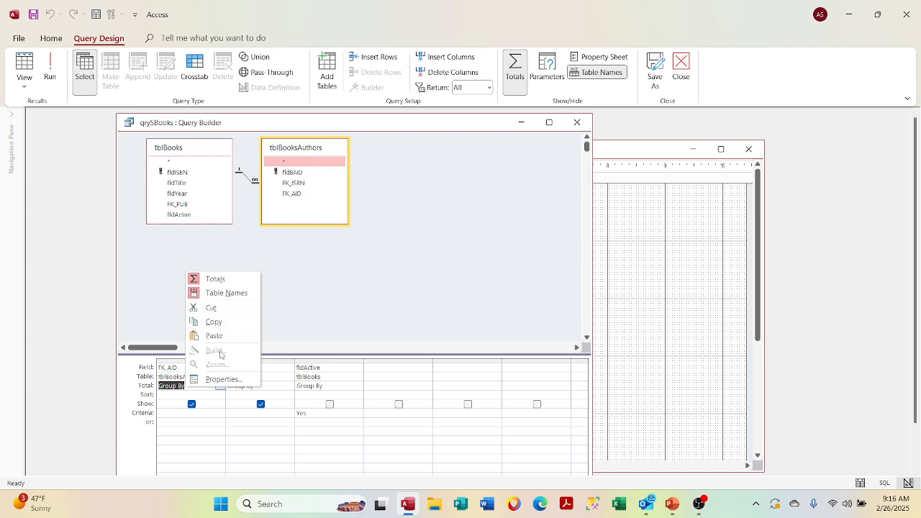
{"action": "left_click", "coordinate": [233, 280]}
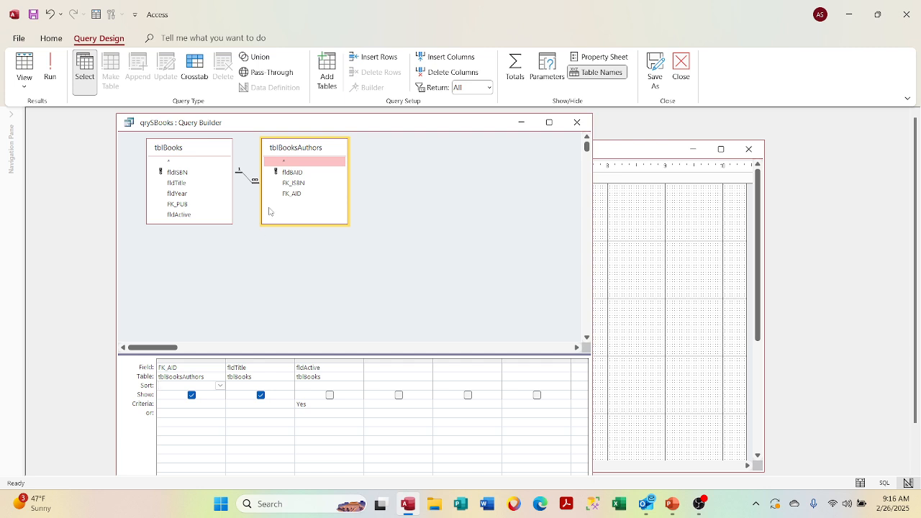
Remove tblBooksAuthors from qrySBooks and add fldISBN from tblBooks as the first column, ahead of fldTitle
{"action": "left_click", "coordinate": [292, 172]}
{"action": "key", "text": "Delete"}
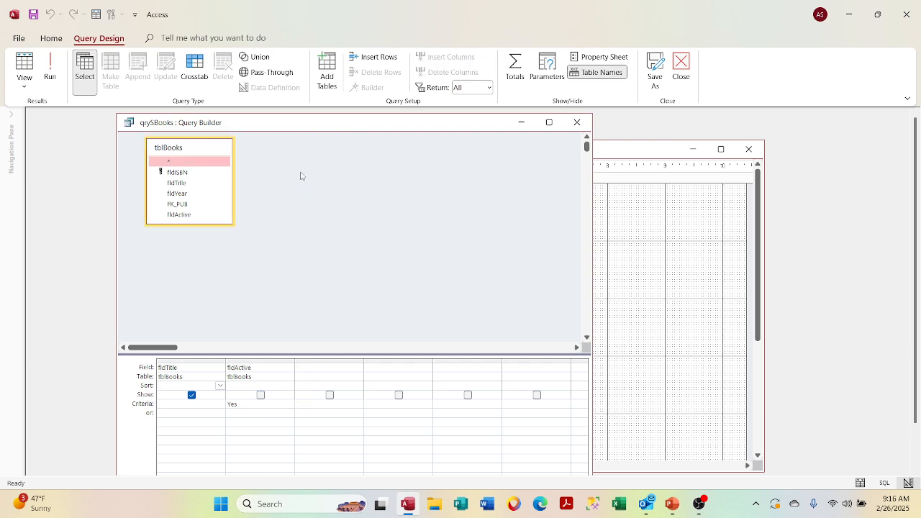
{"action": "double_click", "coordinate": [189, 173]}
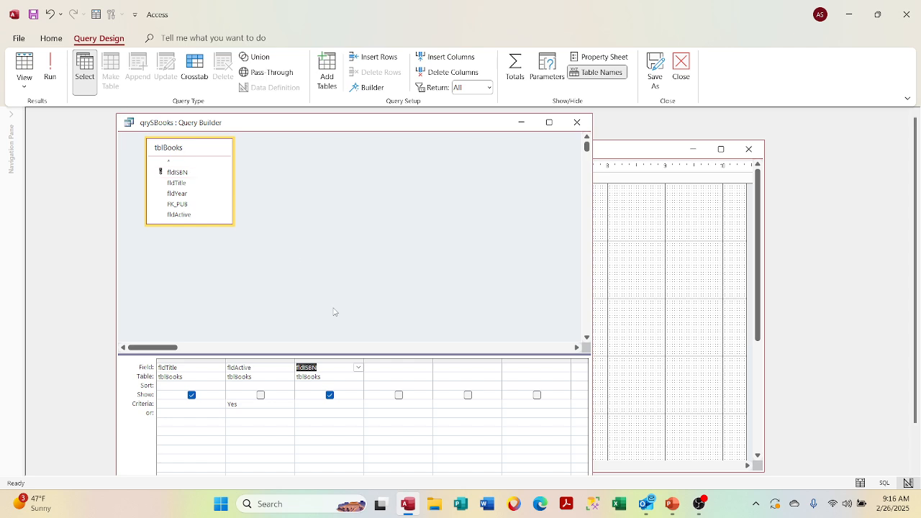
{"action": "left_click", "coordinate": [327, 362]}
{"action": "left_click_drag", "start_coordinate": [327, 362], "coordinate": [195, 367]}
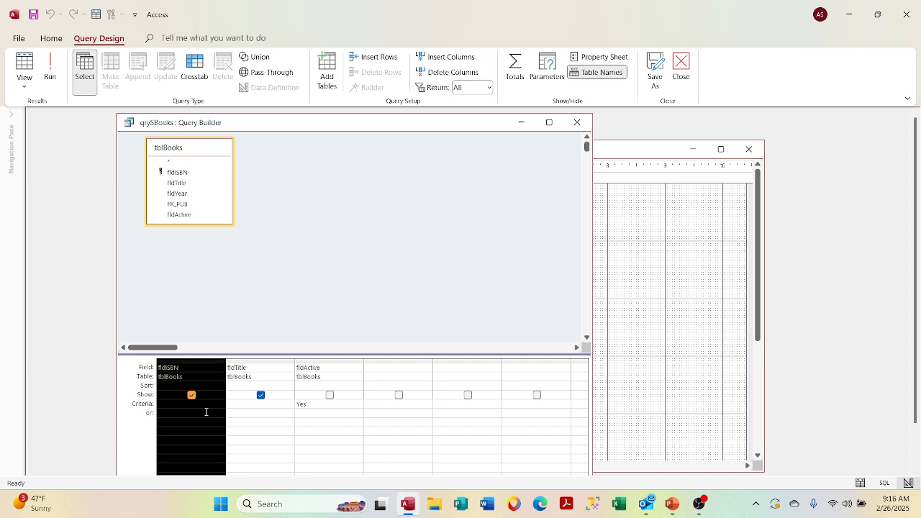
Check the qrySBooks records in Datasheet View and close the query builder, saving the changes to the query
{"action": "right_click", "coordinate": [347, 123]}
{"action": "left_click", "coordinate": [375, 220]}
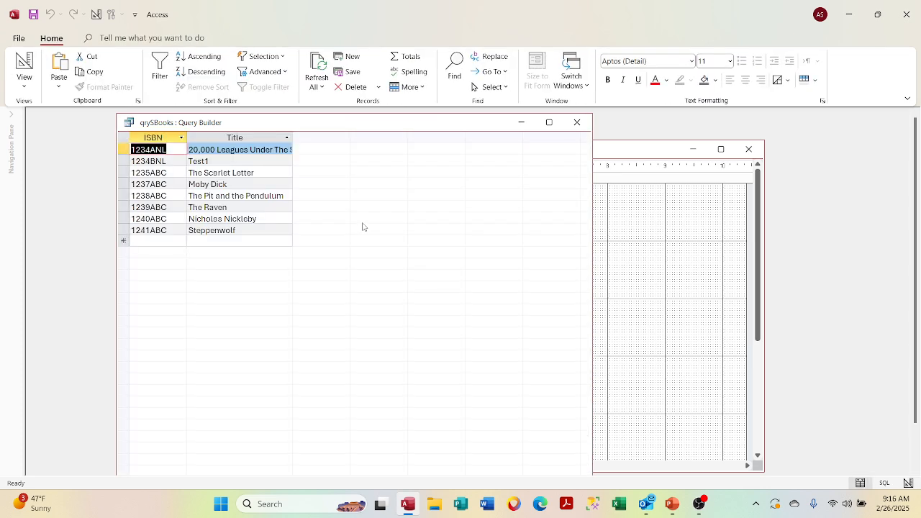
{"action": "left_click", "coordinate": [578, 122]}
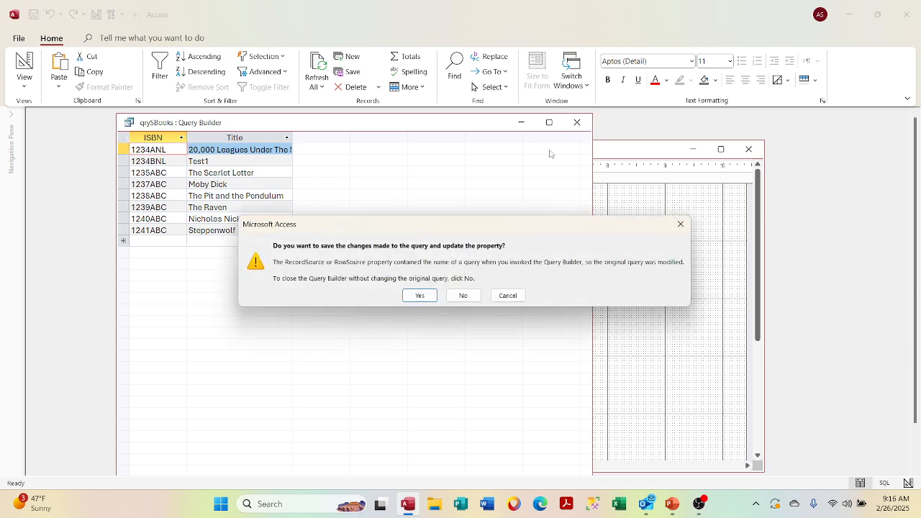
{"action": "left_click", "coordinate": [423, 296]}
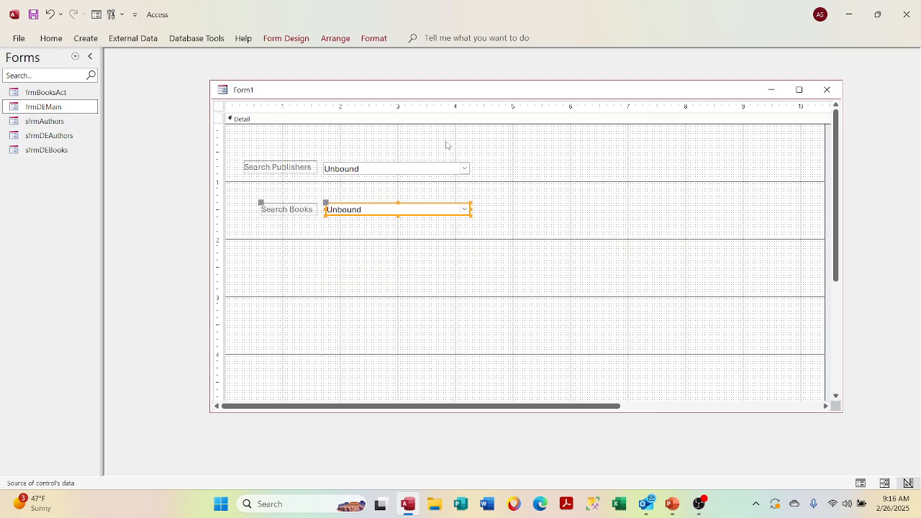
Check the drop-down list of the Search Books combo box in Form View
{"action": "key", "text": "Left"}
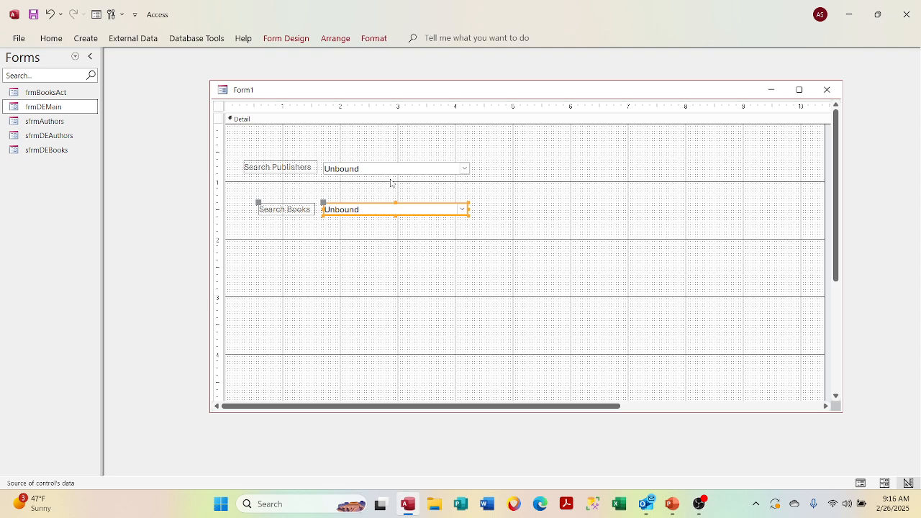
{"action": "key", "text": "Right"}
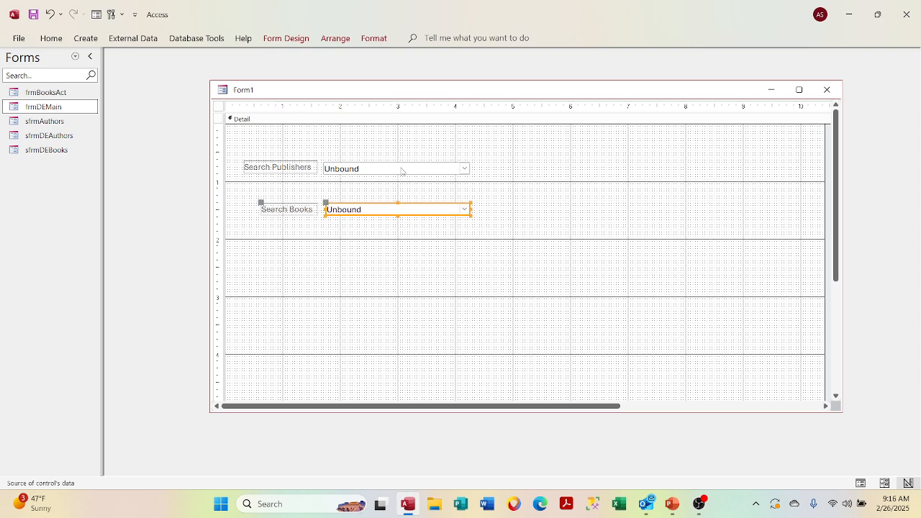
{"action": "right_click", "coordinate": [385, 93]}
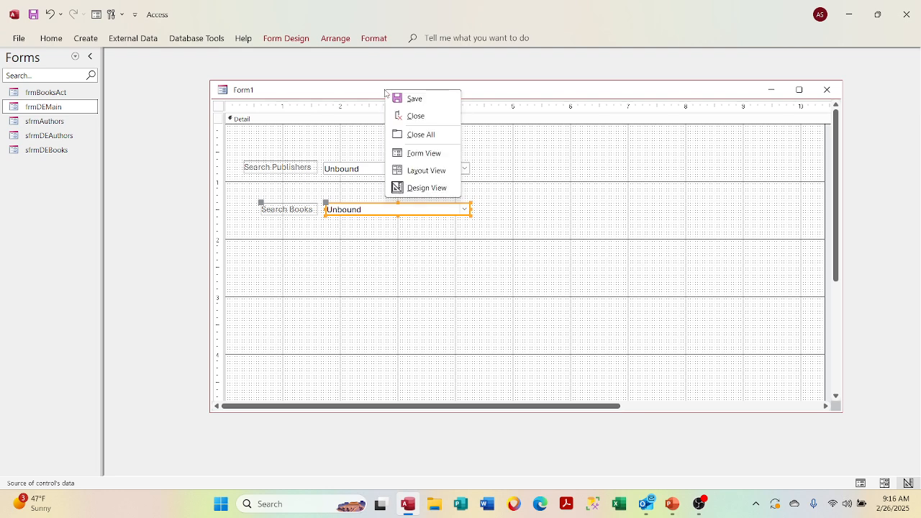
{"action": "left_click", "coordinate": [408, 154]}
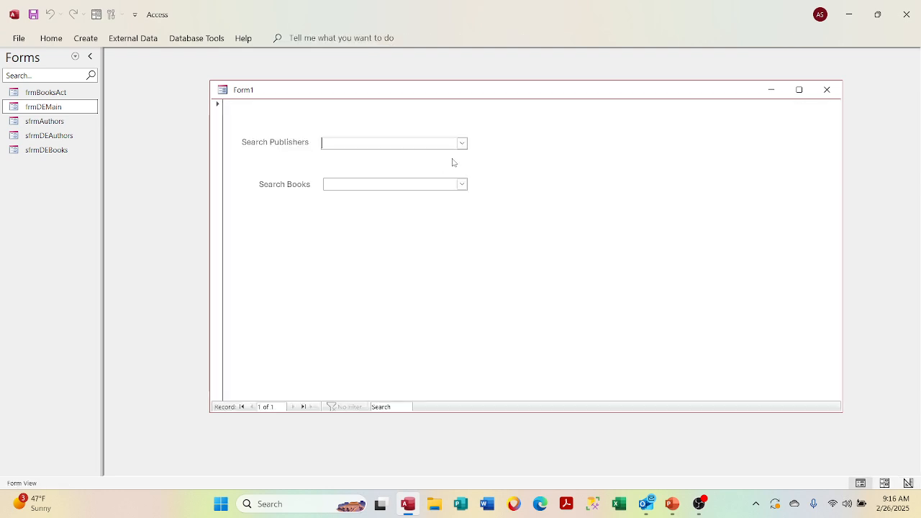
{"action": "left_click", "coordinate": [462, 185]}
{"action": "left_click", "coordinate": [461, 187]}
Test the Search Books list with Pub1 selected in Search Publishers, then clear the test entries and return to Design View
{"action": "left_click", "coordinate": [462, 144]}
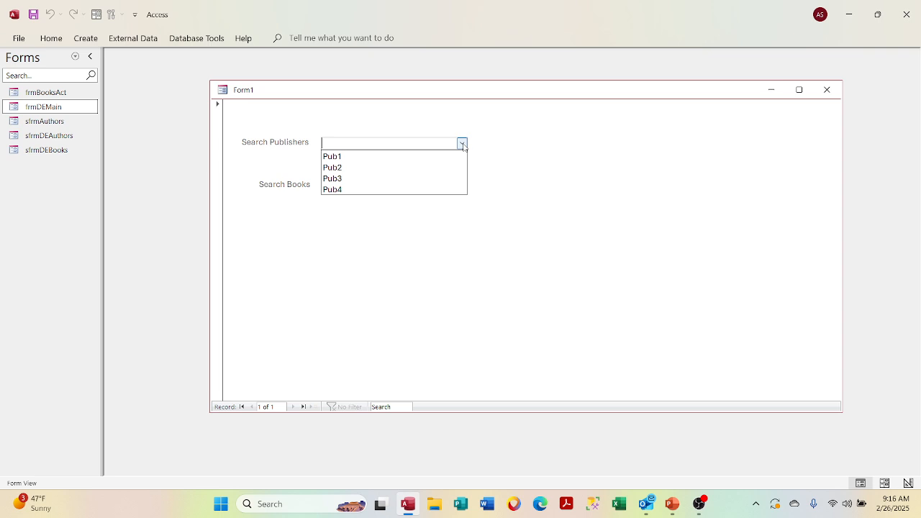
{"action": "right_click", "coordinate": [451, 153]}
{"action": "left_click", "coordinate": [409, 213]}
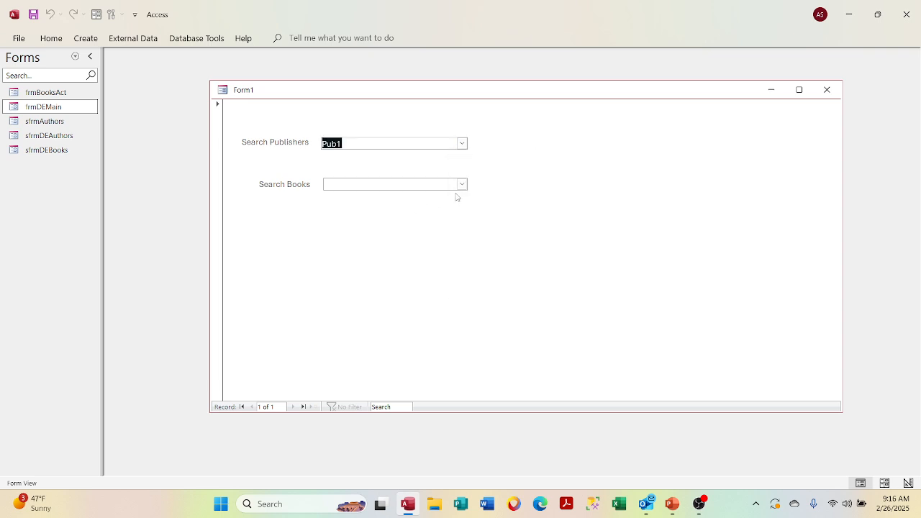
{"action": "left_click", "coordinate": [462, 186]}
{"action": "left_click", "coordinate": [462, 186]}
{"action": "key", "text": "BackSpace"}
{"action": "key", "text": "BackSpace"}
{"action": "right_click", "coordinate": [452, 88]}
{"action": "left_click", "coordinate": [466, 148]}
{"action": "right_click", "coordinate": [451, 96]}
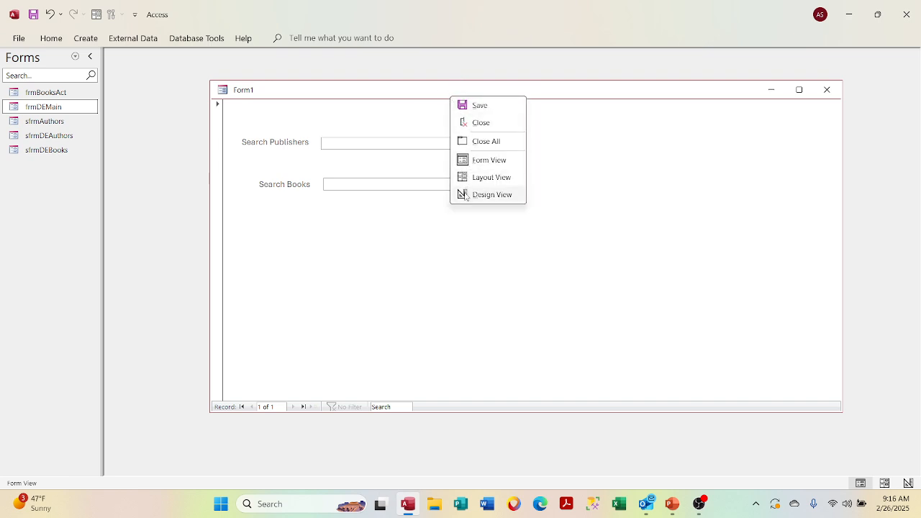
{"action": "left_click", "coordinate": [465, 194]}
Reopen qrySBooks in the query builder from the row source property of the Search Books combo box
{"action": "right_click", "coordinate": [401, 213]}
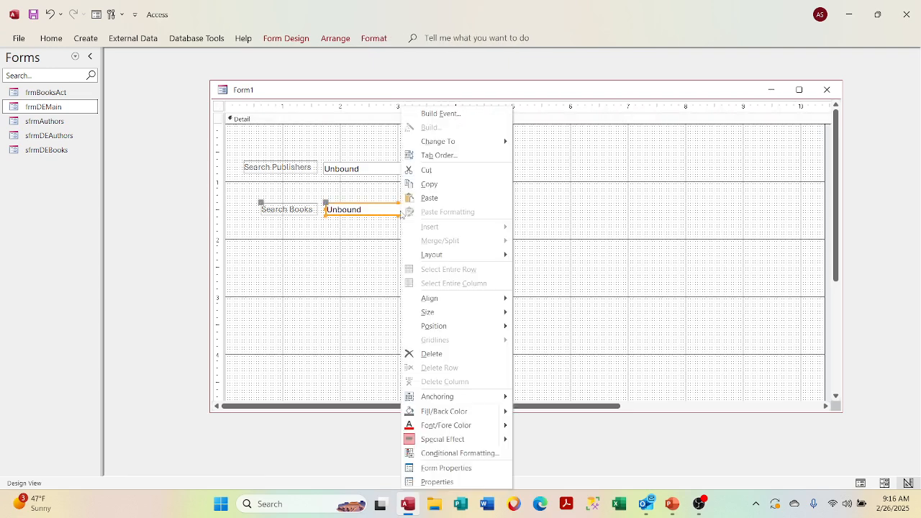
{"action": "left_click", "coordinate": [426, 483]}
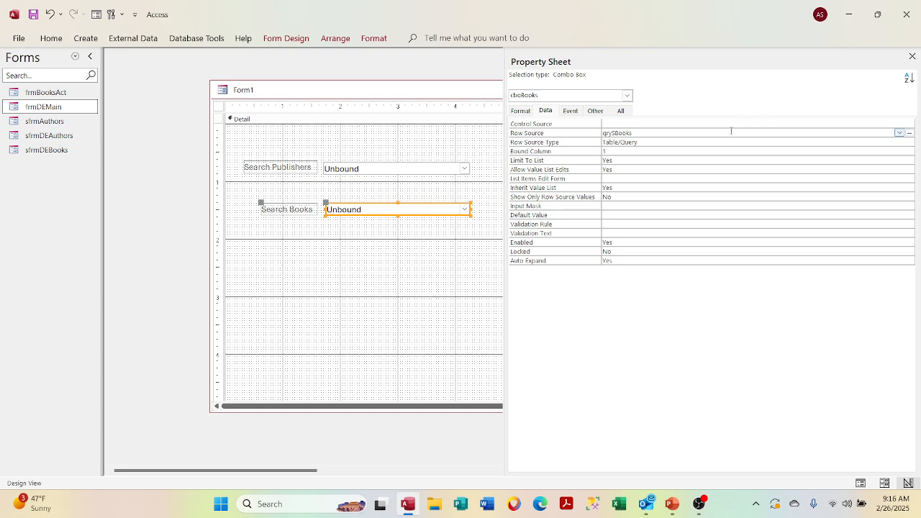
{"action": "left_click", "coordinate": [766, 133]}
{"action": "left_click", "coordinate": [910, 132]}
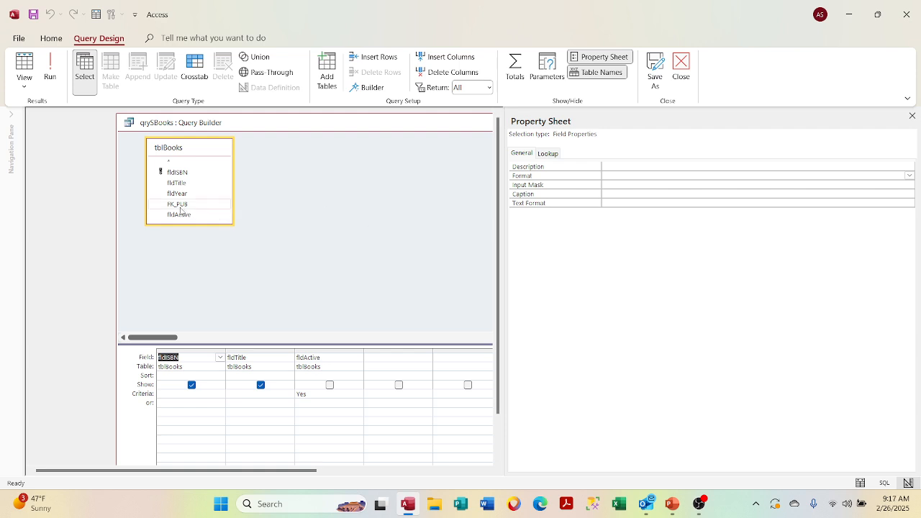
Add the FK_PUB field to qrySBooks between fldTitle and fldActive, then close the query builder, saving the changes
{"action": "double_click", "coordinate": [178, 205]}
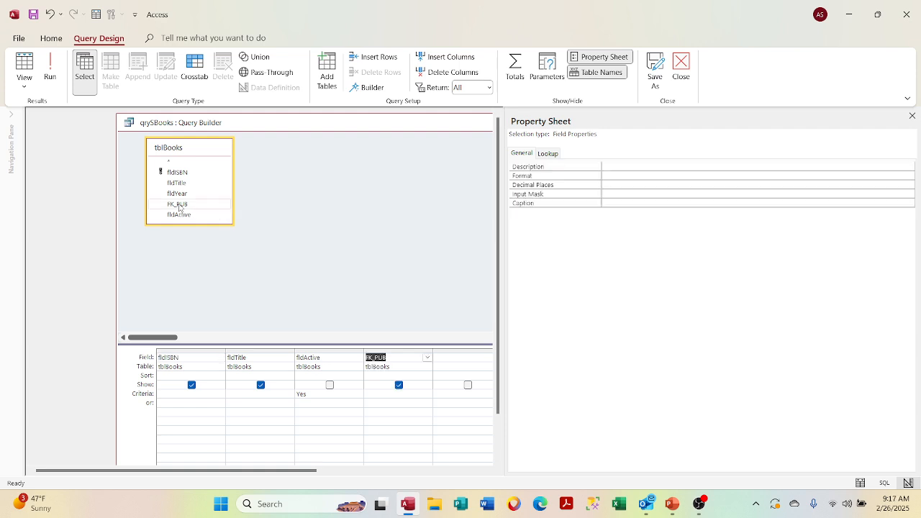
{"action": "left_click", "coordinate": [392, 352]}
{"action": "left_click_drag", "start_coordinate": [390, 352], "coordinate": [321, 349]}
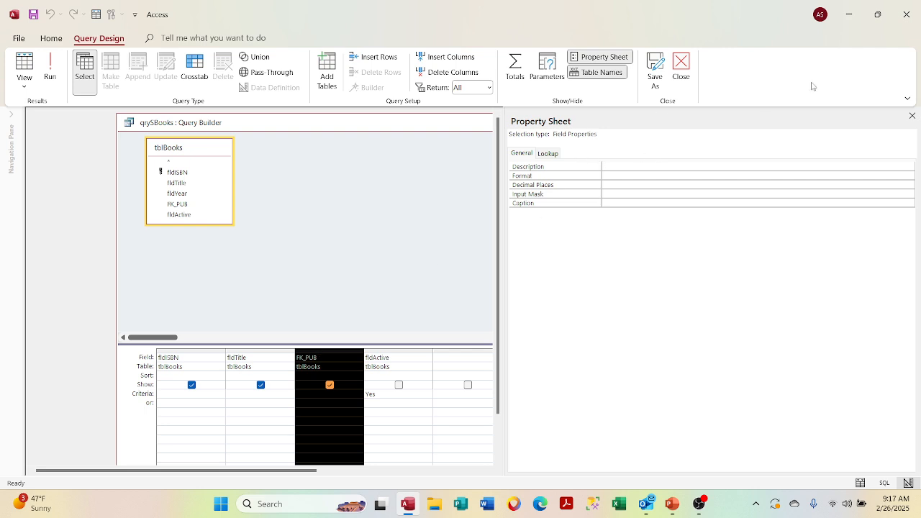
{"action": "left_click", "coordinate": [911, 117]}
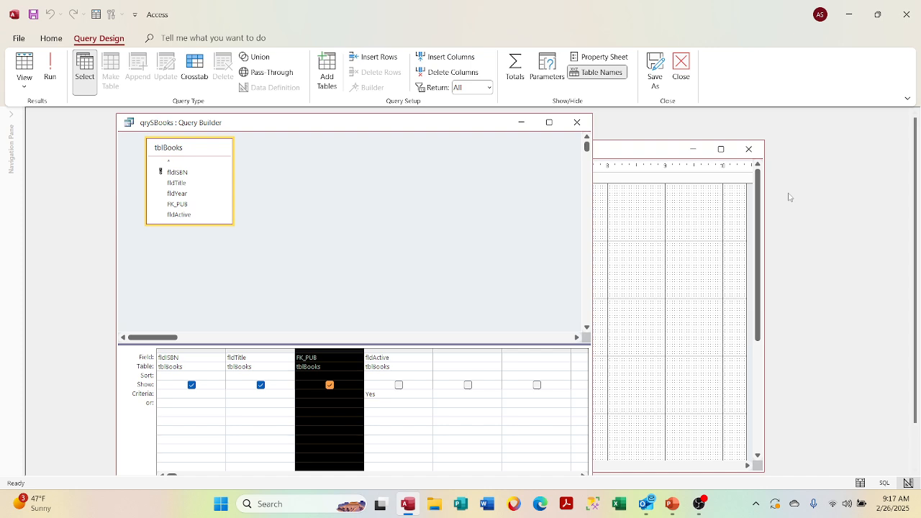
{"action": "left_click", "coordinate": [578, 122]}
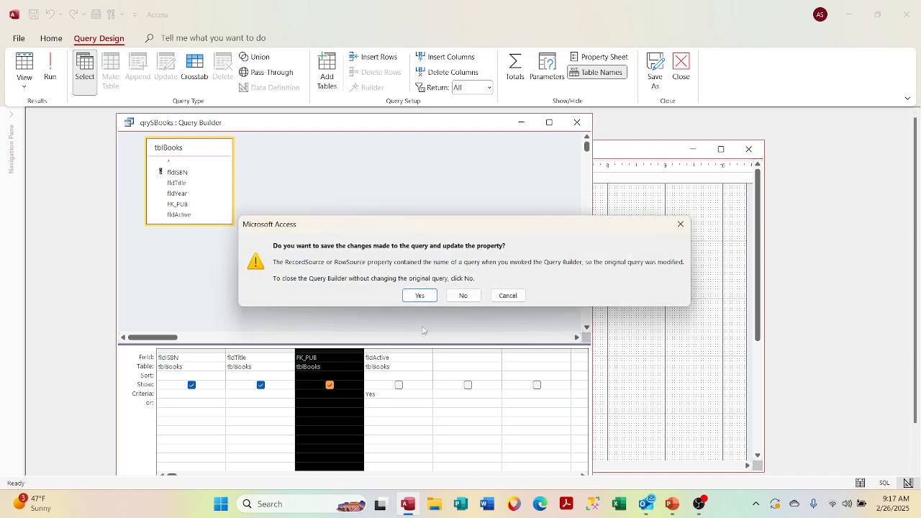
{"action": "left_click", "coordinate": [419, 295]}
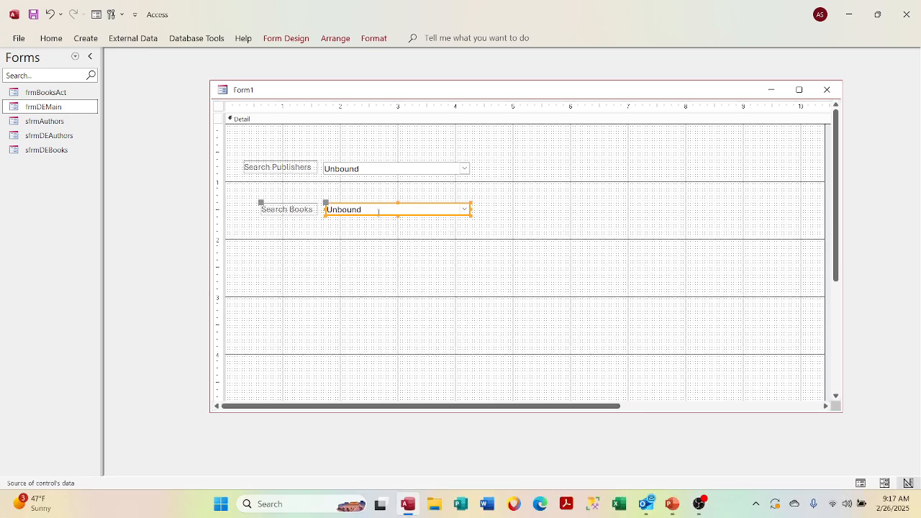
Check the column count and column widths in the format properties of the Search Books combo box
{"action": "right_click", "coordinate": [376, 208]}
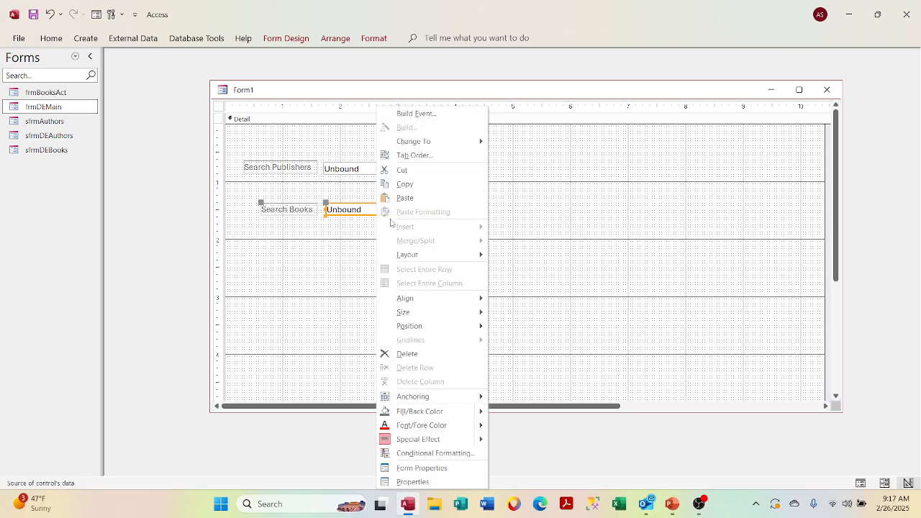
{"action": "left_click", "coordinate": [412, 482]}
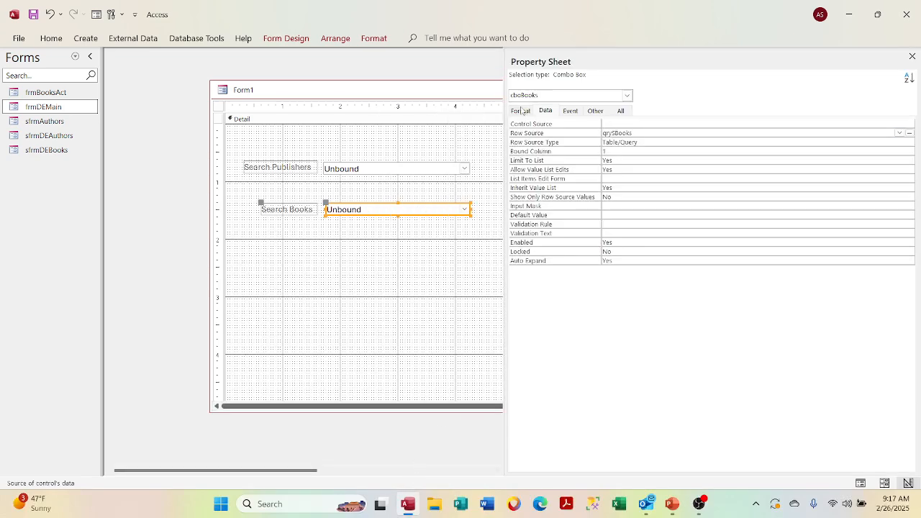
{"action": "left_click", "coordinate": [523, 110]}
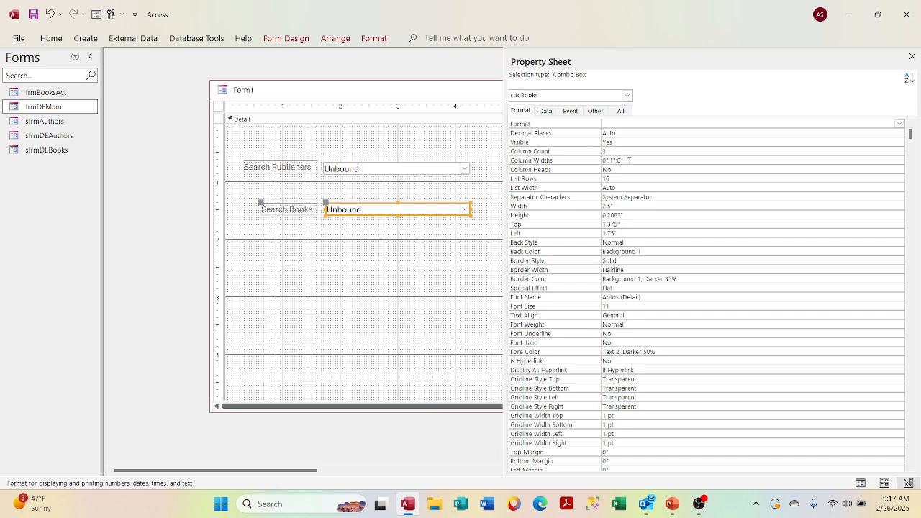
Check the Search Books drop-down list in Form View and return the form to Design View
{"action": "right_click", "coordinate": [332, 93]}
{"action": "left_click", "coordinate": [360, 162]}
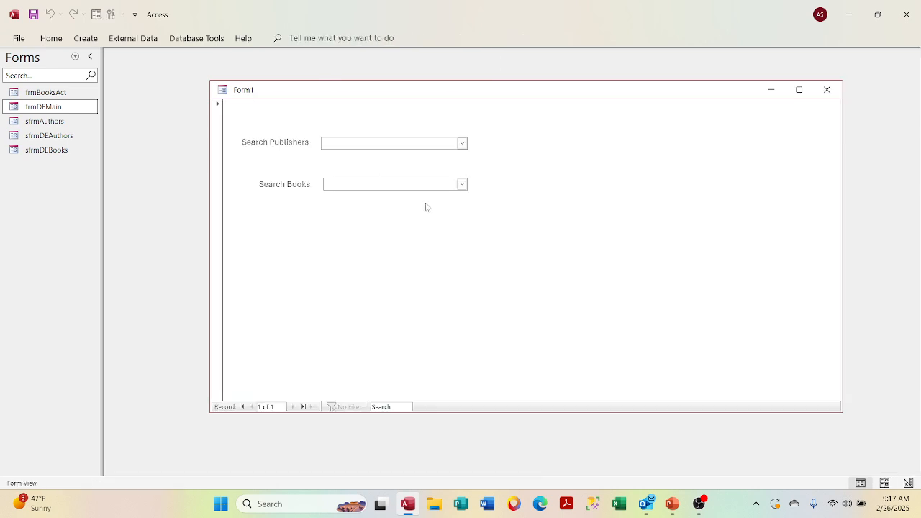
{"action": "left_click", "coordinate": [461, 186]}
{"action": "left_click", "coordinate": [462, 185]}
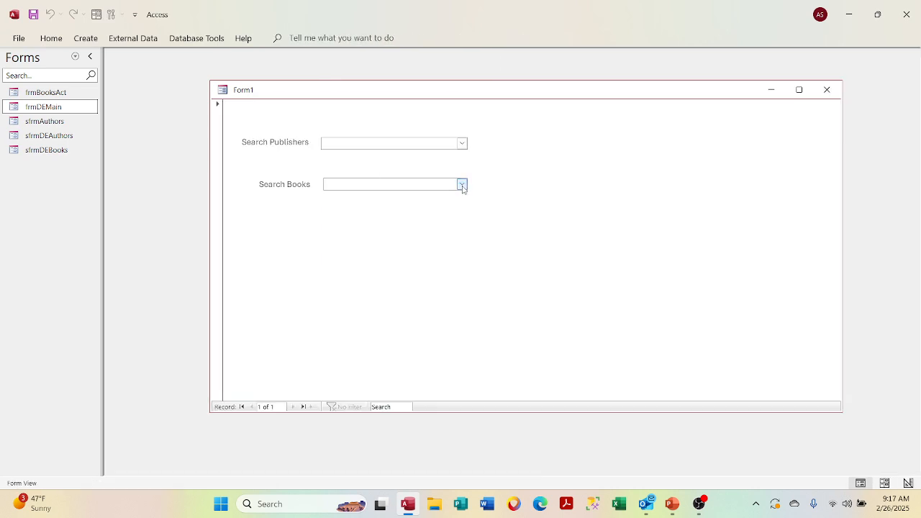
{"action": "right_click", "coordinate": [396, 95]}
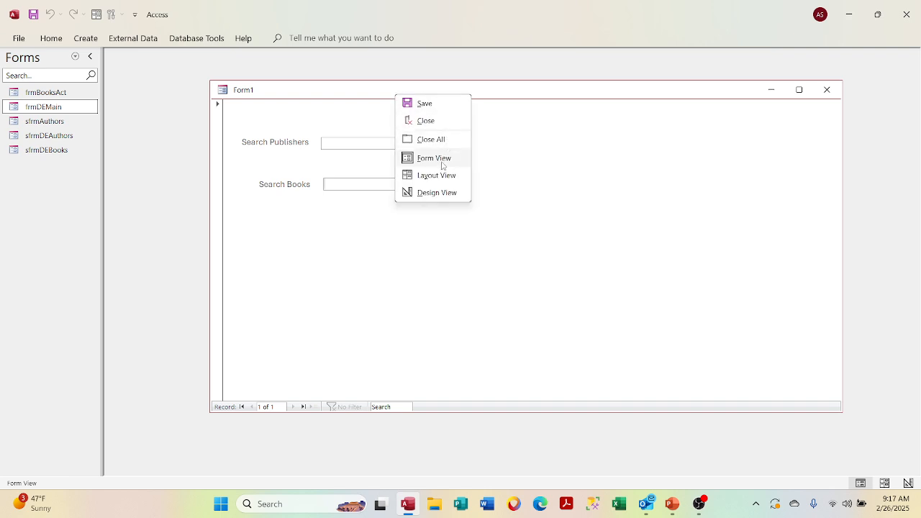
{"action": "left_click", "coordinate": [436, 192]}
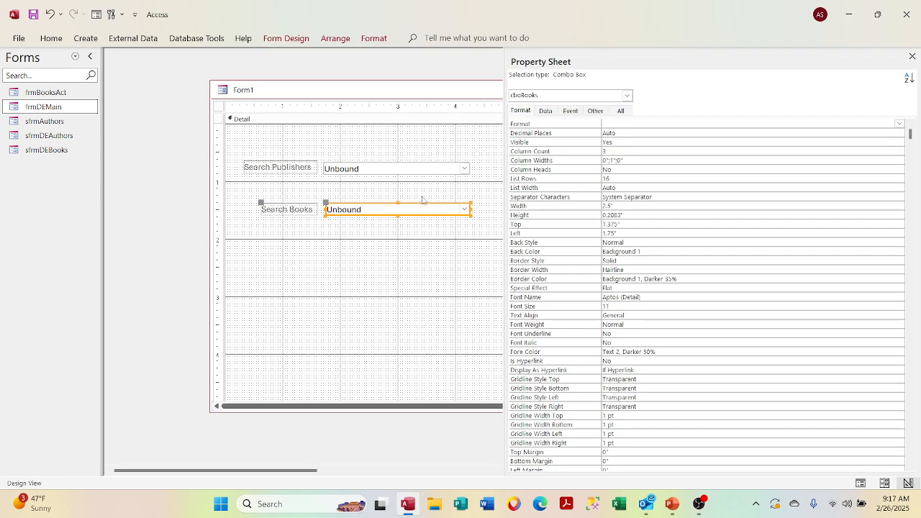
{"action": "right_click", "coordinate": [407, 210]}
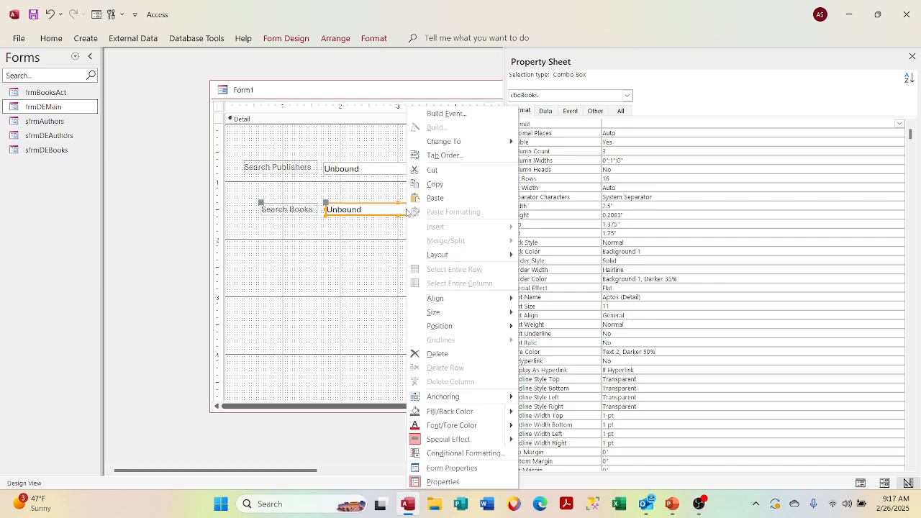
{"action": "left_click", "coordinate": [547, 112]}
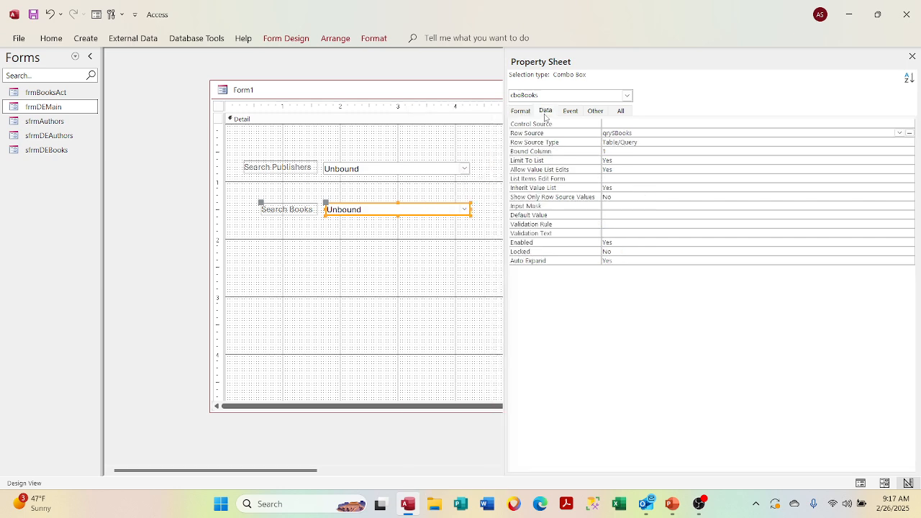
{"action": "left_click", "coordinate": [910, 134]}
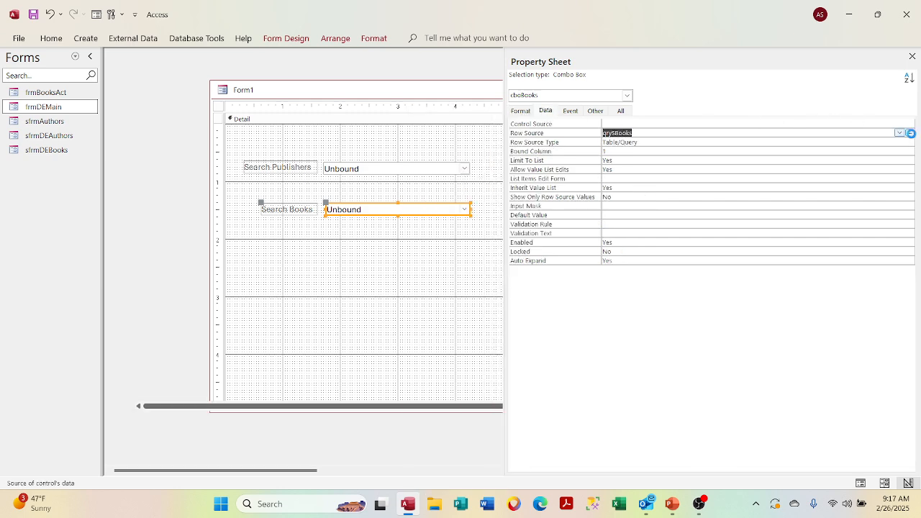
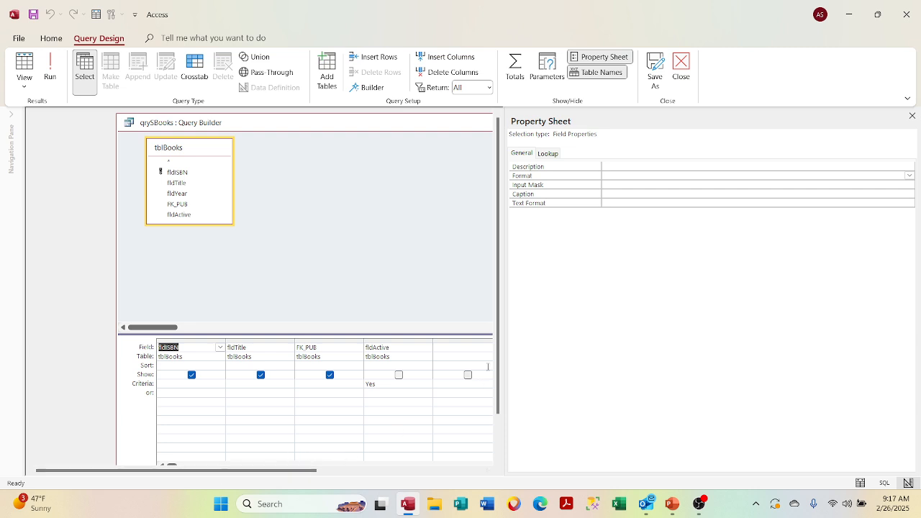
{"action": "left_click", "coordinate": [329, 389]}
{"action": "right_click", "coordinate": [330, 388]}
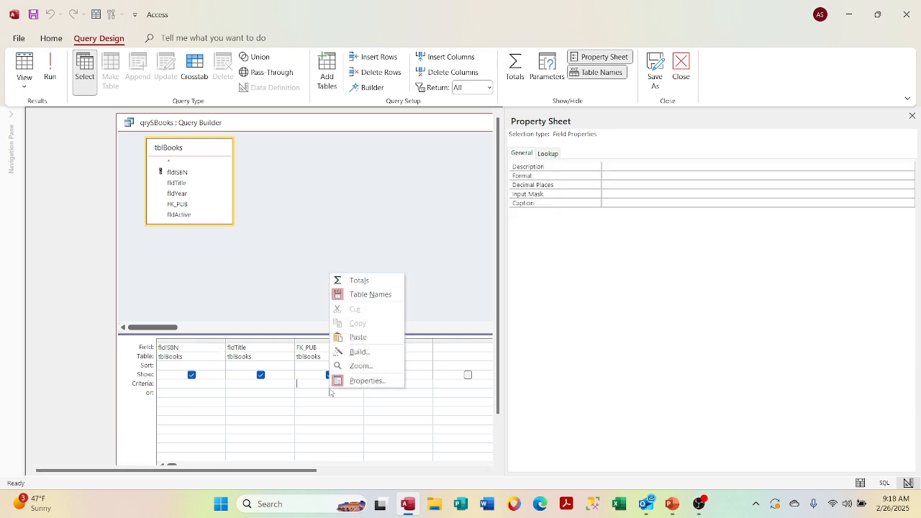
{"action": "left_click", "coordinate": [370, 352]}
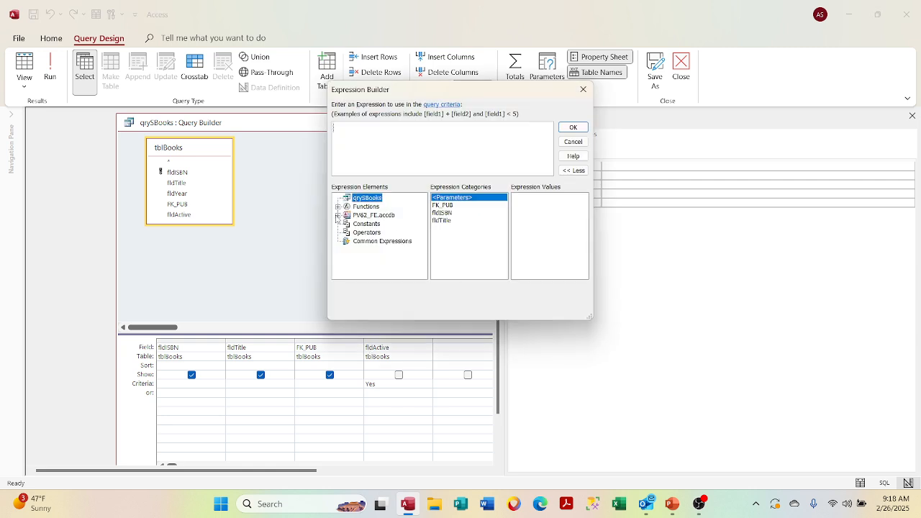
{"action": "left_click", "coordinate": [337, 215]}
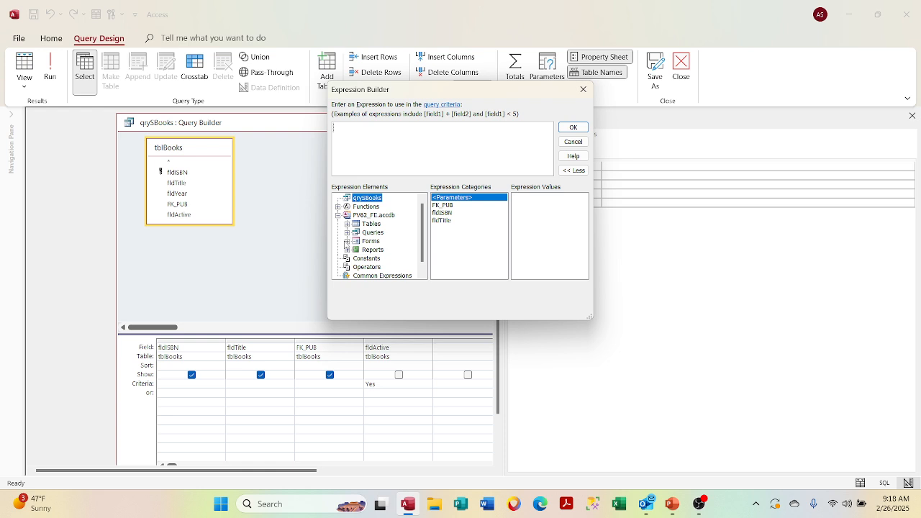
{"action": "left_click", "coordinate": [347, 241]}
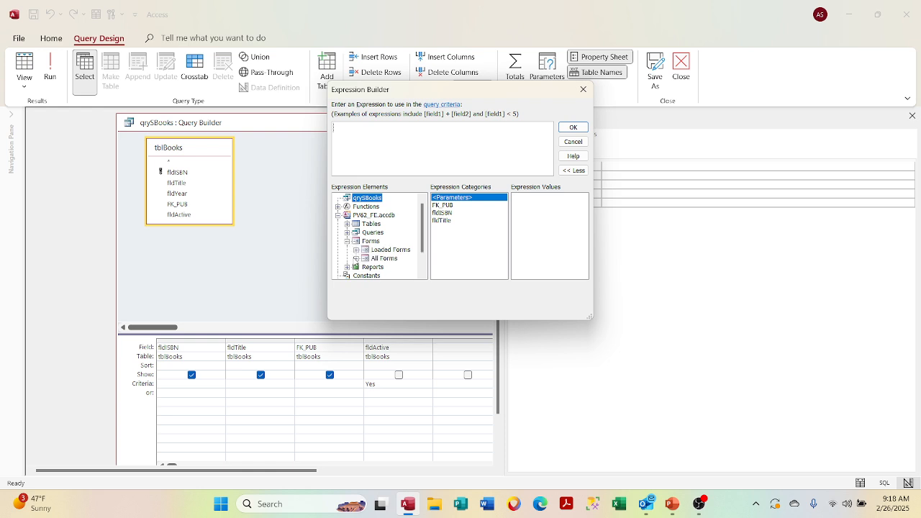
{"action": "left_click", "coordinate": [356, 250]}
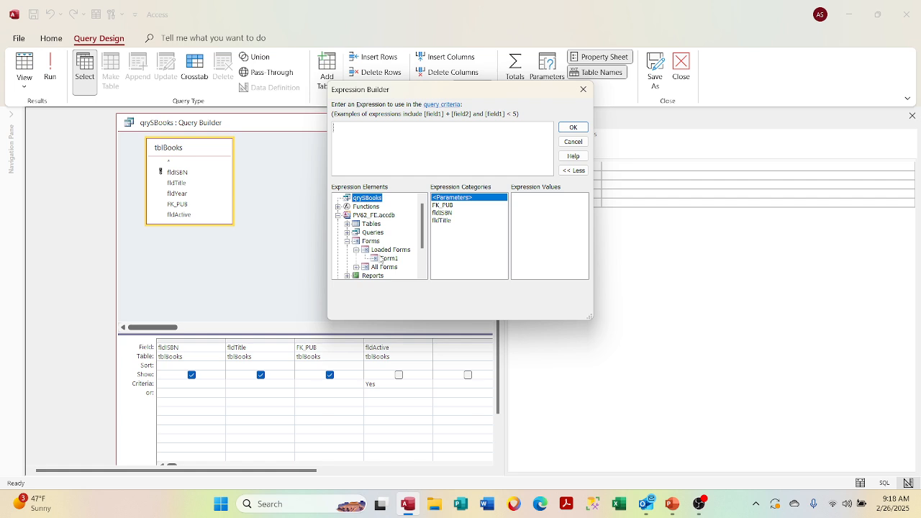
{"action": "left_click", "coordinate": [386, 259]}
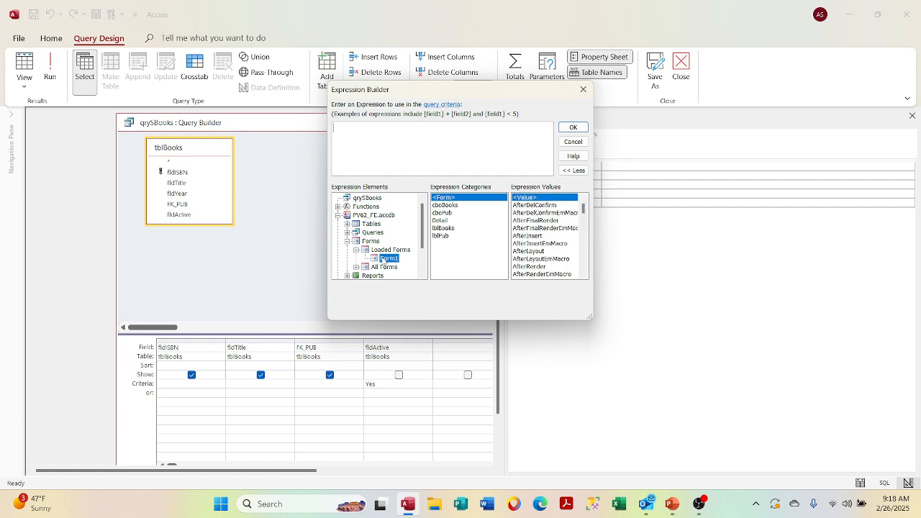
{"action": "left_click", "coordinate": [583, 89]}
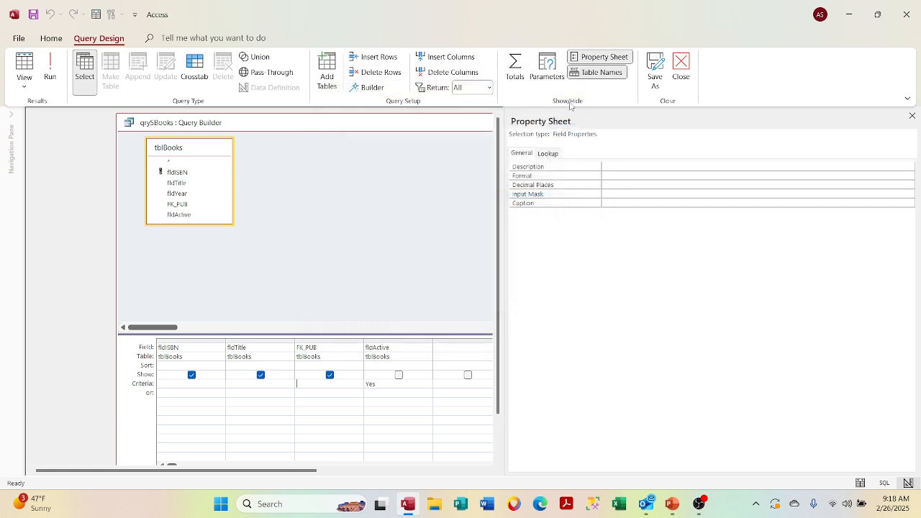
{"action": "left_click", "coordinate": [912, 116]}
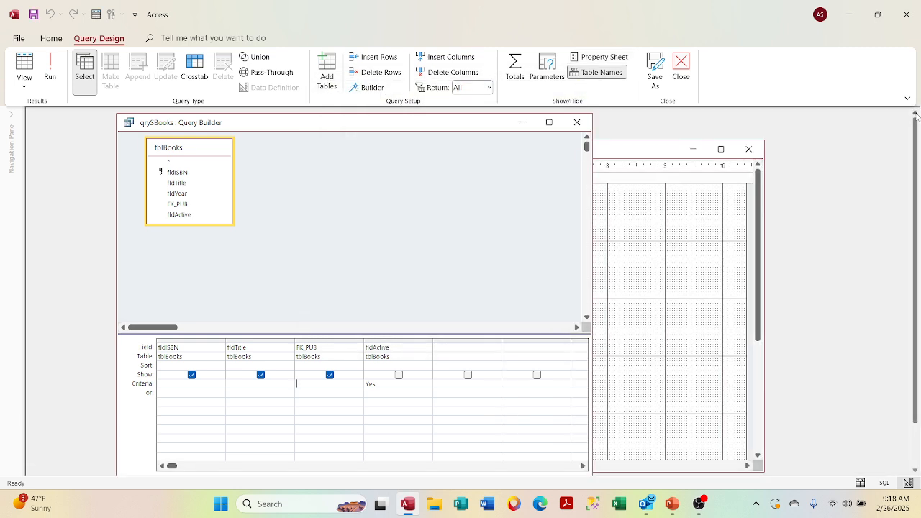
{"action": "left_click", "coordinate": [577, 123]}
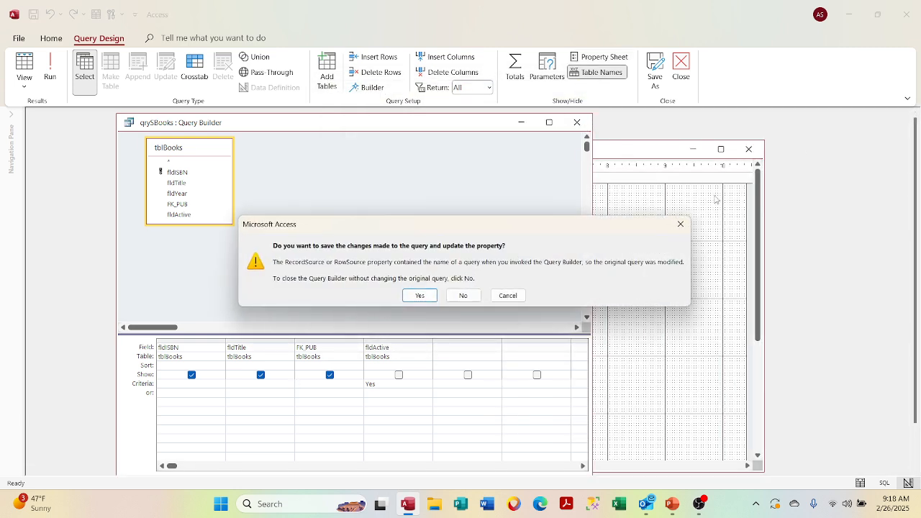
{"action": "left_click", "coordinate": [462, 295]}
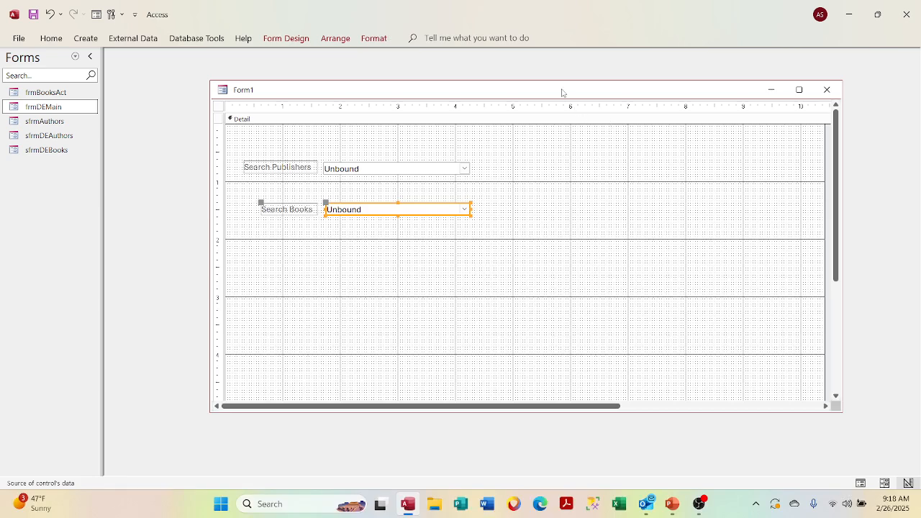
Close the search form and save it under the name frmSearch
{"action": "left_click", "coordinate": [828, 92]}
{"action": "key", "text": "Return"}
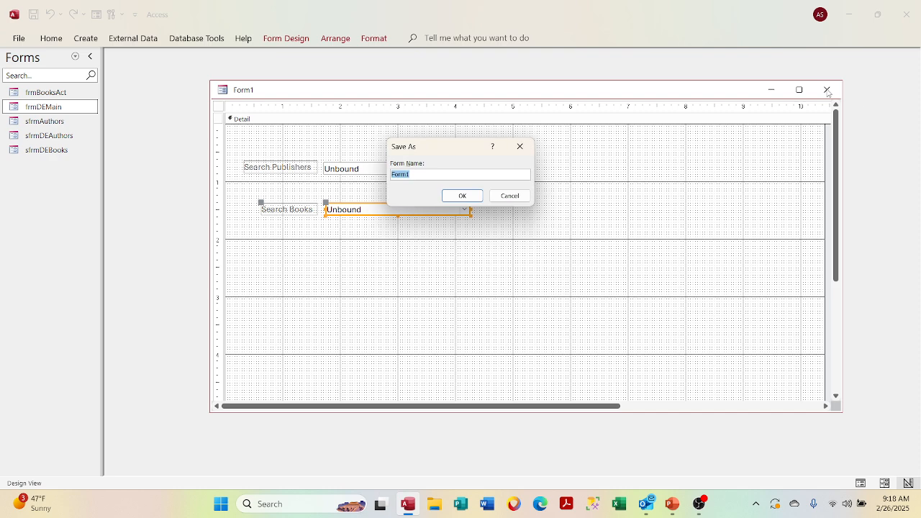
{"action": "type", "text": "frmSearch"}
{"action": "key", "text": "Return"}
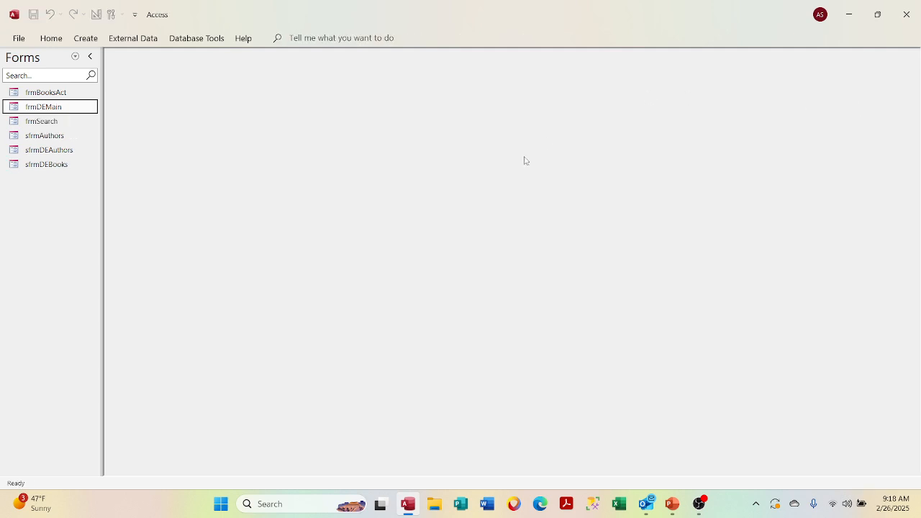
Open the frmSearch form and switch it to Design View
{"action": "double_click", "coordinate": [65, 121]}
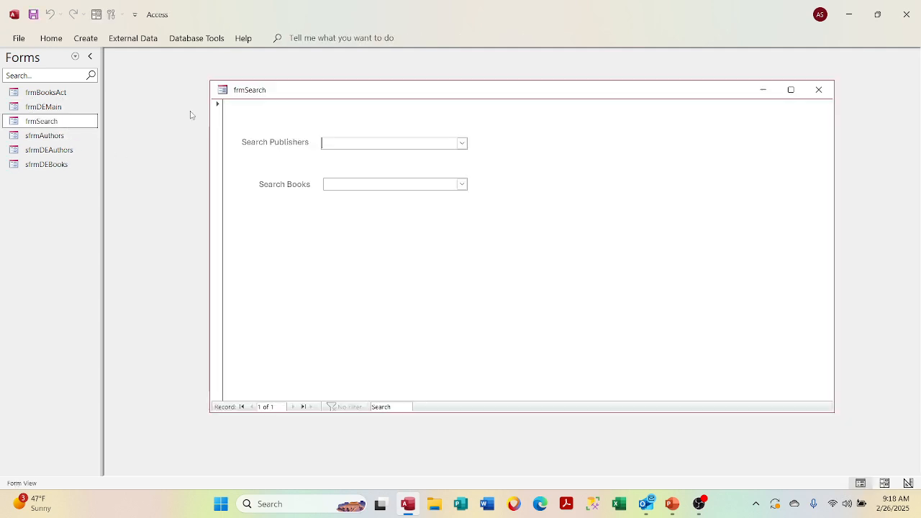
{"action": "right_click", "coordinate": [283, 92]}
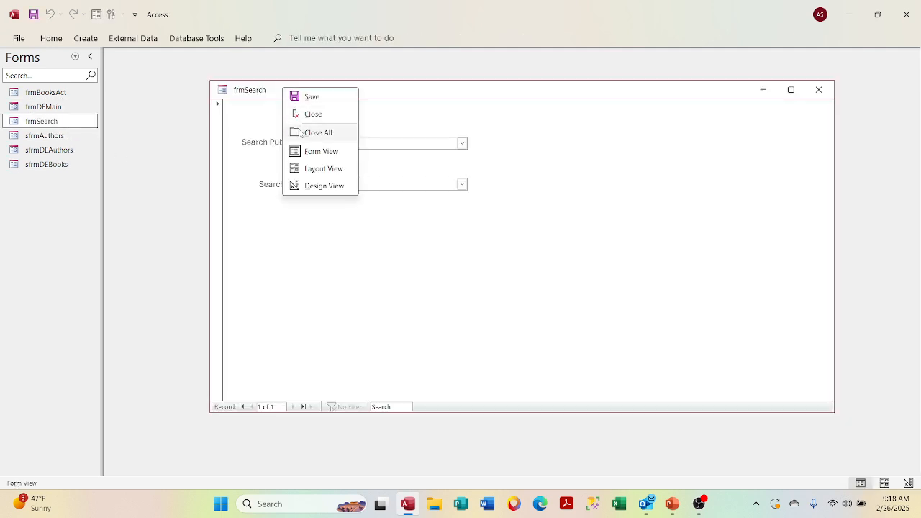
{"action": "left_click", "coordinate": [302, 187]}
Open qrySBooks in the query builder from the row source property of the Search Books combo box on frmSearch
{"action": "left_click", "coordinate": [368, 209]}
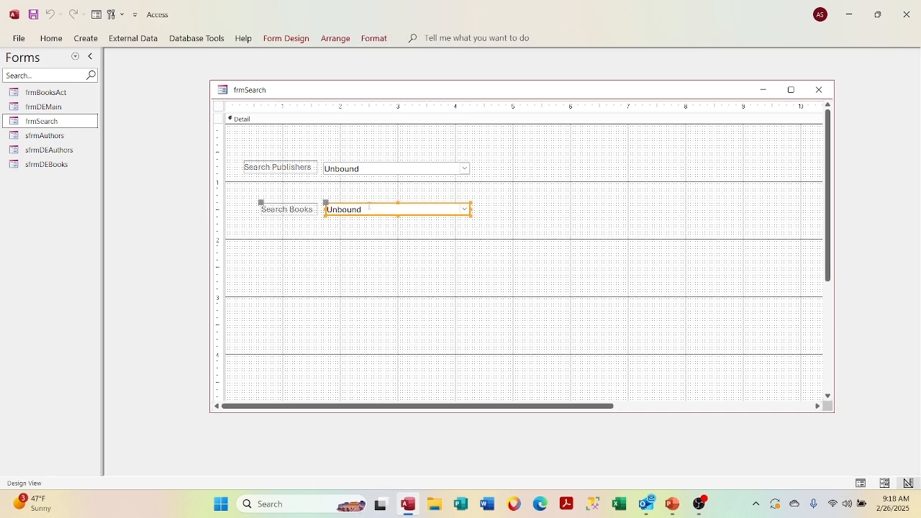
{"action": "right_click", "coordinate": [369, 209]}
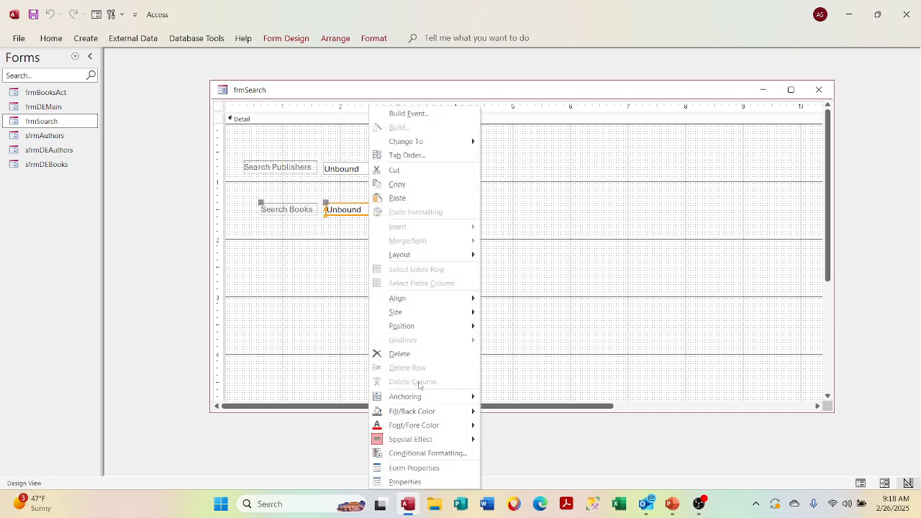
{"action": "left_click", "coordinate": [418, 482]}
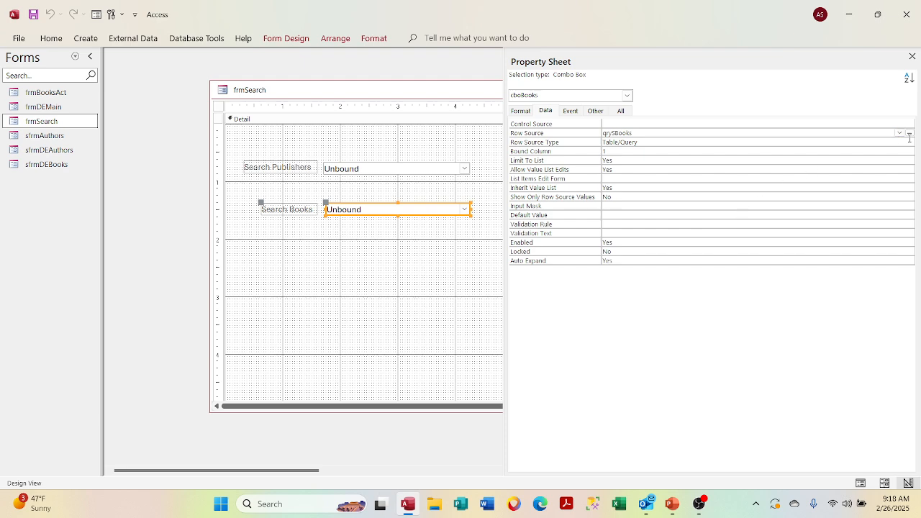
{"action": "left_click", "coordinate": [870, 142]}
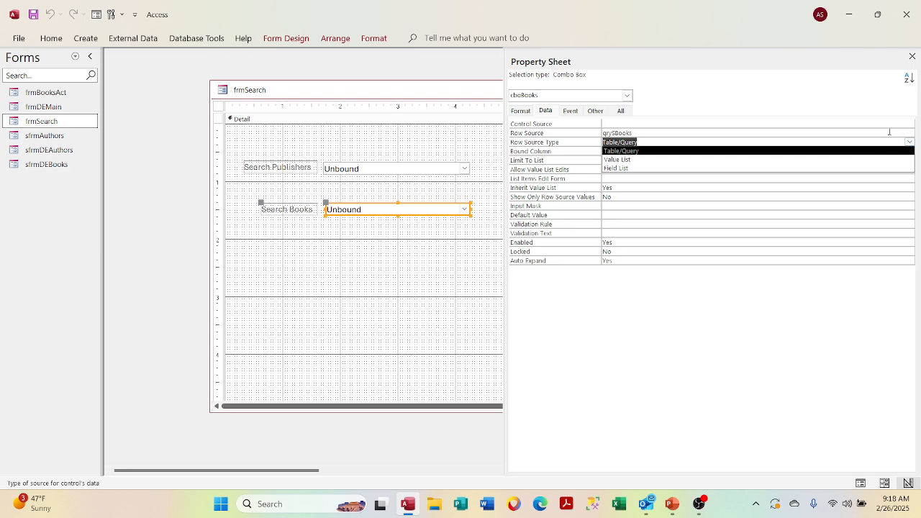
{"action": "left_click", "coordinate": [895, 134]}
{"action": "left_click", "coordinate": [910, 133]}
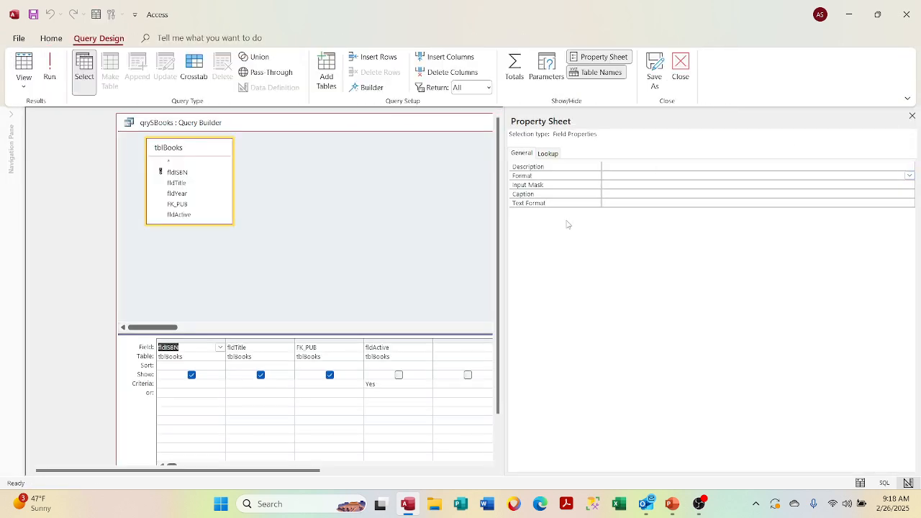
Open the Expression Builder for the FK_PUB criteria and expand the forms of PV62_FE.accdb
{"action": "left_click", "coordinate": [321, 387]}
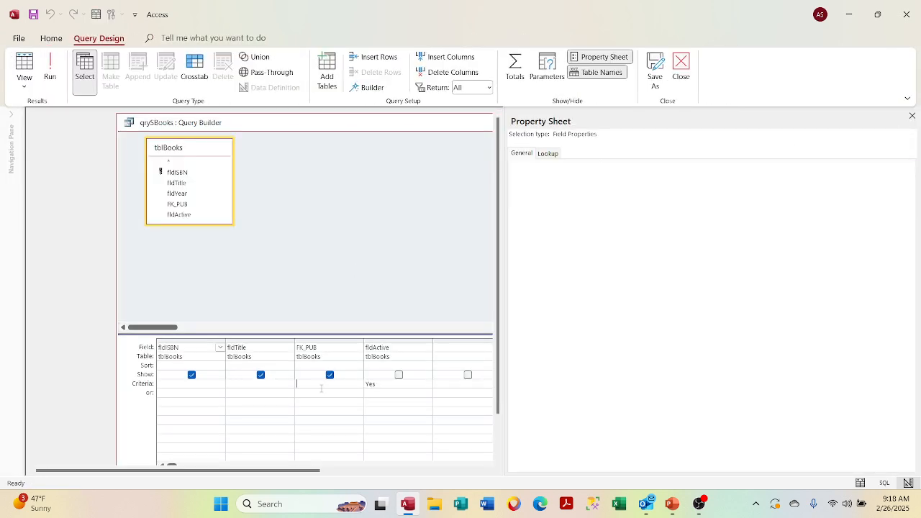
{"action": "right_click", "coordinate": [321, 387]}
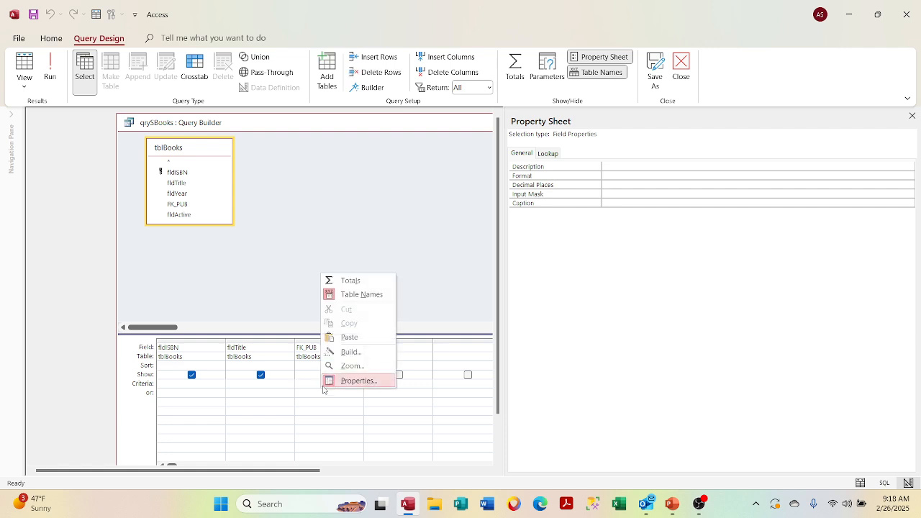
{"action": "left_click", "coordinate": [336, 354]}
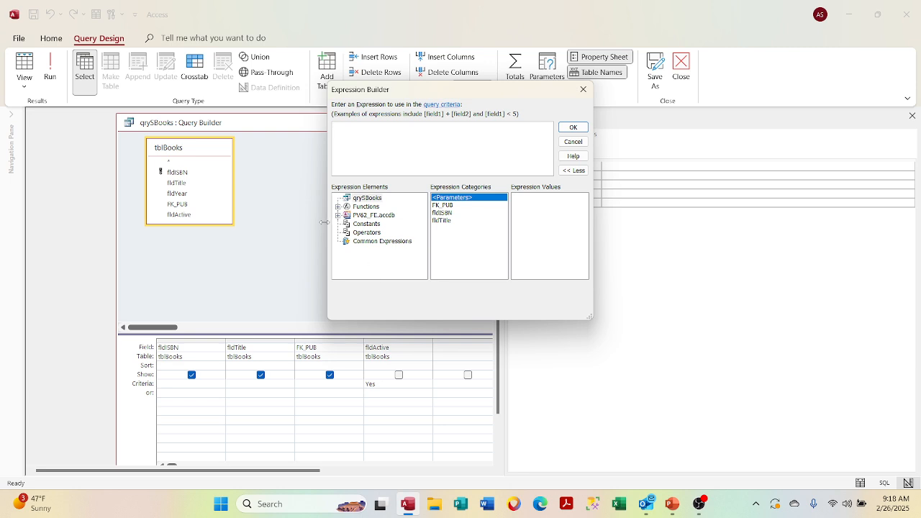
{"action": "left_click", "coordinate": [337, 215]}
{"action": "left_click", "coordinate": [366, 234]}
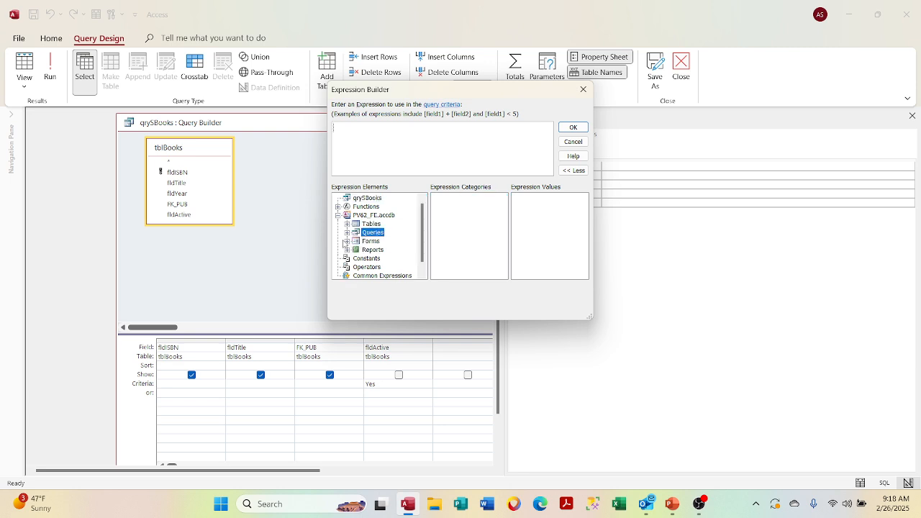
{"action": "left_click", "coordinate": [347, 241]}
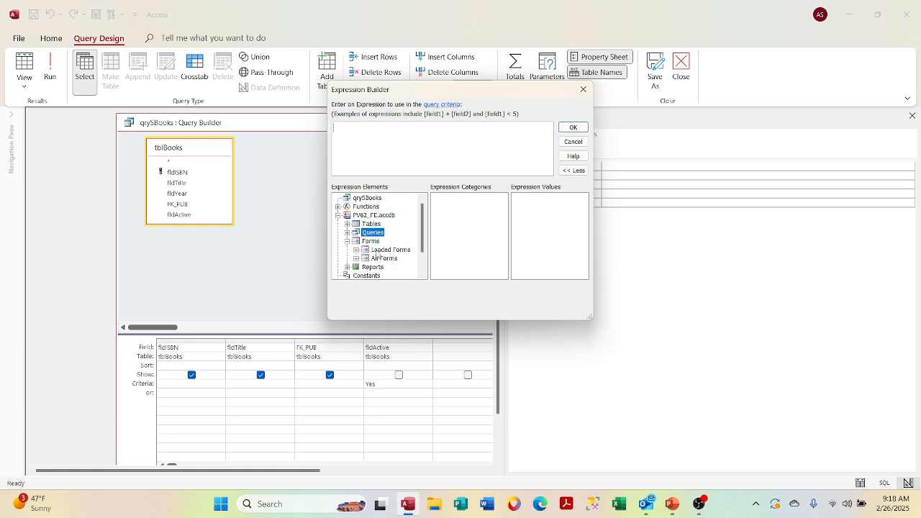
{"action": "left_click", "coordinate": [356, 250]}
{"action": "left_click", "coordinate": [395, 259]}
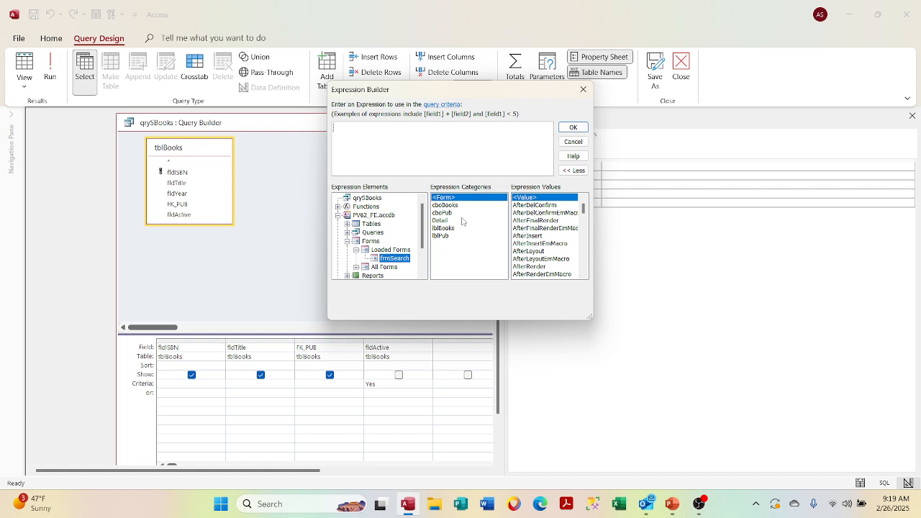
{"action": "double_click", "coordinate": [461, 213]}
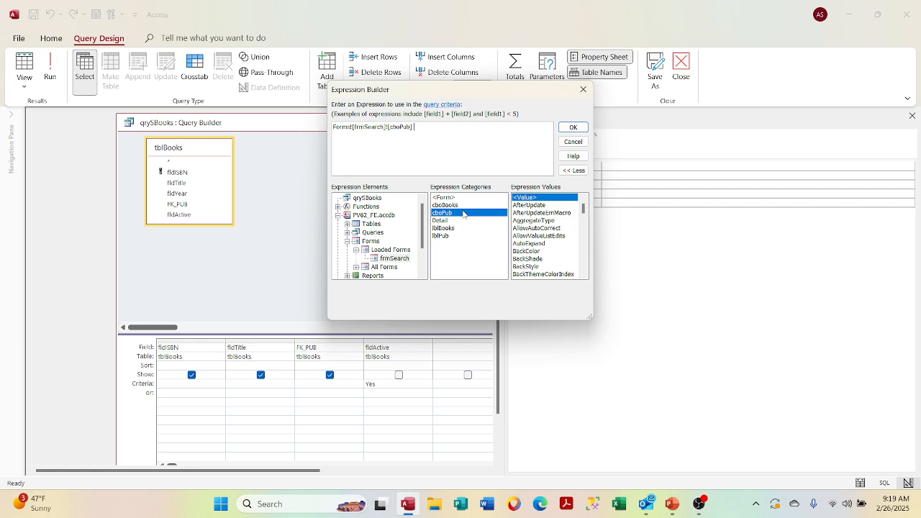
{"action": "left_click", "coordinate": [583, 88]}
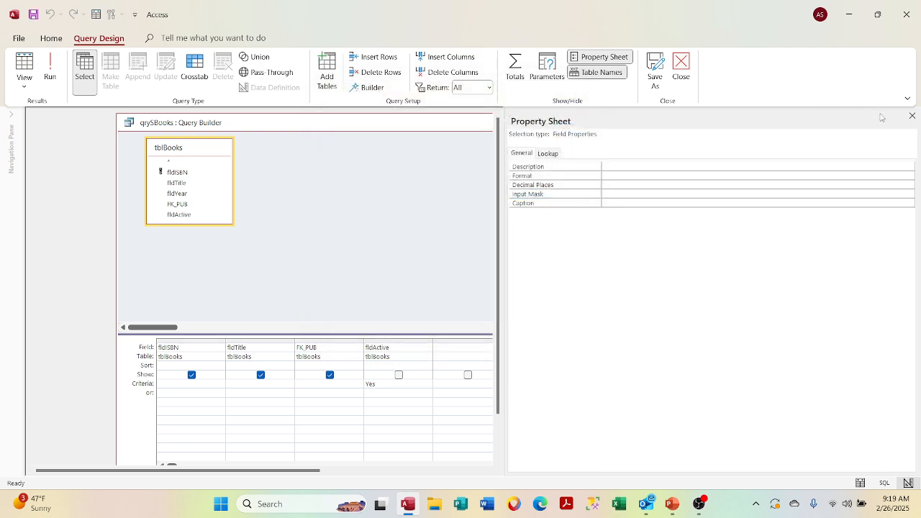
Close the qrySBooks query design and display frmSearch in Form View
{"action": "left_click", "coordinate": [912, 116]}
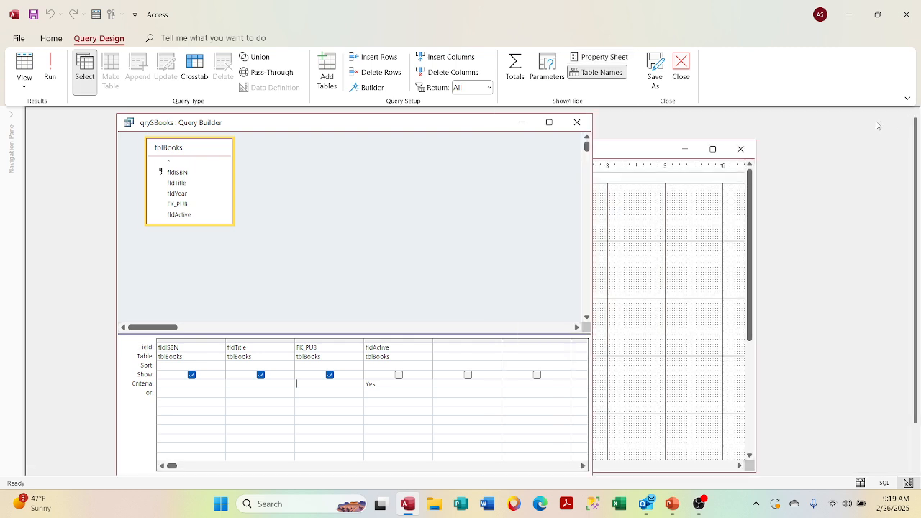
{"action": "left_click", "coordinate": [577, 123]}
{"action": "left_click", "coordinate": [420, 297]}
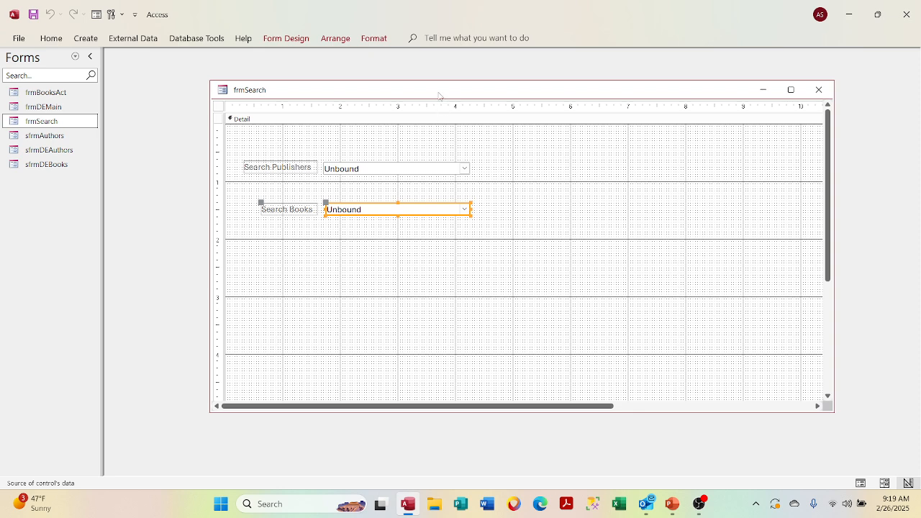
{"action": "right_click", "coordinate": [440, 94]}
{"action": "left_click", "coordinate": [464, 156]}
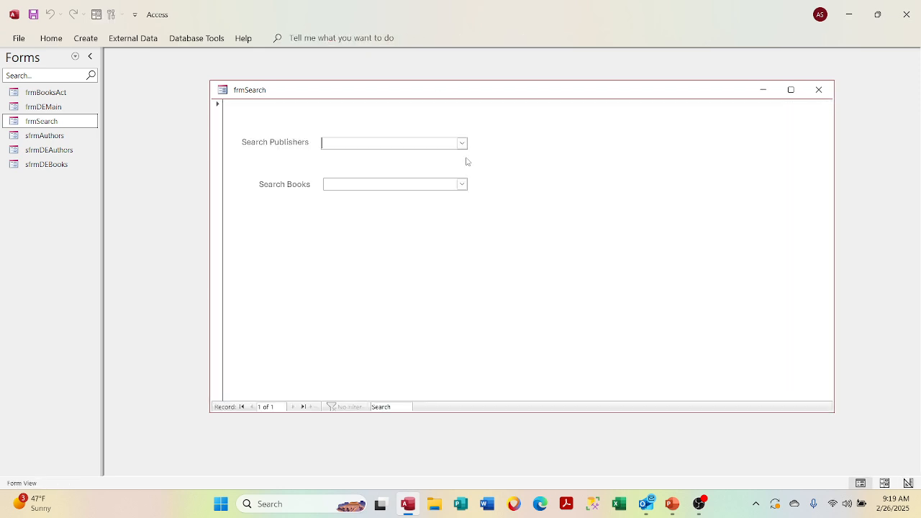
Choose Pub3 as the Search Publishers value and check which titles the Search Books list offers
{"action": "left_click", "coordinate": [462, 143]}
{"action": "left_click", "coordinate": [445, 178]}
{"action": "left_click", "coordinate": [429, 181]}
{"action": "left_click", "coordinate": [461, 184]}
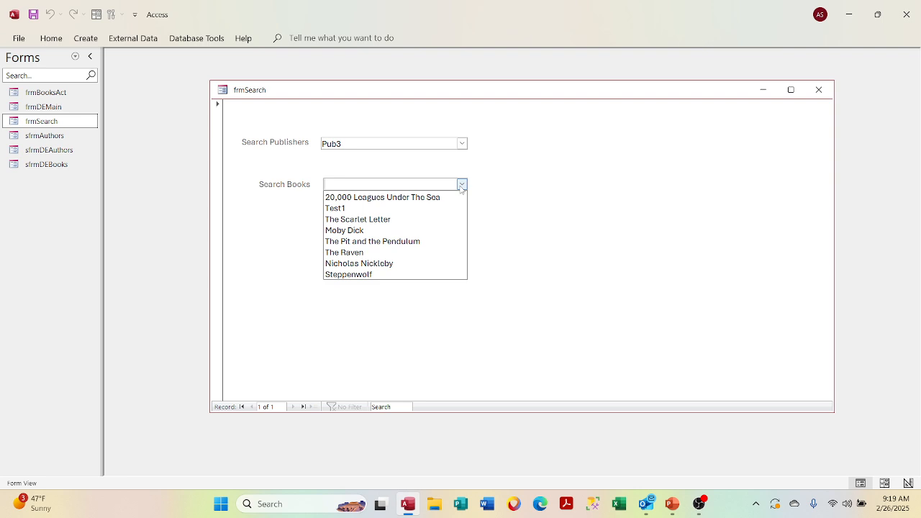
List the database tables, check the publisher numbers of the books in tblBooks, and close that table
{"action": "left_click", "coordinate": [54, 123]}
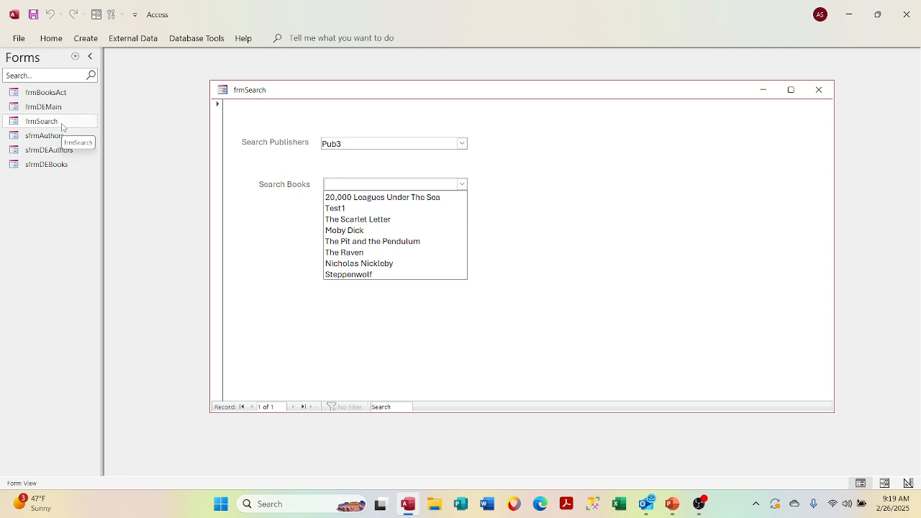
{"action": "left_click", "coordinate": [75, 56]}
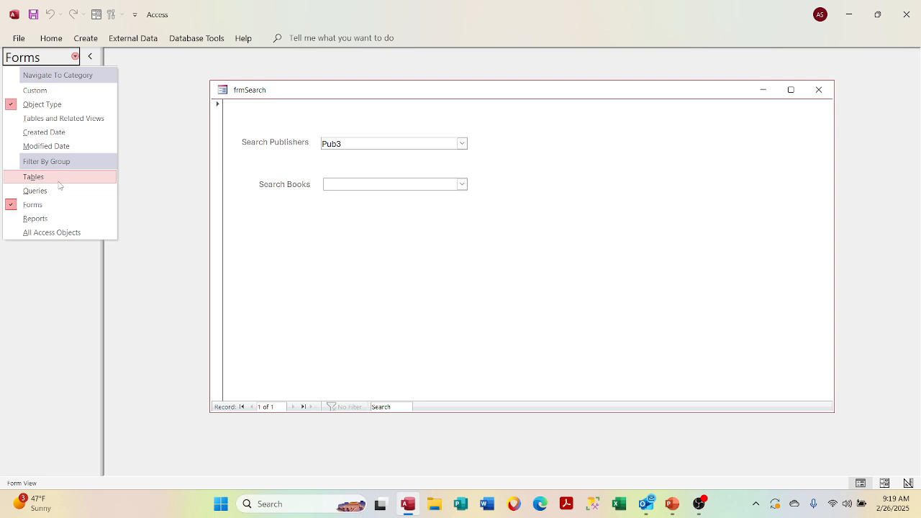
{"action": "left_click", "coordinate": [34, 177]}
{"action": "double_click", "coordinate": [58, 136]}
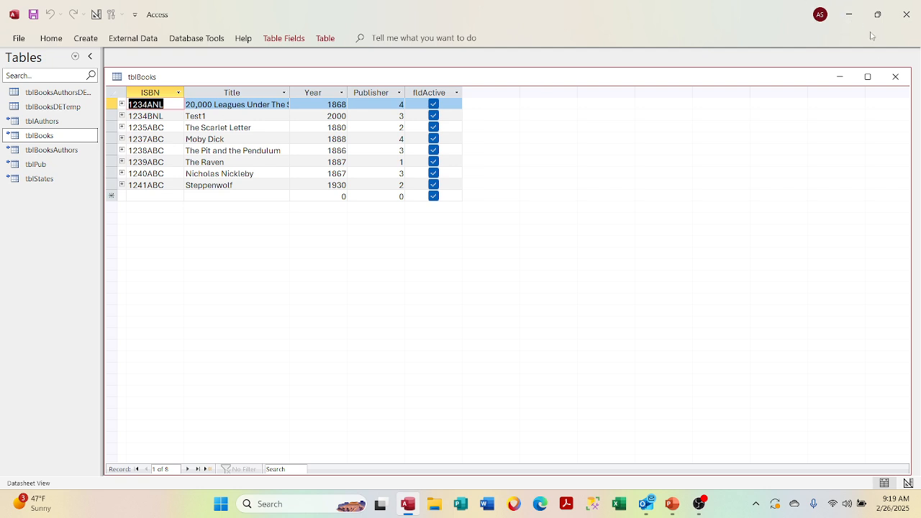
{"action": "left_click", "coordinate": [895, 76]}
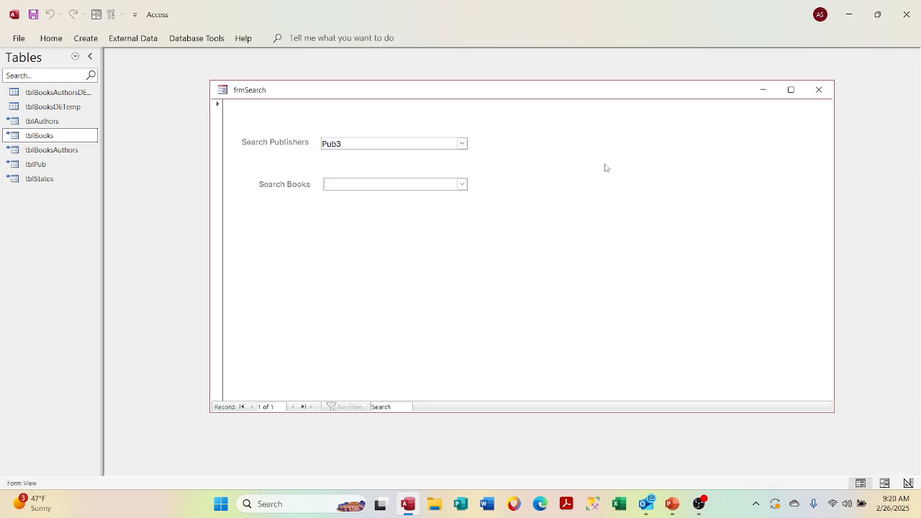
Recheck the Search Books list on frmSearch against the selected publisher, reopening the list several times
{"action": "left_click", "coordinate": [462, 184]}
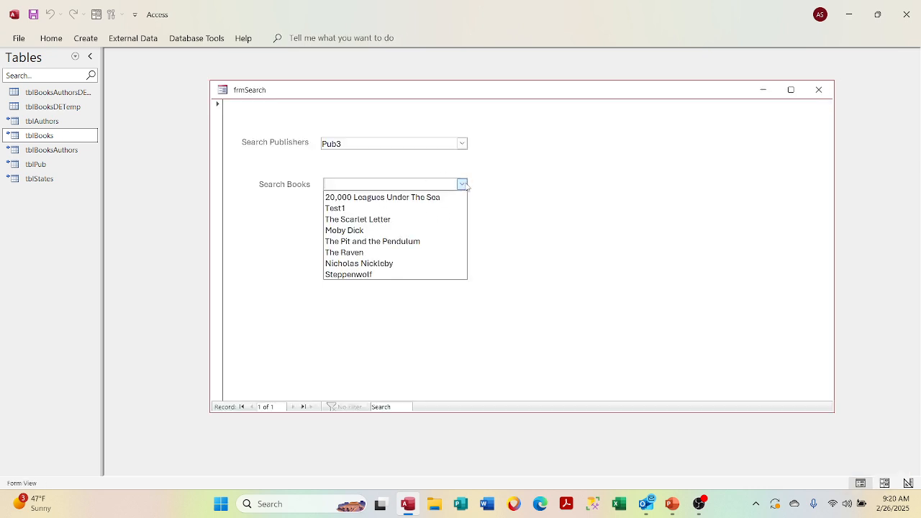
{"action": "left_click", "coordinate": [463, 185]}
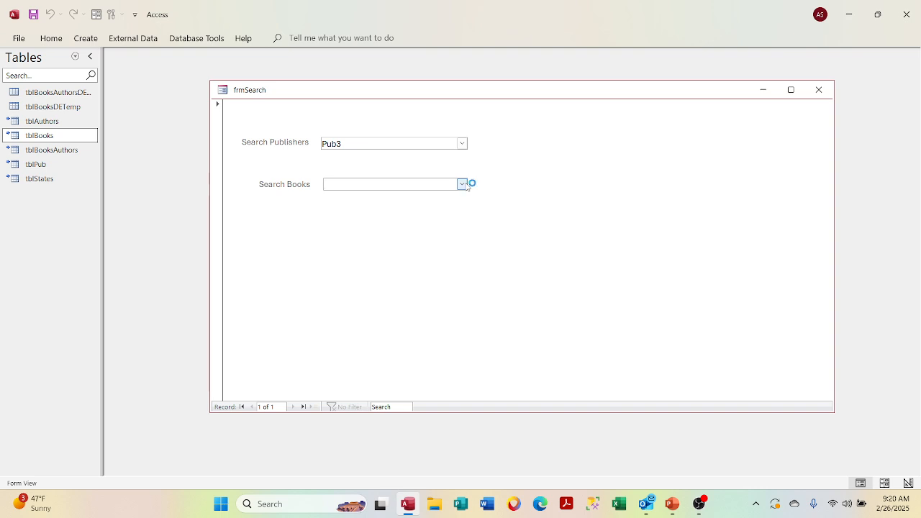
{"action": "left_click", "coordinate": [463, 185]}
{"action": "left_click", "coordinate": [463, 185]}
{"action": "right_click", "coordinate": [480, 90]}
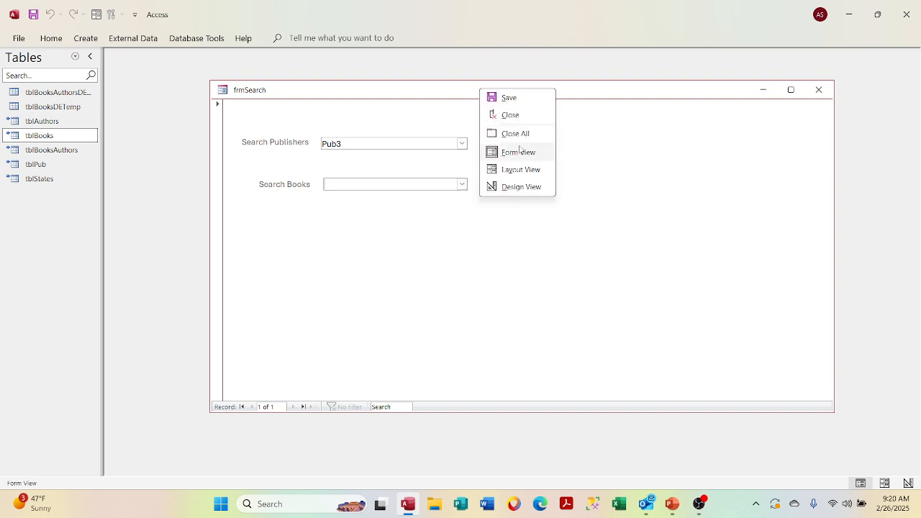
{"action": "left_click", "coordinate": [411, 138]}
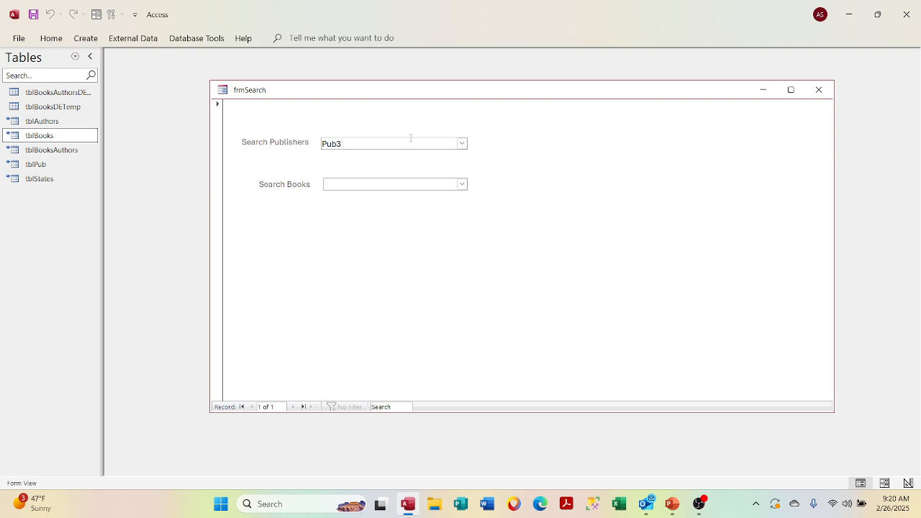
{"action": "double_click", "coordinate": [410, 138]}
{"action": "left_click", "coordinate": [461, 184]}
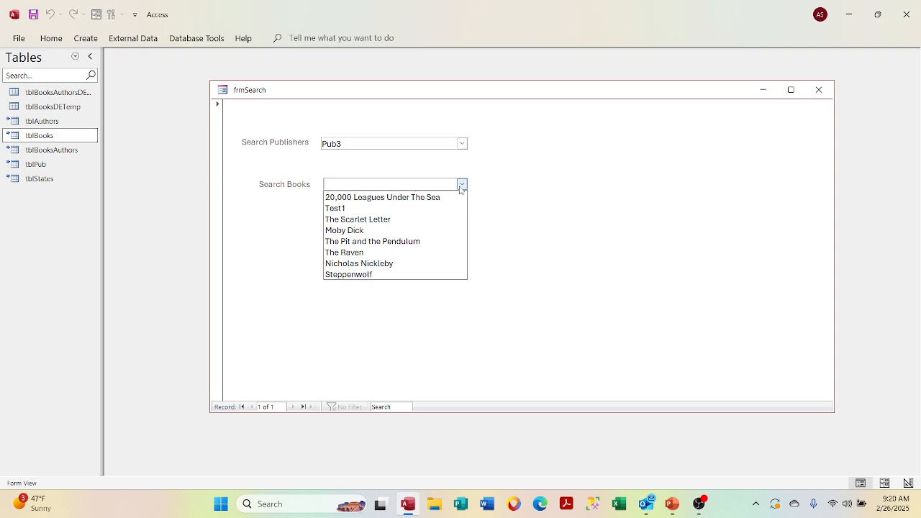
{"action": "left_click", "coordinate": [461, 184]}
{"action": "right_click", "coordinate": [465, 92]}
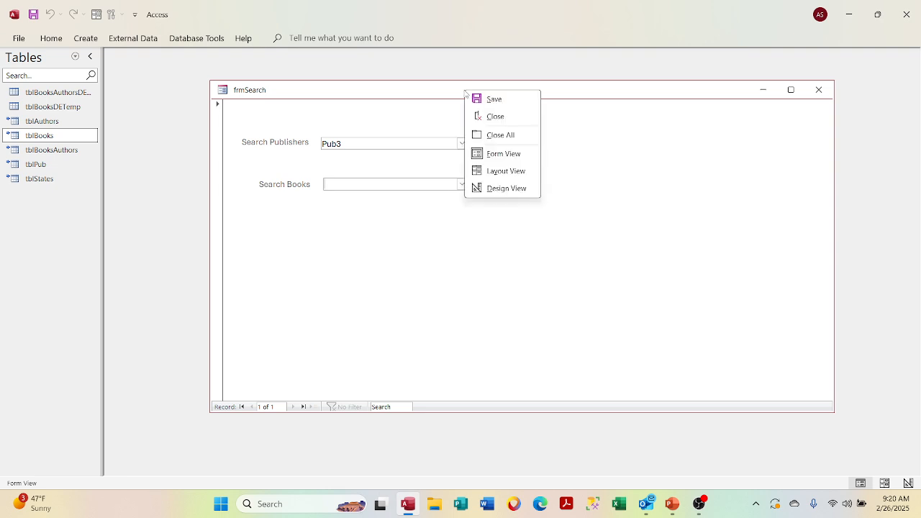
{"action": "left_click", "coordinate": [504, 159]}
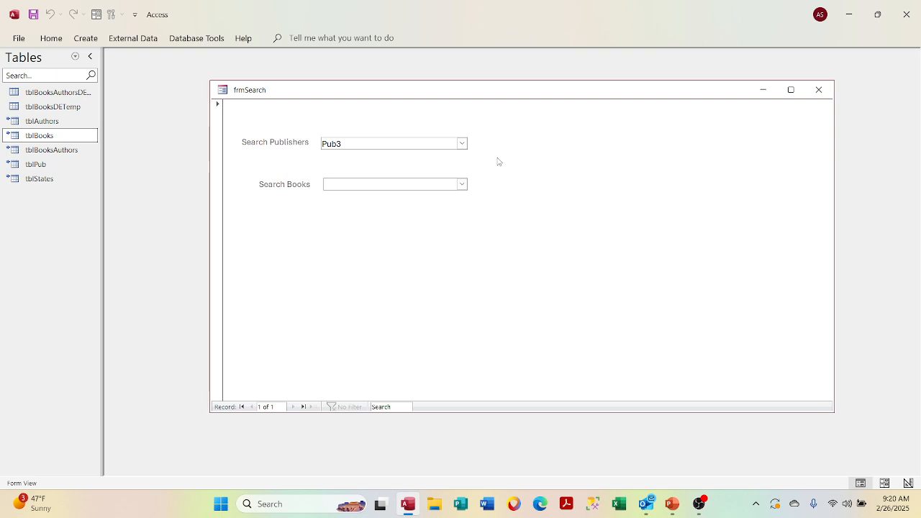
Switch frmSearch to Design View and create an After Update event procedure in VBA code for the Search Publishers combo box
{"action": "right_click", "coordinate": [474, 94]}
{"action": "left_click", "coordinate": [491, 189]}
{"action": "left_click", "coordinate": [402, 172]}
{"action": "right_click", "coordinate": [402, 172]}
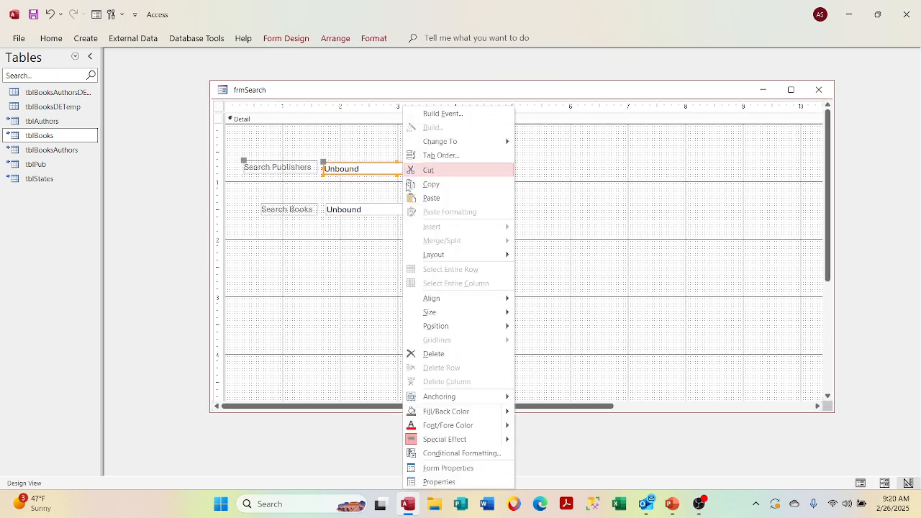
{"action": "left_click", "coordinate": [440, 482]}
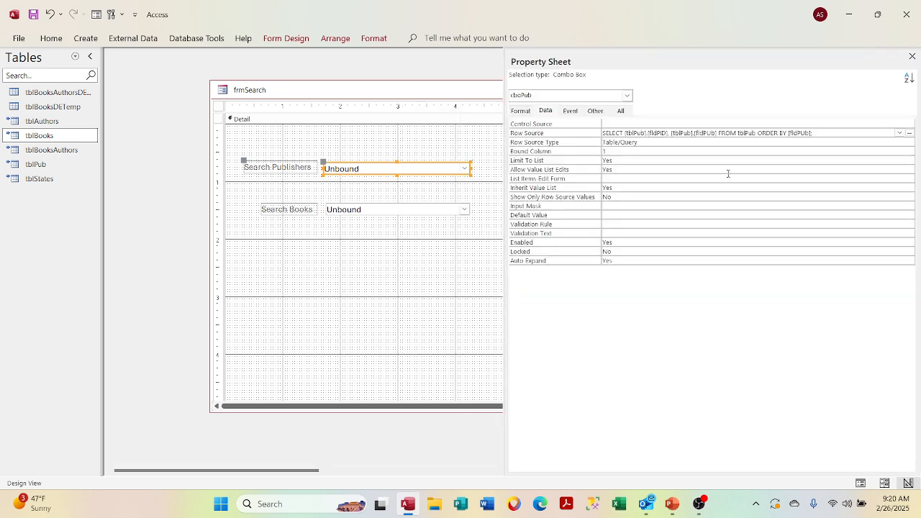
{"action": "left_click", "coordinate": [570, 111]}
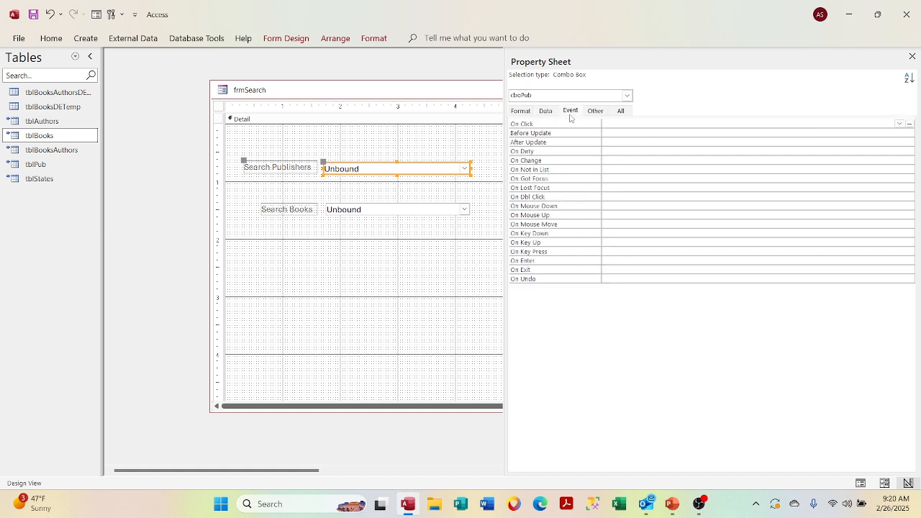
{"action": "left_click", "coordinate": [893, 141]}
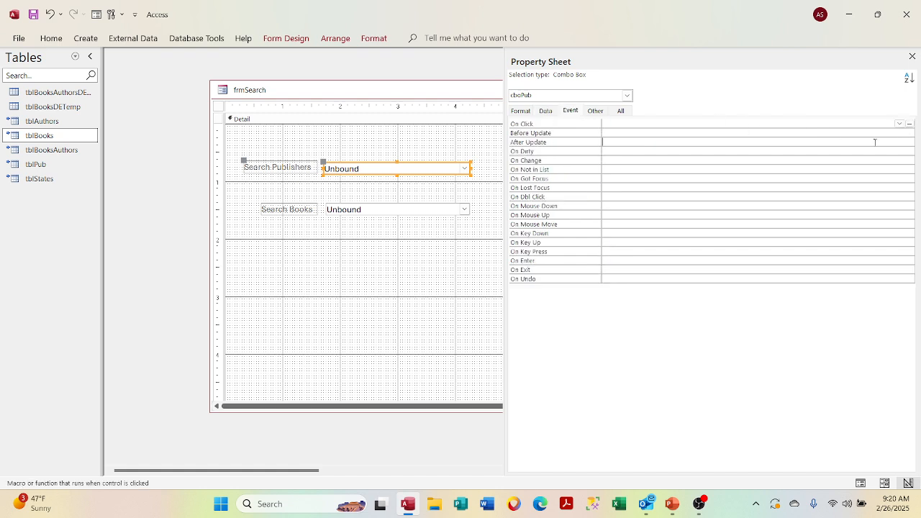
{"action": "left_click", "coordinate": [910, 142]}
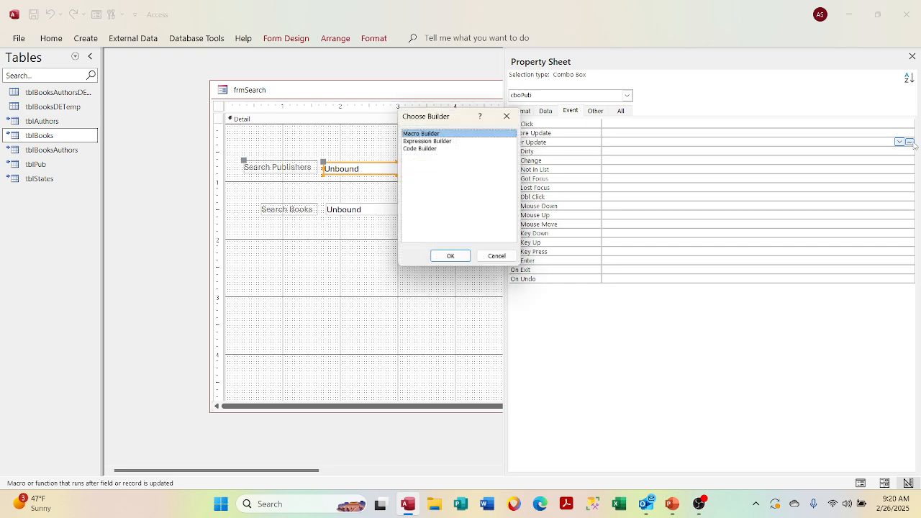
{"action": "double_click", "coordinate": [438, 148]}
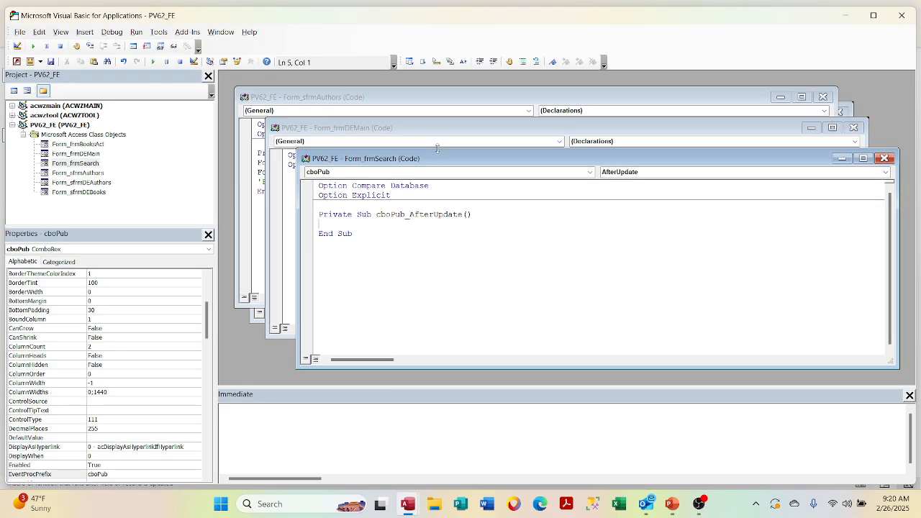
Add the statement Me.cboBooks.Requery to the cboPub_AfterUpdate procedure
{"action": "type", "text": "me.cb"}
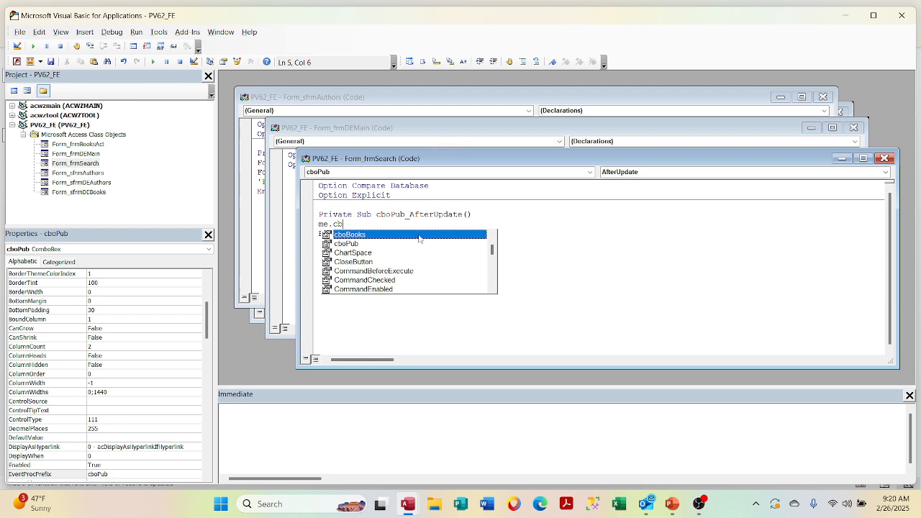
{"action": "double_click", "coordinate": [419, 235]}
{"action": "type", "text": ".r"}
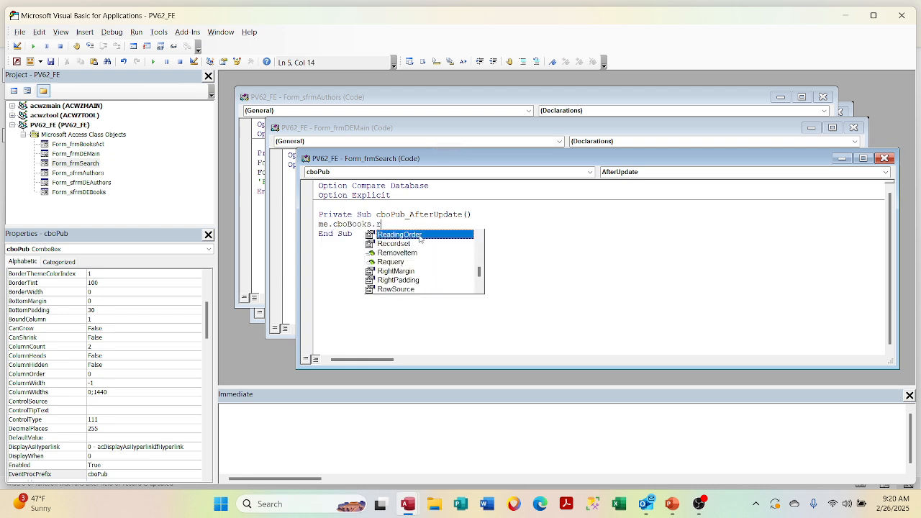
{"action": "type", "text": "equery"}
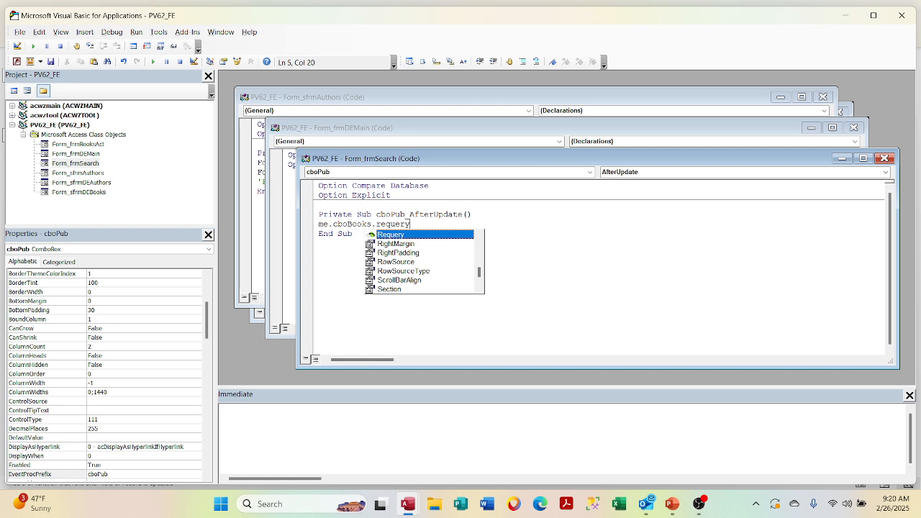
{"action": "left_click", "coordinate": [621, 235]}
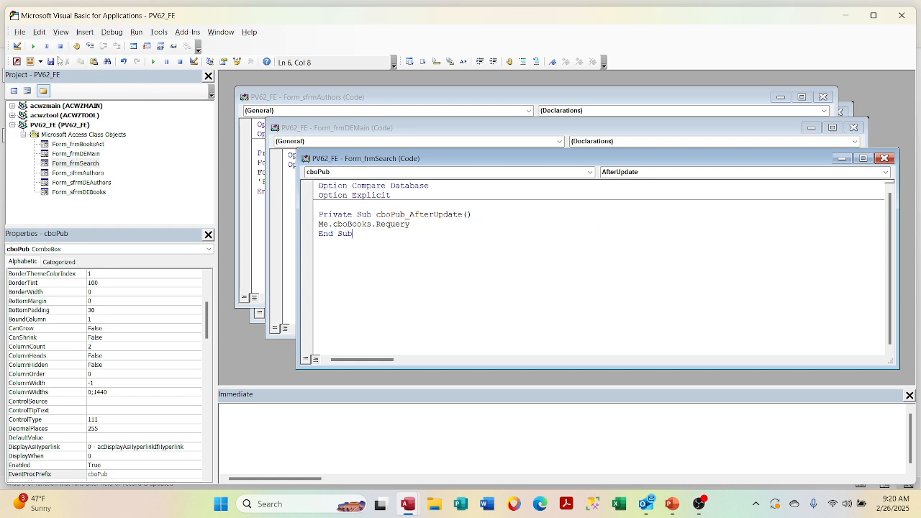
Compile the VBA project, return to the frmSearch design and close the combo box's properties
{"action": "left_click", "coordinate": [113, 34]}
{"action": "left_click", "coordinate": [119, 44]}
{"action": "left_click", "coordinate": [842, 20]}
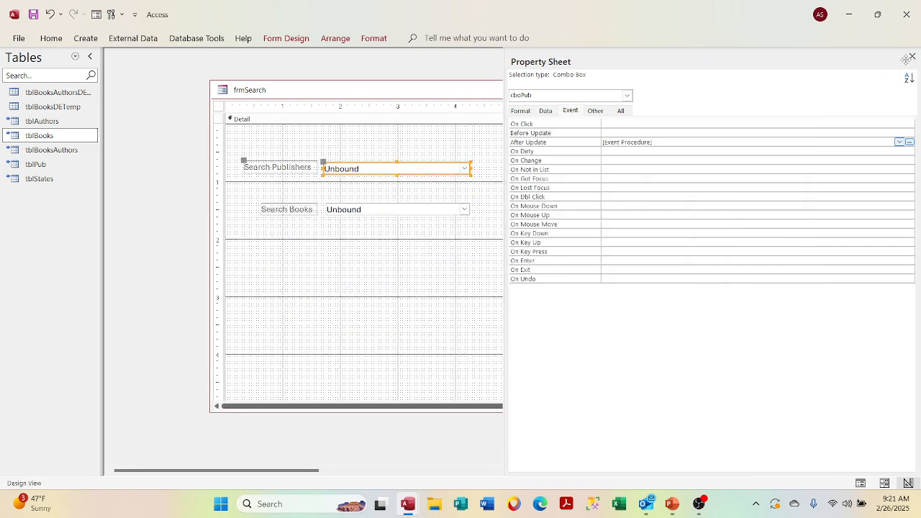
{"action": "left_click", "coordinate": [913, 56]}
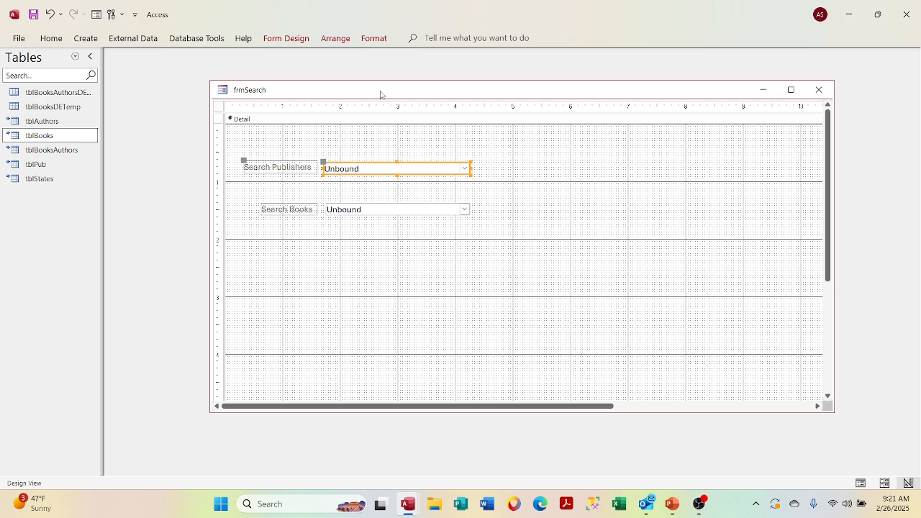
Open the Search Books combo box's row source query, qrySBooks, for editing in the Query Builder
{"action": "right_click", "coordinate": [364, 212]}
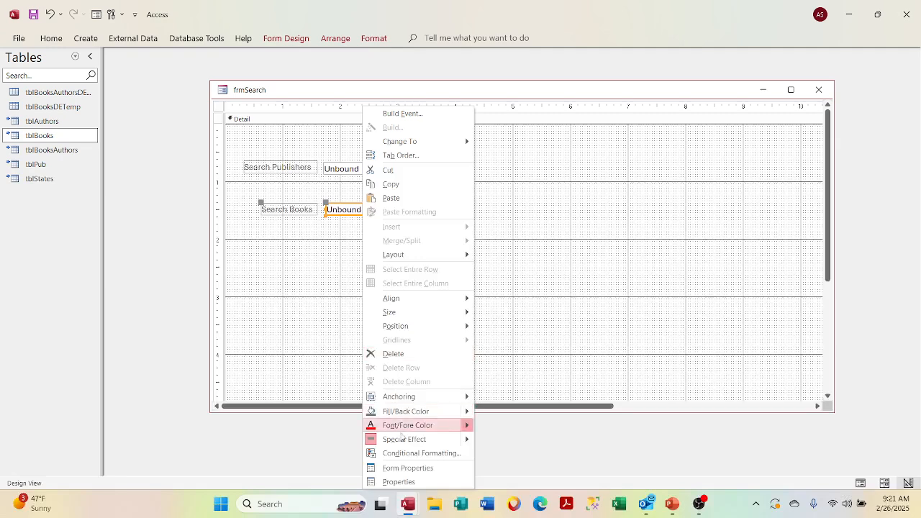
{"action": "left_click", "coordinate": [425, 481]}
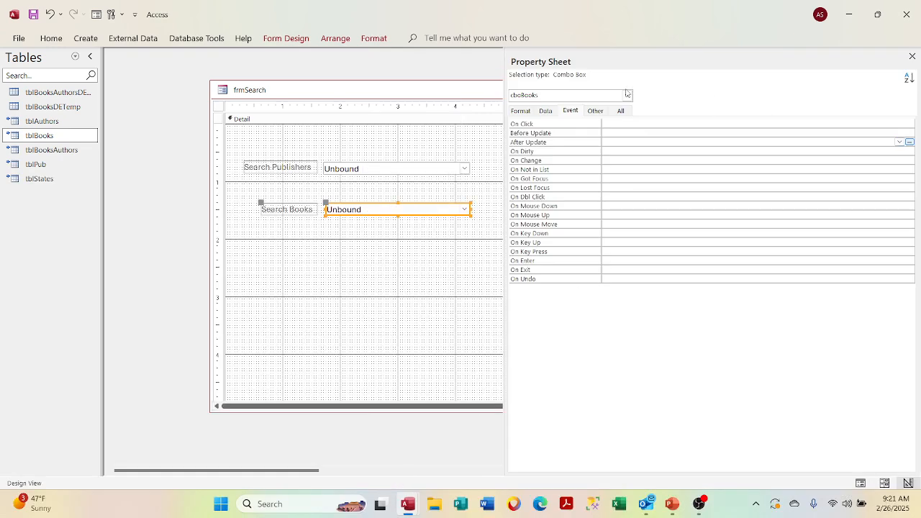
{"action": "left_click", "coordinate": [548, 112]}
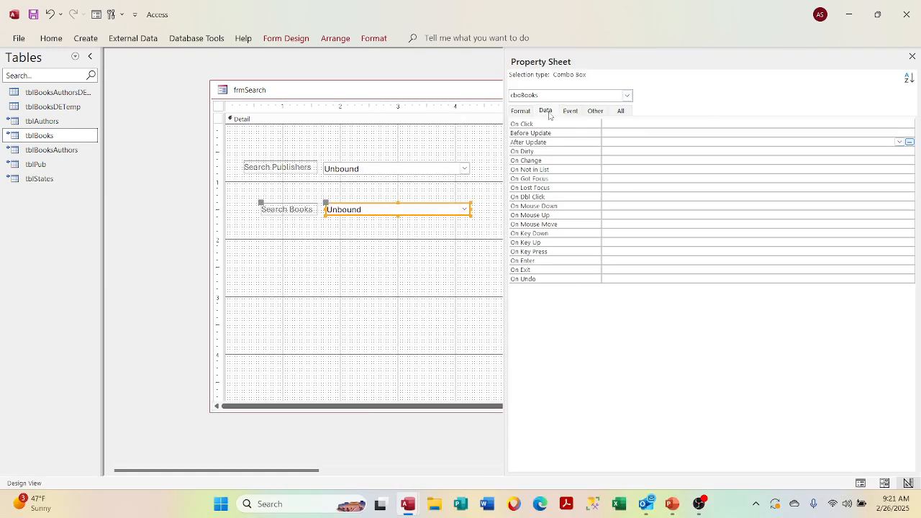
{"action": "left_click", "coordinate": [902, 134]}
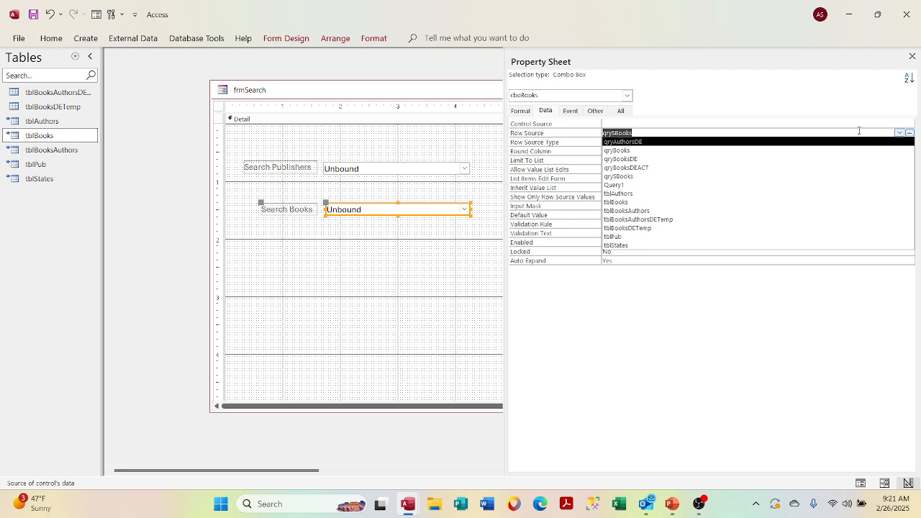
{"action": "left_click", "coordinate": [910, 133]}
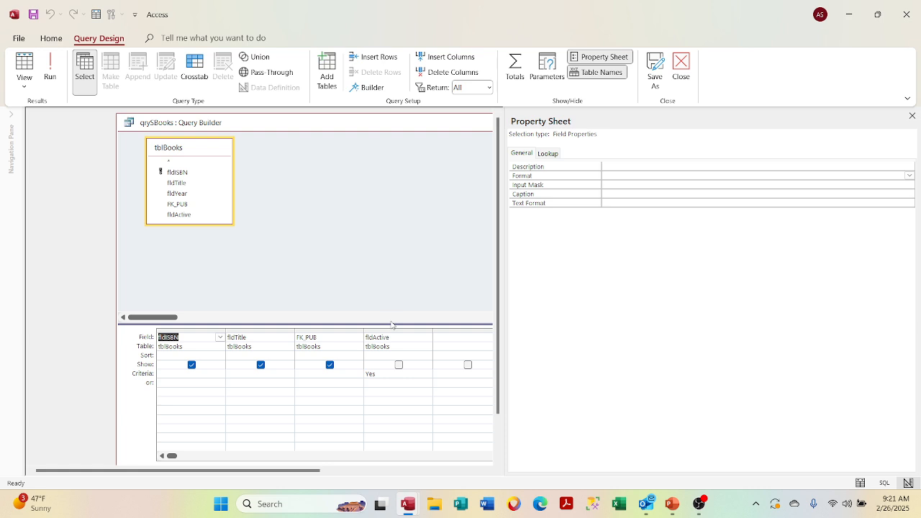
Build the criterion [Forms]![frmSearch]![cboPub] for the FK_PUB field of qrySBooks with the Expression Builder
{"action": "left_click", "coordinate": [305, 375]}
{"action": "right_click", "coordinate": [305, 375]}
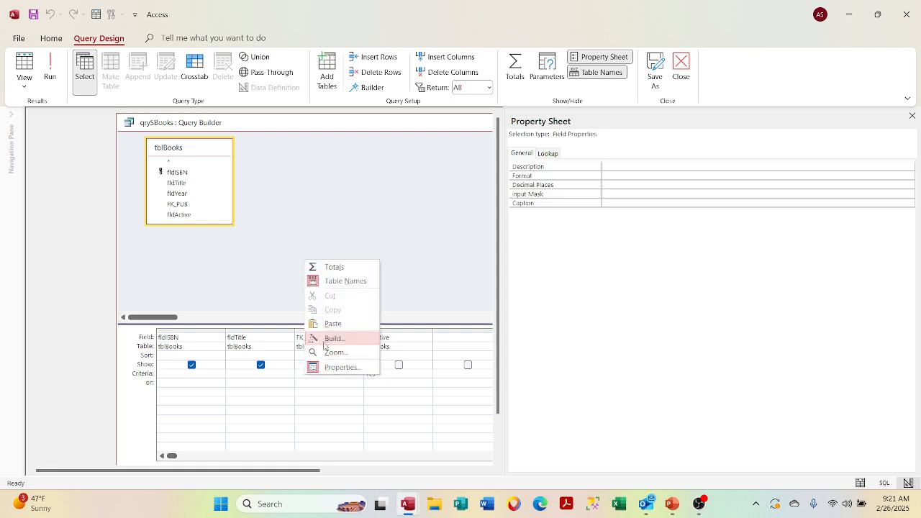
{"action": "left_click", "coordinate": [324, 344]}
{"action": "left_click", "coordinate": [338, 215]}
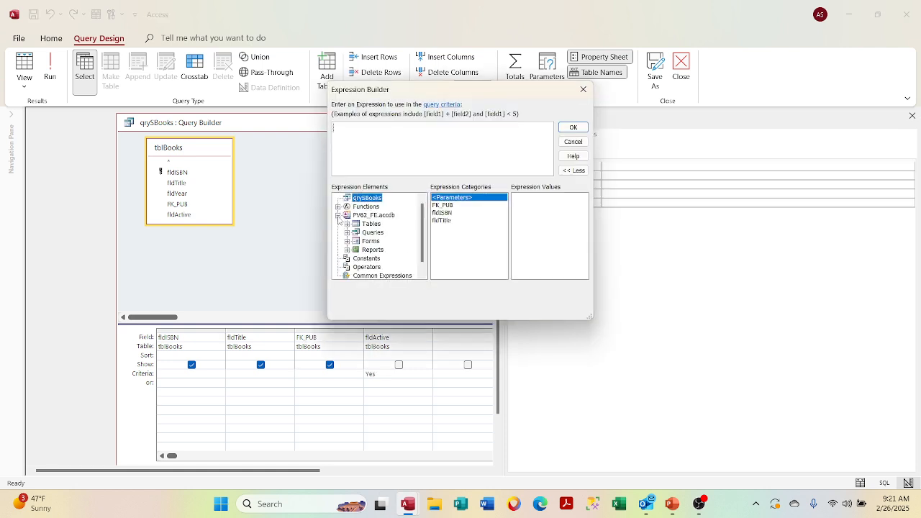
{"action": "left_click", "coordinate": [347, 241]}
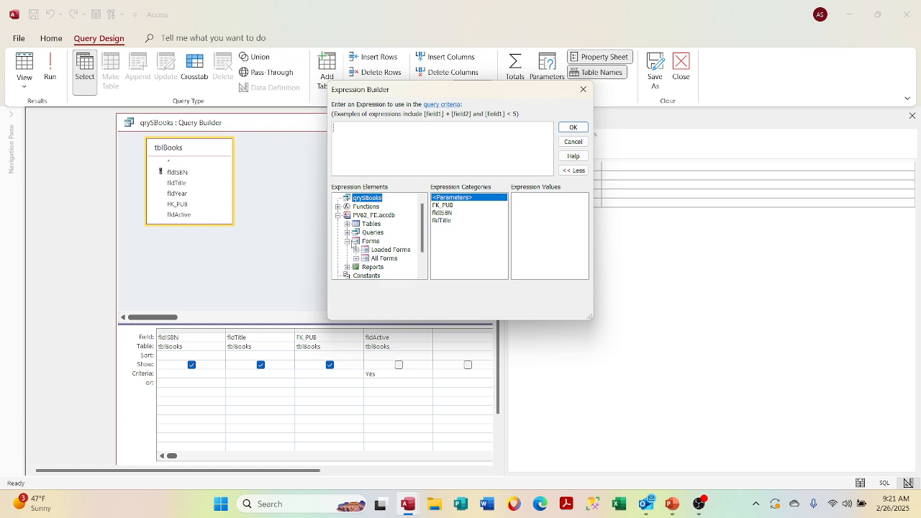
{"action": "left_click", "coordinate": [356, 250]}
{"action": "left_click", "coordinate": [379, 259]}
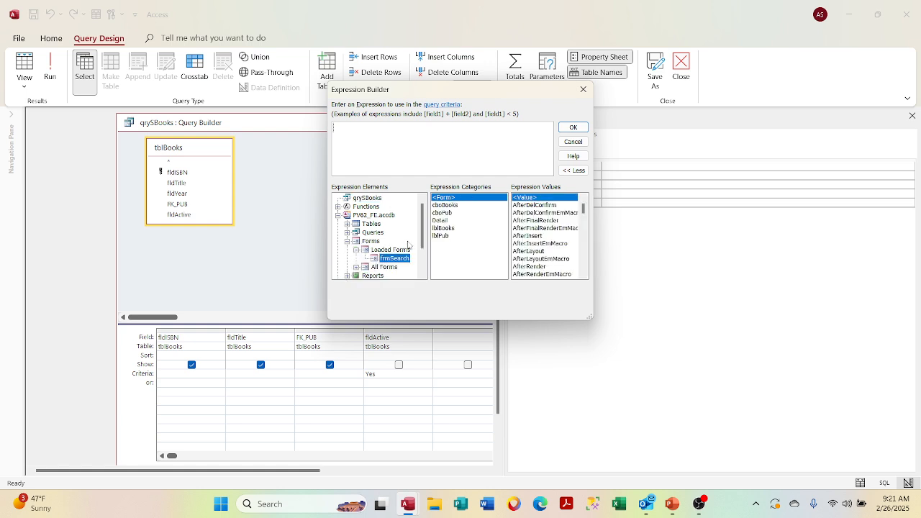
{"action": "double_click", "coordinate": [443, 213]}
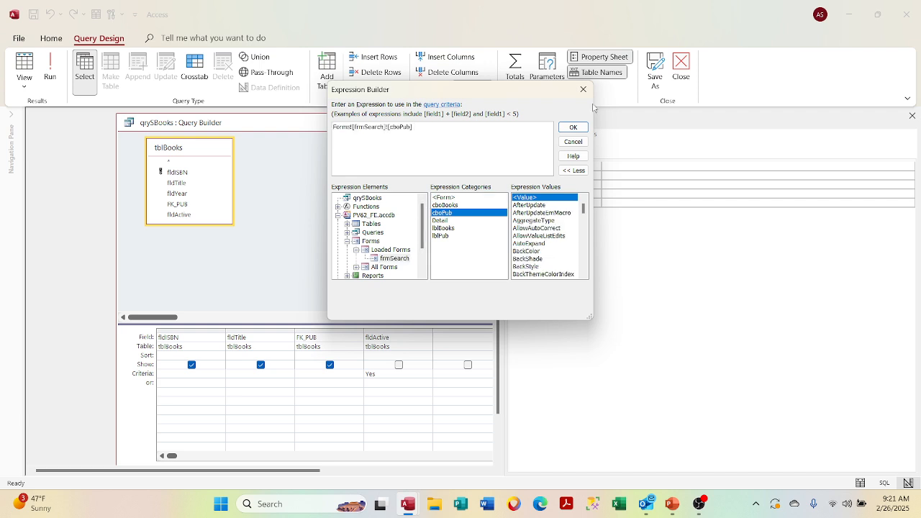
{"action": "left_click", "coordinate": [573, 127]}
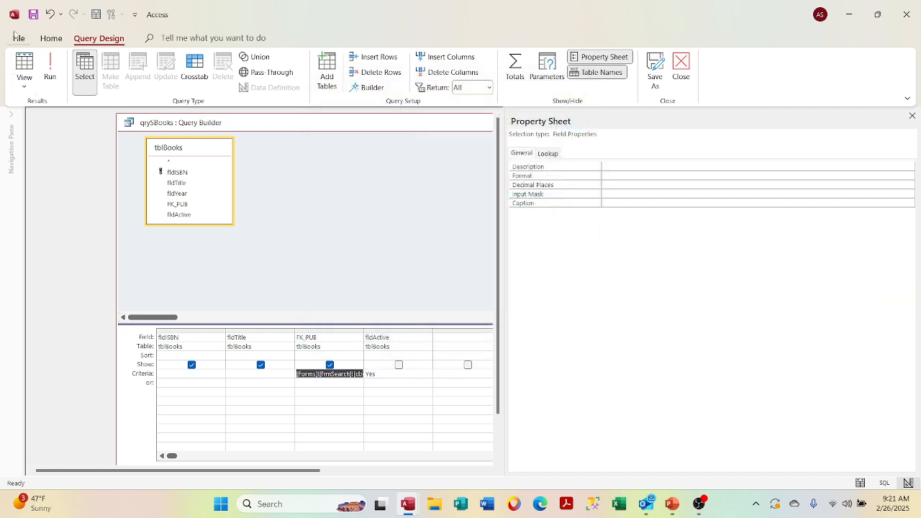
Save the qrySBooks query, then close the property sheet and the Query Builder
{"action": "left_click", "coordinate": [33, 14]}
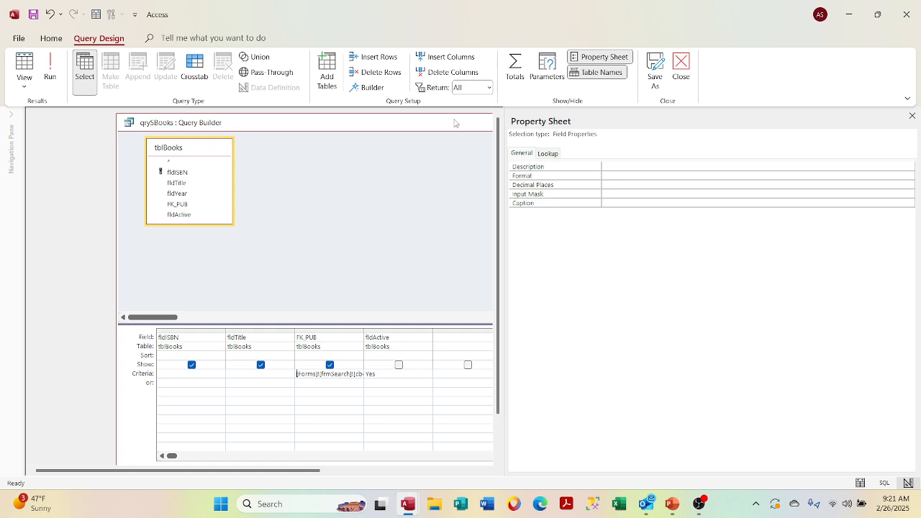
{"action": "left_click", "coordinate": [911, 117]}
{"action": "left_click", "coordinate": [581, 121]}
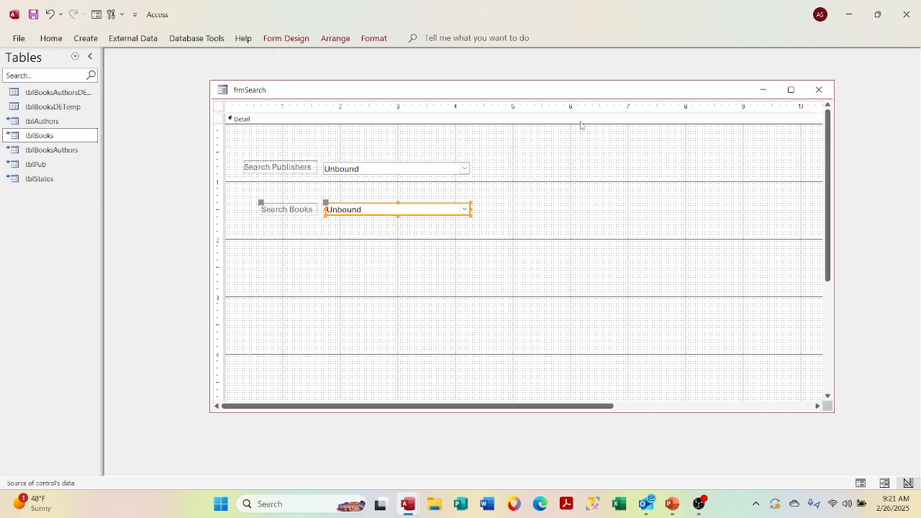
Reopen the Search Books combo box's row source query to check its FK_PUB criterion, and close it again
{"action": "right_click", "coordinate": [344, 209]}
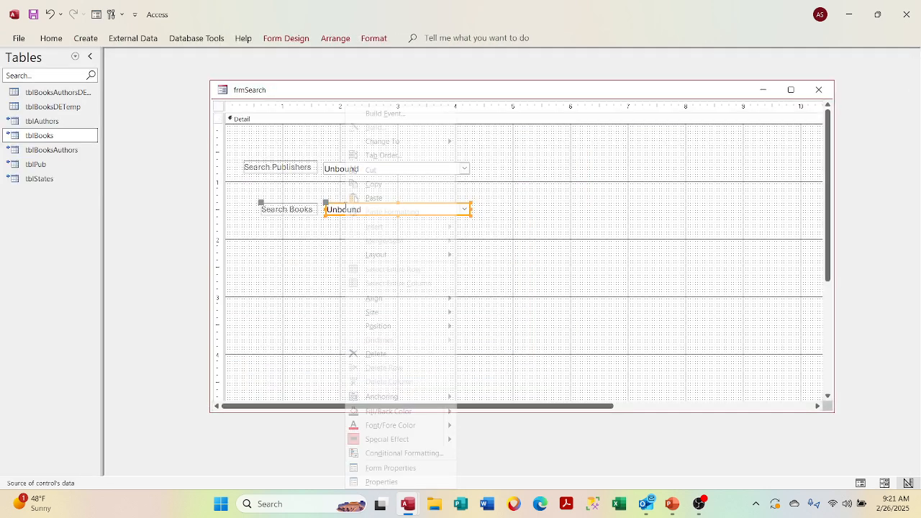
{"action": "left_click", "coordinate": [382, 481]}
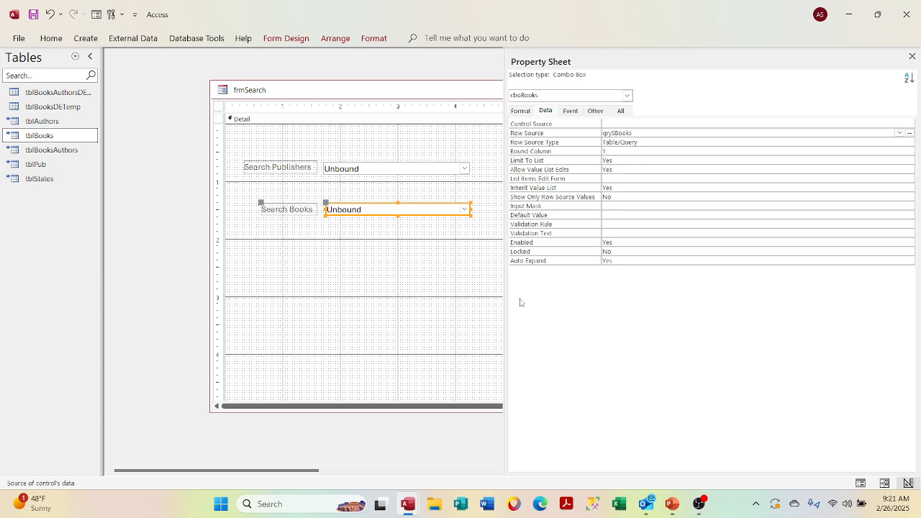
{"action": "left_click", "coordinate": [910, 134]}
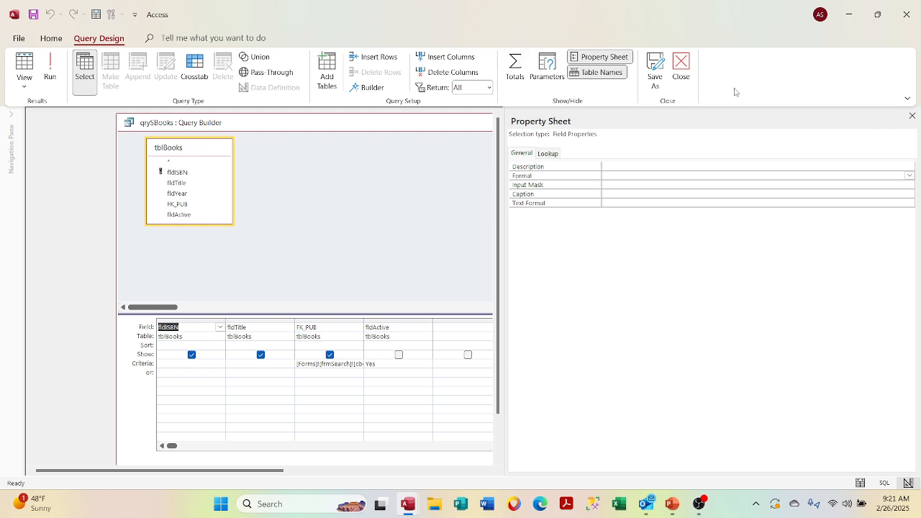
{"action": "key", "text": "Delete"}
{"action": "left_click", "coordinate": [913, 116]}
{"action": "left_click", "coordinate": [577, 122]}
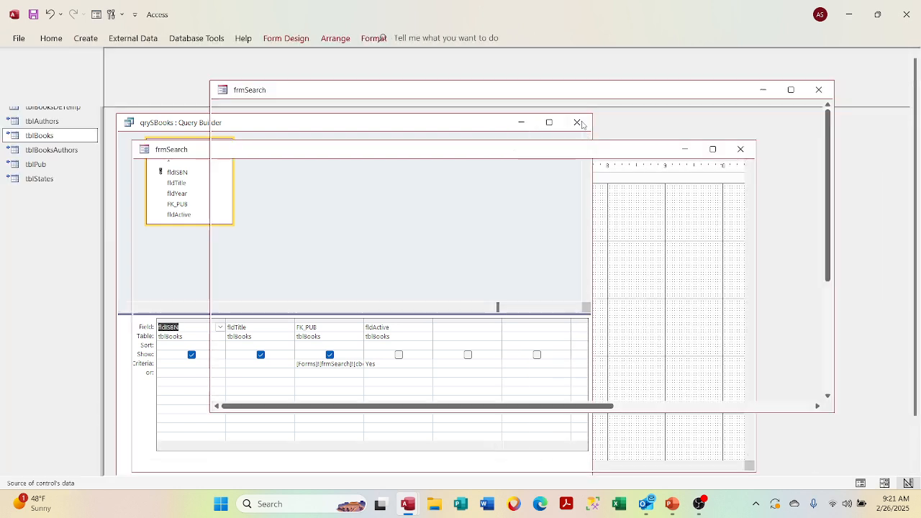
Open the frmSearch code module by creating an On Click event procedure for the Search Books combo box
{"action": "right_click", "coordinate": [364, 210]}
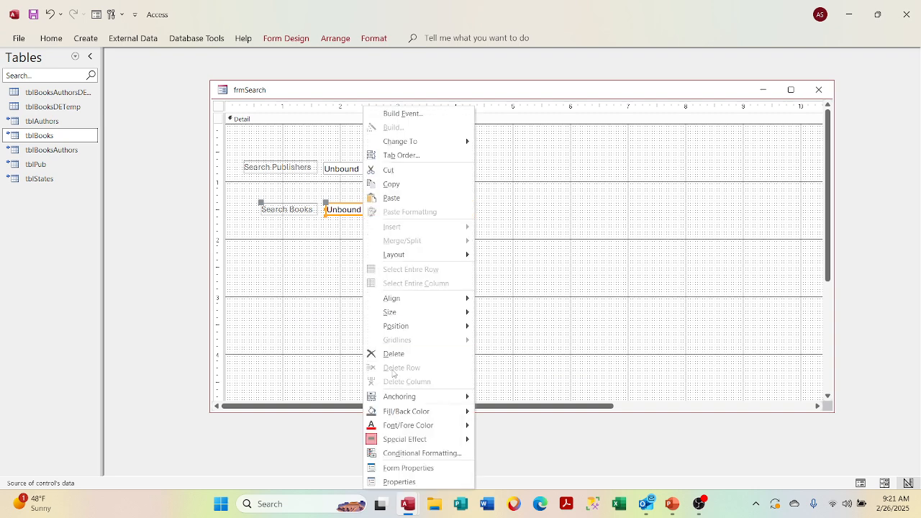
{"action": "left_click", "coordinate": [394, 483]}
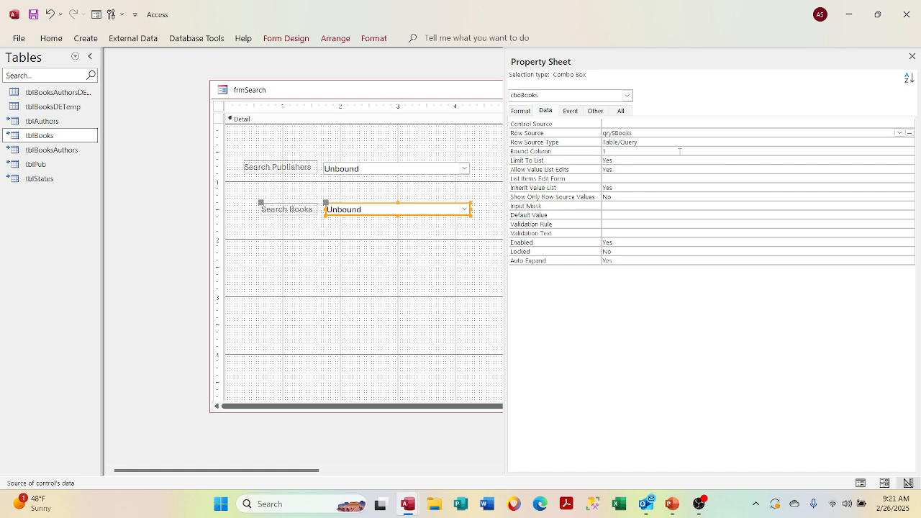
{"action": "left_click", "coordinate": [576, 113]}
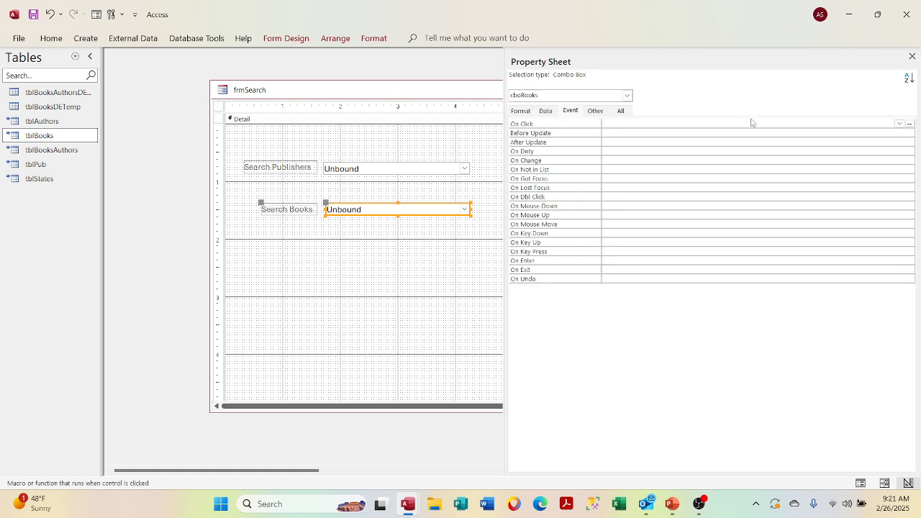
{"action": "left_click", "coordinate": [910, 126]}
{"action": "left_click", "coordinate": [421, 149]}
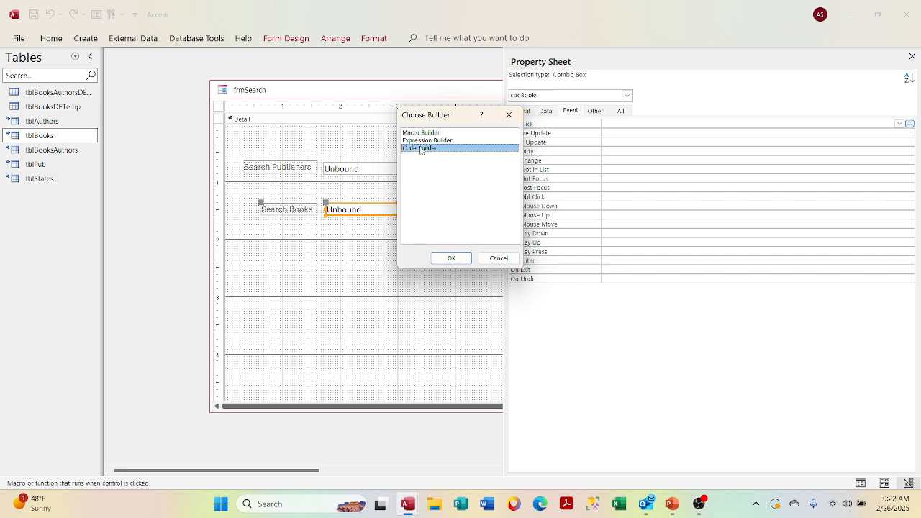
{"action": "double_click", "coordinate": [421, 148]}
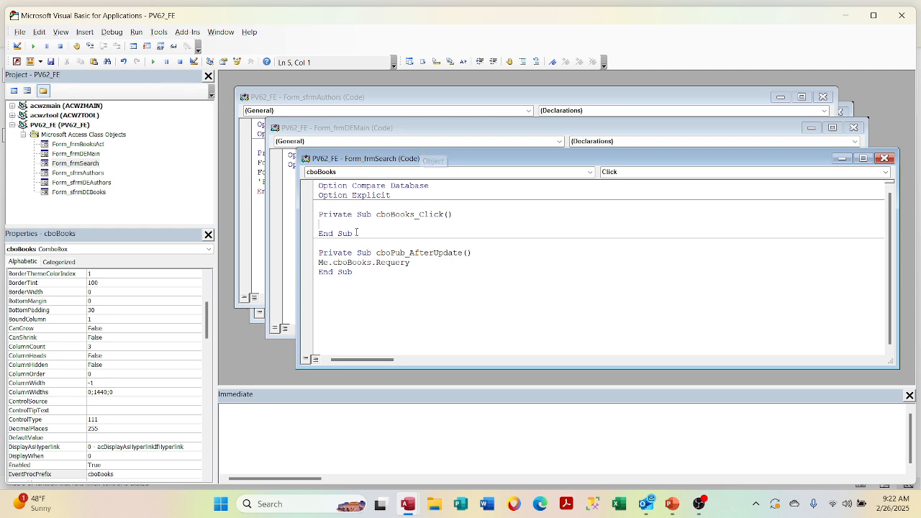
Delete the cboBooks_Click and cboPub_AfterUpdate procedures from the frmSearch code module
{"action": "left_click_drag", "start_coordinate": [353, 233], "coordinate": [287, 208]}
{"action": "key", "text": "Delete"}
{"action": "key", "text": "BackSpace"}
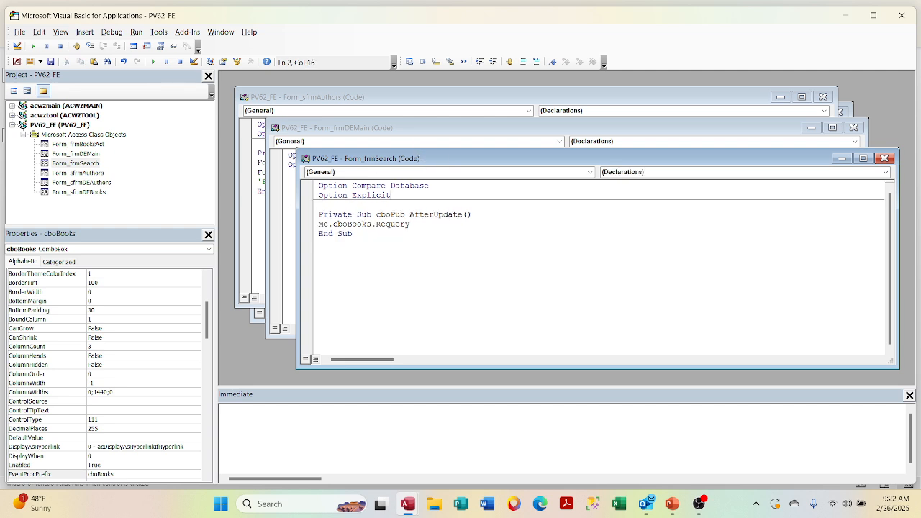
{"action": "left_click_drag", "start_coordinate": [355, 234], "coordinate": [311, 210]}
{"action": "key", "text": "Delete"}
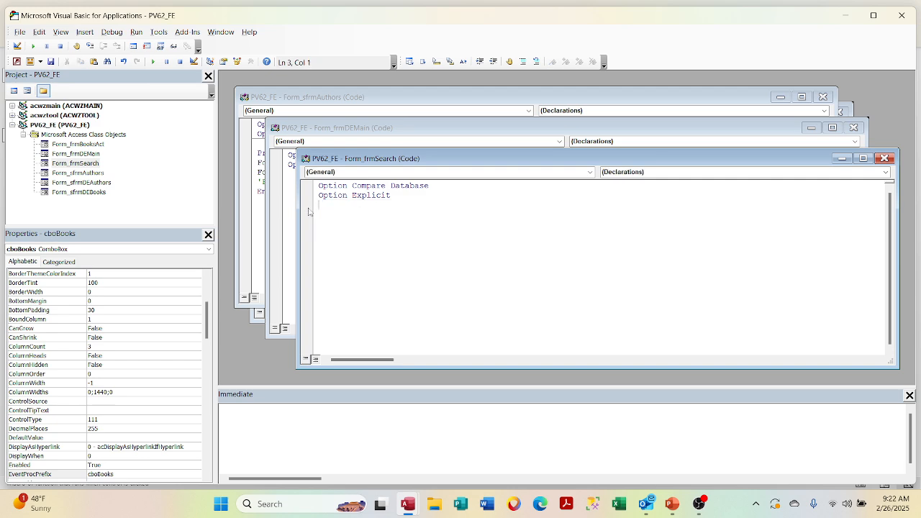
{"action": "key", "text": "BackSpace"}
Return to the frmSearch design, select the Search Publishers combo box and close its property sheet
{"action": "mouse_move", "coordinate": [408, 504]}
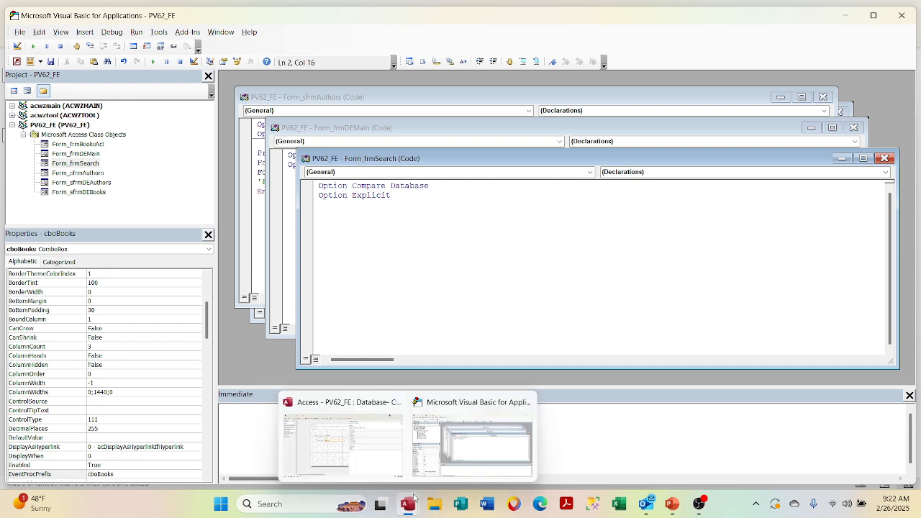
{"action": "left_click", "coordinate": [452, 443]}
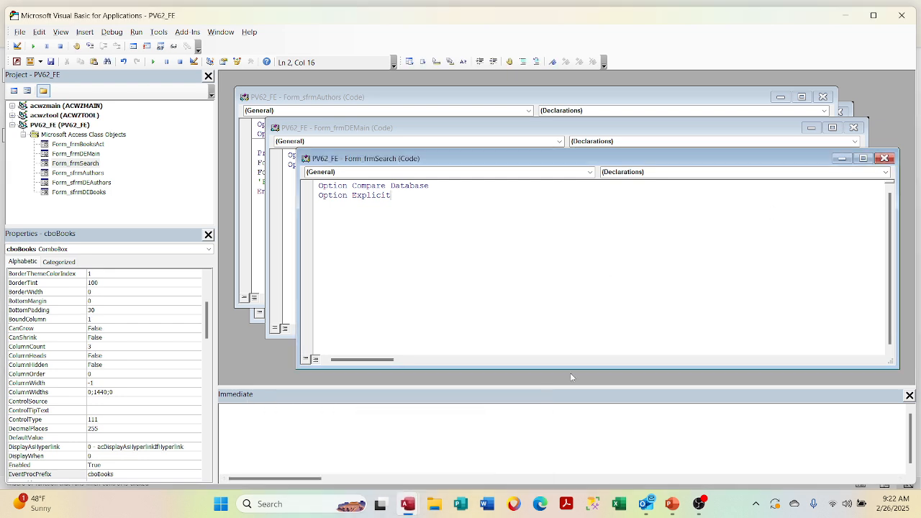
{"action": "mouse_move", "coordinate": [402, 513]}
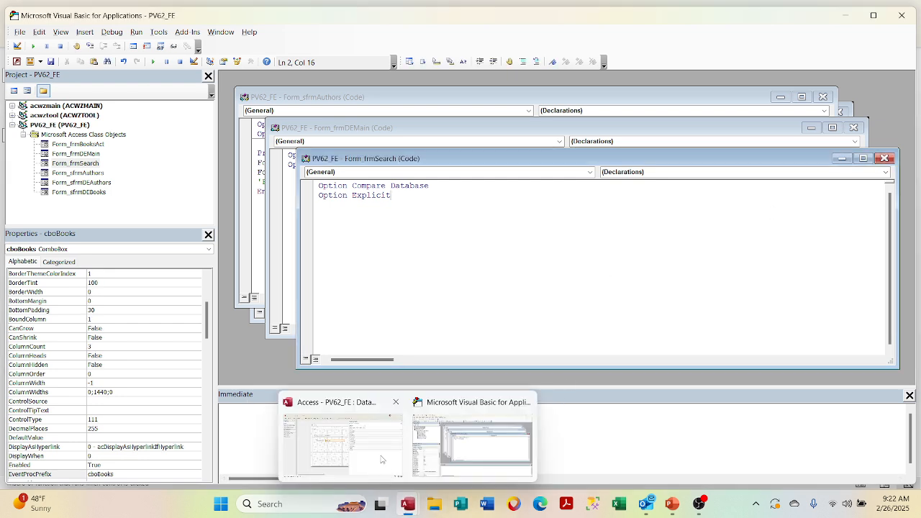
{"action": "left_click", "coordinate": [382, 459]}
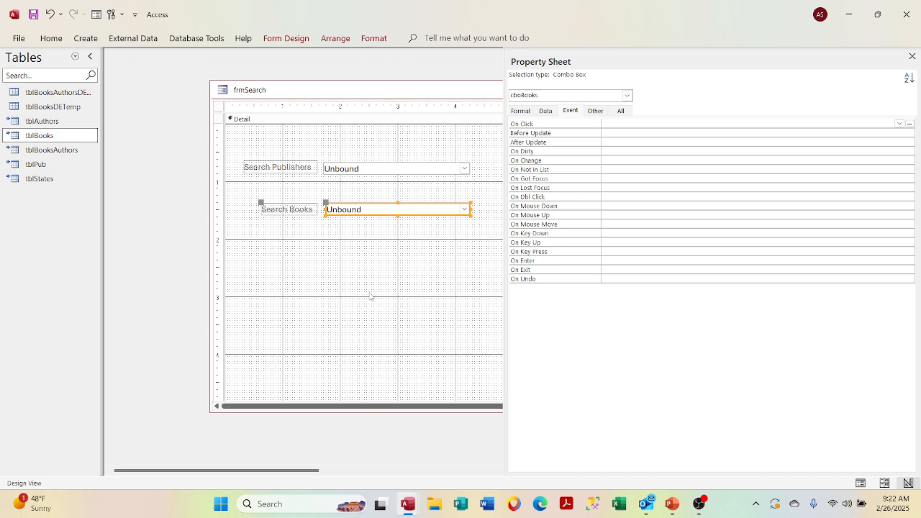
{"action": "left_click", "coordinate": [397, 171]}
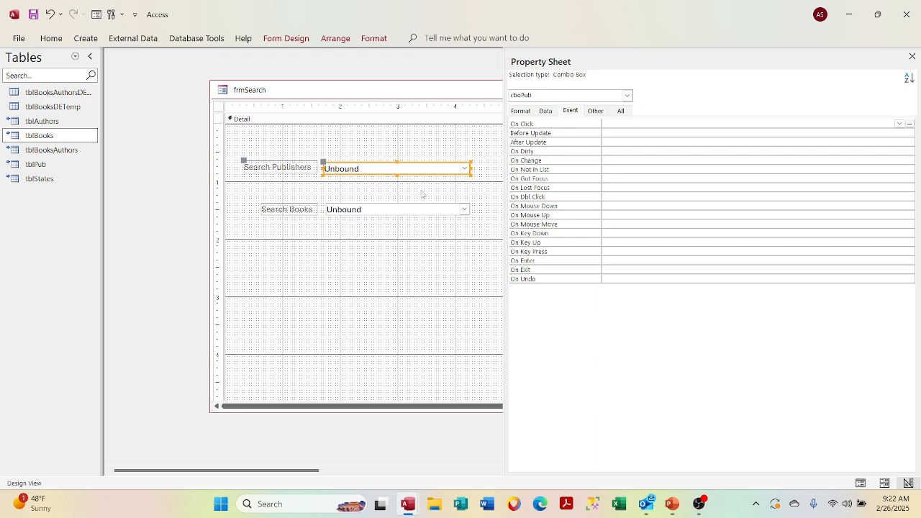
{"action": "left_click", "coordinate": [912, 56]}
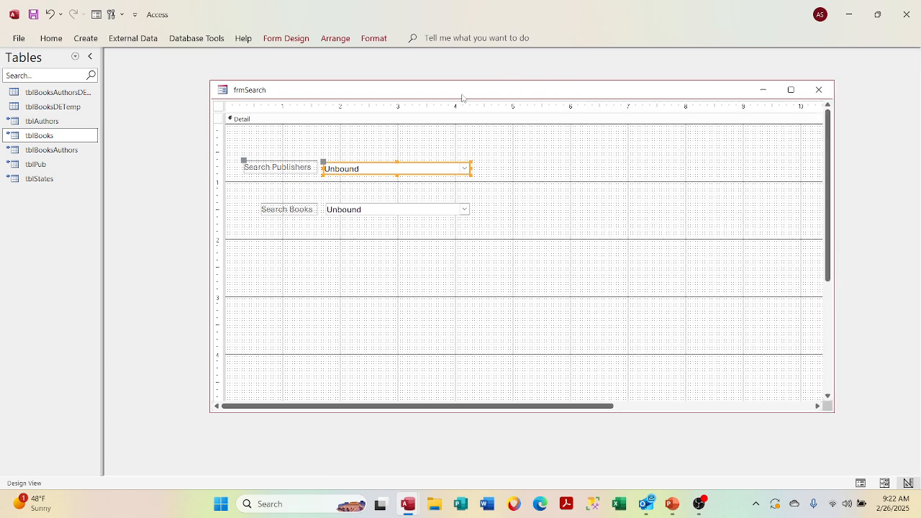
Switch frmSearch from Design View to Form View
{"action": "key", "text": "super+s"}
{"action": "left_click", "coordinate": [718, 90]}
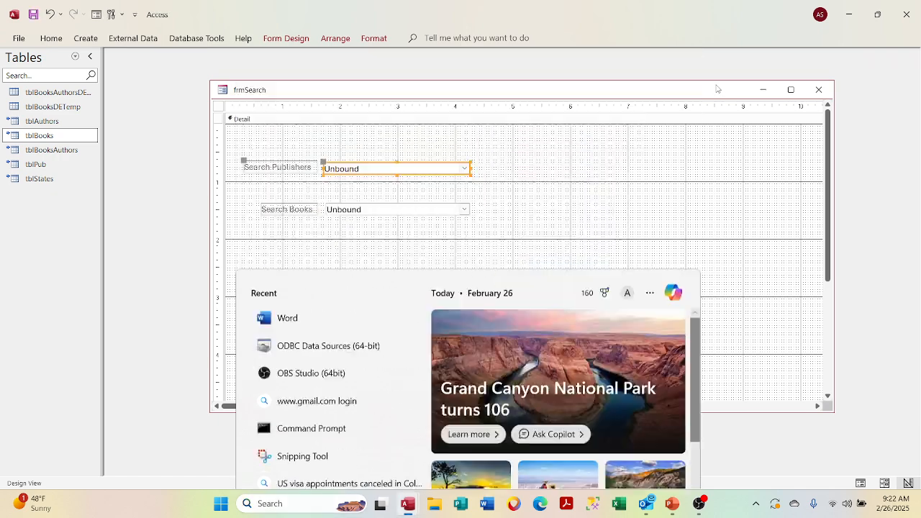
{"action": "right_click", "coordinate": [717, 88]}
{"action": "left_click", "coordinate": [728, 147]}
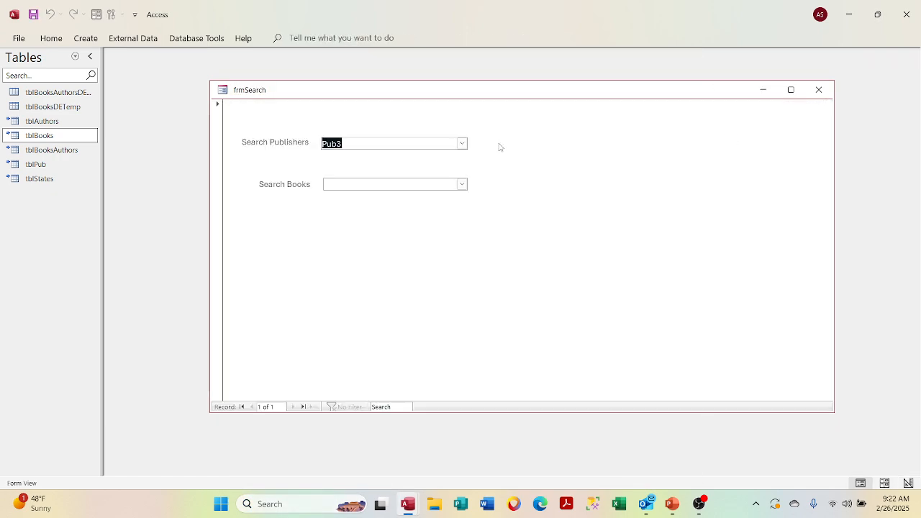
Clear Search Publishers, choose Pub2 and check which titles Search Books offers
{"action": "key", "text": "Delete"}
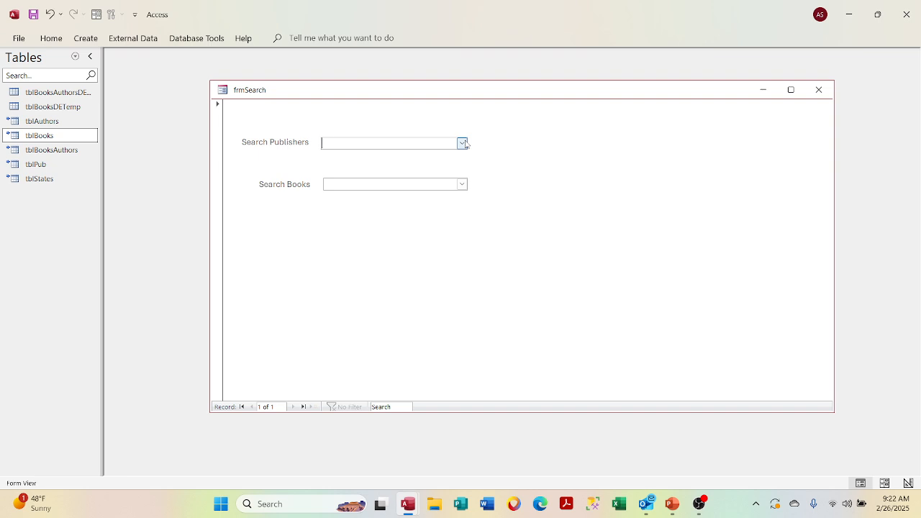
{"action": "right_click", "coordinate": [464, 144]}
{"action": "key", "text": "Escape"}
{"action": "left_click", "coordinate": [463, 144]}
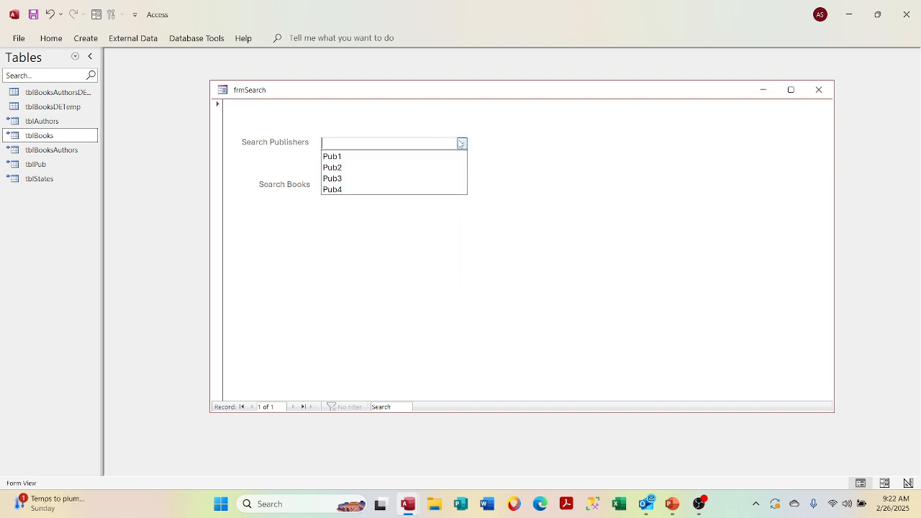
{"action": "left_click", "coordinate": [443, 168]}
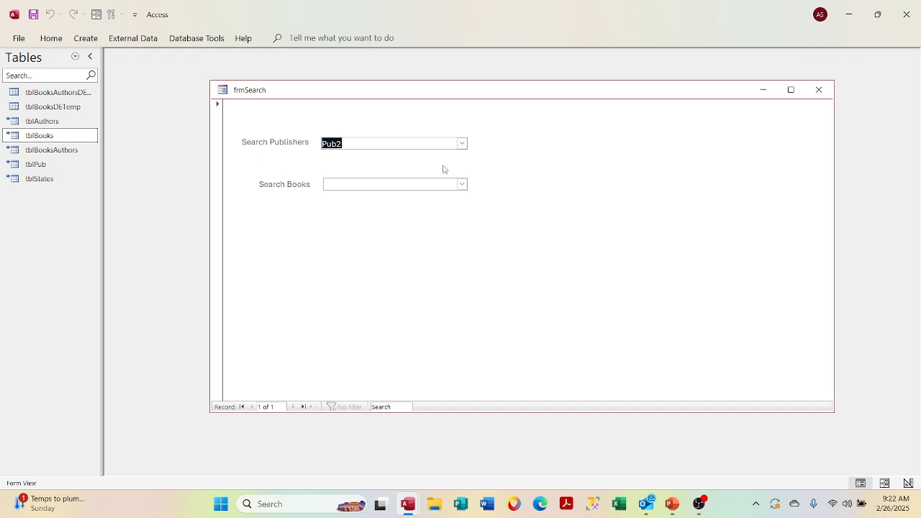
{"action": "left_click", "coordinate": [404, 185]}
{"action": "double_click", "coordinate": [386, 145]}
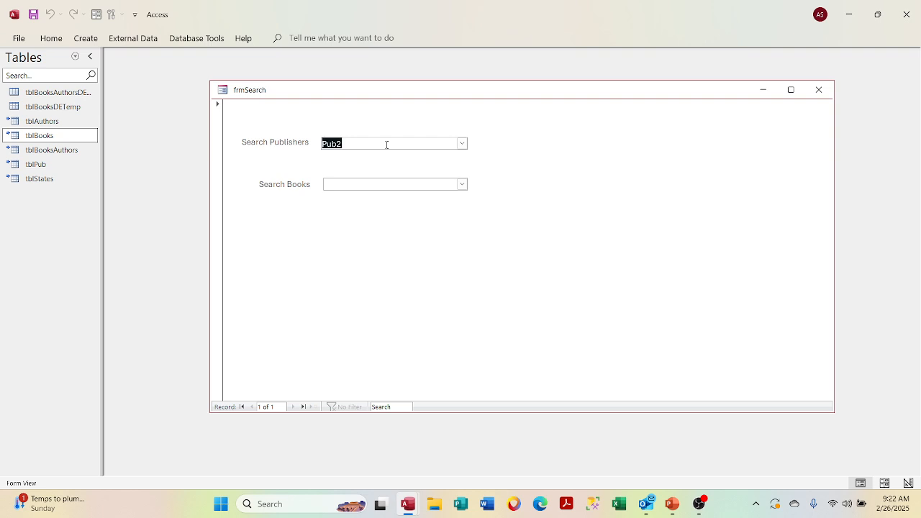
{"action": "left_click", "coordinate": [463, 184]}
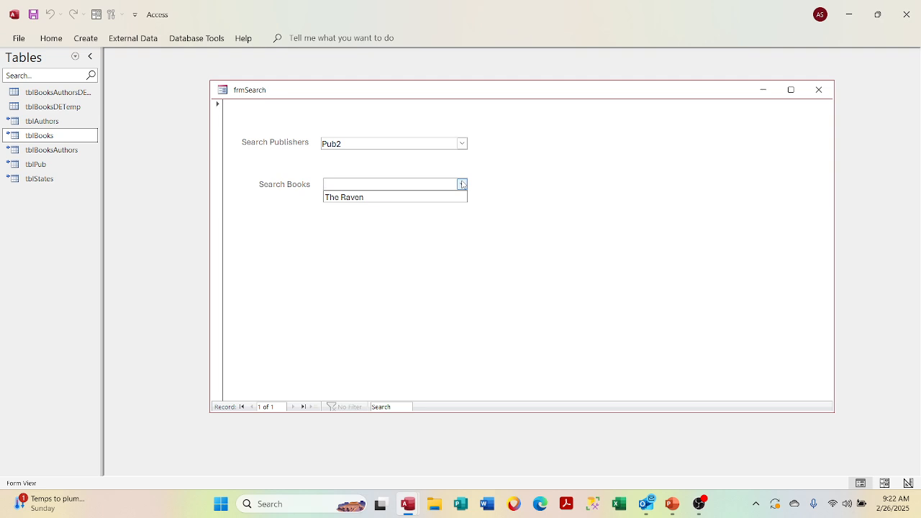
{"action": "left_click", "coordinate": [463, 184]}
{"action": "right_click", "coordinate": [463, 183]}
Choose Pub3 in Search Publishers and check which titles Search Books offers
{"action": "left_click", "coordinate": [464, 146]}
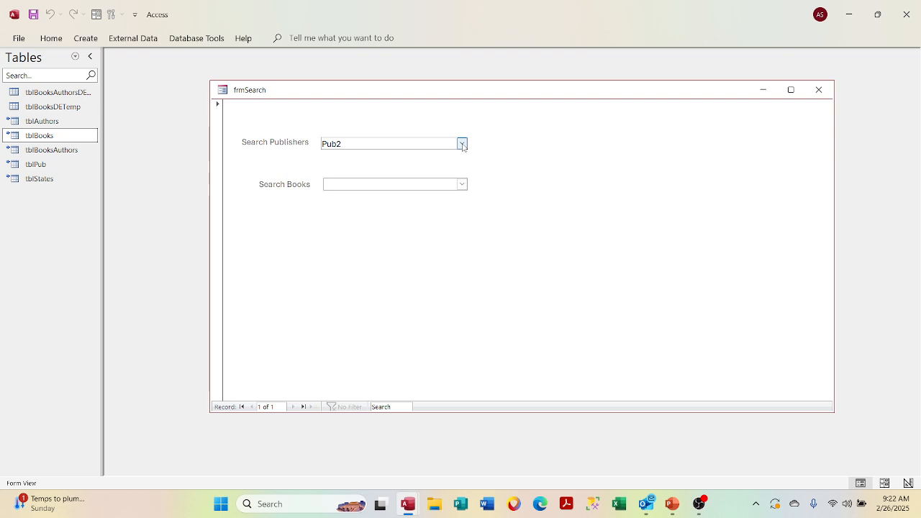
{"action": "left_click", "coordinate": [463, 144]}
{"action": "left_click", "coordinate": [448, 178]}
{"action": "left_click", "coordinate": [462, 183]}
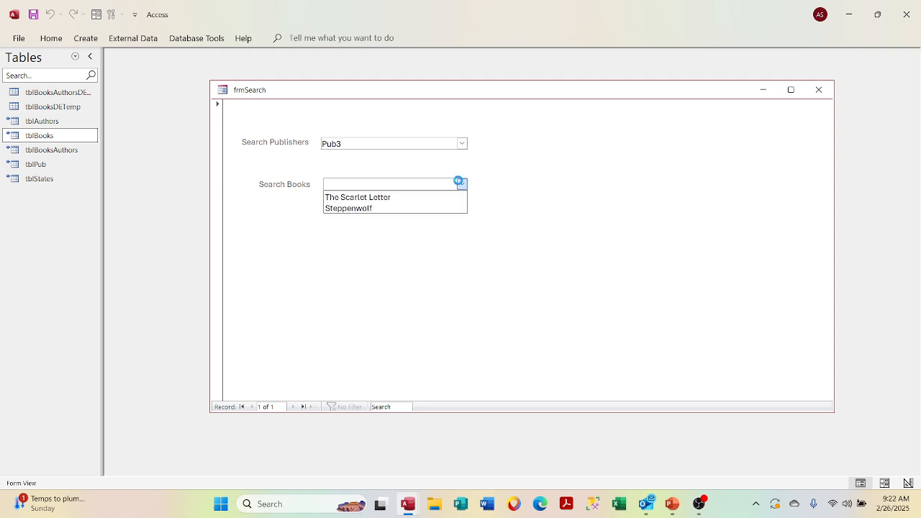
Choose Pub4 in Search Publishers and check which titles Search Books offers
{"action": "left_click", "coordinate": [463, 144]}
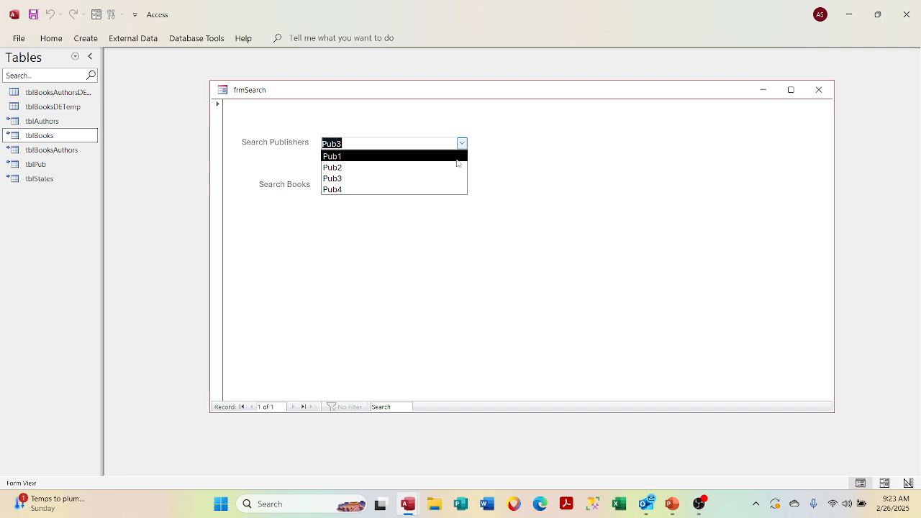
{"action": "left_click", "coordinate": [442, 189]}
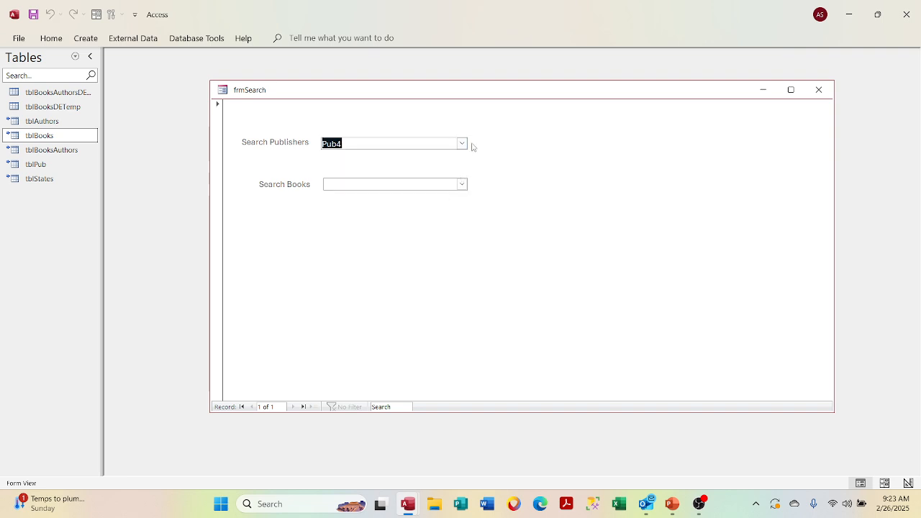
{"action": "left_click", "coordinate": [461, 183]}
Choose Pub1 in Search Publishers and check which titles Search Books offers
{"action": "left_click", "coordinate": [462, 143]}
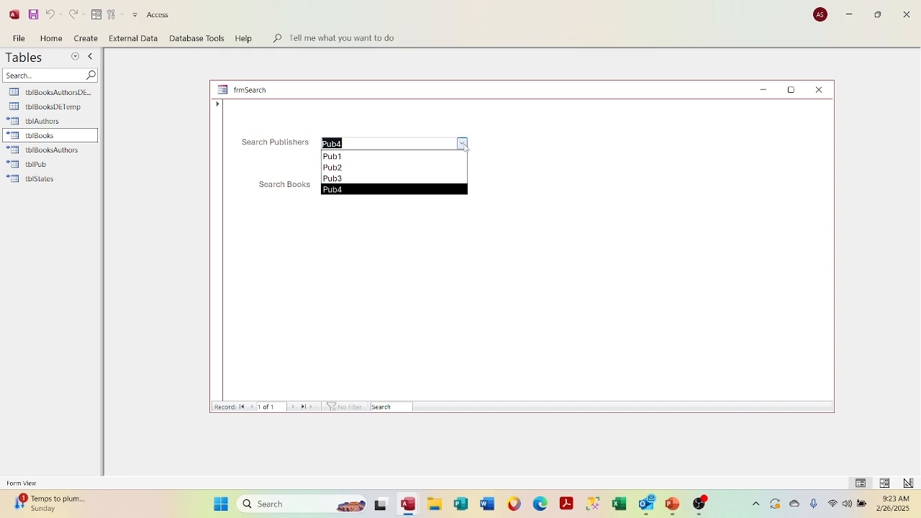
{"action": "left_click", "coordinate": [457, 154]}
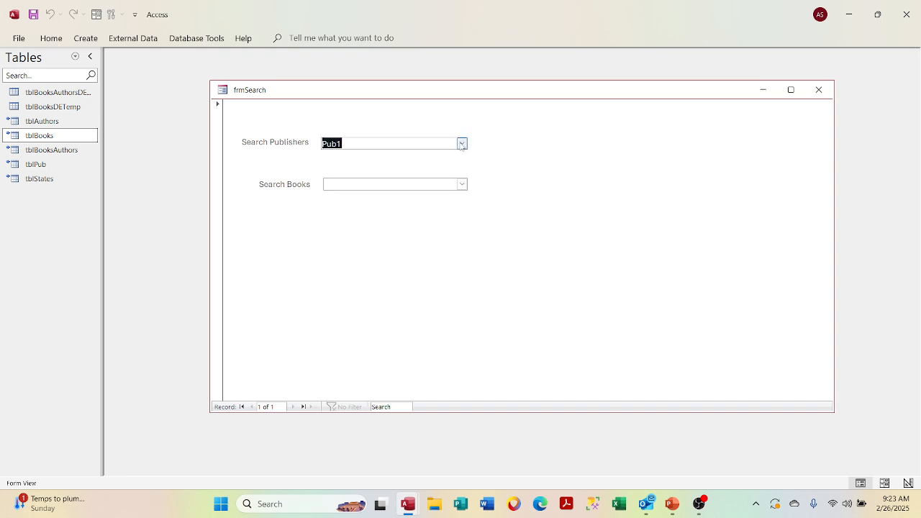
{"action": "left_click", "coordinate": [462, 183]}
{"action": "right_click", "coordinate": [463, 185]}
{"action": "left_click", "coordinate": [498, 142]}
Switch frmSearch to Design View, duplicate the Search Books combo box with its label and place the copy below the original
{"action": "right_click", "coordinate": [360, 92]}
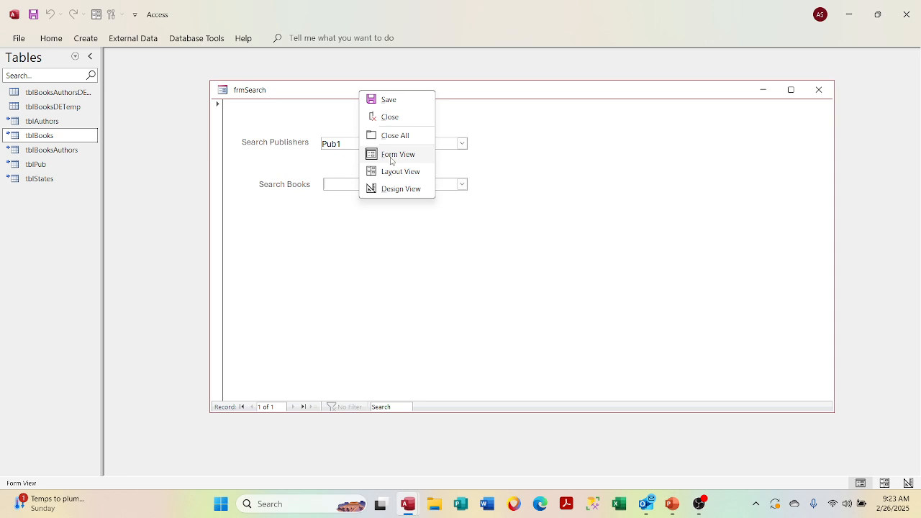
{"action": "left_click", "coordinate": [389, 190]}
{"action": "left_click", "coordinate": [394, 208]}
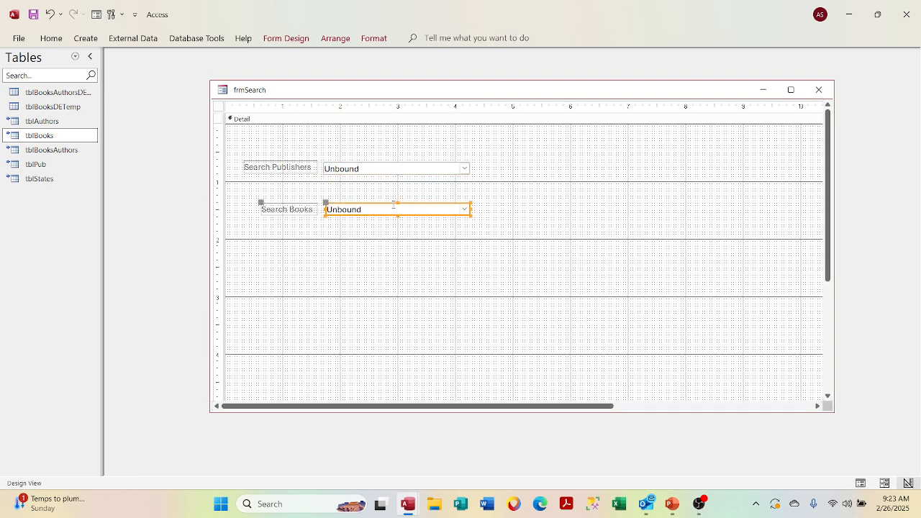
{"action": "left_click", "coordinate": [372, 286]}
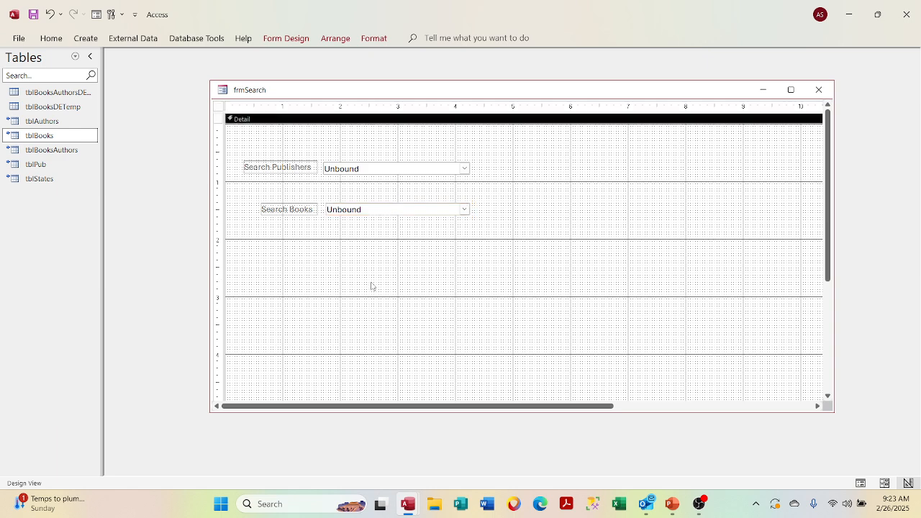
{"action": "key", "text": "ctrl+v"}
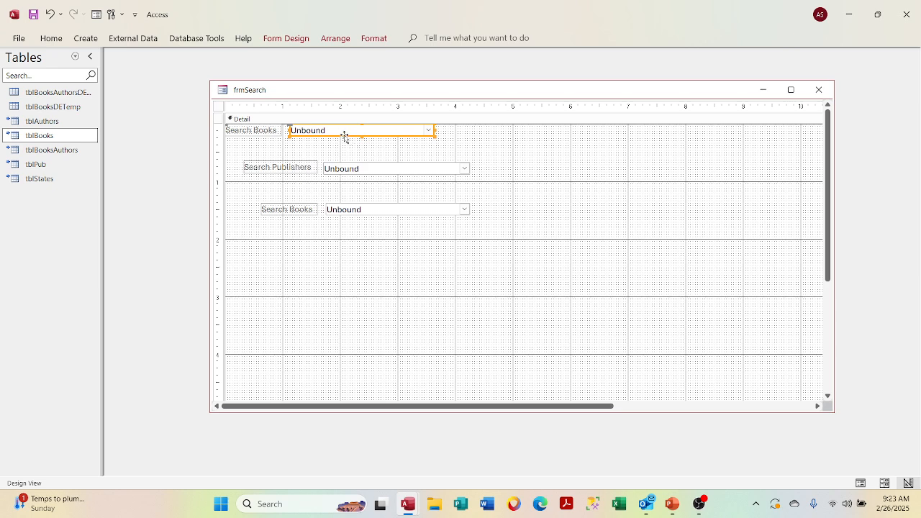
{"action": "left_click_drag", "start_coordinate": [340, 136], "coordinate": [376, 255]}
Change the copied combo box's label to Search Authors and close the property sheet
{"action": "double_click", "coordinate": [316, 248]}
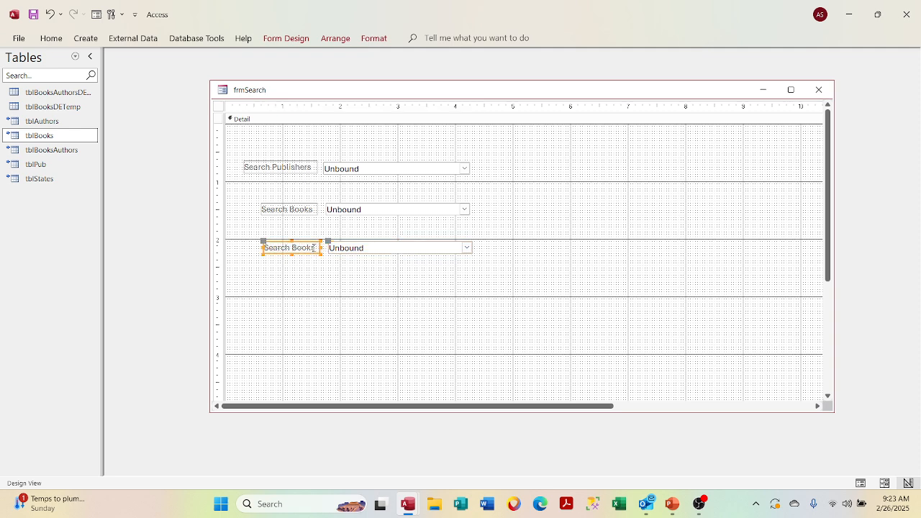
{"action": "double_click", "coordinate": [315, 247]}
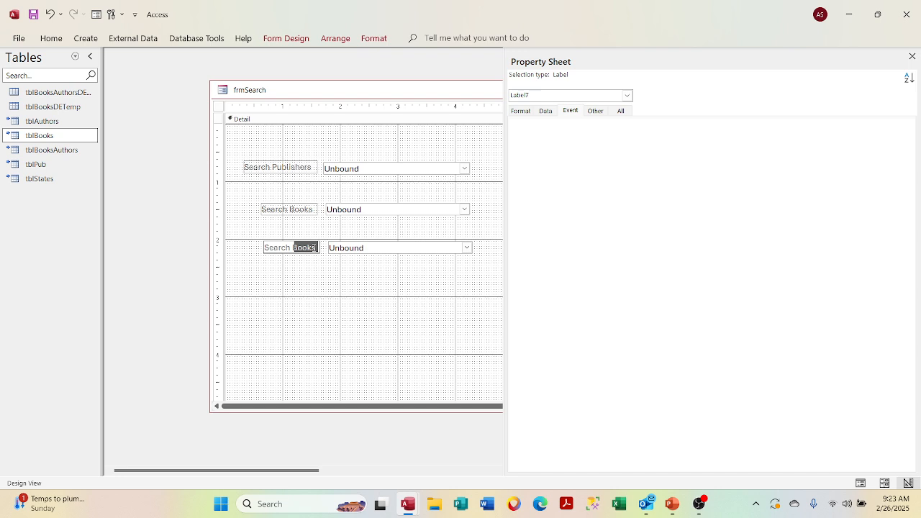
{"action": "key", "text": "BackSpace"}
{"action": "type", "text": "Authors"}
{"action": "left_click", "coordinate": [910, 57]}
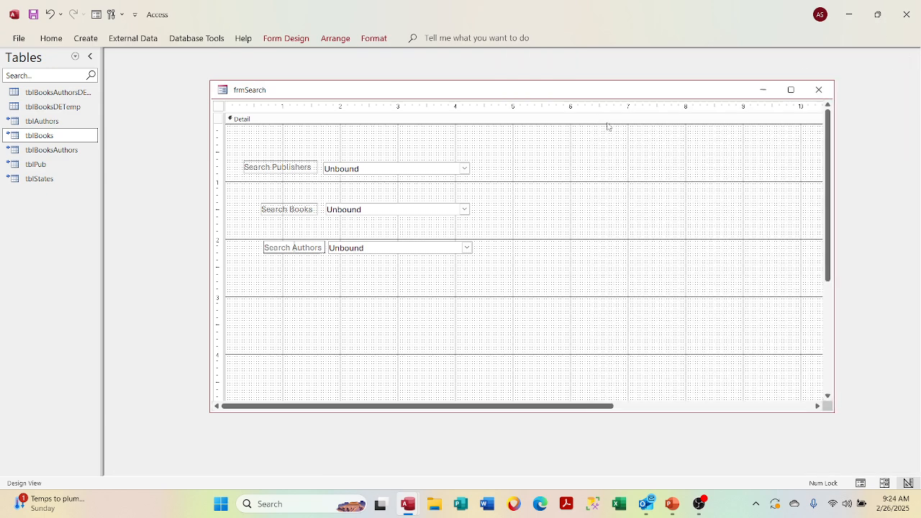
Open the properties of the Search Authors combo box and name the control cboAuthors
{"action": "left_click", "coordinate": [404, 246]}
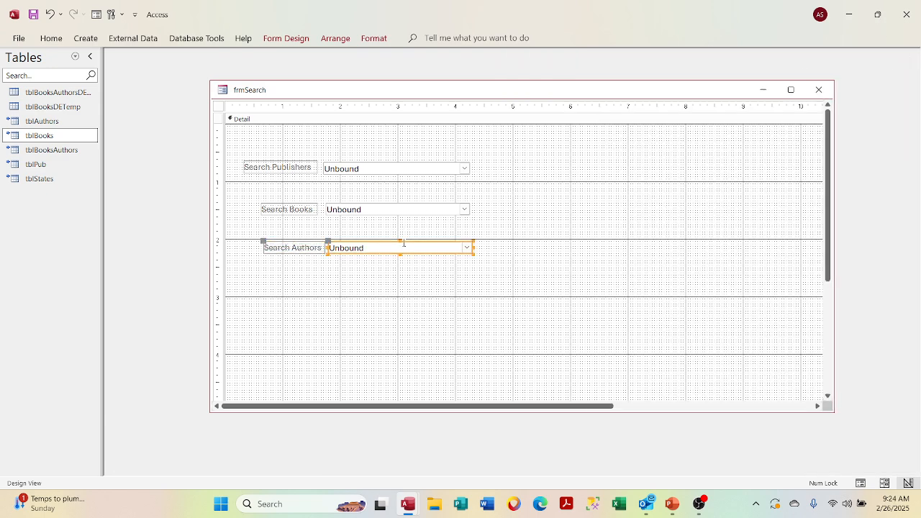
{"action": "right_click", "coordinate": [404, 245]}
{"action": "left_click", "coordinate": [420, 477]}
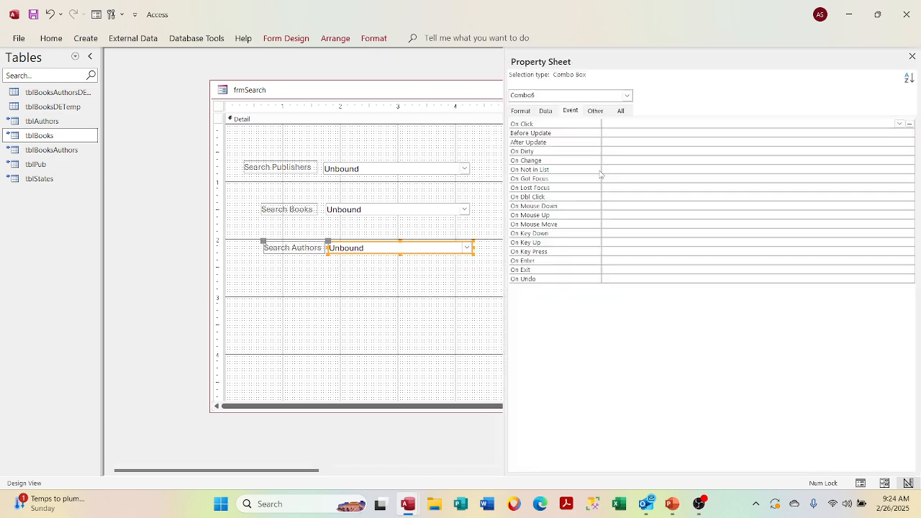
{"action": "left_click", "coordinate": [628, 114]}
{"action": "left_click", "coordinate": [642, 123]}
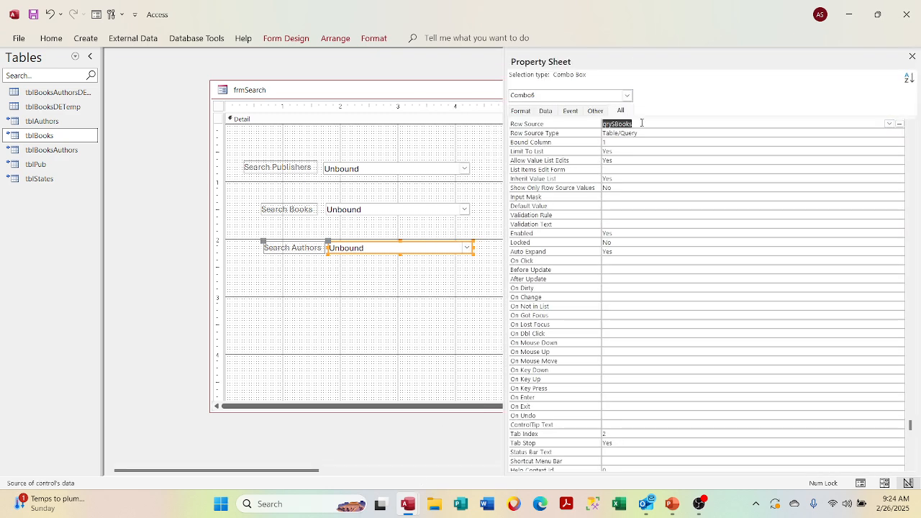
{"action": "right_click", "coordinate": [642, 123]}
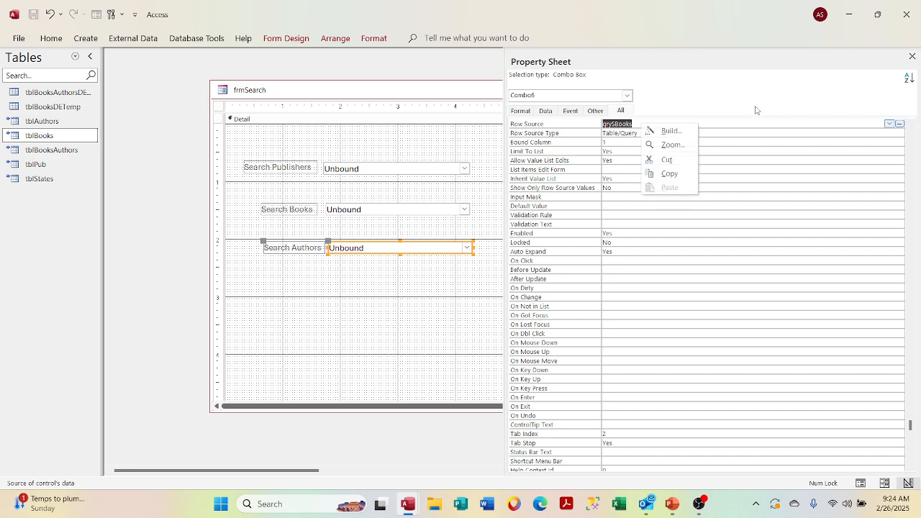
{"action": "scroll", "coordinate": [655, 108], "scroll_direction": "up", "scroll_amount": 15}
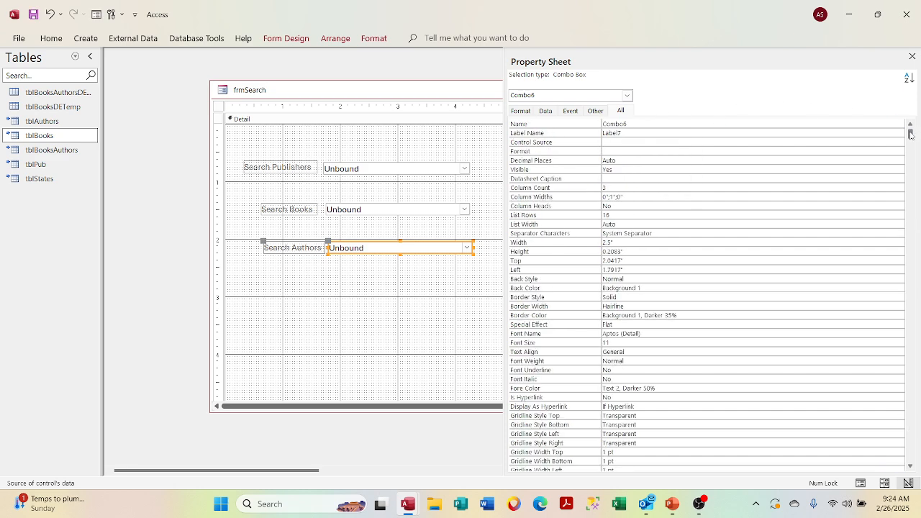
{"action": "left_click", "coordinate": [636, 133]}
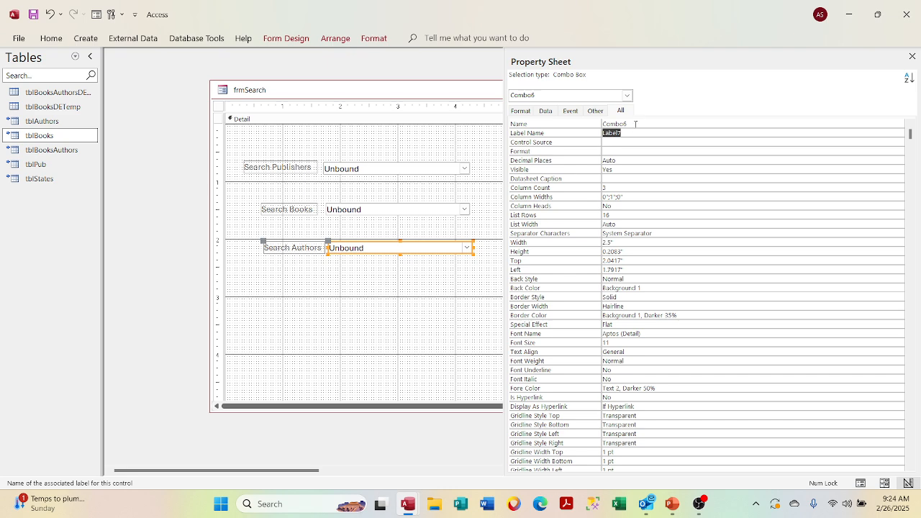
{"action": "left_click", "coordinate": [636, 124]}
{"action": "key", "text": "BackSpace"}
{"action": "key", "text": "BackSpace"}
{"action": "key", "text": "BackSpace"}
{"action": "key", "text": "BackSpace"}
{"action": "key", "text": "BackSpace"}
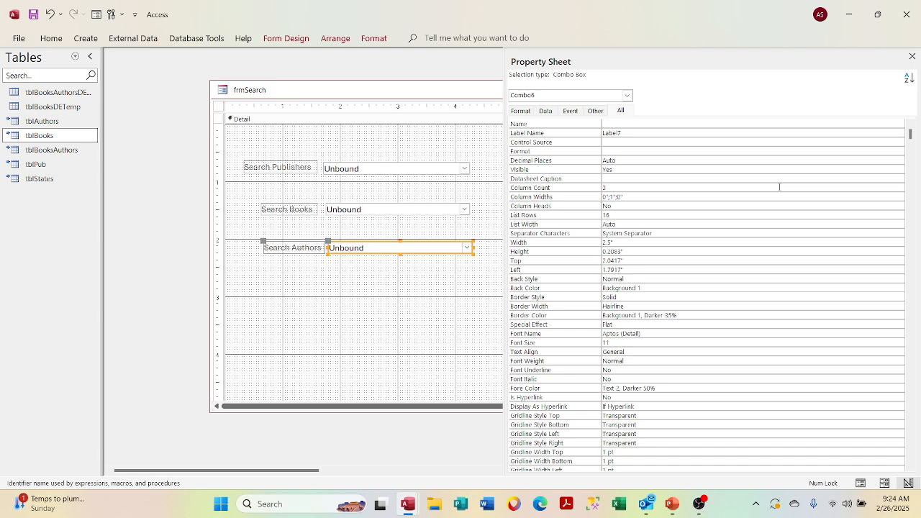
{"action": "type", "text": "cboAuthors"}
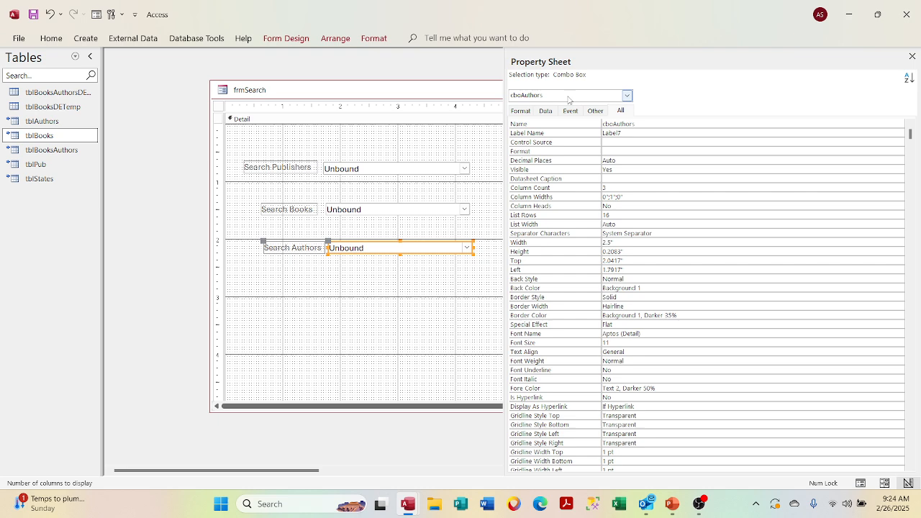
Clear the row source of cboAuthors and open the Query Builder for a new one
{"action": "left_click", "coordinate": [546, 111]}
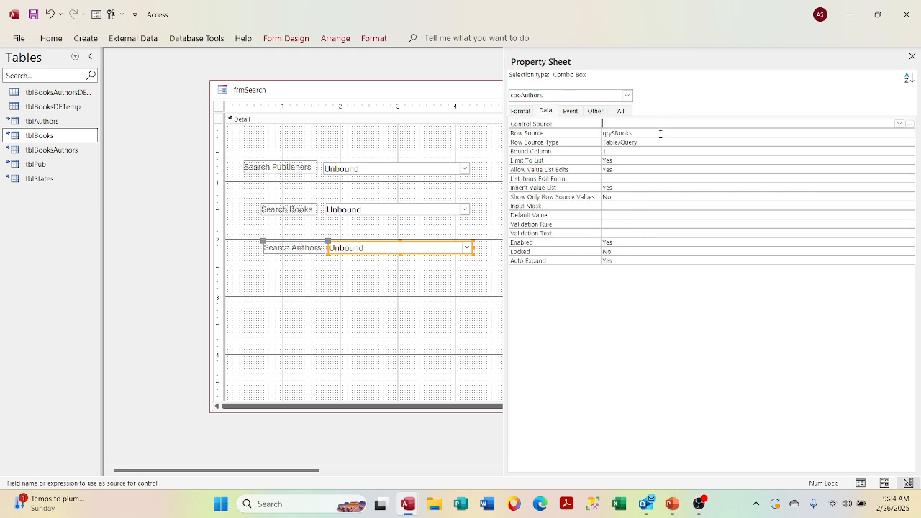
{"action": "left_click", "coordinate": [566, 133]}
{"action": "key", "text": "Delete"}
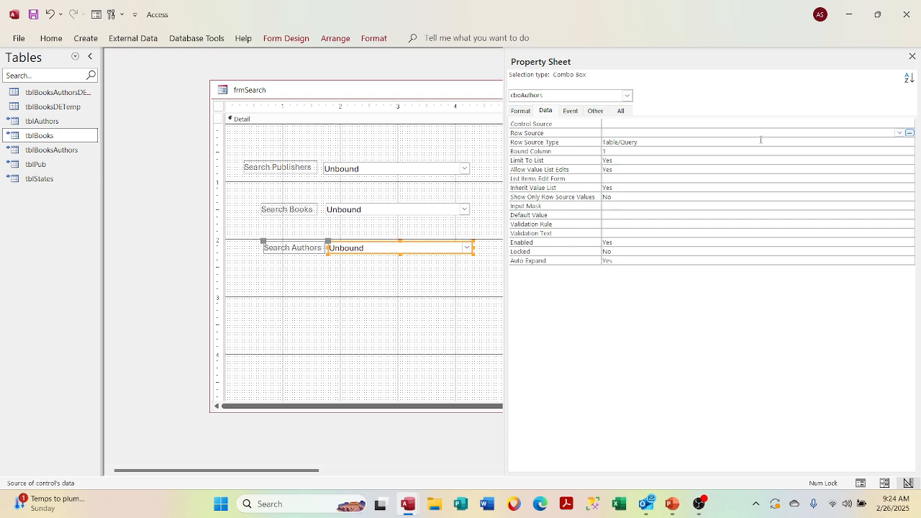
{"action": "right_click", "coordinate": [909, 133]}
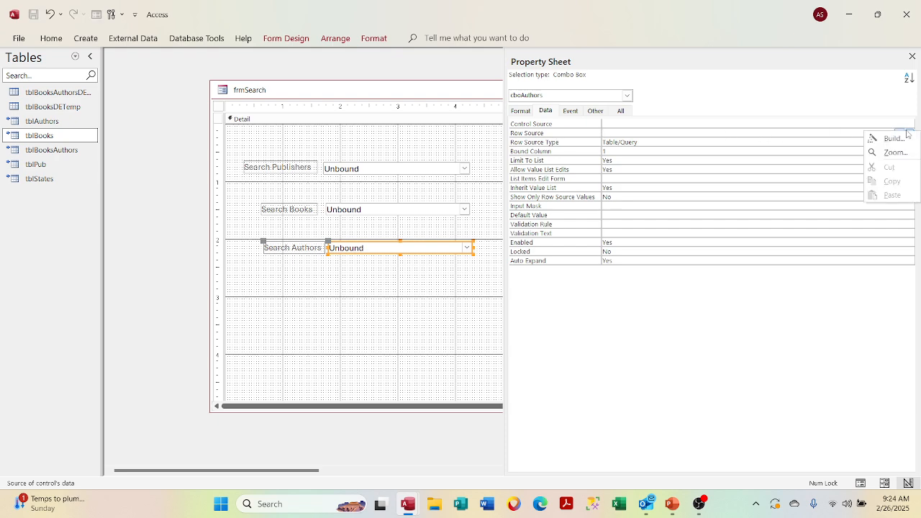
{"action": "left_click", "coordinate": [893, 138]}
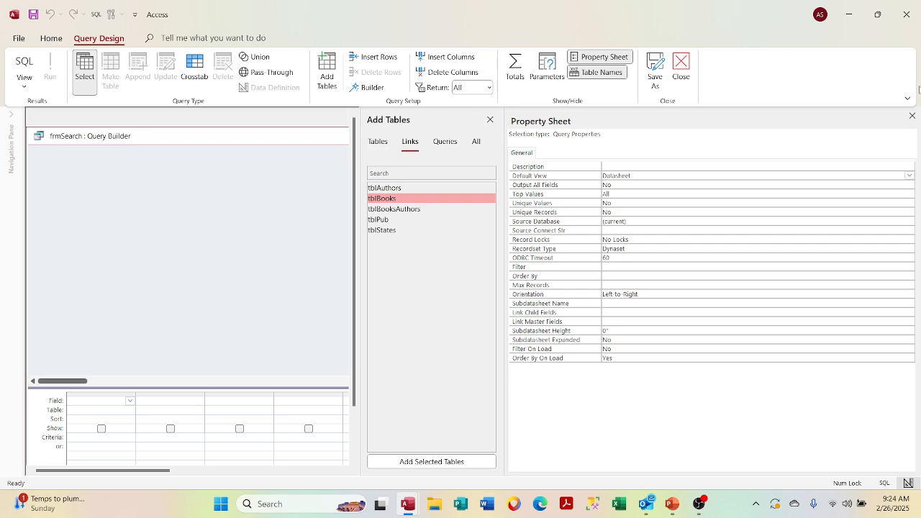
Close the query's property sheet and add the linked tables tblBooksAuthors and tblAuthors to the query
{"action": "left_click", "coordinate": [911, 116]}
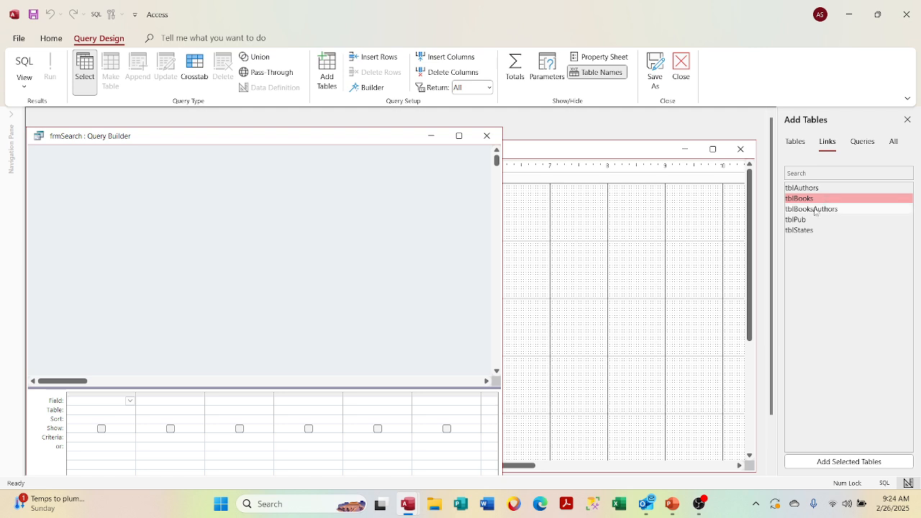
{"action": "left_click", "coordinate": [799, 211]}
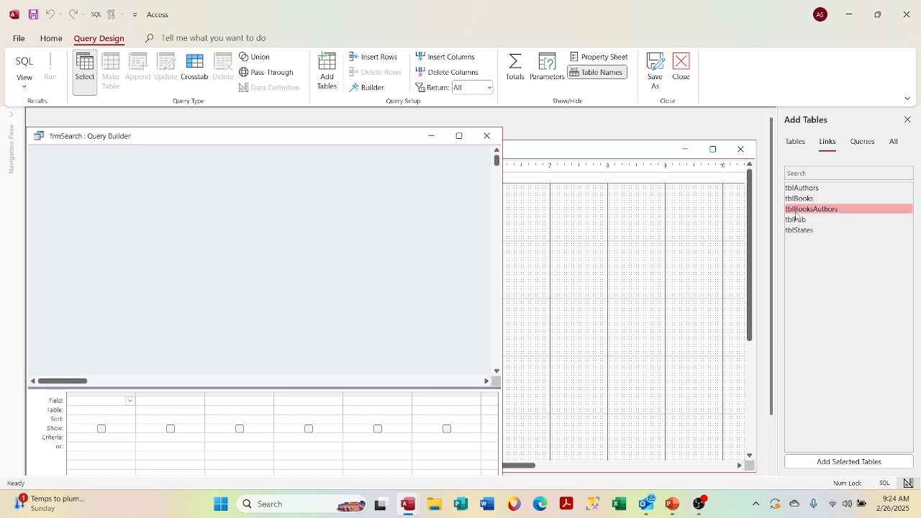
{"action": "double_click", "coordinate": [797, 210]}
{"action": "double_click", "coordinate": [797, 189]}
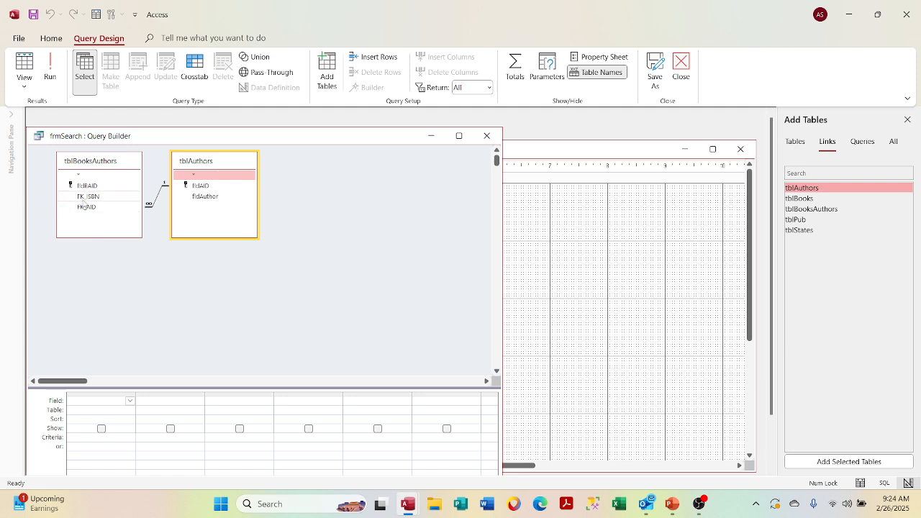
{"action": "double_click", "coordinate": [201, 197]}
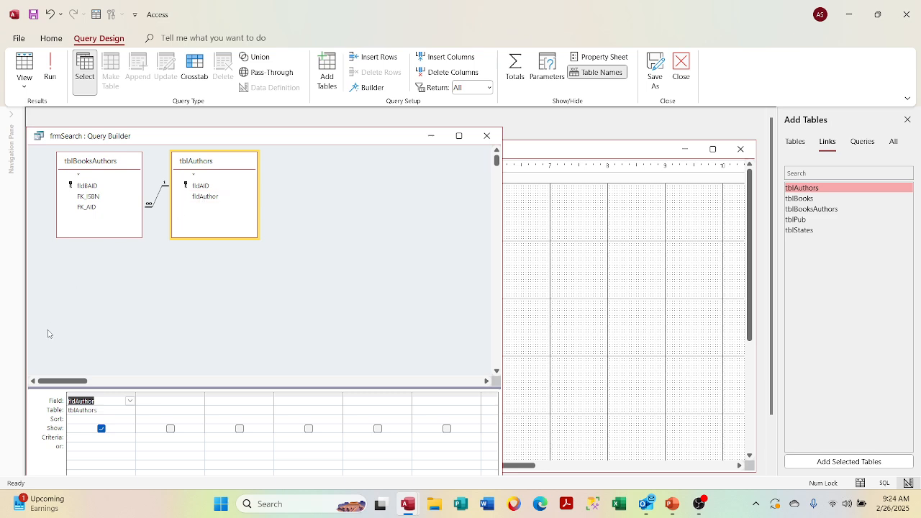
{"action": "left_click", "coordinate": [91, 395]}
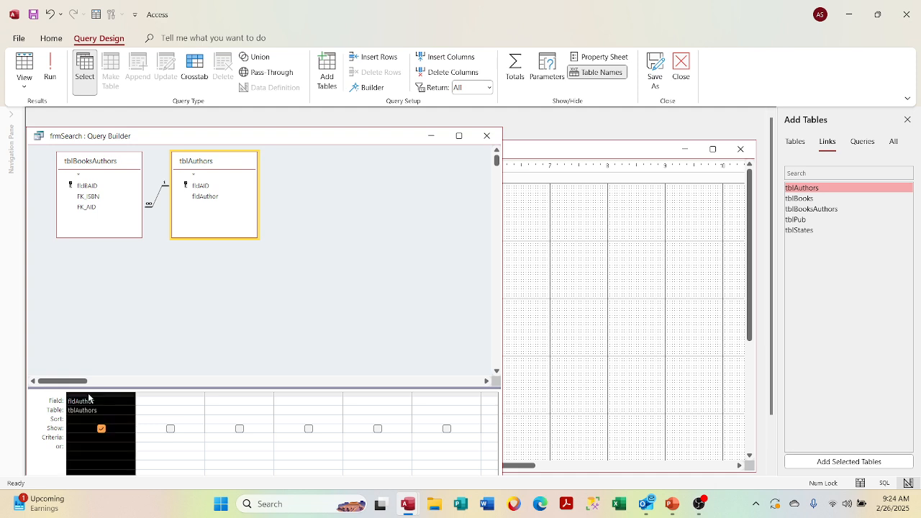
{"action": "key", "text": "Delete"}
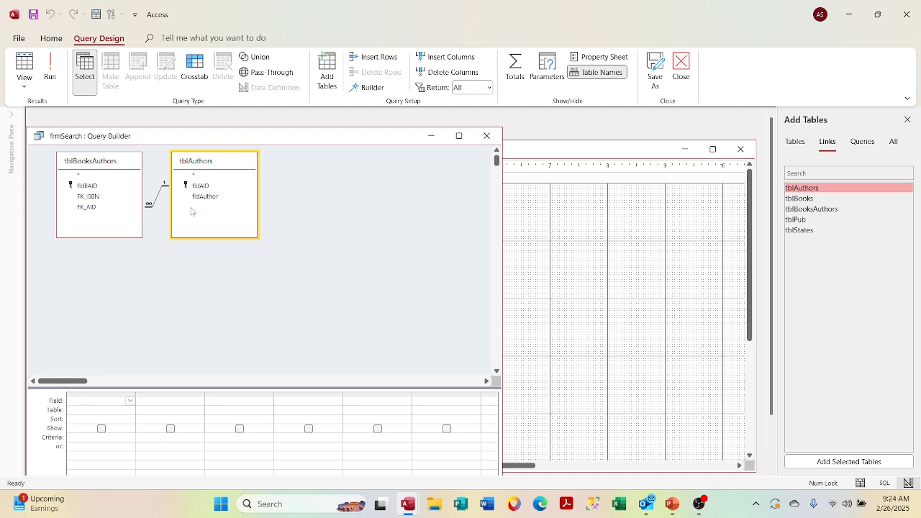
Add fldAID and fldAuthor from tblAuthors and FK_ISBN from tblBooksAuthors to the query grid
{"action": "double_click", "coordinate": [200, 186]}
{"action": "double_click", "coordinate": [202, 199]}
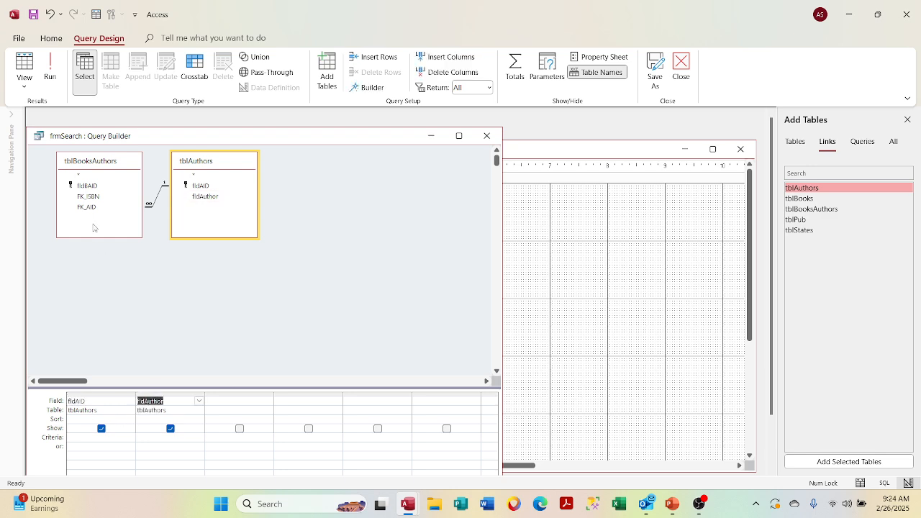
{"action": "double_click", "coordinate": [92, 198]}
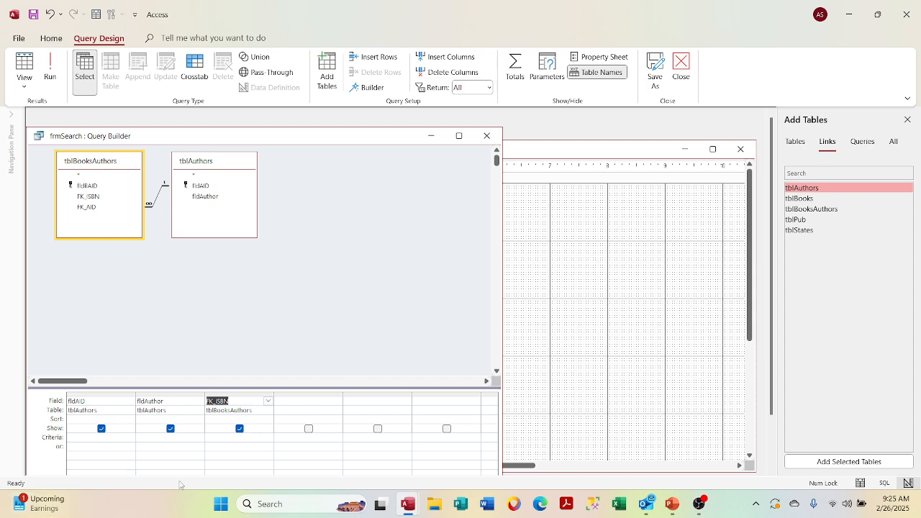
Set the FK_ISBN criteria to the cboBooks control on the loaded form frmSearch, and save the query as the row source
{"action": "right_click", "coordinate": [212, 434]}
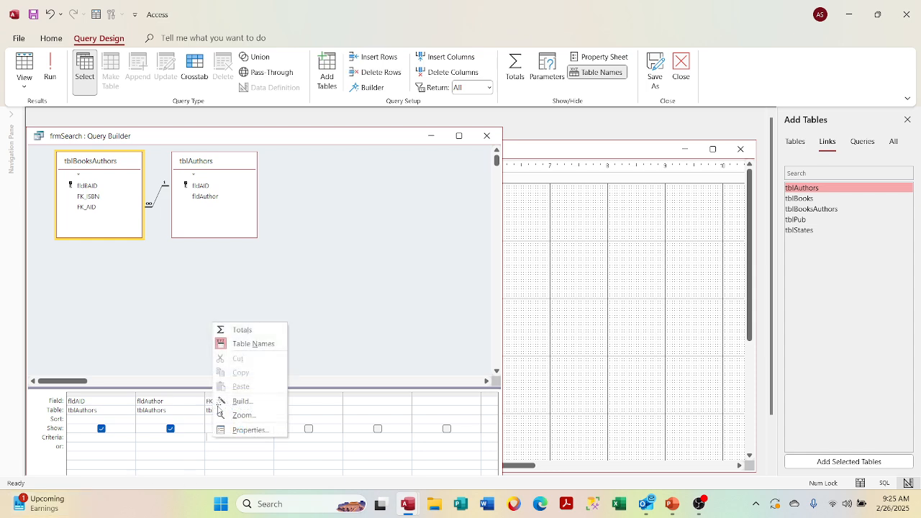
{"action": "left_click", "coordinate": [218, 402]}
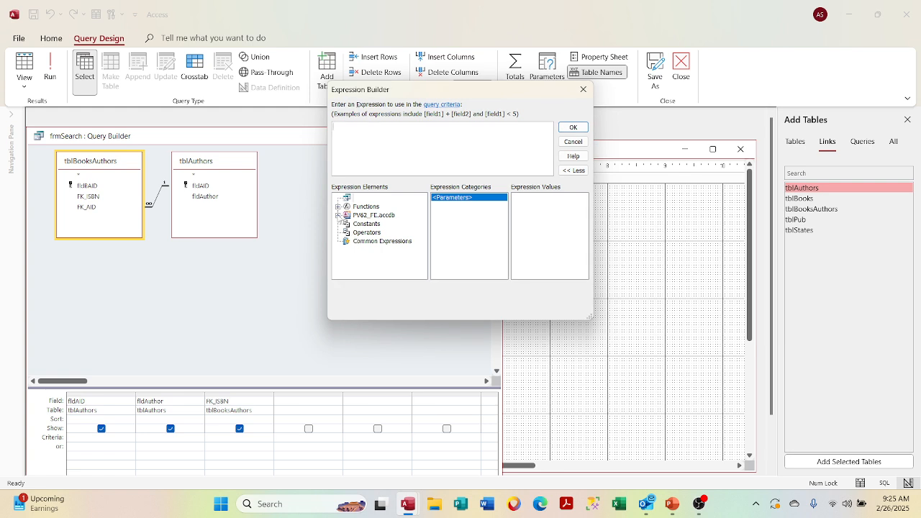
{"action": "left_click", "coordinate": [347, 241]}
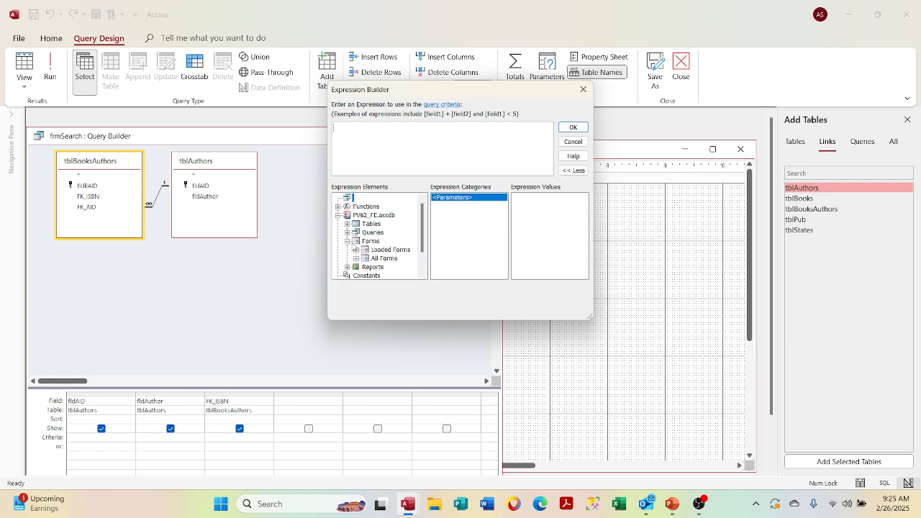
{"action": "left_click", "coordinate": [355, 250]}
{"action": "left_click", "coordinate": [392, 258]}
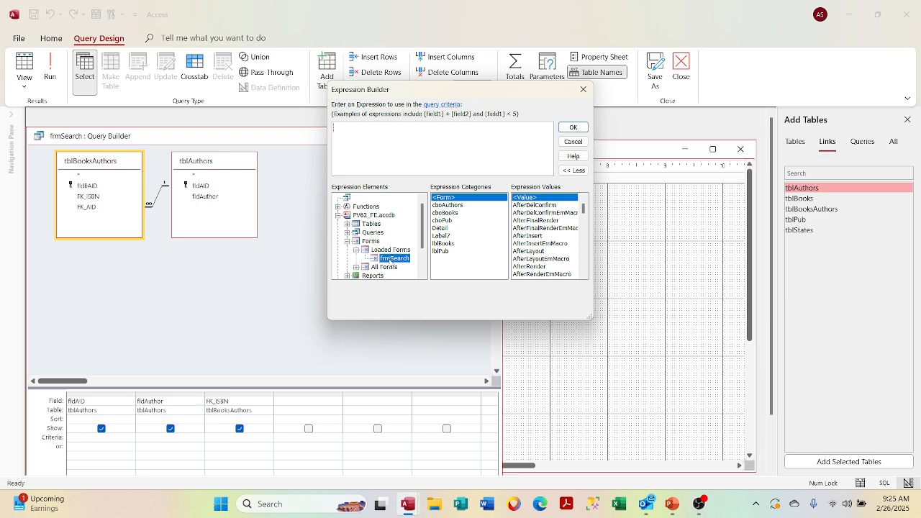
{"action": "left_click", "coordinate": [458, 214]}
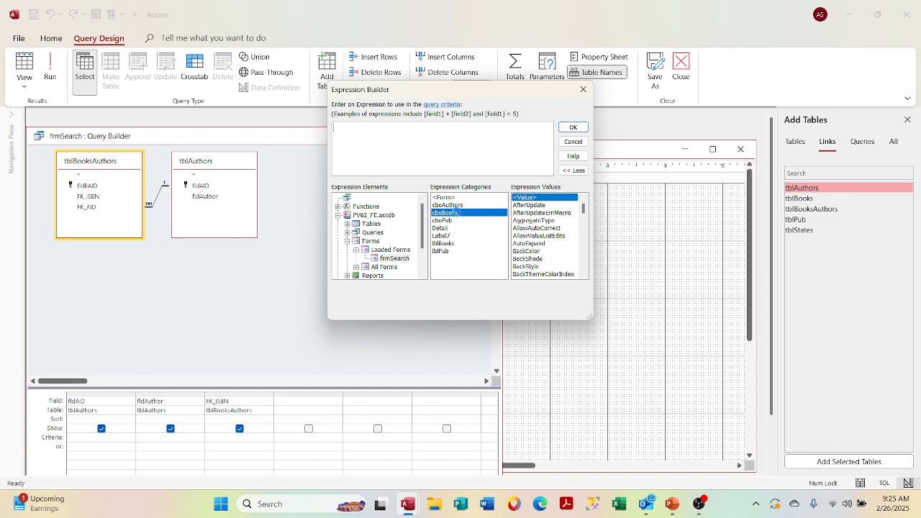
{"action": "double_click", "coordinate": [458, 213]}
{"action": "left_click", "coordinate": [566, 130]}
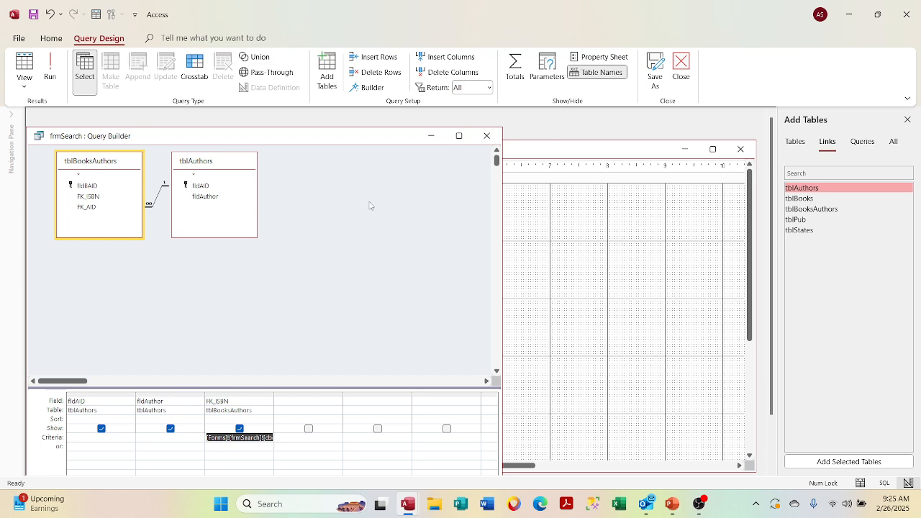
{"action": "left_click", "coordinate": [487, 135]}
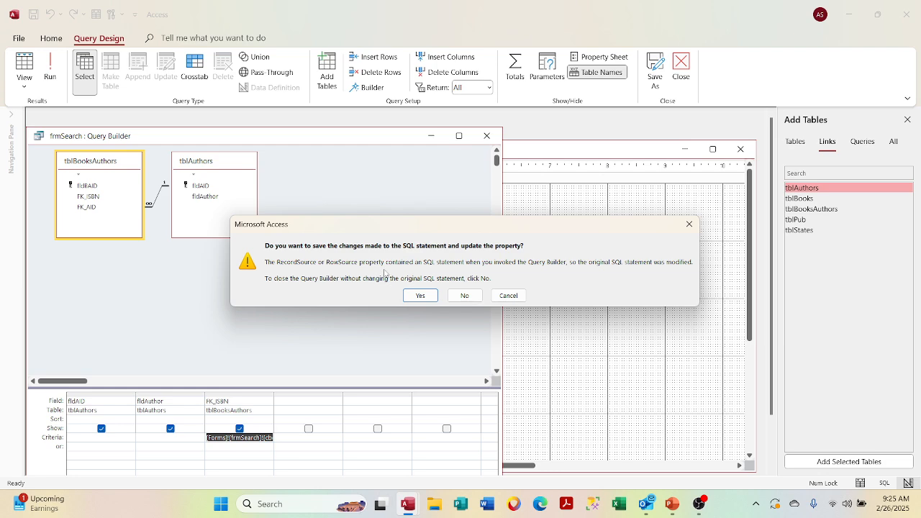
{"action": "left_click", "coordinate": [420, 295]}
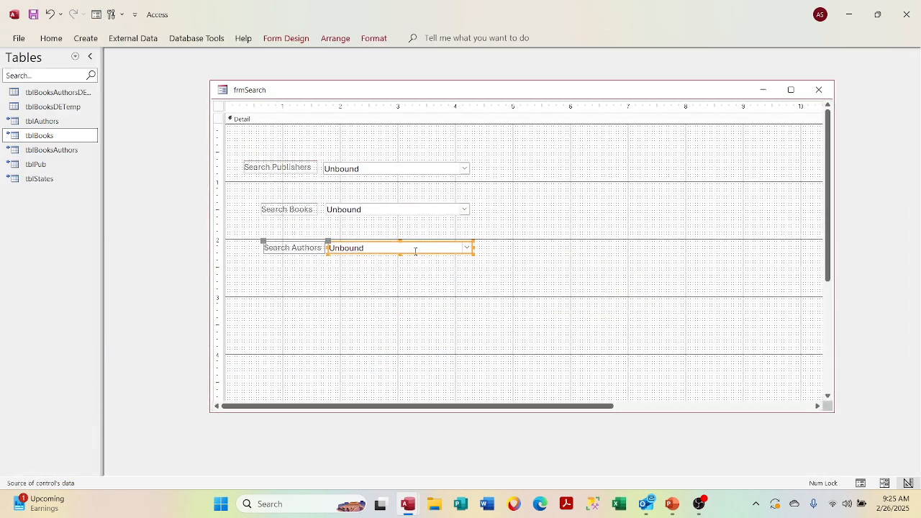
Open the properties of the Search Authors combo box and reopen its row source in the Query Builder
{"action": "right_click", "coordinate": [415, 251]}
{"action": "left_click", "coordinate": [468, 482]}
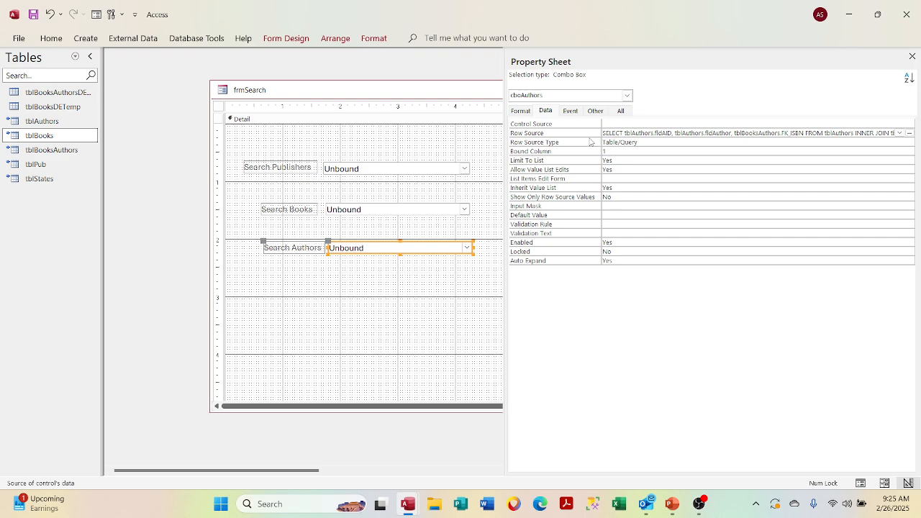
{"action": "left_click", "coordinate": [613, 132]}
{"action": "left_click", "coordinate": [522, 113]}
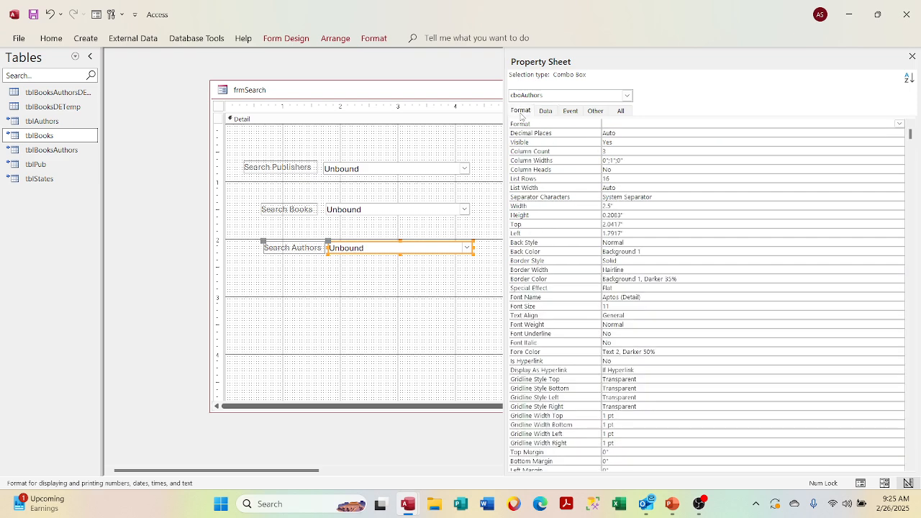
{"action": "left_click", "coordinate": [547, 112]}
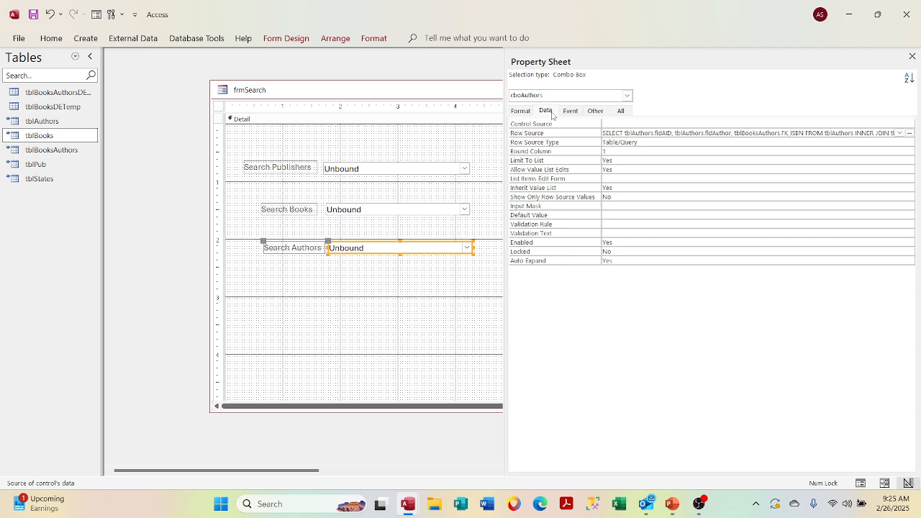
{"action": "left_click", "coordinate": [911, 134]}
Save the row source query as qrySAuthors and close the Query Builder, updating the row source of cboAuthors
{"action": "left_click", "coordinate": [660, 78]}
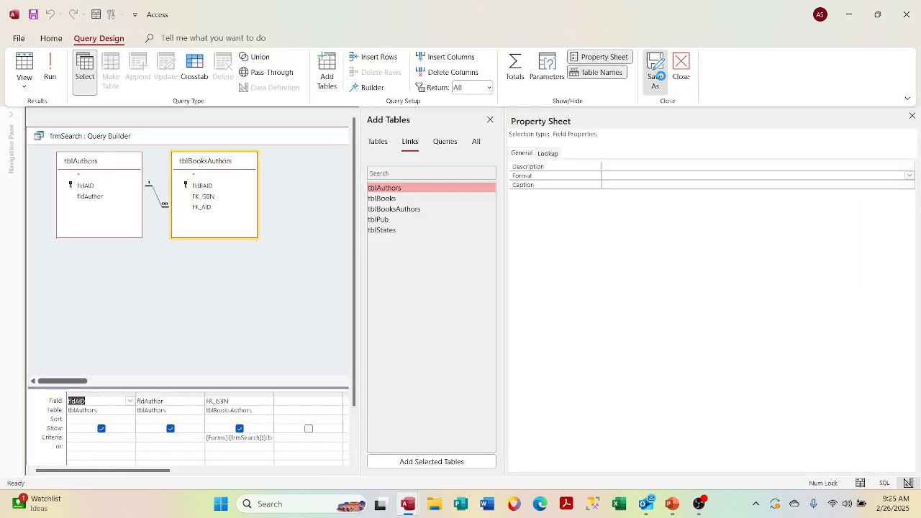
{"action": "type", "text": "q"}
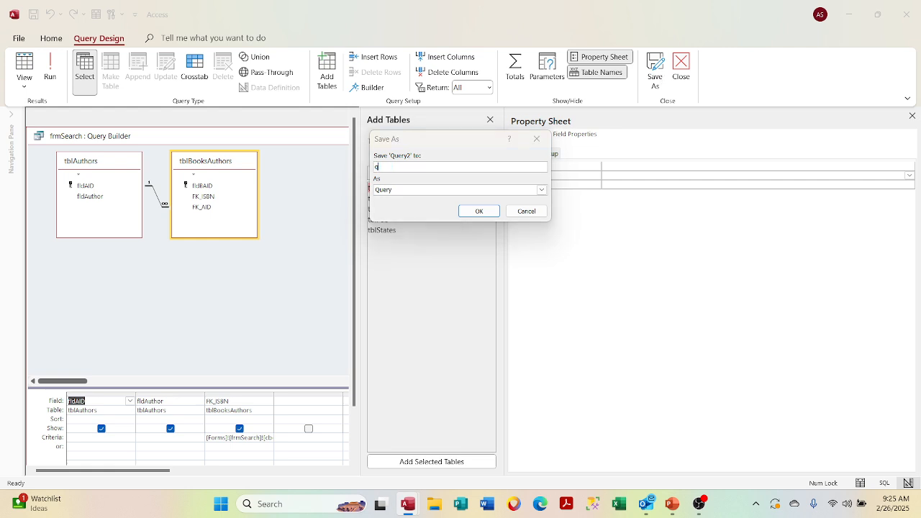
{"action": "type", "text": "ryA"}
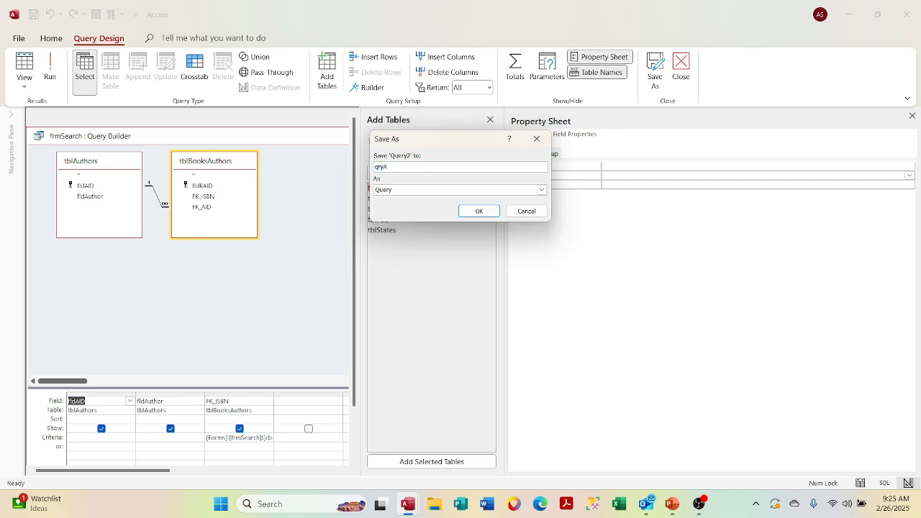
{"action": "key", "text": "Num_Lock"}
{"action": "left_click", "coordinate": [480, 212]}
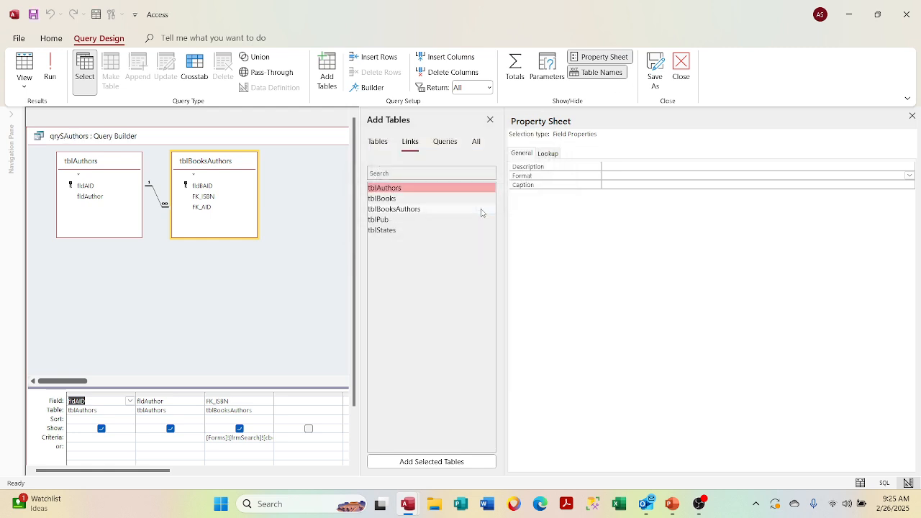
{"action": "left_click", "coordinate": [490, 120]}
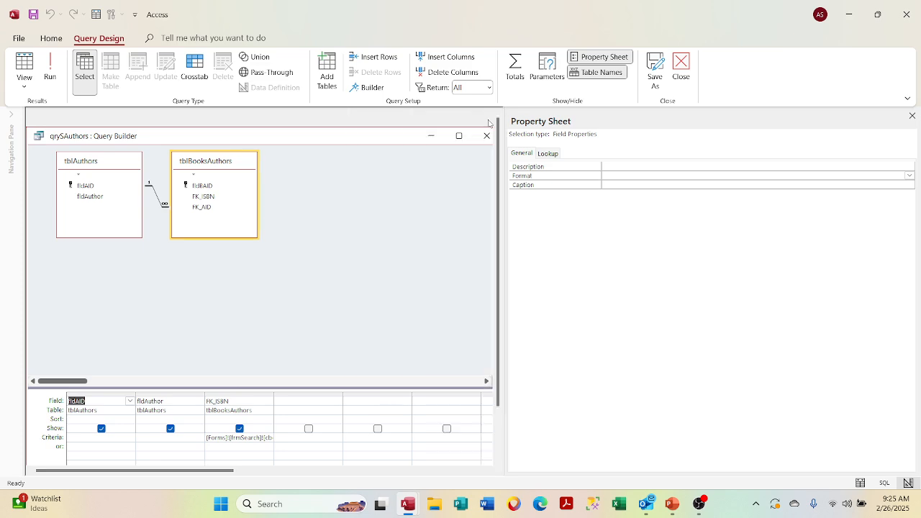
{"action": "left_click", "coordinate": [487, 136]}
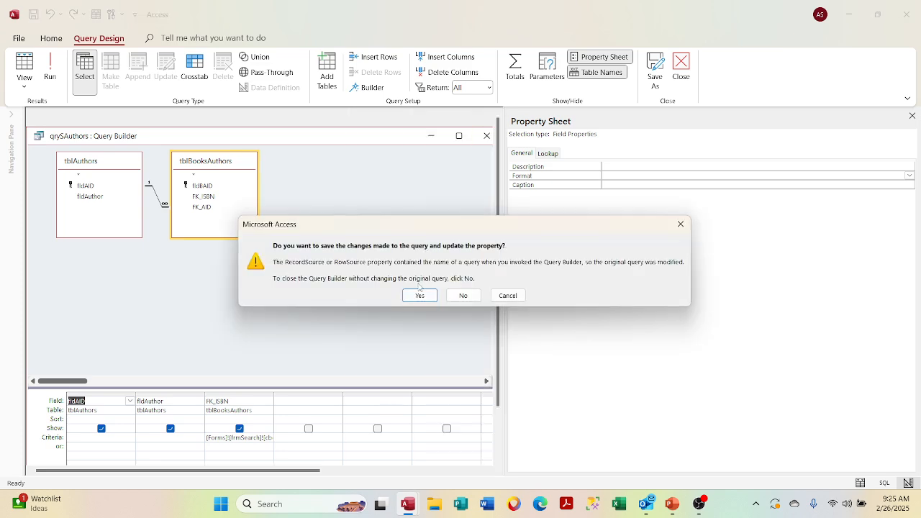
{"action": "left_click", "coordinate": [420, 295]}
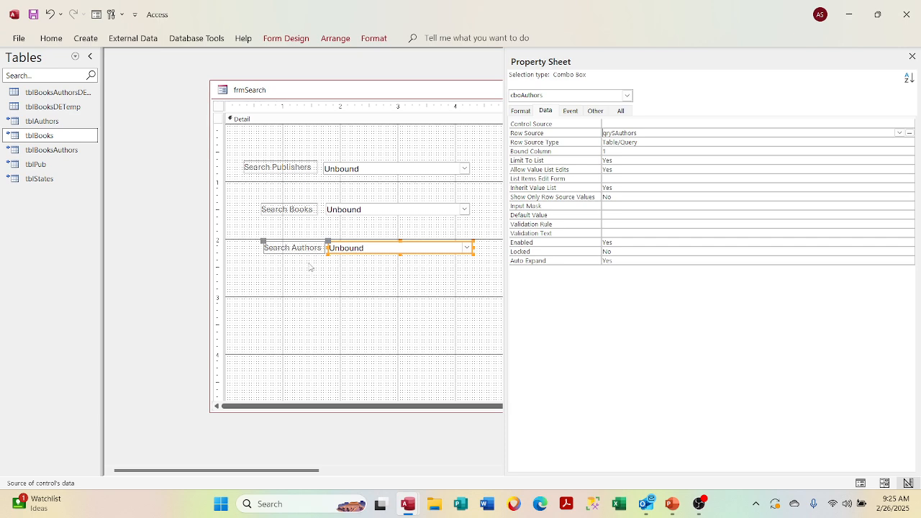
Name the Search Authors label lblAuthors
{"action": "left_click", "coordinate": [299, 249]}
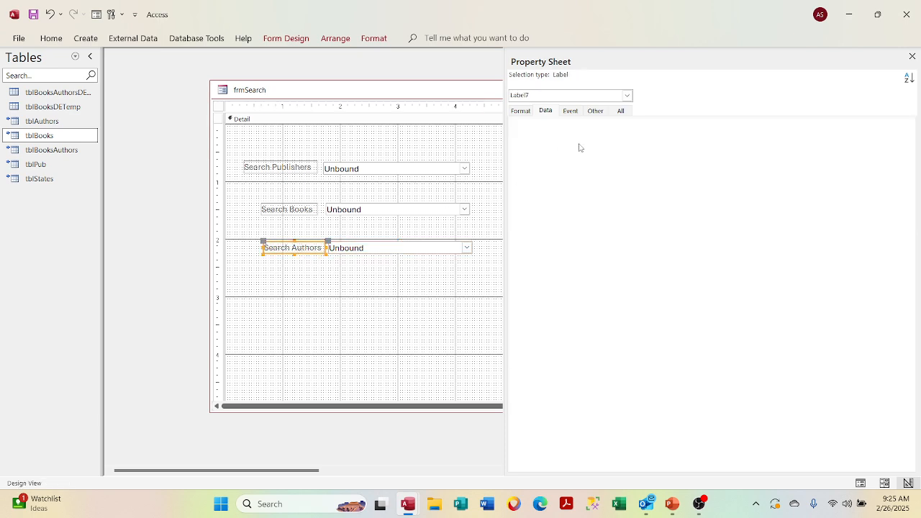
{"action": "left_click", "coordinate": [621, 111]}
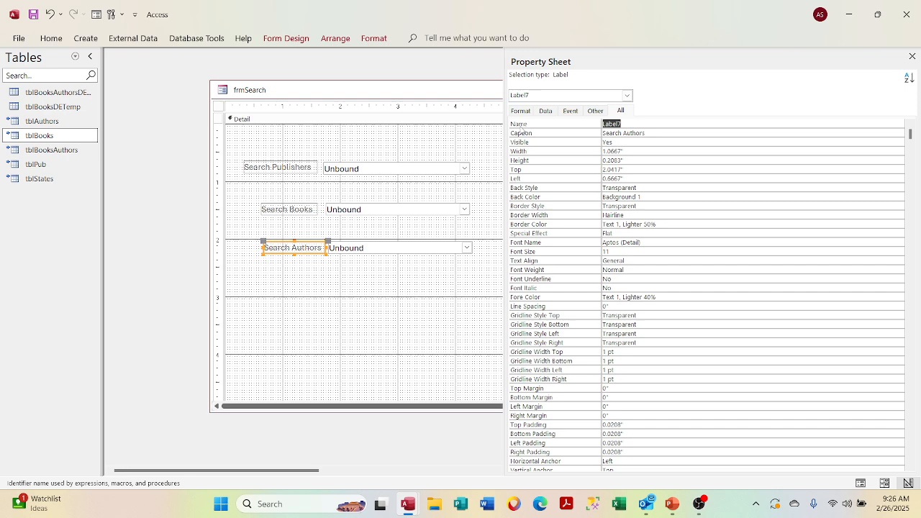
{"action": "key", "text": "BackSpace"}
{"action": "type", "text": "lblAuthors"}
{"action": "left_click", "coordinate": [670, 159]}
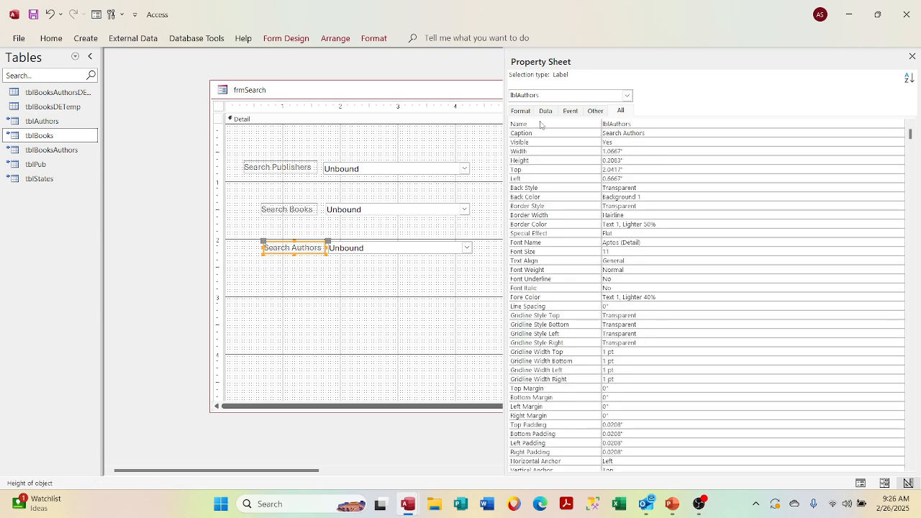
Show frmSearch in Form View and check the Search Authors and Search Books lists with Pub1 as the publisher
{"action": "right_click", "coordinate": [389, 91]}
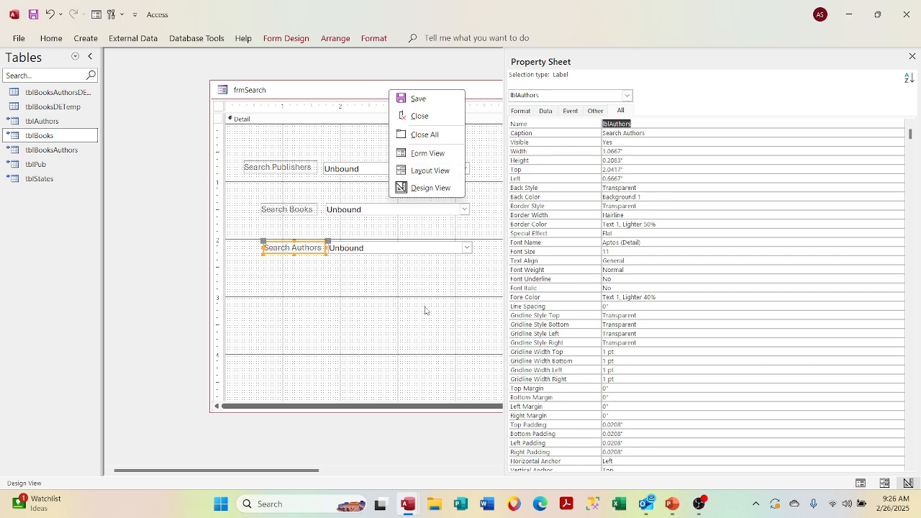
{"action": "key", "text": "Escape"}
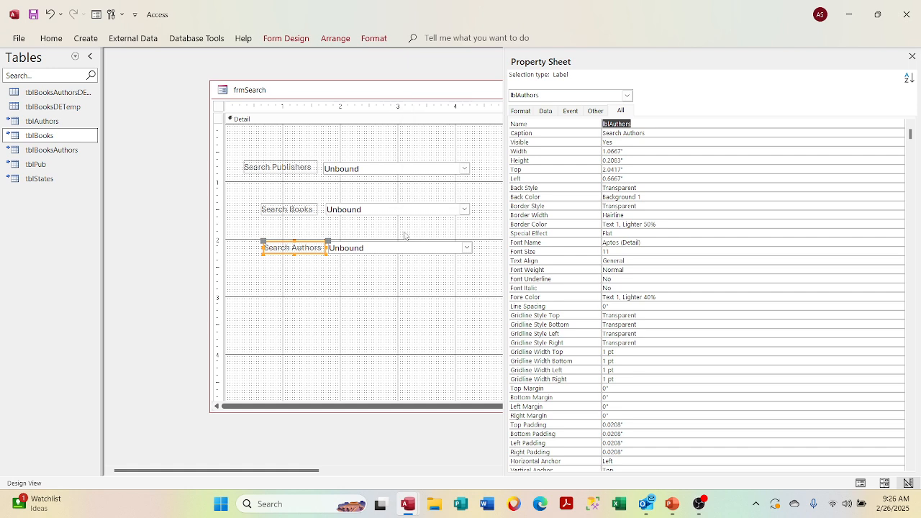
{"action": "right_click", "coordinate": [417, 94]}
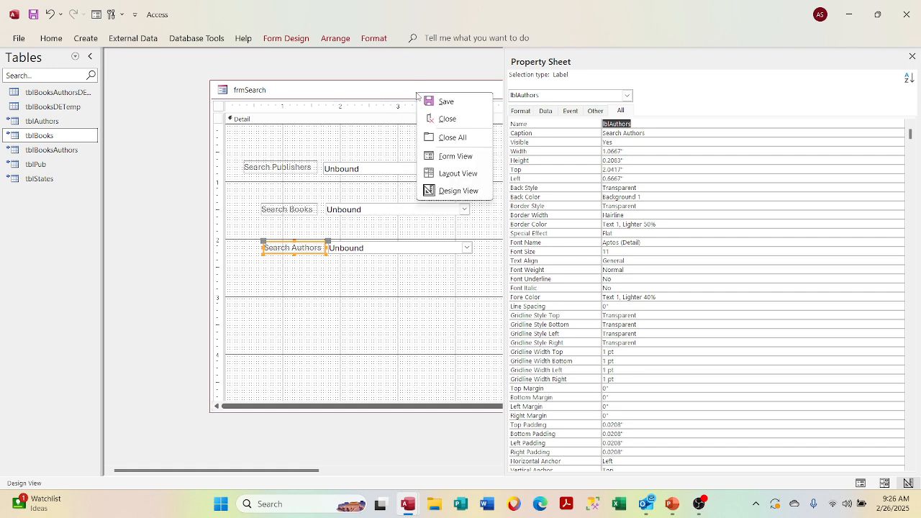
{"action": "left_click", "coordinate": [440, 156]}
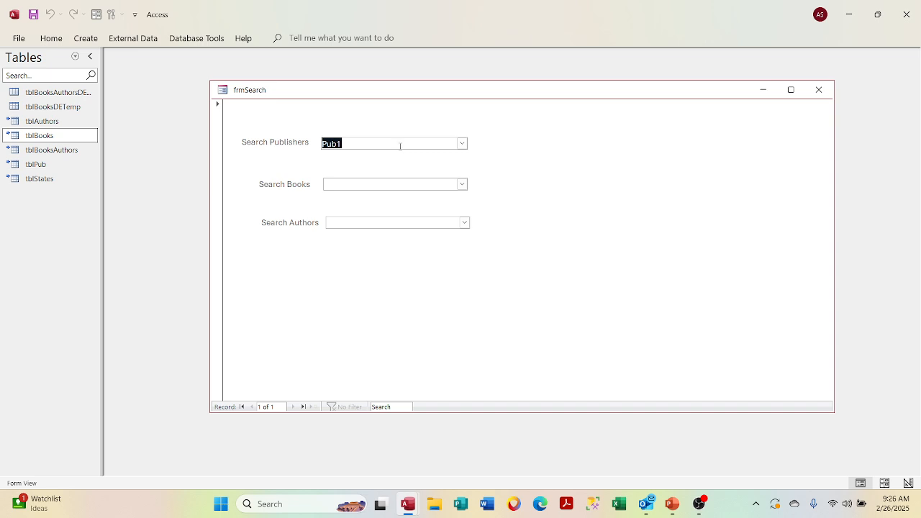
{"action": "left_click", "coordinate": [464, 222]}
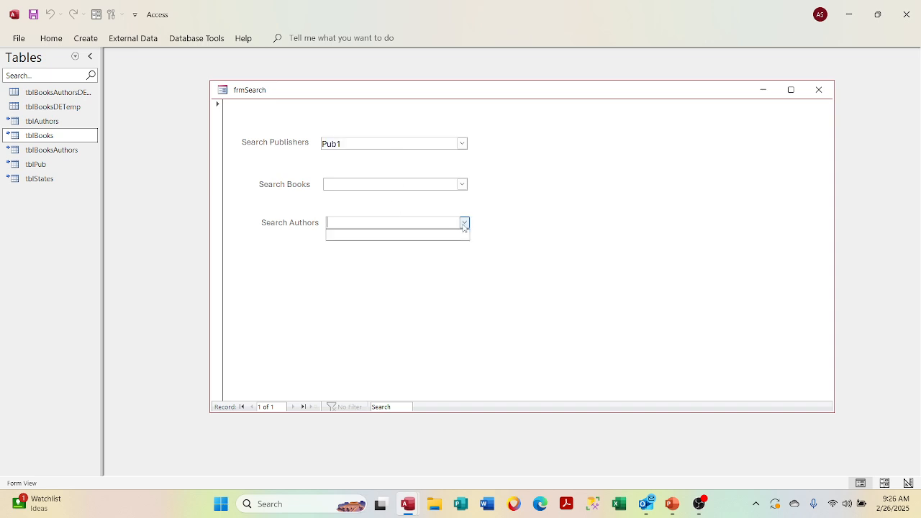
{"action": "left_click", "coordinate": [464, 224]}
{"action": "left_click", "coordinate": [462, 184]}
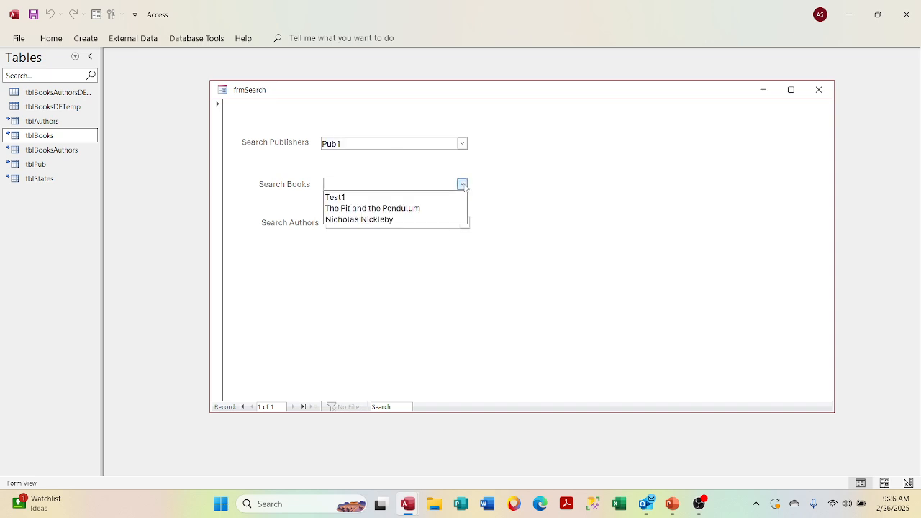
{"action": "left_click", "coordinate": [465, 187]}
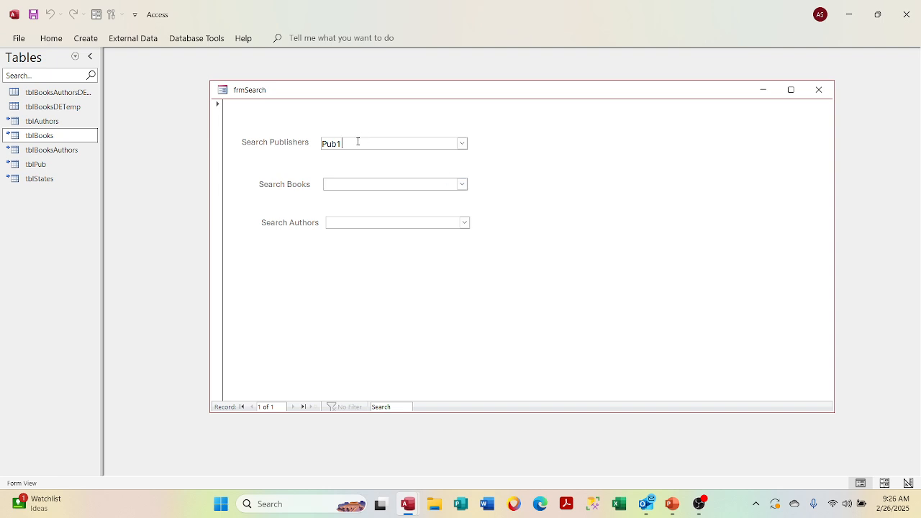
Clear the Search Publishers value and check the Search Books and Search Authors lists without a publisher
{"action": "left_click_drag", "start_coordinate": [357, 142], "coordinate": [240, 149]}
{"action": "key", "text": "Delete"}
{"action": "key", "text": "Tab"}
{"action": "left_click", "coordinate": [462, 185]}
{"action": "left_click", "coordinate": [465, 222]}
Test the cascade by choosing publisher Pub3, book Steppenwolf and author Hermen Hesse, and return frmSearch to Design View
{"action": "left_click", "coordinate": [464, 152]}
{"action": "left_click", "coordinate": [462, 142]}
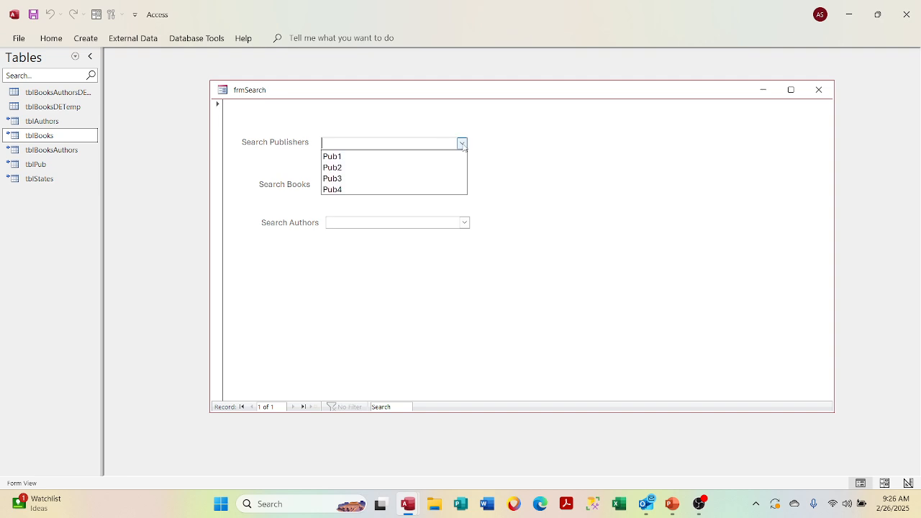
{"action": "left_click", "coordinate": [438, 179]}
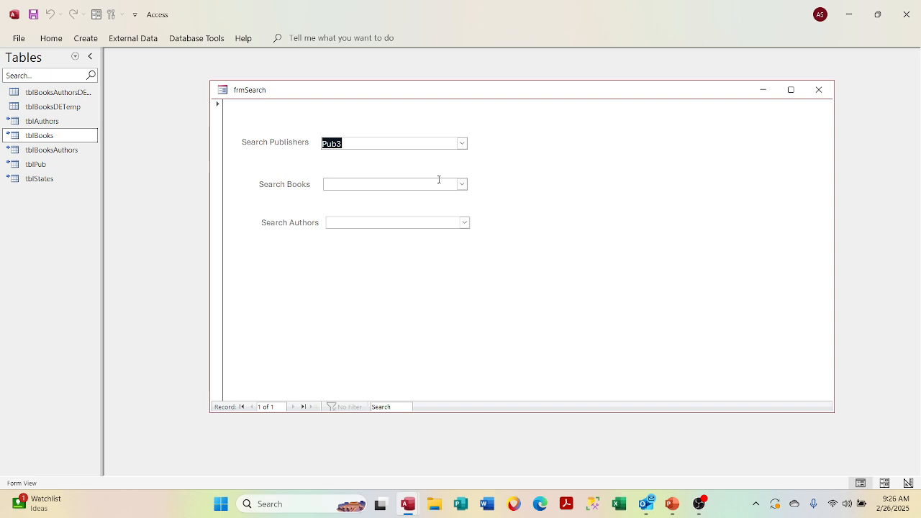
{"action": "left_click", "coordinate": [463, 185]}
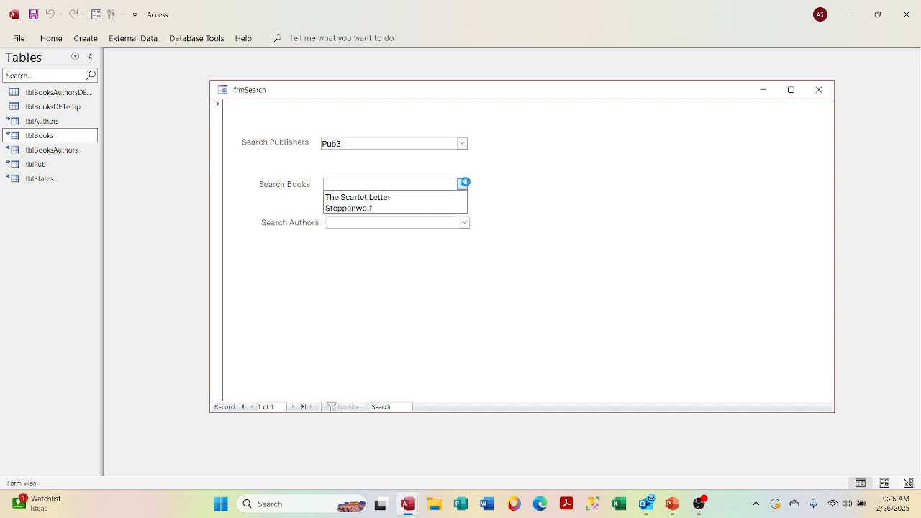
{"action": "left_click", "coordinate": [438, 207]}
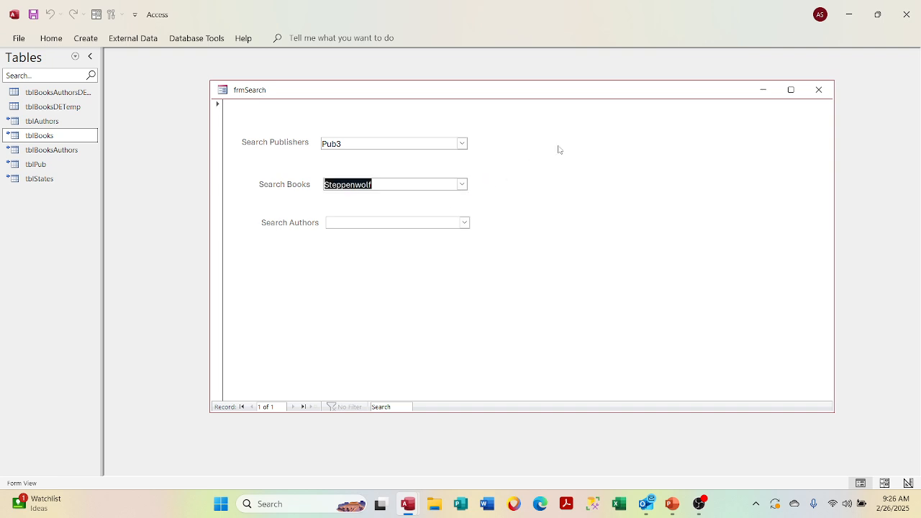
{"action": "left_click", "coordinate": [465, 223]}
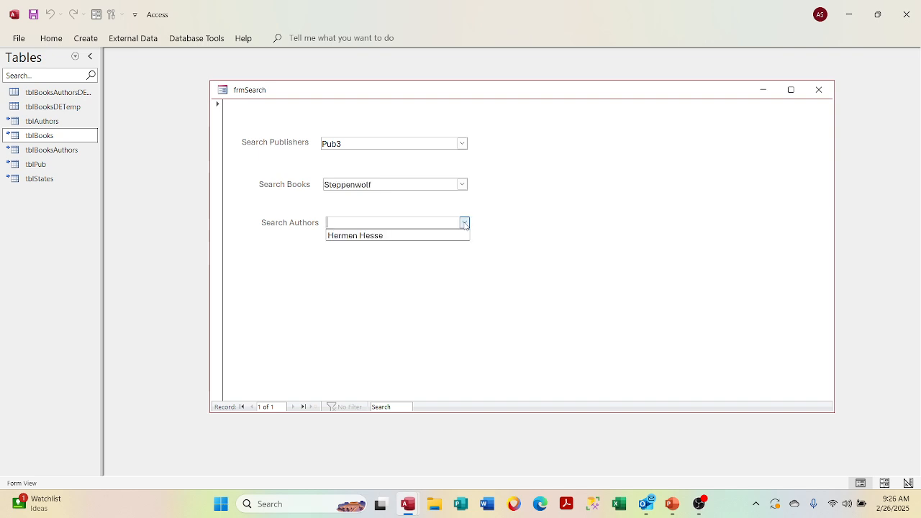
{"action": "left_click", "coordinate": [448, 236]}
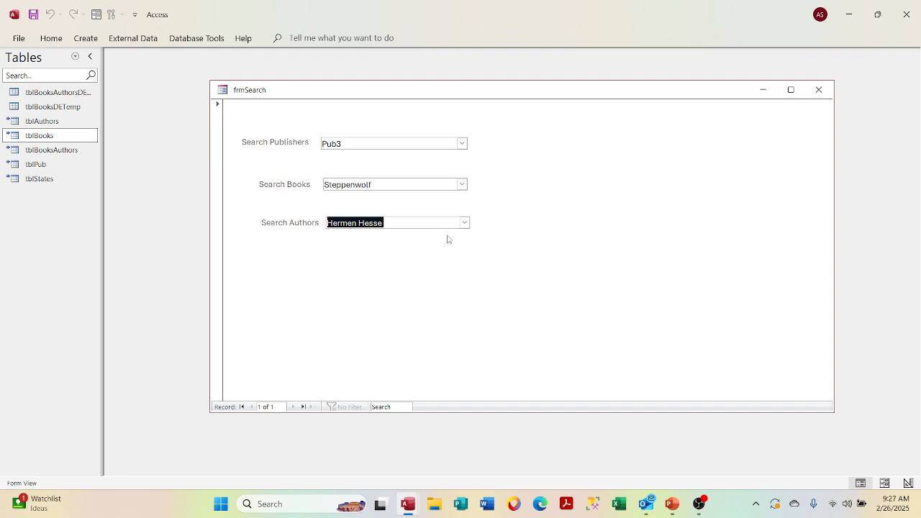
{"action": "right_click", "coordinate": [402, 98]}
{"action": "left_click", "coordinate": [426, 193]}
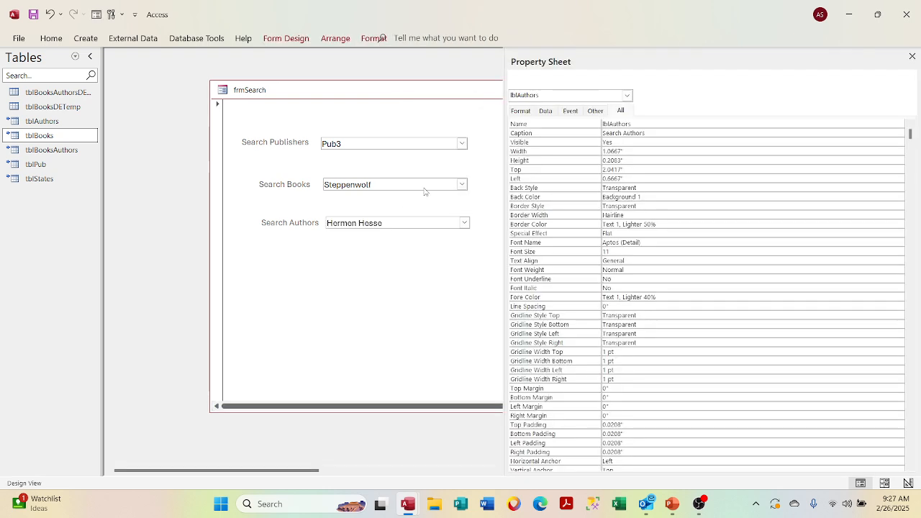
Align the Search Books combo box under Search Publishers, about 1.71" from the left and 1.29" from the top, and widen it to about 2.54"
{"action": "left_click", "coordinate": [364, 208]}
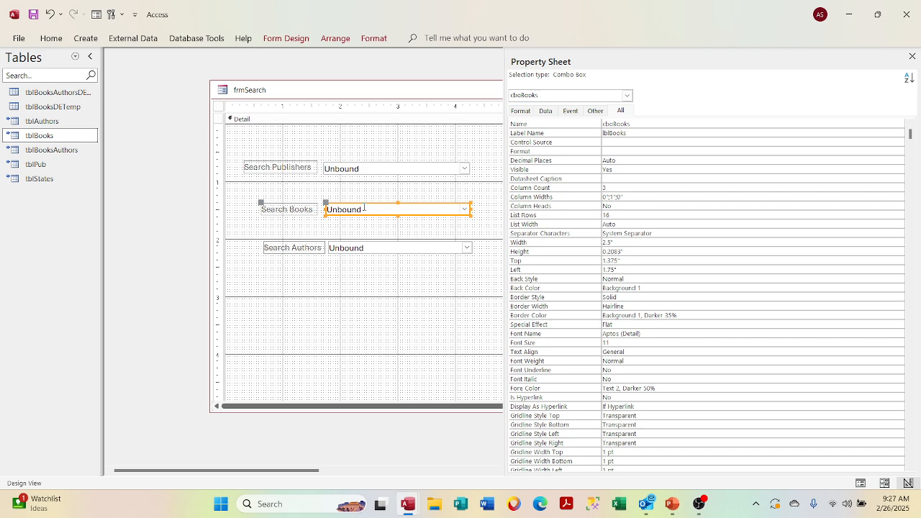
{"action": "right_click", "coordinate": [364, 187]}
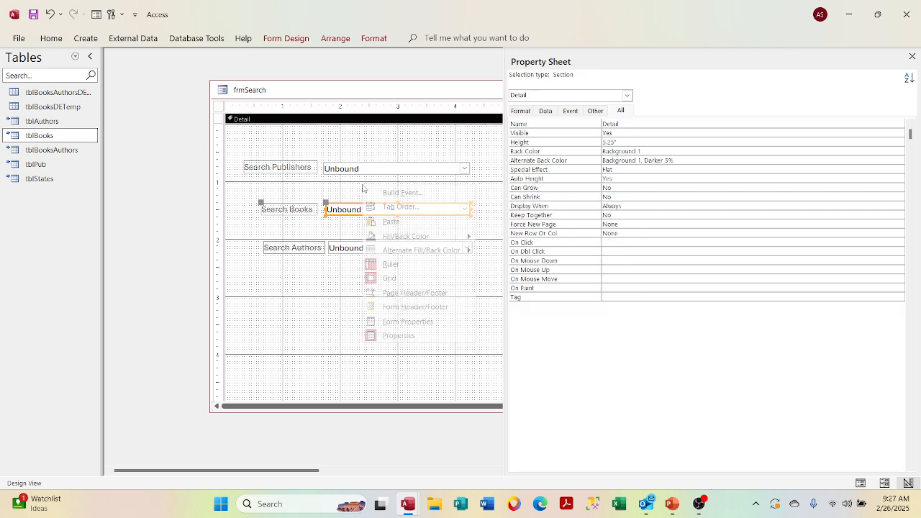
{"action": "left_click", "coordinate": [392, 321]}
{"action": "left_click_drag", "start_coordinate": [342, 211], "coordinate": [340, 197]}
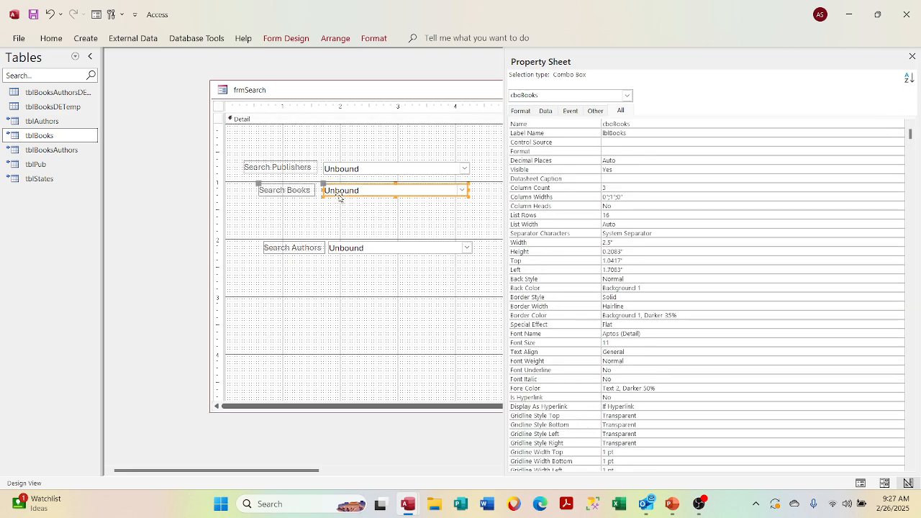
{"action": "left_click", "coordinate": [467, 188]}
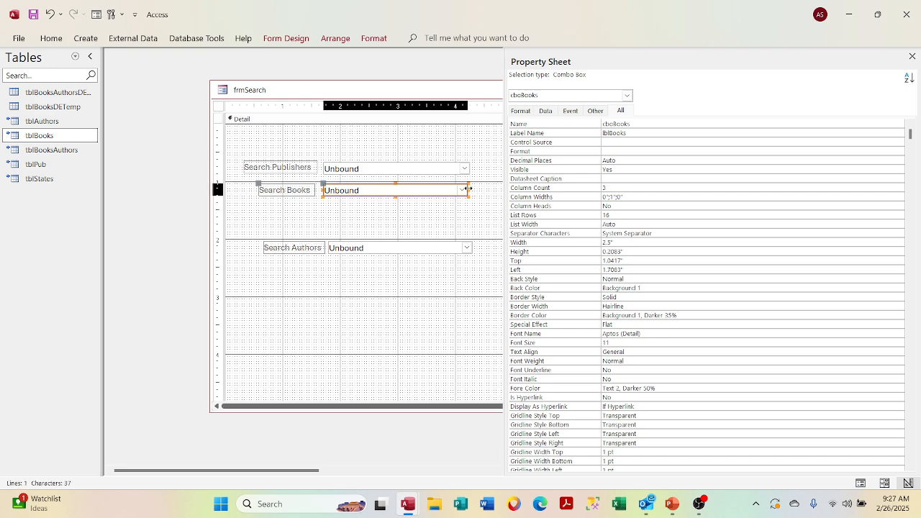
{"action": "left_click_drag", "start_coordinate": [469, 188], "coordinate": [471, 189]}
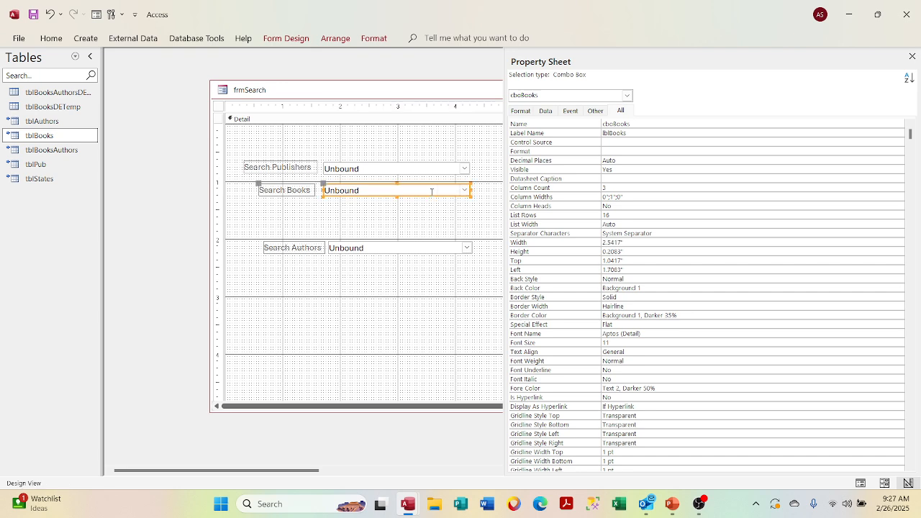
{"action": "left_click", "coordinate": [406, 226]}
{"action": "left_click_drag", "start_coordinate": [406, 193], "coordinate": [407, 205]}
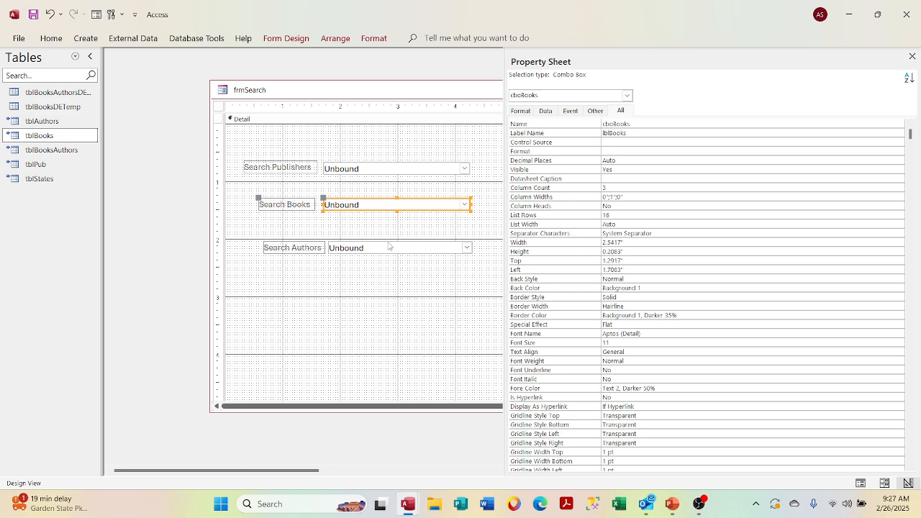
Align the Search Authors combo box under Search Books at about 1.88" from the top, widen it to about 2.54", and show frmSearch in Form View
{"action": "left_click_drag", "start_coordinate": [390, 250], "coordinate": [384, 230]}
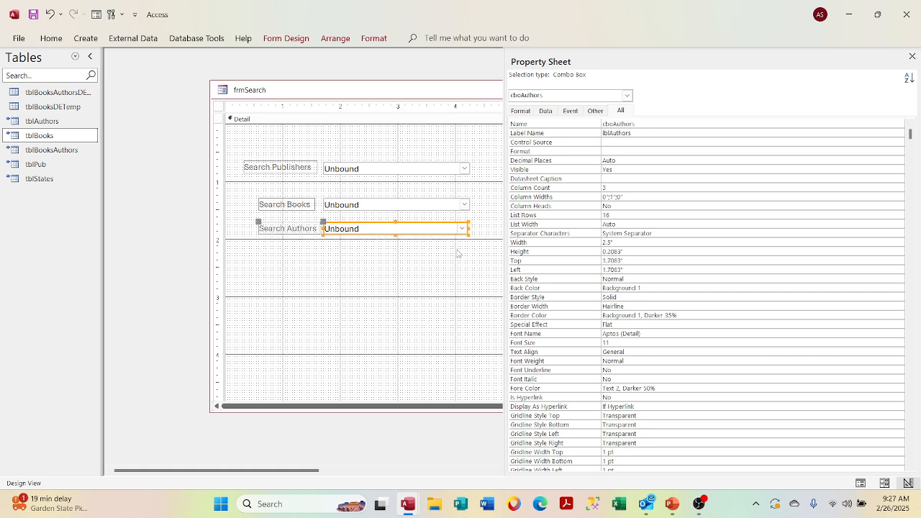
{"action": "left_click", "coordinate": [425, 277]}
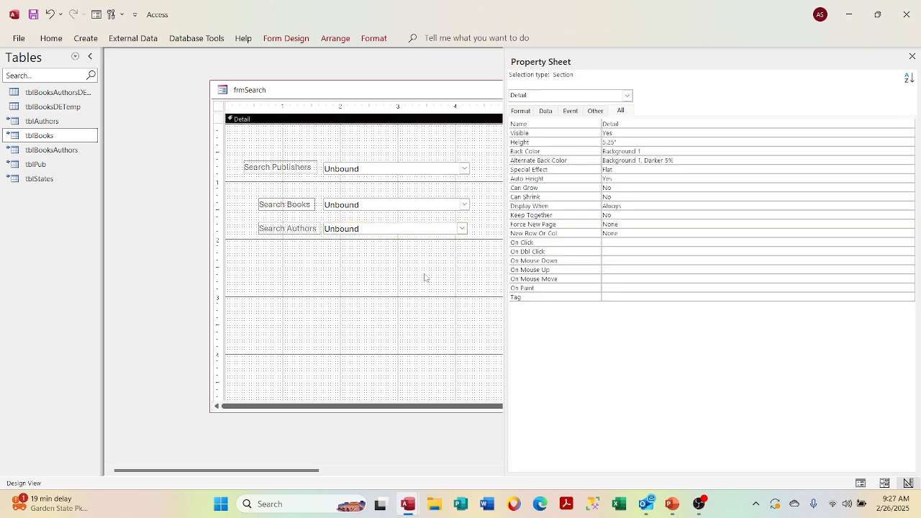
{"action": "left_click", "coordinate": [443, 230]}
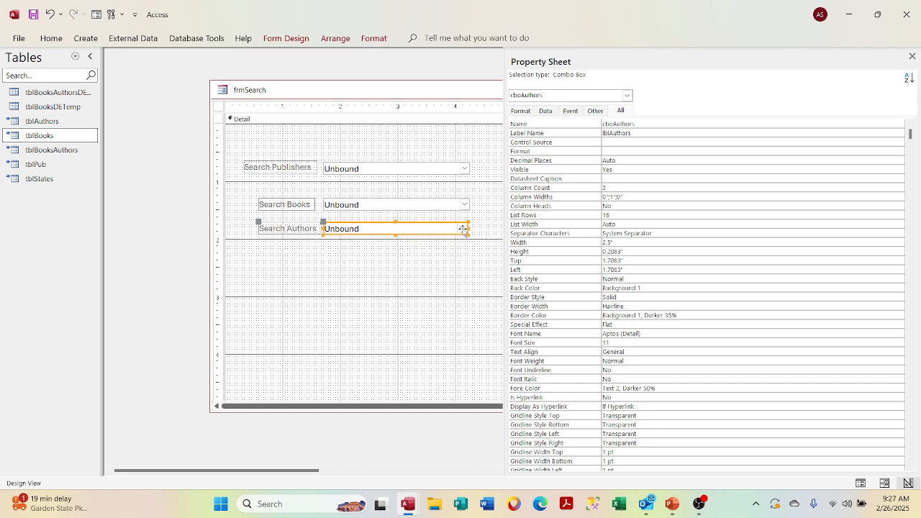
{"action": "left_click", "coordinate": [468, 228]}
{"action": "left_click_drag", "start_coordinate": [468, 229], "coordinate": [470, 229]}
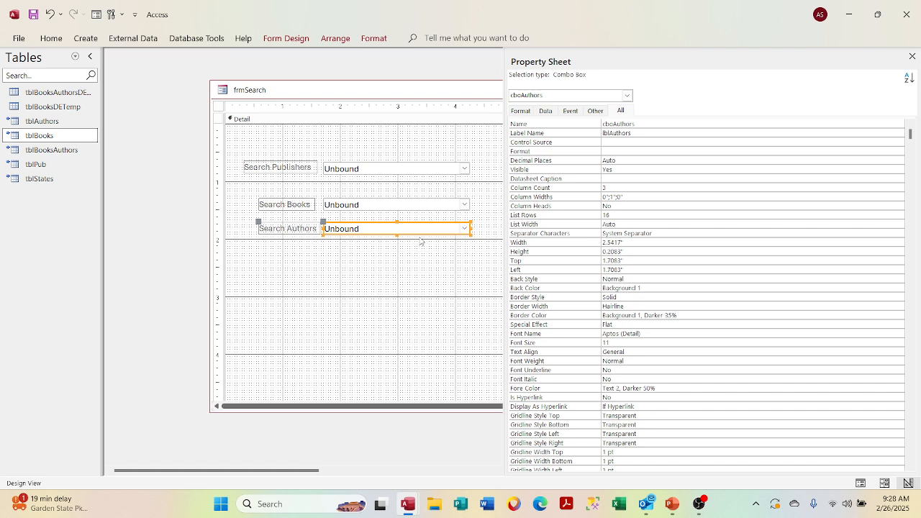
{"action": "key", "text": "Down"}
{"action": "key", "text": "Down"}
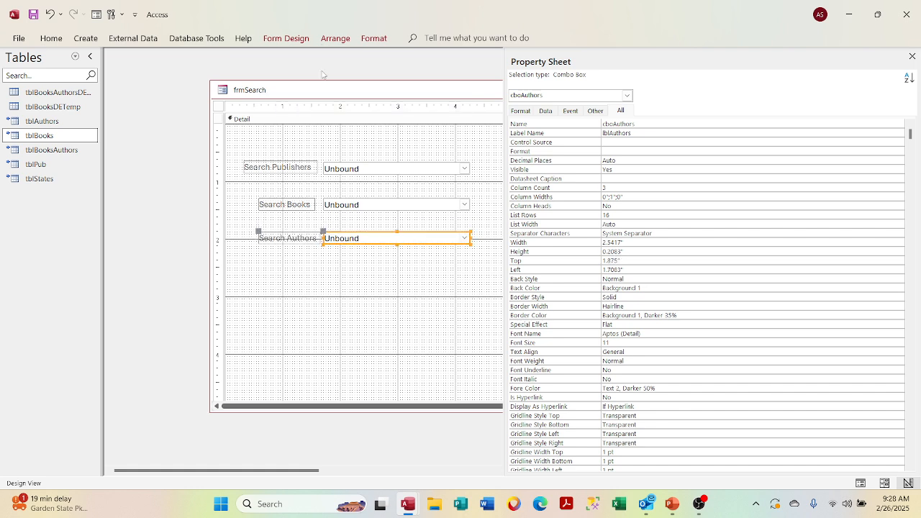
{"action": "right_click", "coordinate": [315, 98]}
{"action": "left_click", "coordinate": [345, 158]}
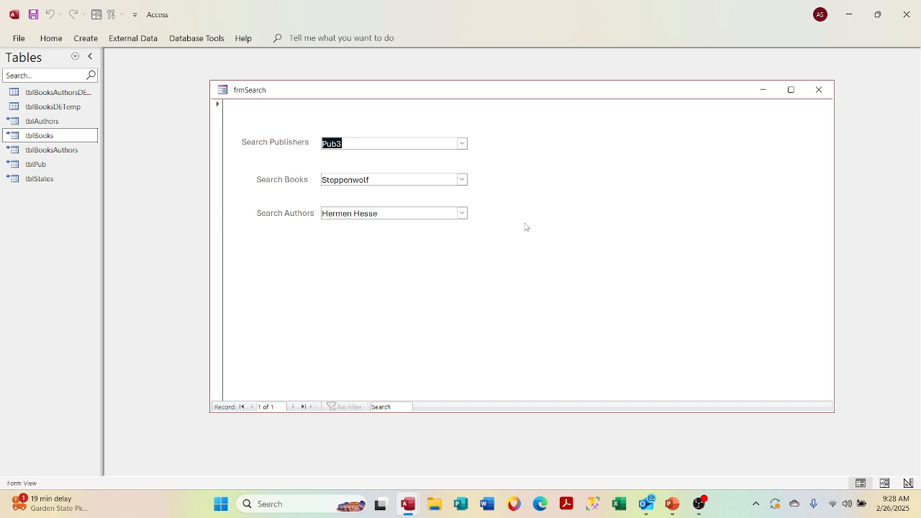
{"action": "left_click", "coordinate": [463, 216]}
{"action": "left_click", "coordinate": [367, 144]}
{"action": "key", "text": "BackSpace"}
{"action": "key", "text": "BackSpace"}
{"action": "key", "text": "BackSpace"}
{"action": "key", "text": "BackSpace"}
{"action": "key", "text": "ctrl+z"}
{"action": "key", "text": "BackSpace"}
{"action": "key", "text": "ctrl+z"}
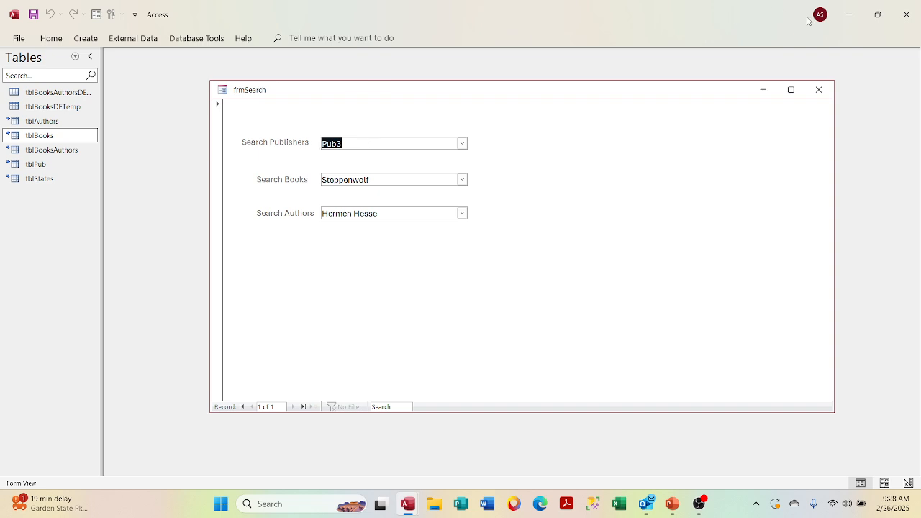
Close frmSearch with its design changes saved, and reopen it from the database's list of forms
{"action": "left_click", "coordinate": [820, 90]}
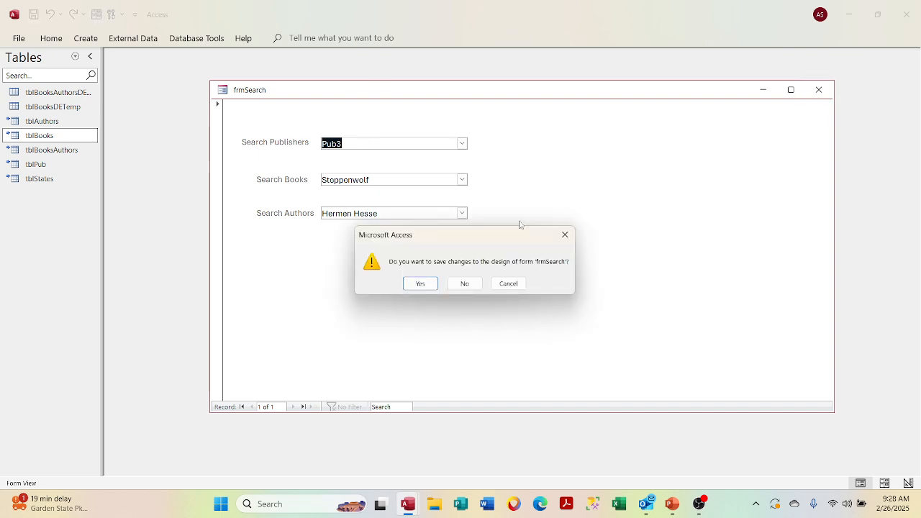
{"action": "left_click", "coordinate": [421, 284]}
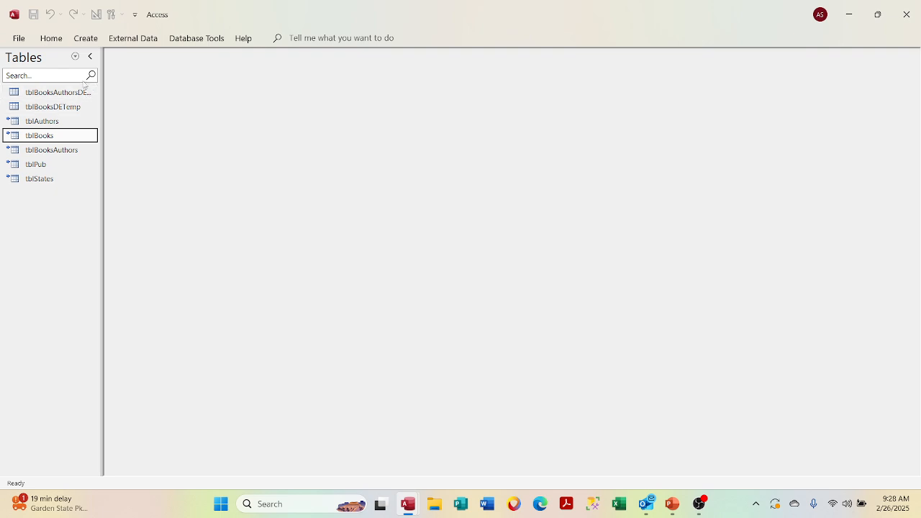
{"action": "left_click", "coordinate": [75, 57]}
{"action": "left_click", "coordinate": [43, 205]}
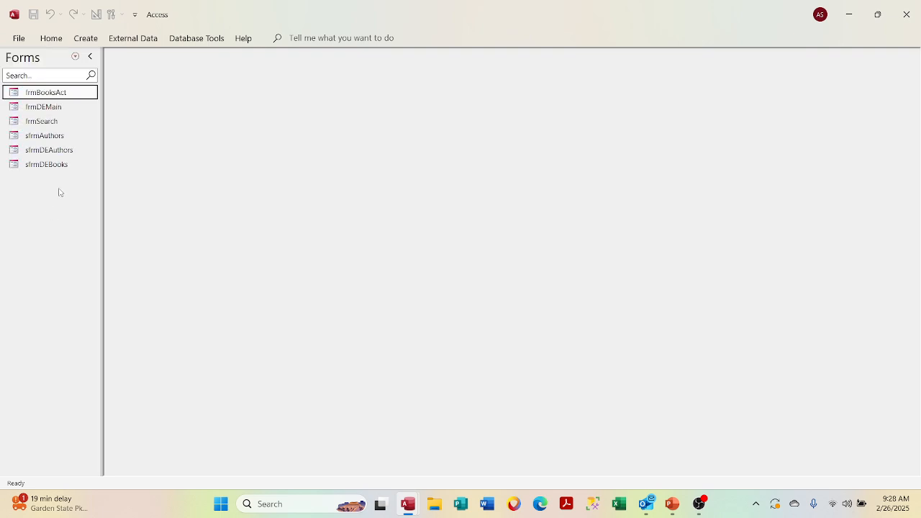
{"action": "double_click", "coordinate": [70, 123]}
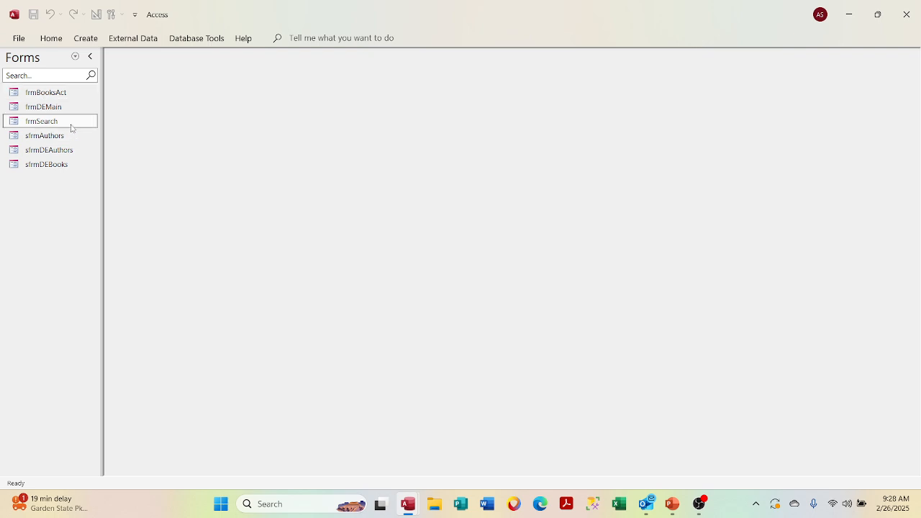
Check the Search Books and Search Authors lists while Search Publishers is empty
{"action": "left_click", "coordinate": [462, 179]}
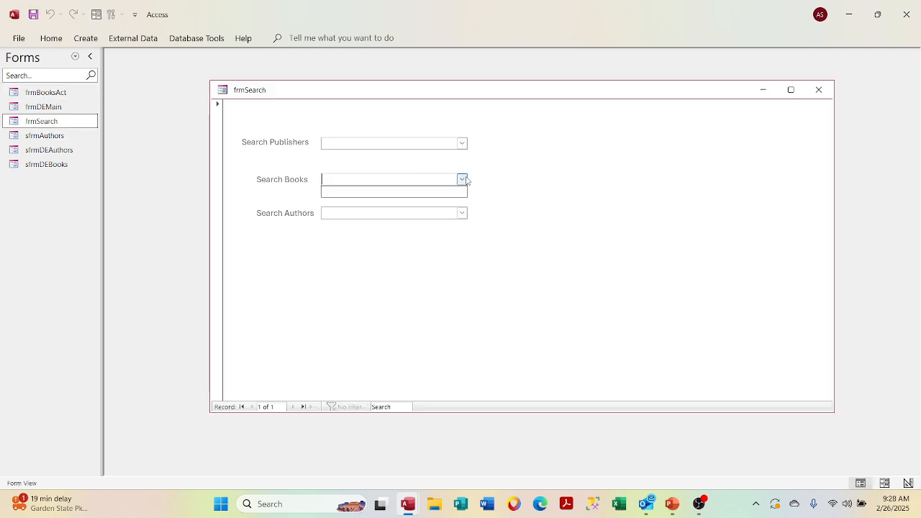
{"action": "left_click", "coordinate": [462, 179]}
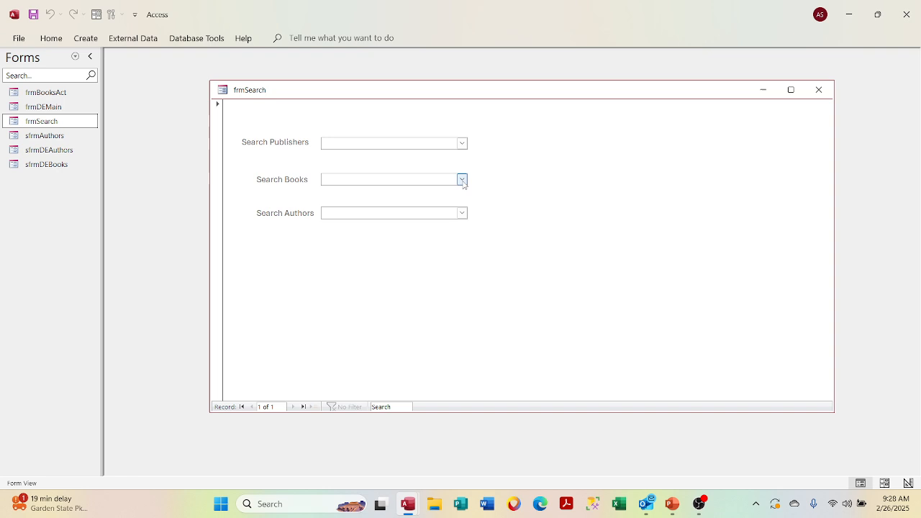
{"action": "left_click", "coordinate": [462, 213]}
{"action": "left_click", "coordinate": [462, 213]}
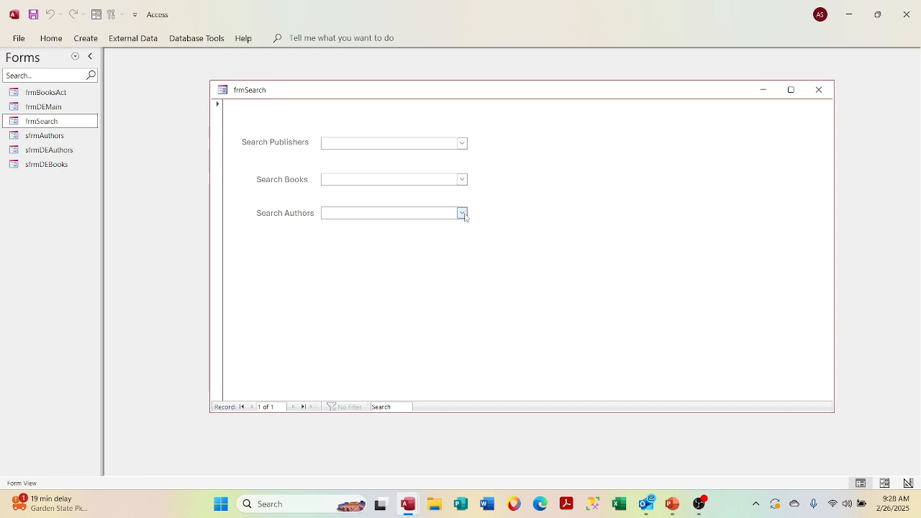
Test the cascade by choosing publisher Pub4, book 20,000 Leagues Under The Sea and author Jules Verne
{"action": "left_click", "coordinate": [463, 143]}
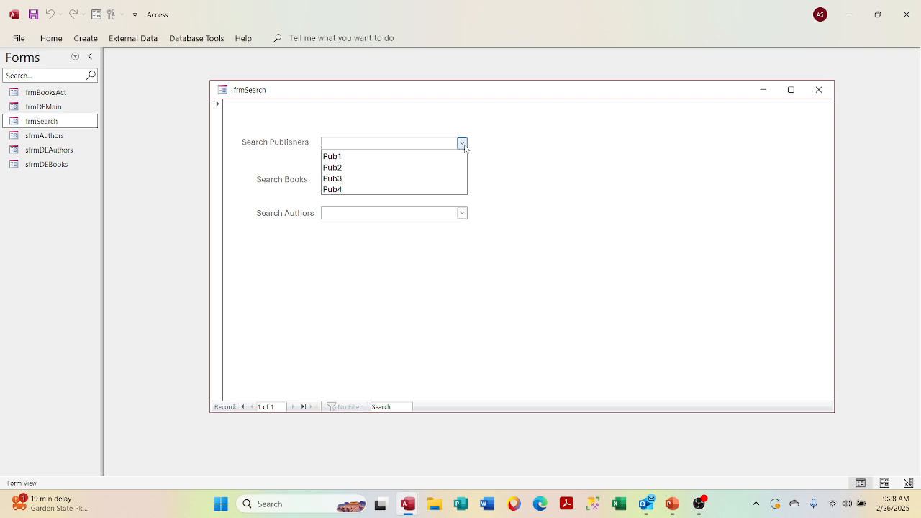
{"action": "left_click", "coordinate": [372, 189]}
{"action": "left_click", "coordinate": [380, 178]}
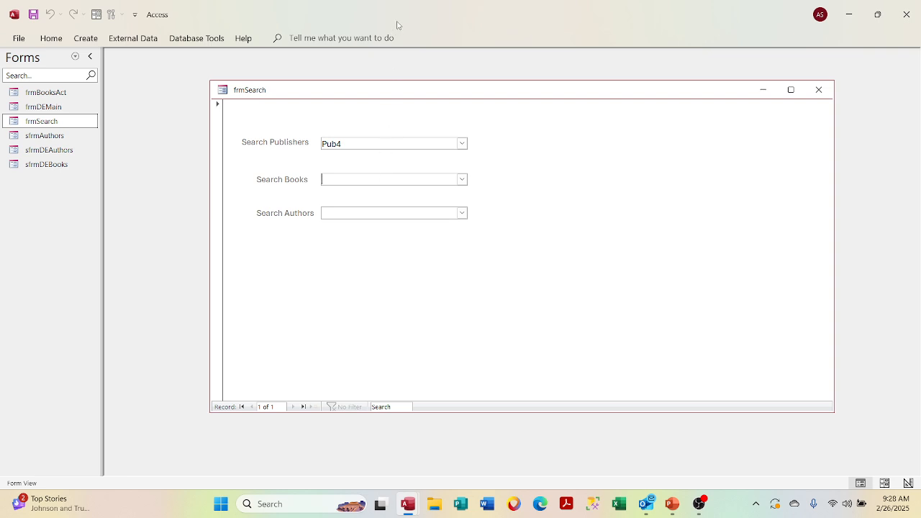
{"action": "left_click", "coordinate": [462, 179]}
{"action": "left_click", "coordinate": [447, 193]}
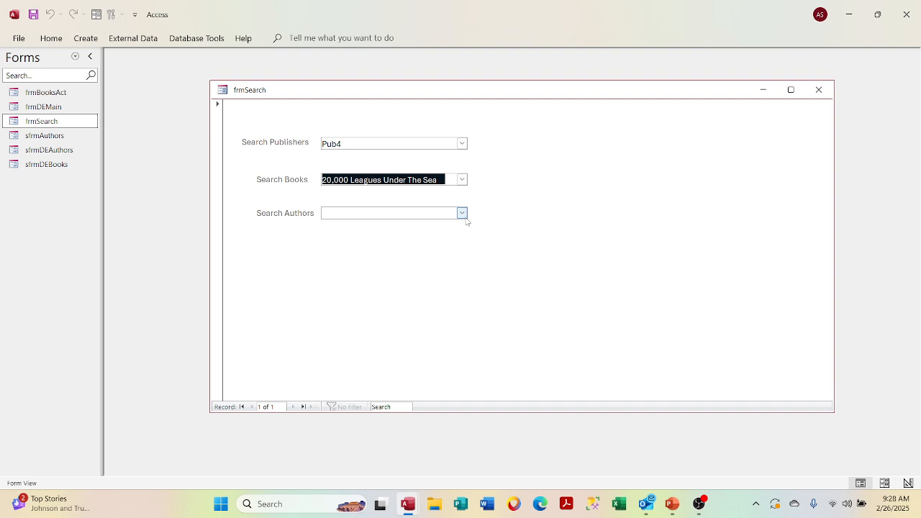
{"action": "left_click", "coordinate": [462, 214]}
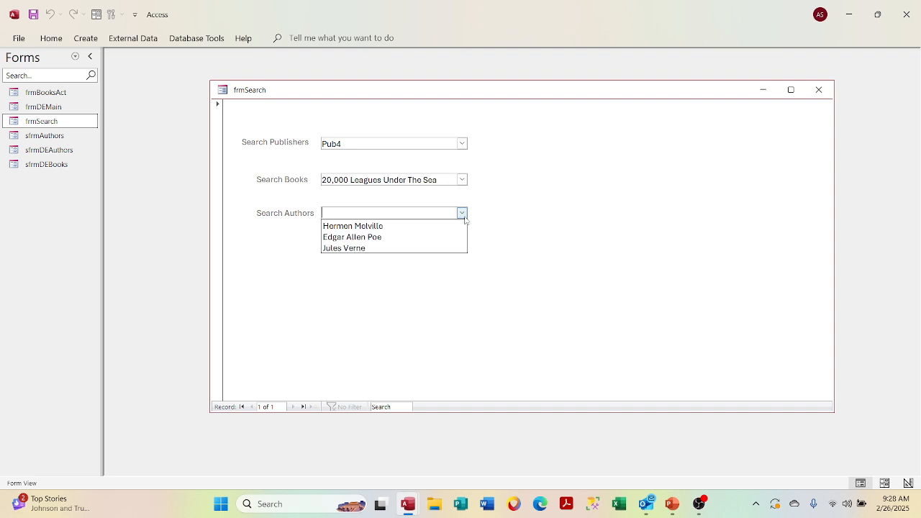
{"action": "left_click", "coordinate": [440, 247]}
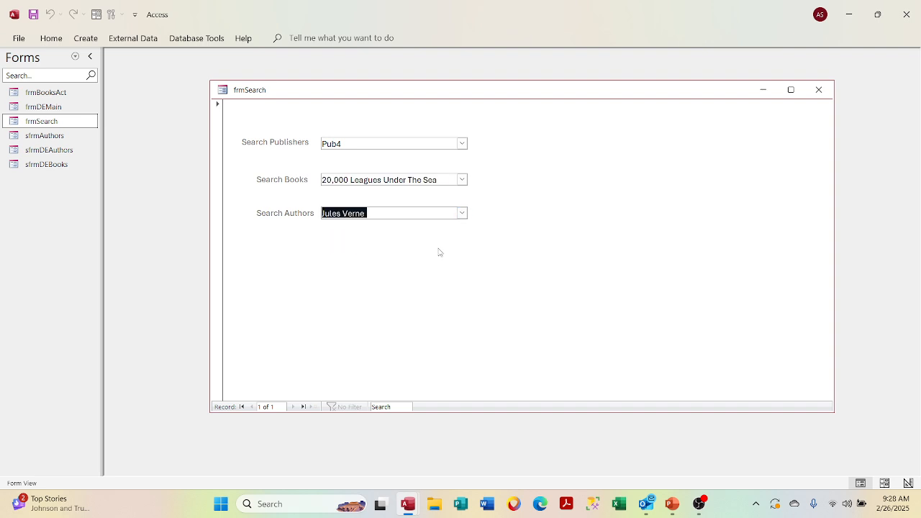
Test the cascade by choosing publisher Pub2, book The Raven and author Edgar Allen Poe
{"action": "left_click", "coordinate": [462, 144]}
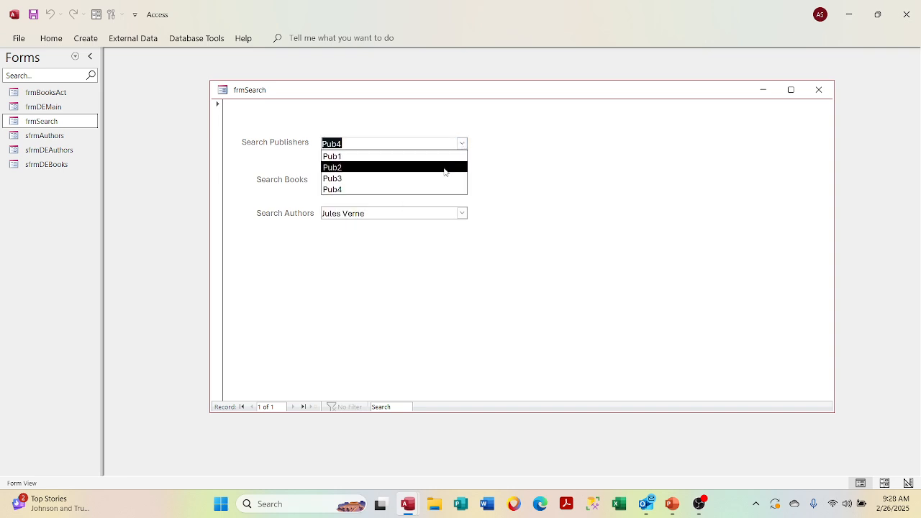
{"action": "left_click", "coordinate": [446, 167]}
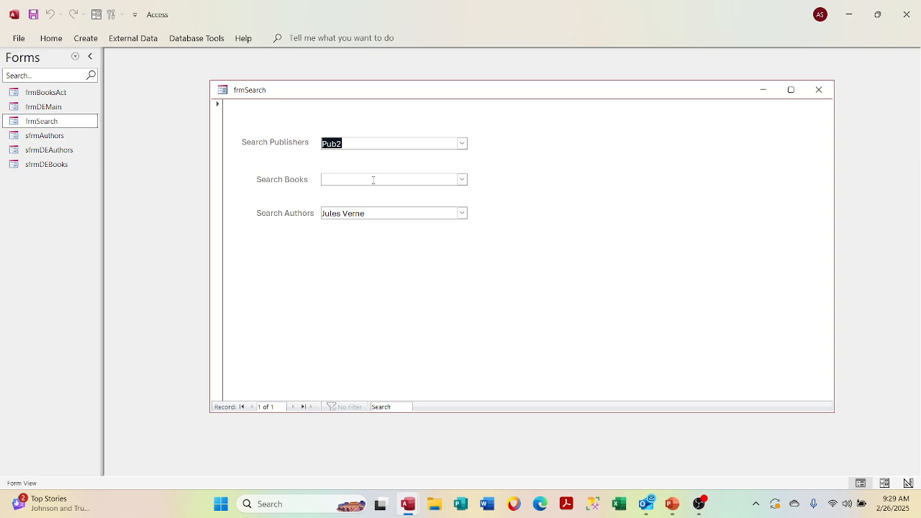
{"action": "left_click", "coordinate": [462, 179]}
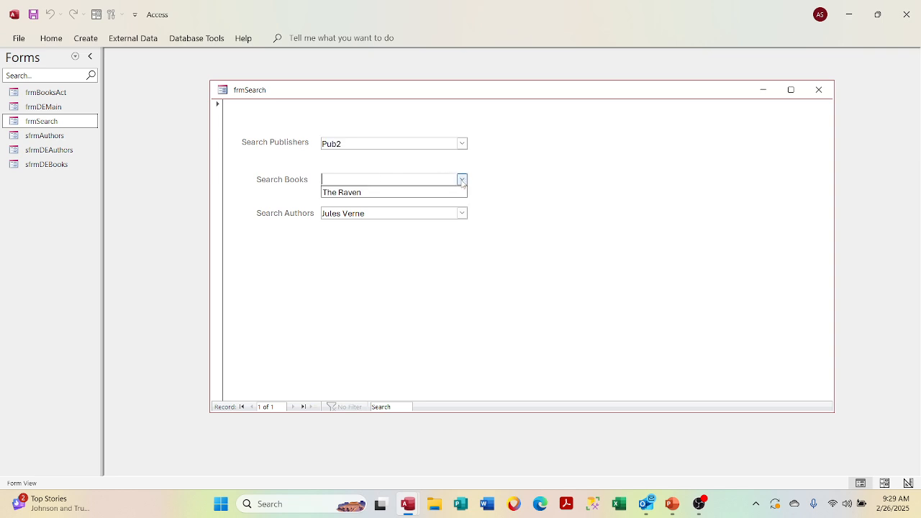
{"action": "left_click", "coordinate": [463, 191]}
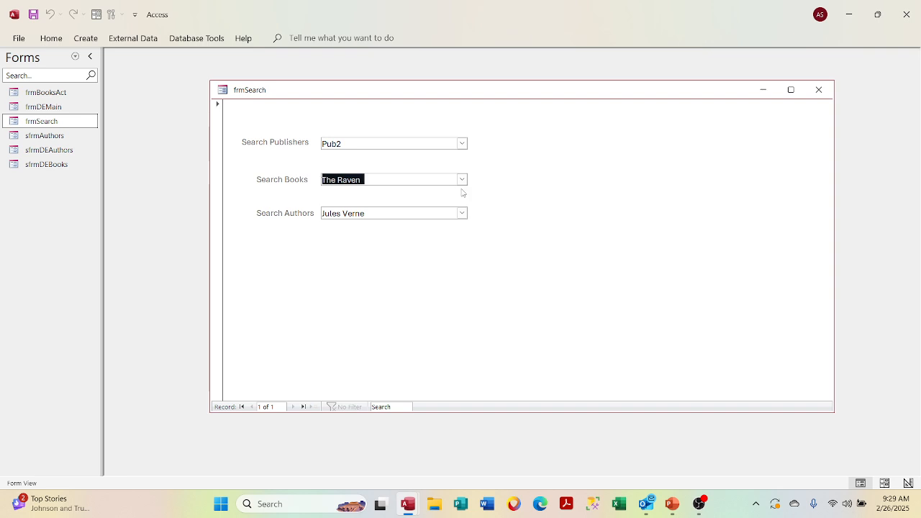
{"action": "left_click", "coordinate": [463, 213]}
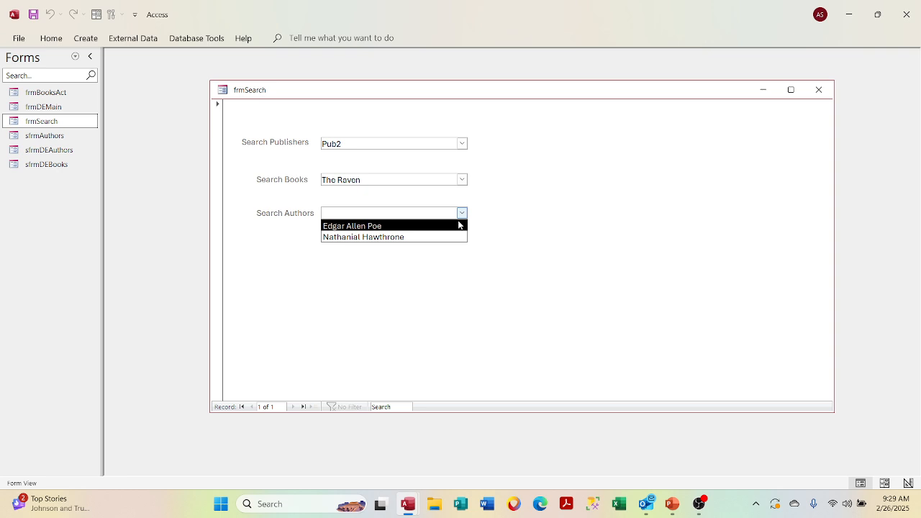
{"action": "left_click", "coordinate": [458, 225]}
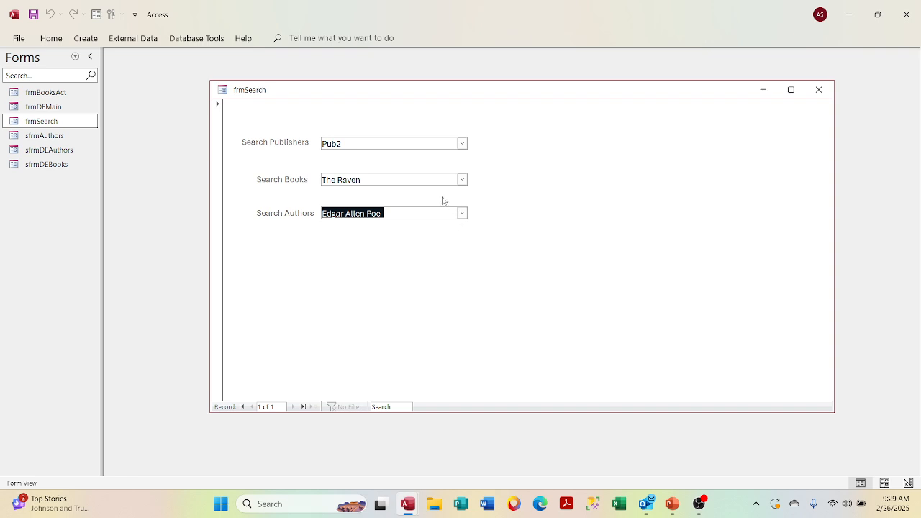
Choose publisher Pub1, clear Search Books and check the Search Authors list without a book selected
{"action": "left_click", "coordinate": [463, 142]}
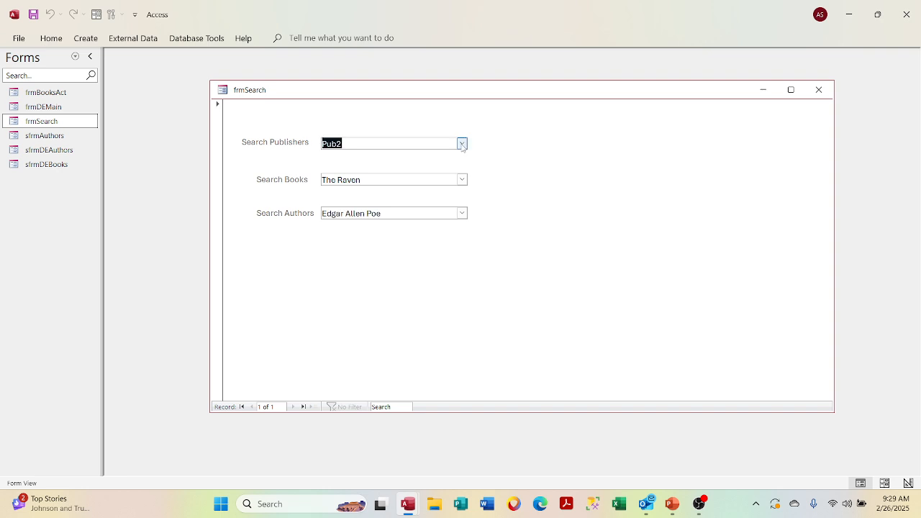
{"action": "left_click", "coordinate": [462, 143]}
{"action": "left_click", "coordinate": [453, 153]}
{"action": "left_click", "coordinate": [430, 180]}
{"action": "key", "text": "BackSpace"}
{"action": "key", "text": "BackSpace"}
{"action": "key", "text": "BackSpace"}
{"action": "key", "text": "BackSpace"}
{"action": "key", "text": "BackSpace"}
{"action": "key", "text": "BackSpace"}
{"action": "key", "text": "BackSpace"}
{"action": "key", "text": "BackSpace"}
{"action": "key", "text": "BackSpace"}
{"action": "key", "text": "BackSpace"}
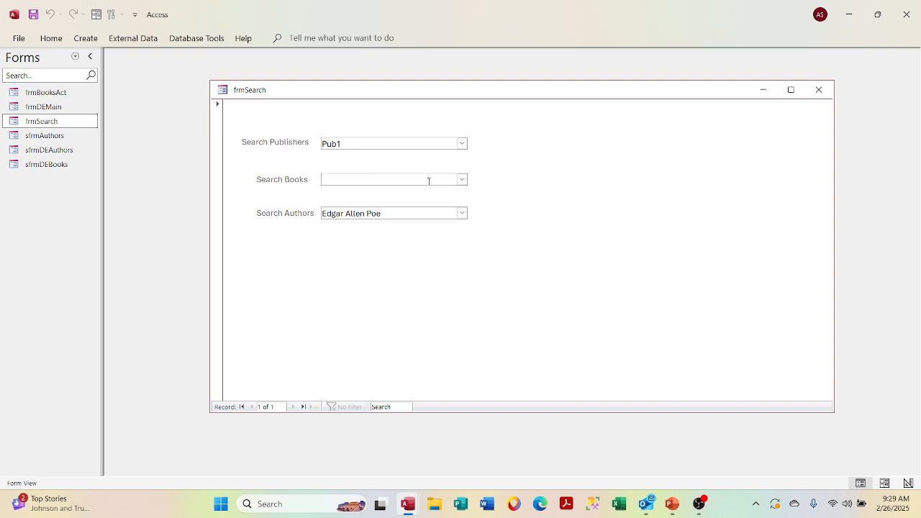
{"action": "left_click", "coordinate": [461, 213]}
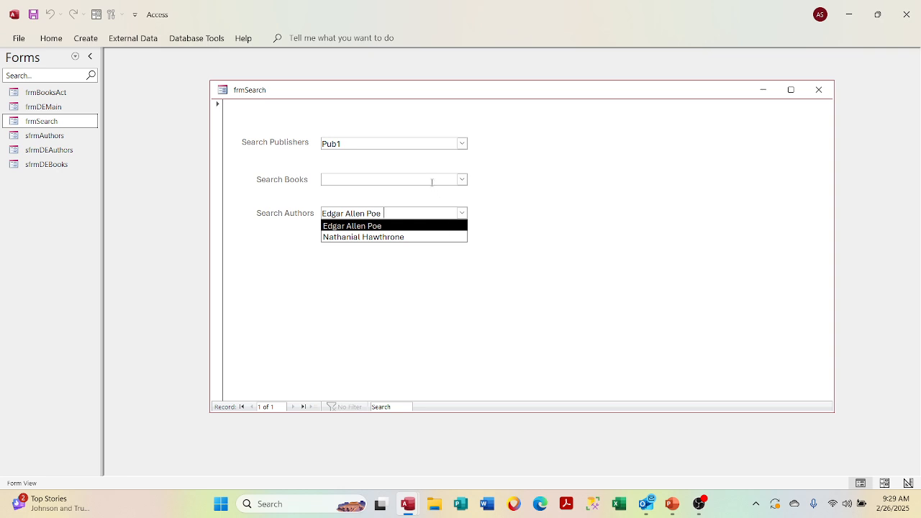
{"action": "left_click", "coordinate": [432, 179]}
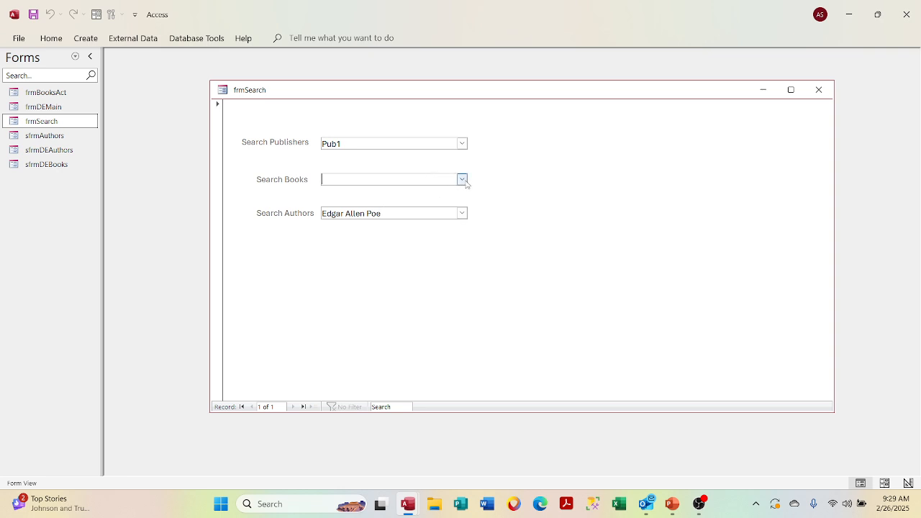
Choose book Nicholas Nickleby, change it to The Pit and the Pendulum, and check the Search Authors list
{"action": "left_click", "coordinate": [462, 180]}
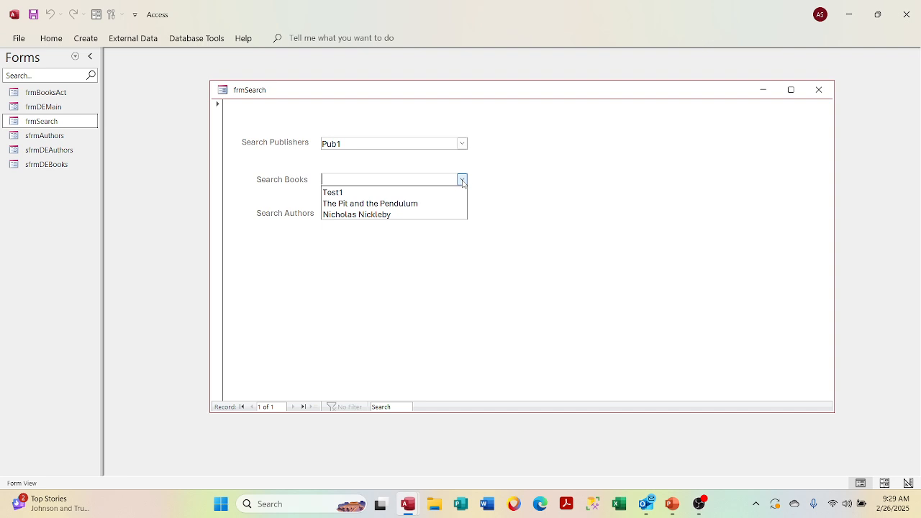
{"action": "left_click", "coordinate": [432, 213]}
{"action": "left_click", "coordinate": [429, 216]}
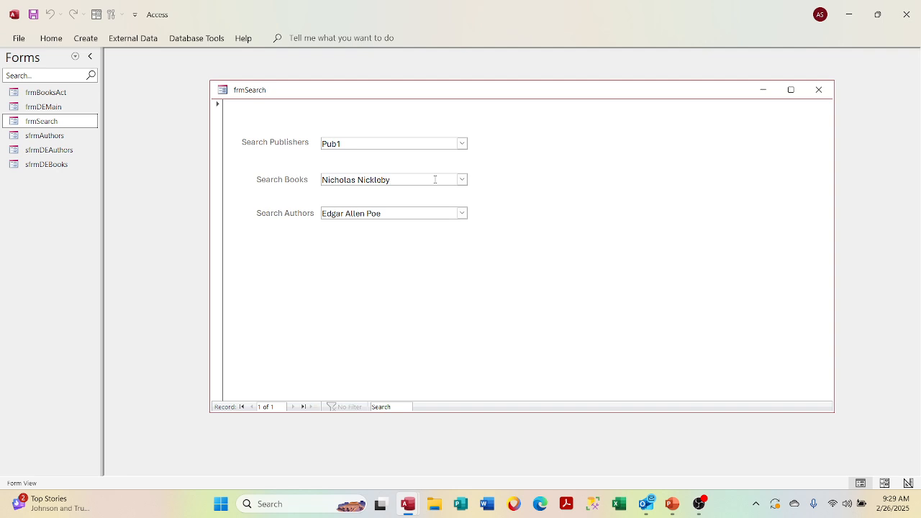
{"action": "left_click", "coordinate": [462, 179]}
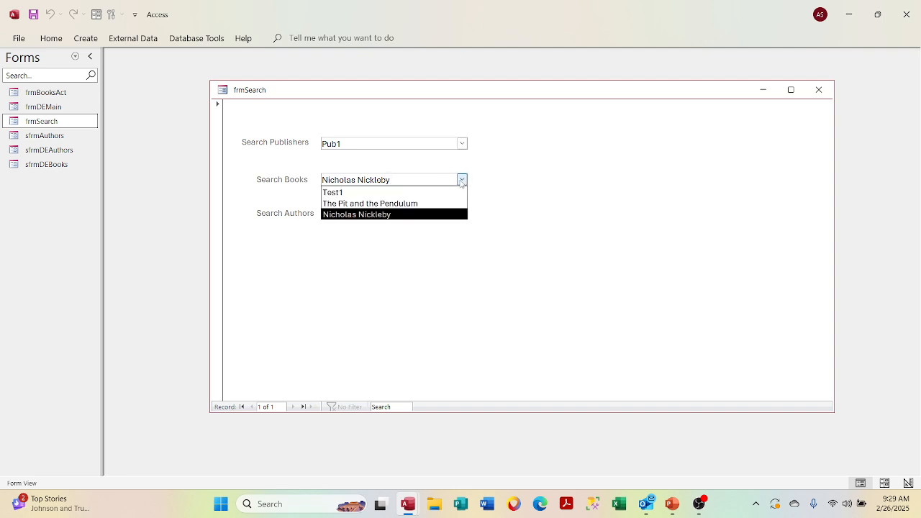
{"action": "left_click", "coordinate": [450, 201]}
{"action": "left_click", "coordinate": [461, 213]}
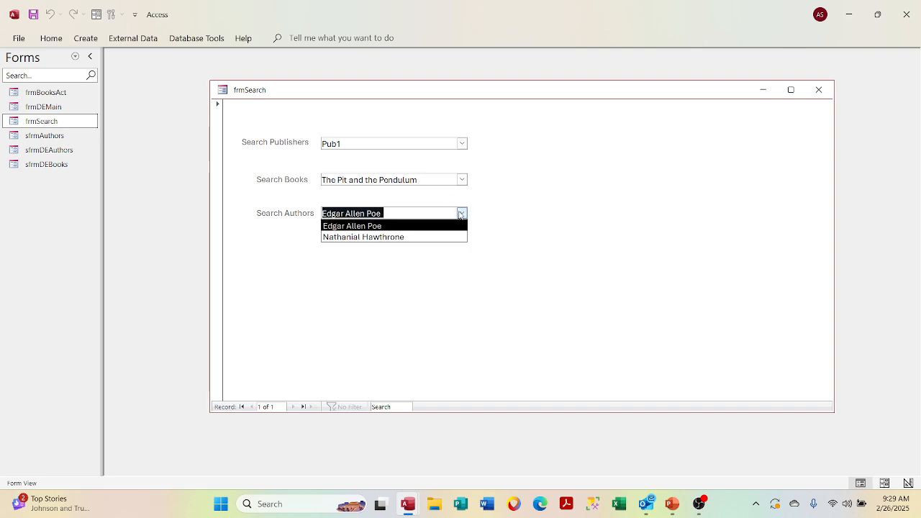
{"action": "left_click", "coordinate": [461, 214]}
Choose book Nicholas Nickleby for publisher Pub1 and check the Search Authors list
{"action": "left_click", "coordinate": [462, 180]}
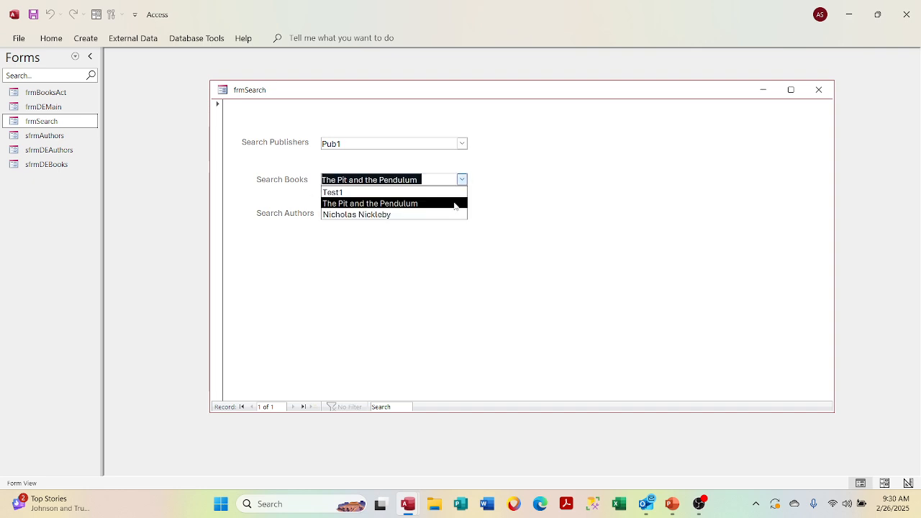
{"action": "left_click", "coordinate": [452, 214]}
{"action": "left_click", "coordinate": [461, 213]}
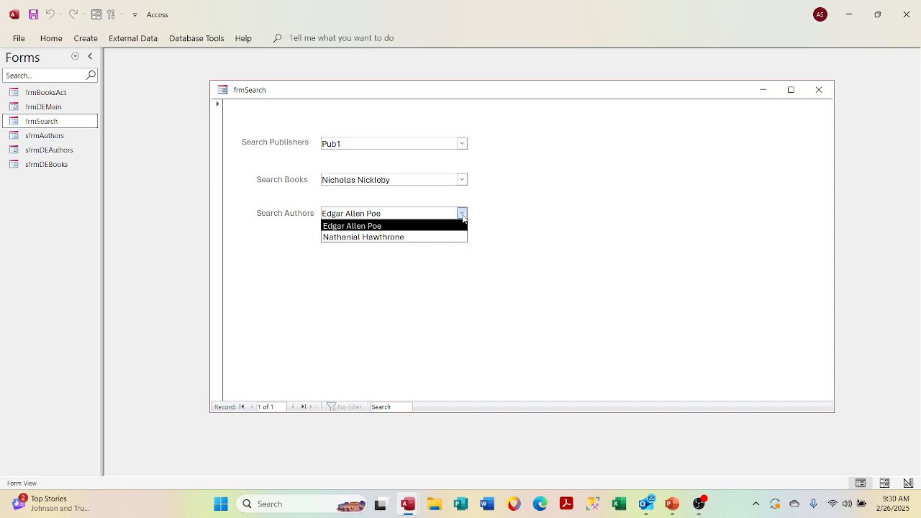
{"action": "left_click", "coordinate": [461, 213]}
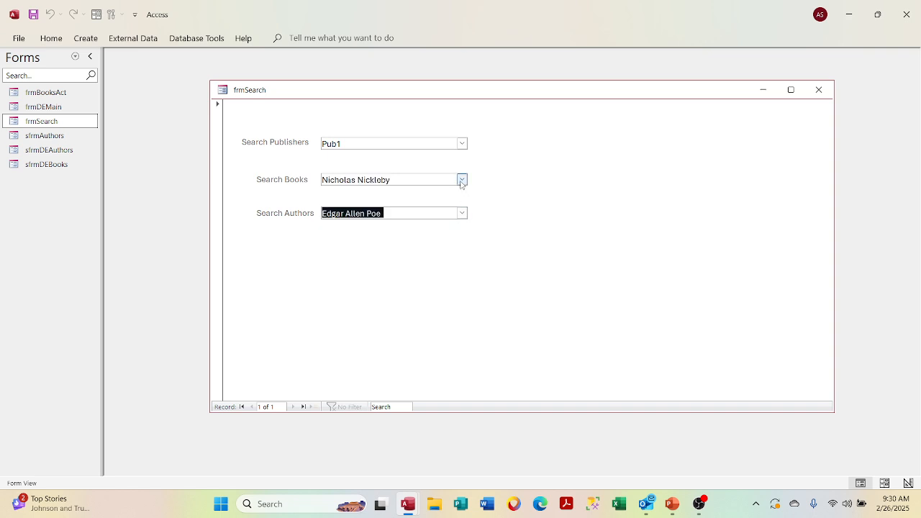
Refresh the form manually with Nicholas Nickleby selected and check the Search Authors list again
{"action": "left_click", "coordinate": [413, 182]}
{"action": "key", "text": "F5"}
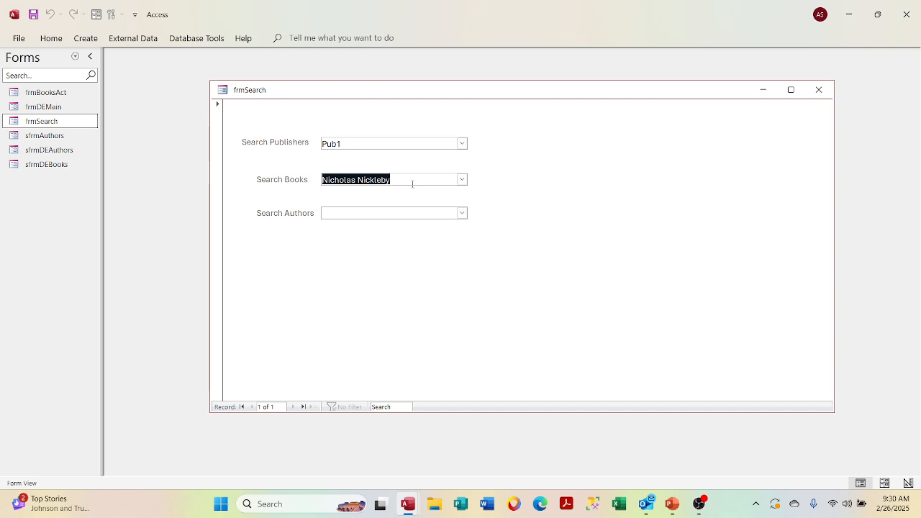
{"action": "left_click", "coordinate": [464, 216]}
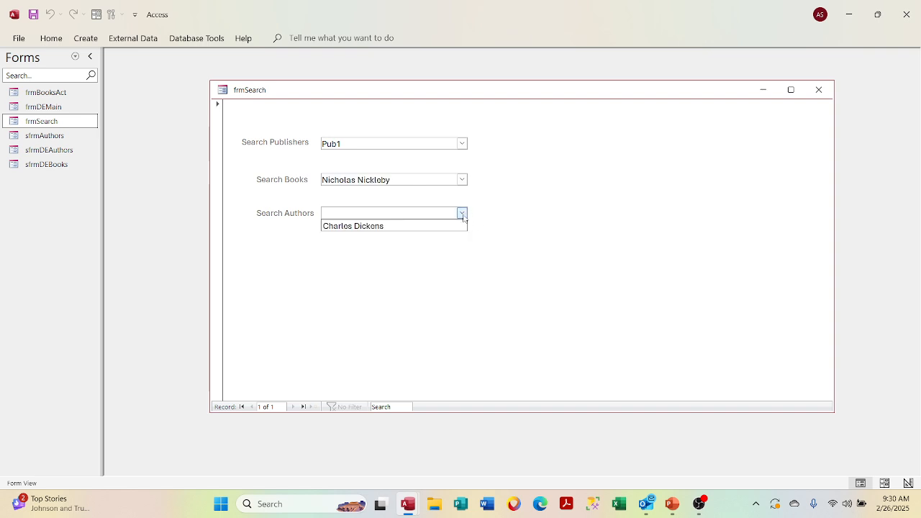
{"action": "left_click", "coordinate": [463, 213]}
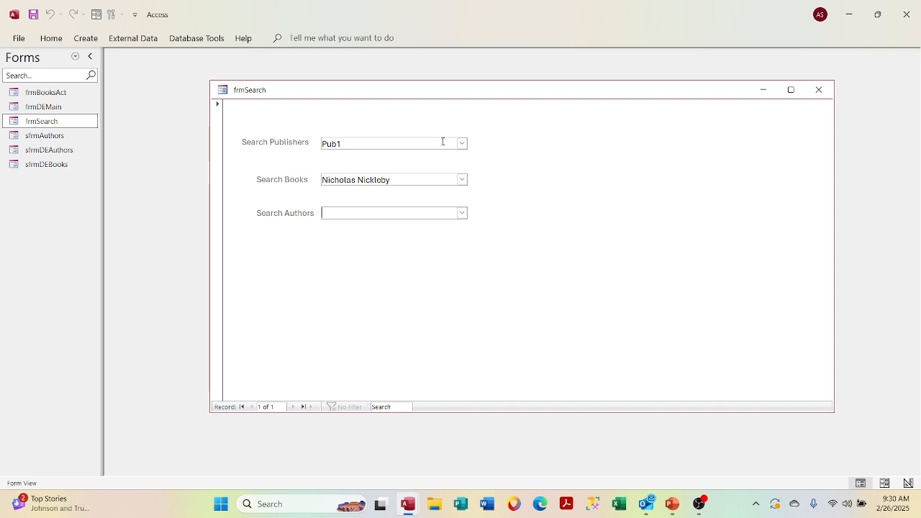
In frmSearch's Design View, create an After Update event procedure for the cboPub combo box with Code Builder
{"action": "right_click", "coordinate": [414, 90]}
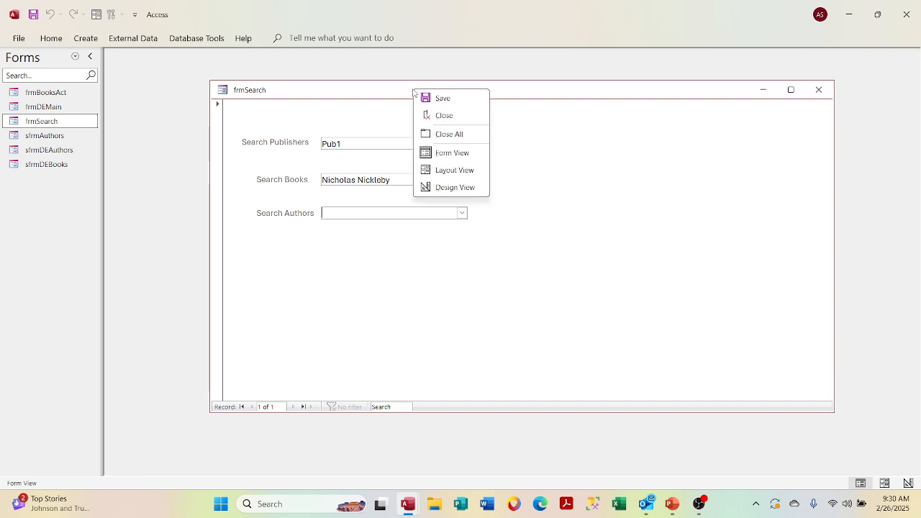
{"action": "left_click", "coordinate": [439, 170]}
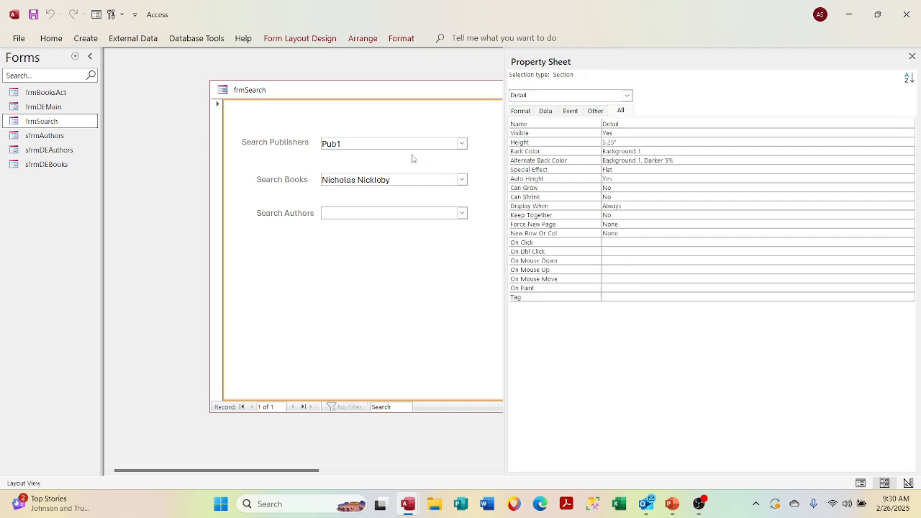
{"action": "right_click", "coordinate": [400, 94]}
{"action": "left_click", "coordinate": [439, 192]}
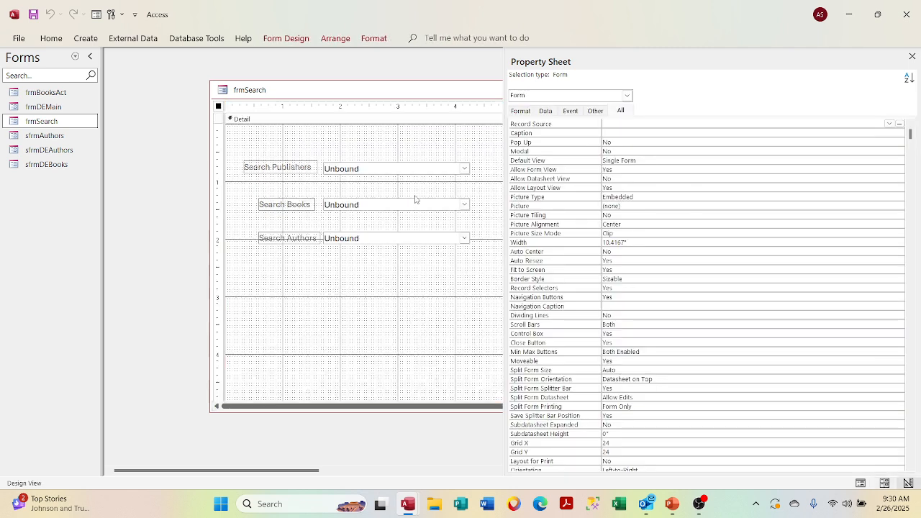
{"action": "left_click", "coordinate": [408, 172]}
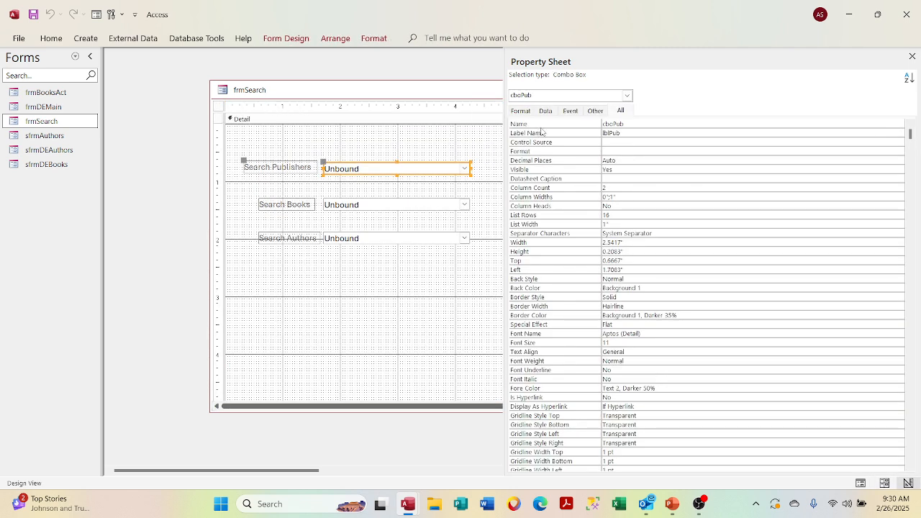
{"action": "left_click", "coordinate": [568, 111]}
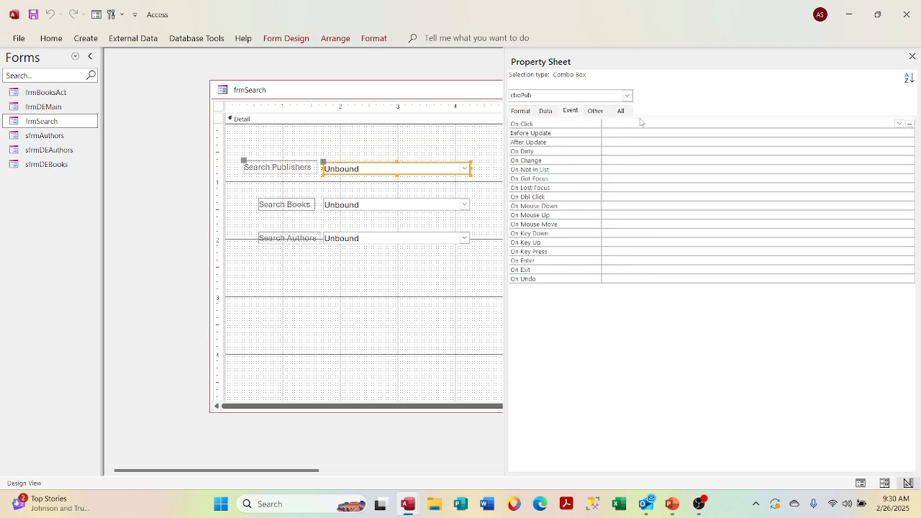
{"action": "left_click", "coordinate": [675, 141]}
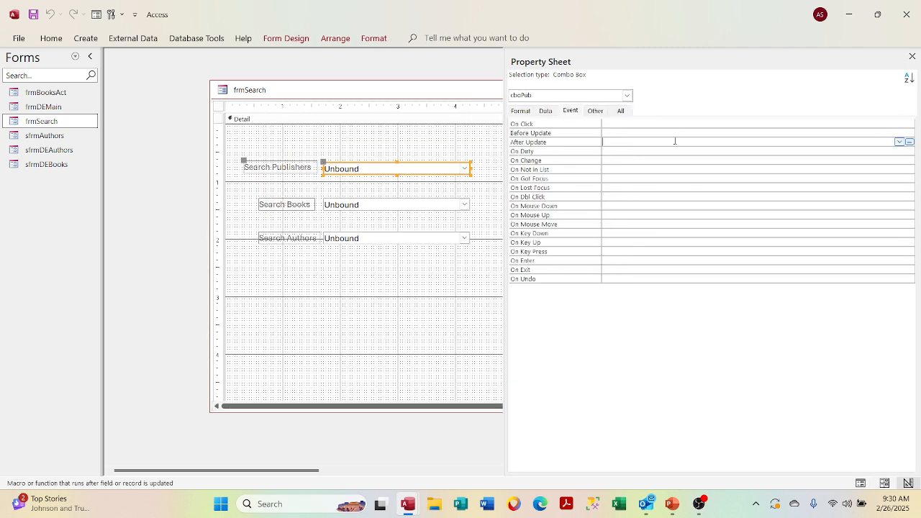
{"action": "left_click", "coordinate": [909, 142]}
{"action": "double_click", "coordinate": [462, 148]}
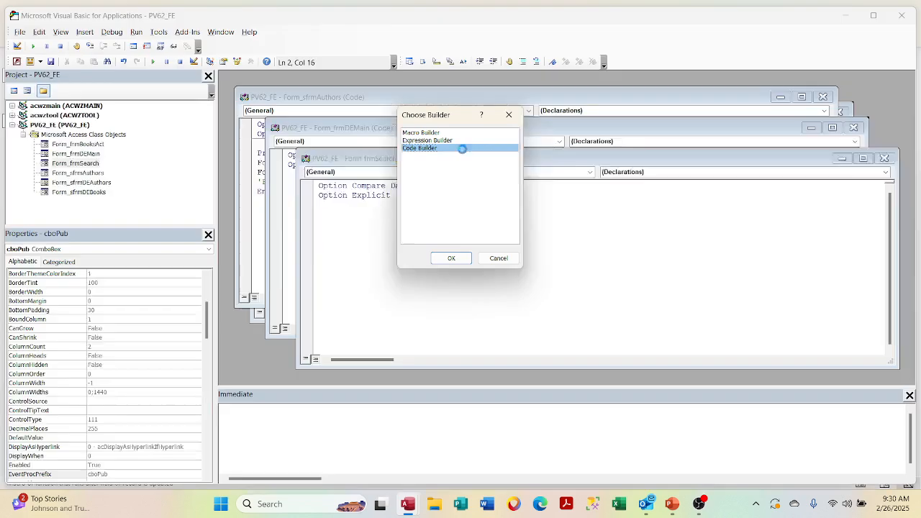
Add the line Me.cboBooks.Requery to the cboPub_AfterUpdate procedure
{"action": "type", "text": "me"}
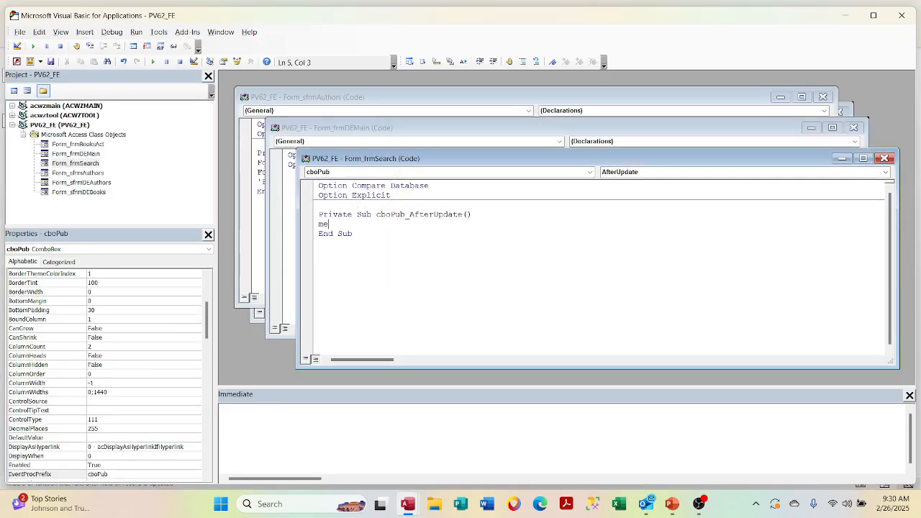
{"action": "type", "text": ".cb"}
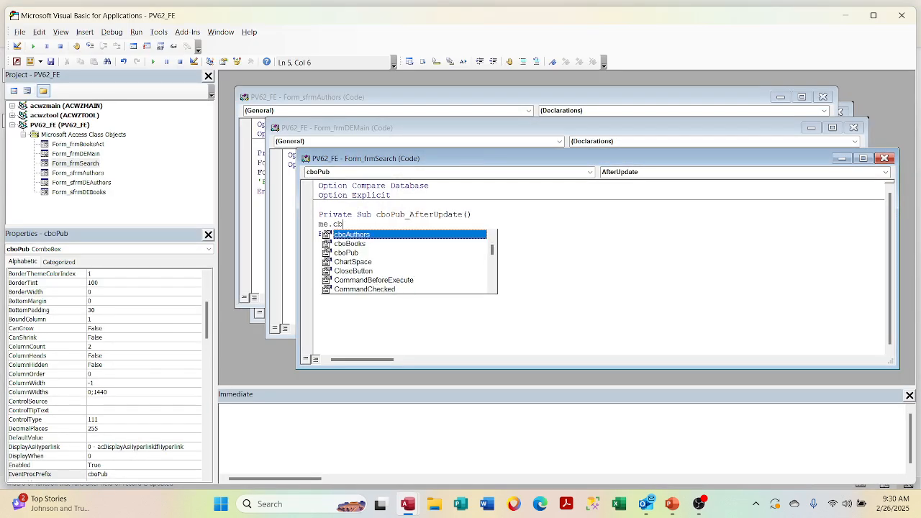
{"action": "key", "text": "Down"}
{"action": "key", "text": "Tab"}
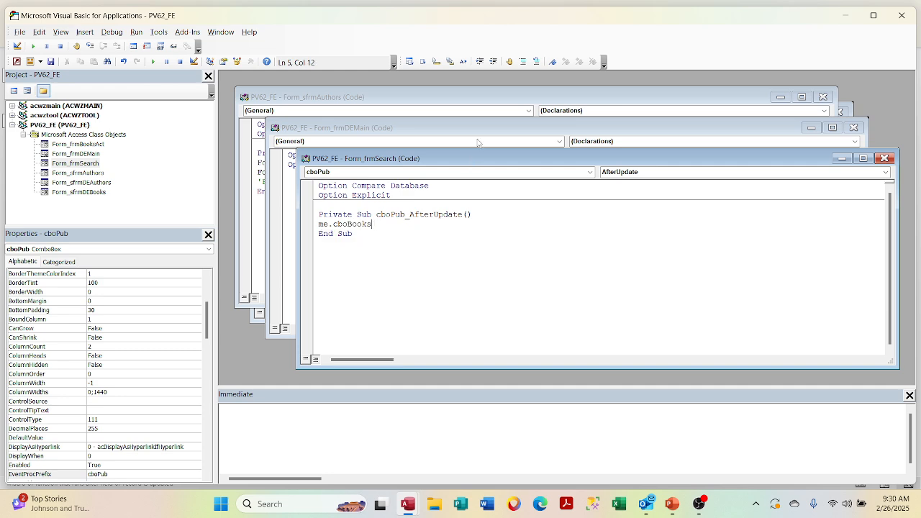
{"action": "type", "text": ".req"}
{"action": "key", "text": "Tab"}
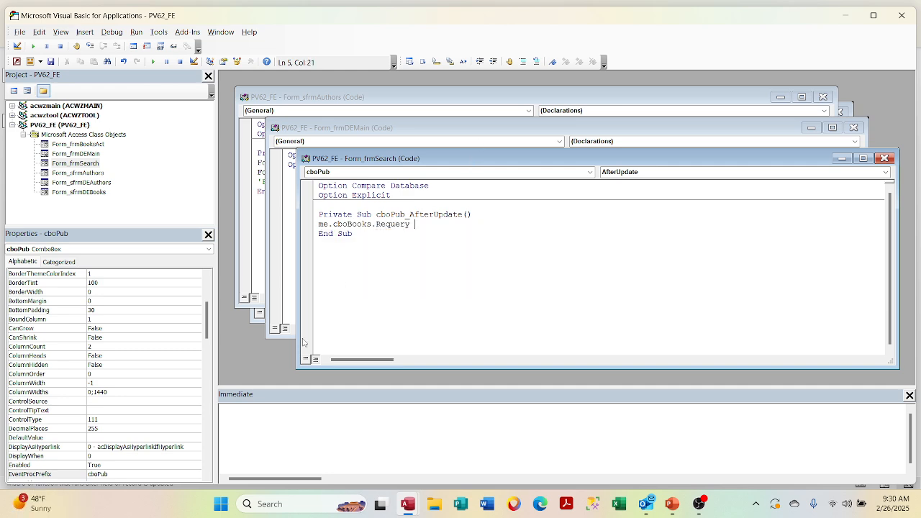
{"action": "left_click", "coordinate": [361, 275]}
Return to the form design and create an After Update event procedure for the cboBooks combo box with Code Builder
{"action": "mouse_move", "coordinate": [408, 504]}
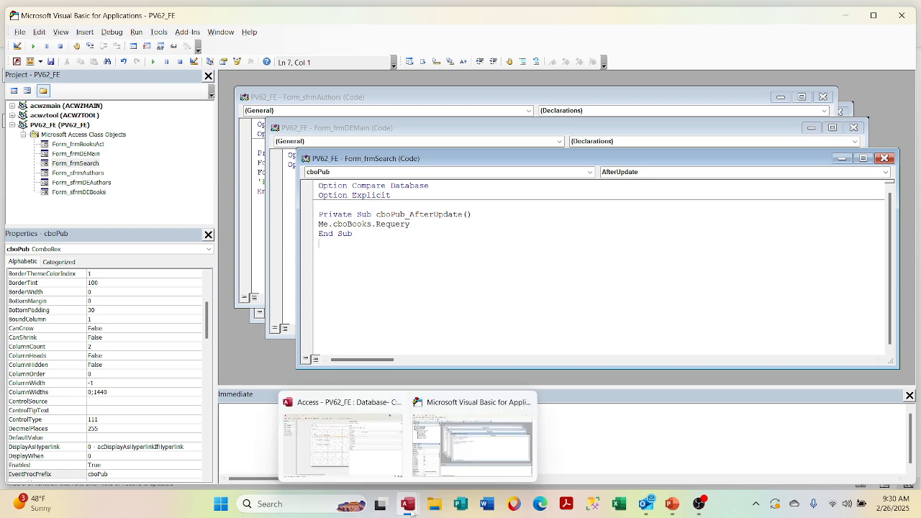
{"action": "left_click", "coordinate": [379, 463]}
{"action": "left_click", "coordinate": [404, 205]}
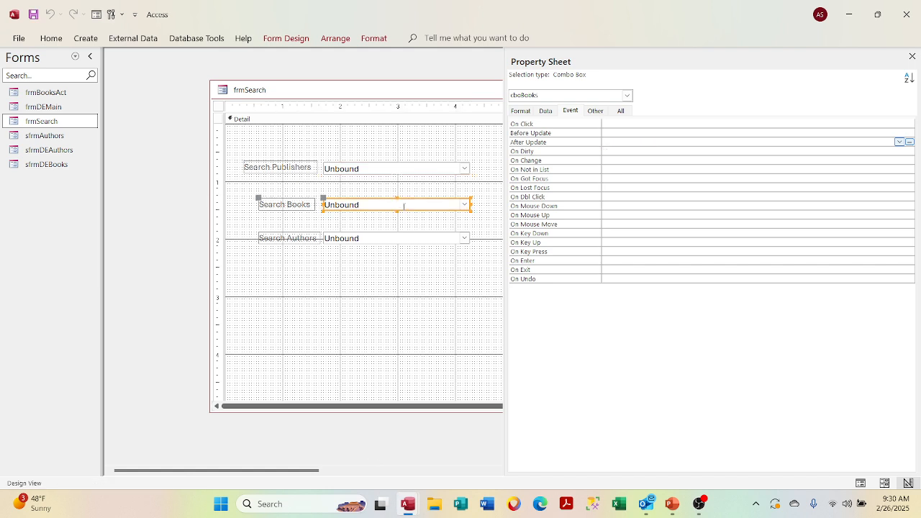
{"action": "left_click", "coordinate": [687, 141]}
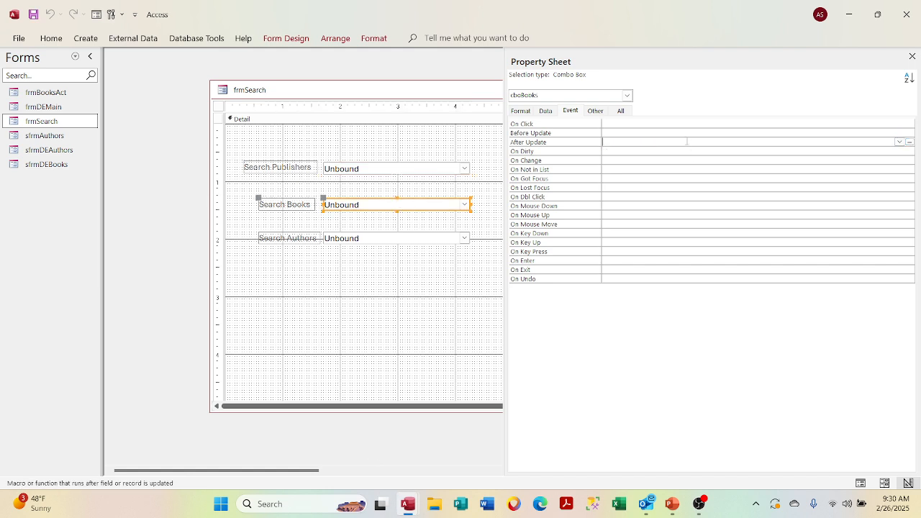
{"action": "right_click", "coordinate": [907, 143]}
{"action": "left_click", "coordinate": [909, 145]}
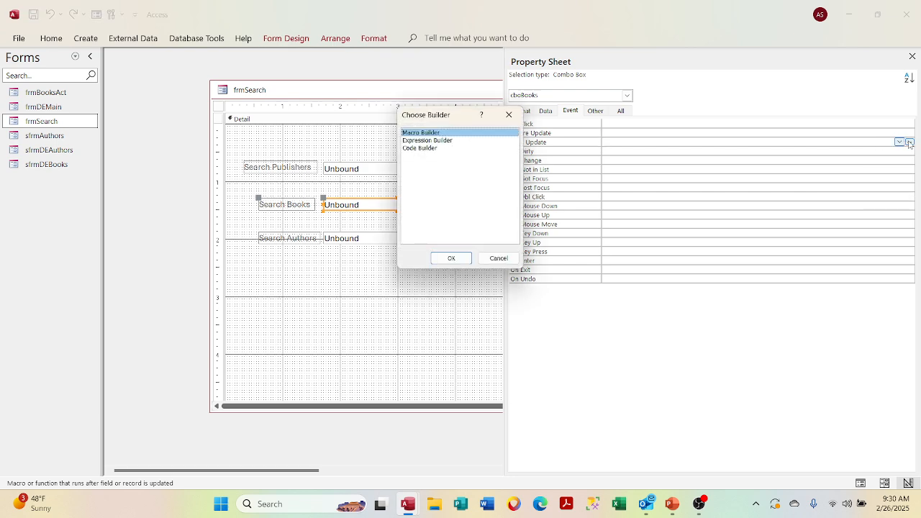
{"action": "double_click", "coordinate": [447, 149]}
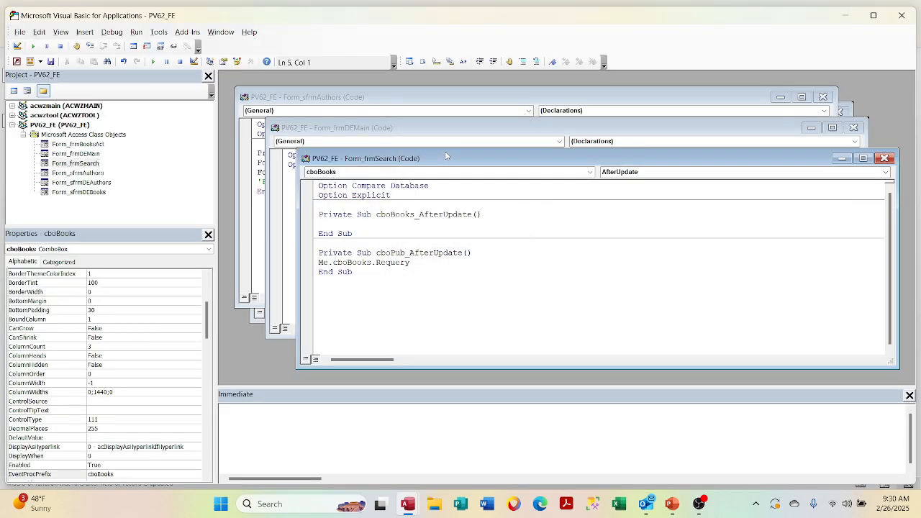
Add the line Me.cboAuthors.Requery to the cboBooks_AfterUpdate procedure and save the code
{"action": "type", "text": "me."}
{"action": "type", "text": "c"}
{"action": "key", "text": "BackSpace"}
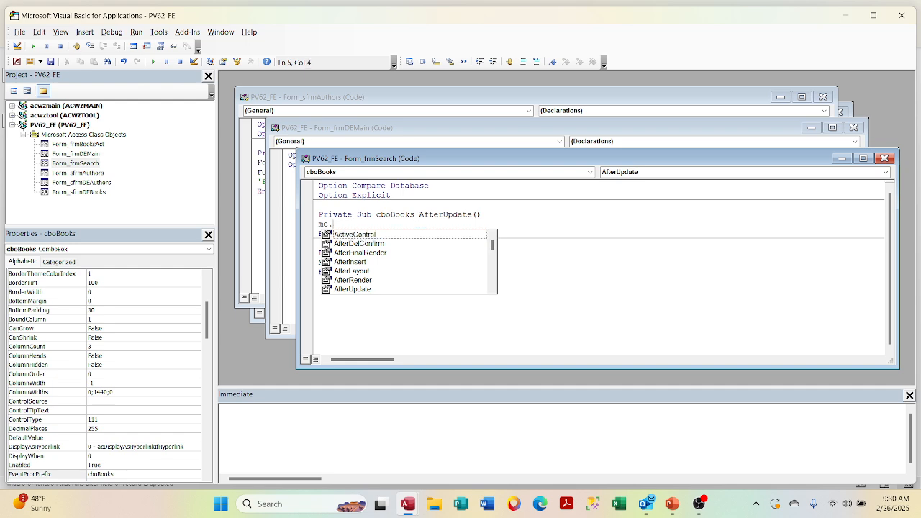
{"action": "type", "text": "cboAuthors"}
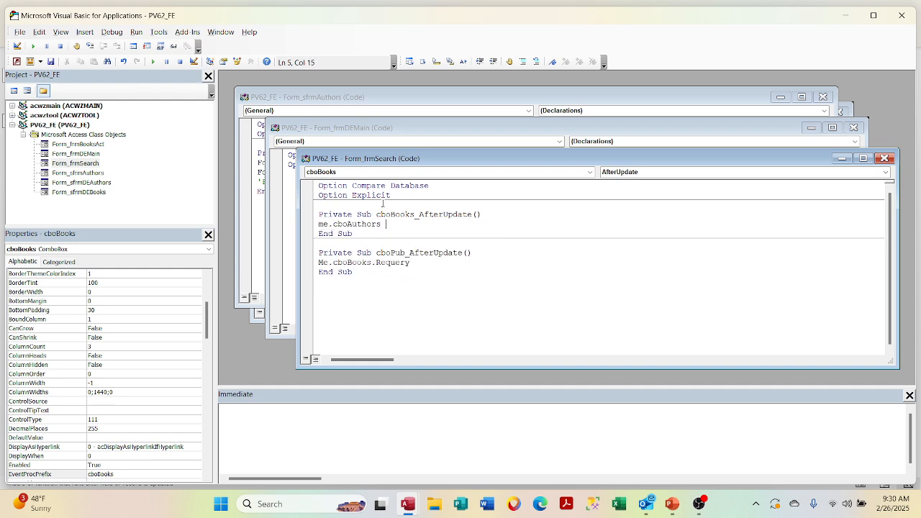
{"action": "key", "text": "BackSpace"}
{"action": "type", "text": ".re"}
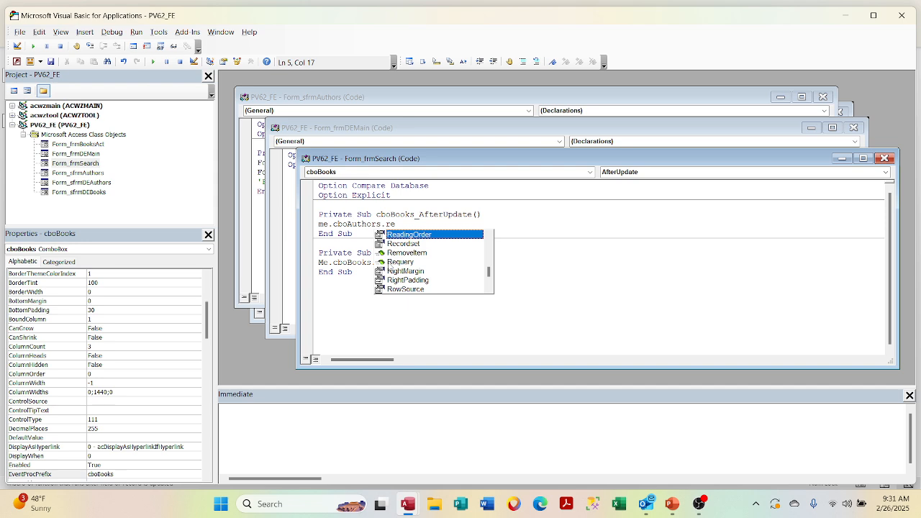
{"action": "double_click", "coordinate": [400, 262]}
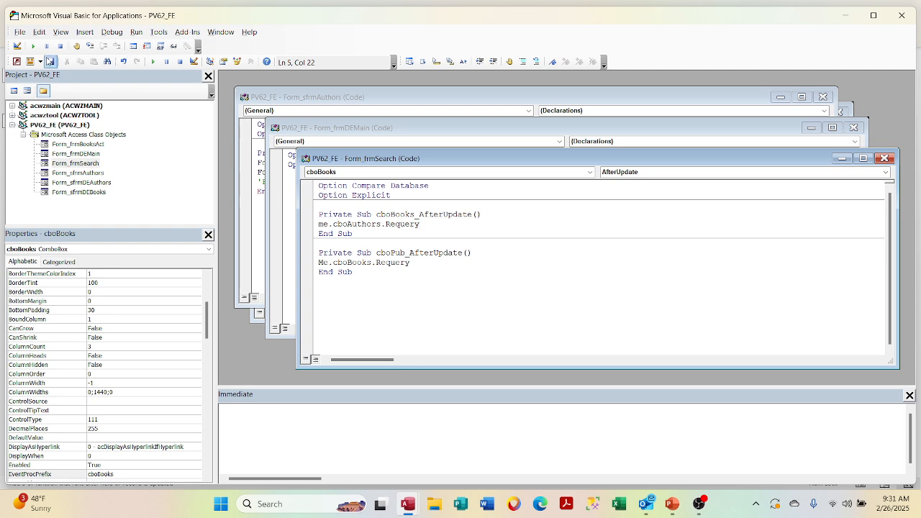
{"action": "left_click", "coordinate": [49, 62]}
Return to frmSearch in Access, close its Property Sheet and switch the form to Form View
{"action": "mouse_move", "coordinate": [645, 504]}
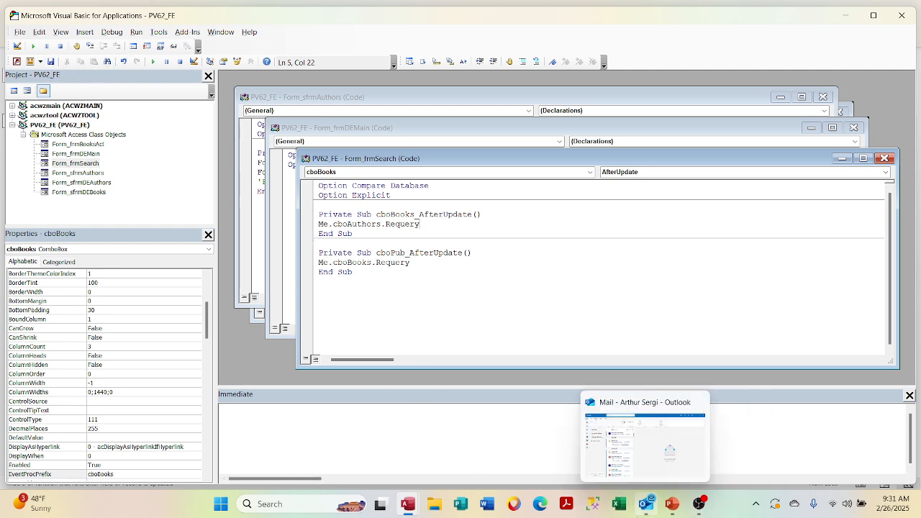
{"action": "mouse_move", "coordinate": [408, 504]}
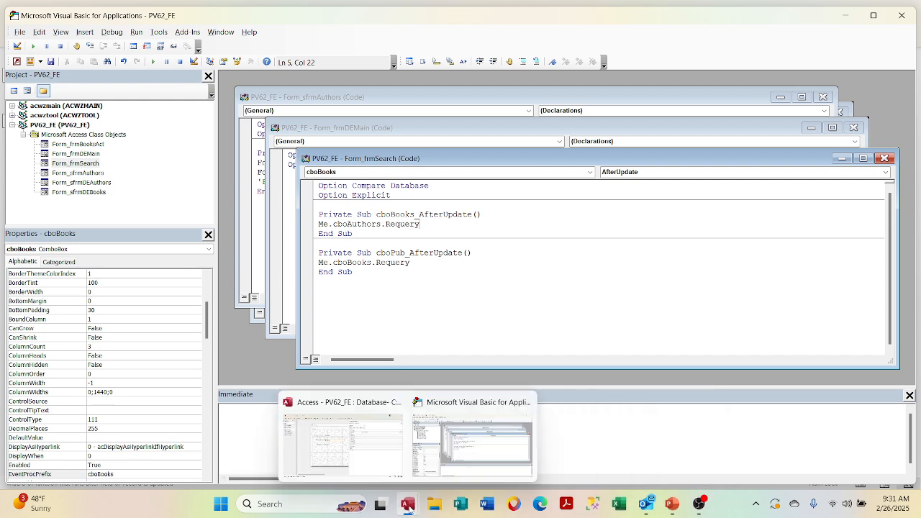
{"action": "left_click", "coordinate": [383, 457]}
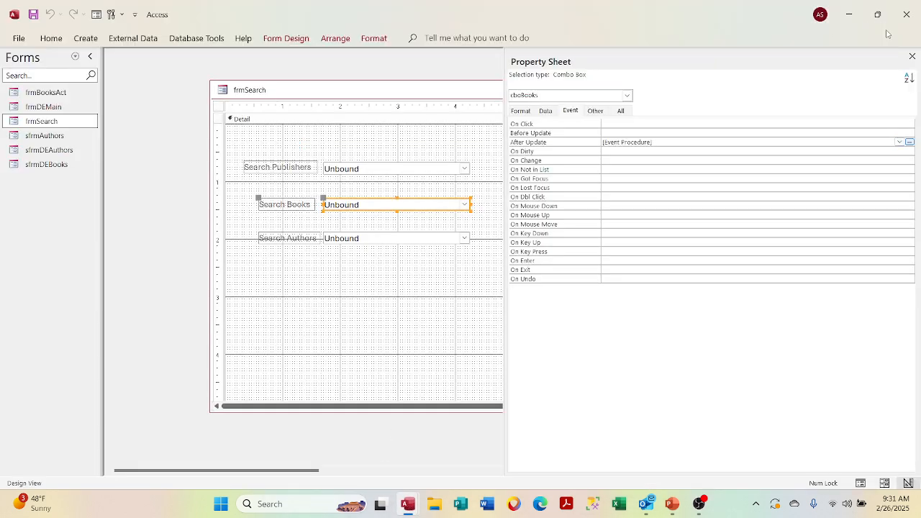
{"action": "left_click", "coordinate": [913, 56]}
{"action": "right_click", "coordinate": [560, 95]}
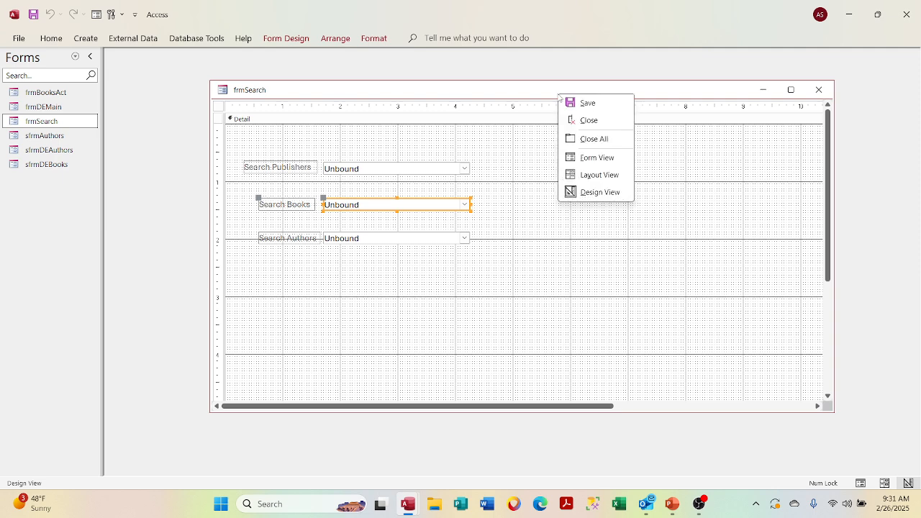
{"action": "left_click", "coordinate": [574, 157]}
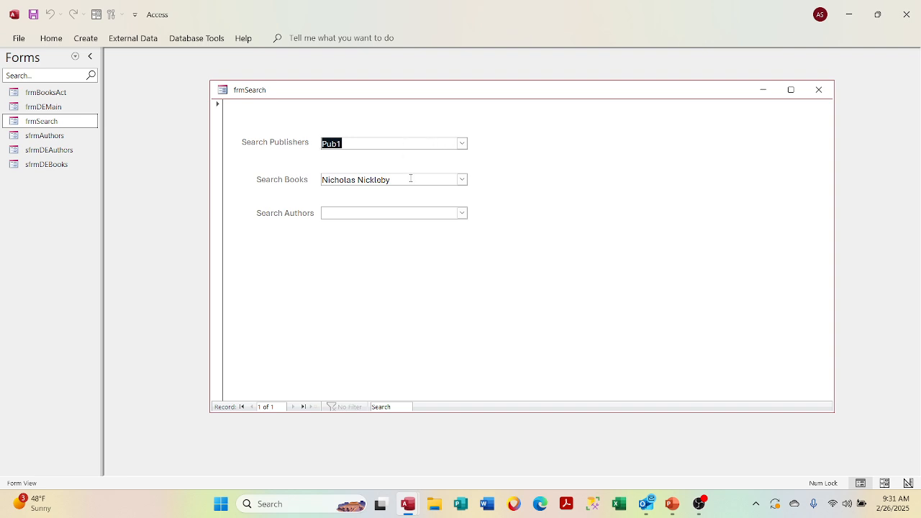
Test the Search Publishers combo box by picking Pub1, Pub2 and Pub3 in turn, then select Pub1 again
{"action": "left_click", "coordinate": [461, 143]}
{"action": "left_click", "coordinate": [459, 157]}
{"action": "left_click", "coordinate": [461, 143]}
{"action": "left_click", "coordinate": [452, 164]}
{"action": "left_click", "coordinate": [462, 143]}
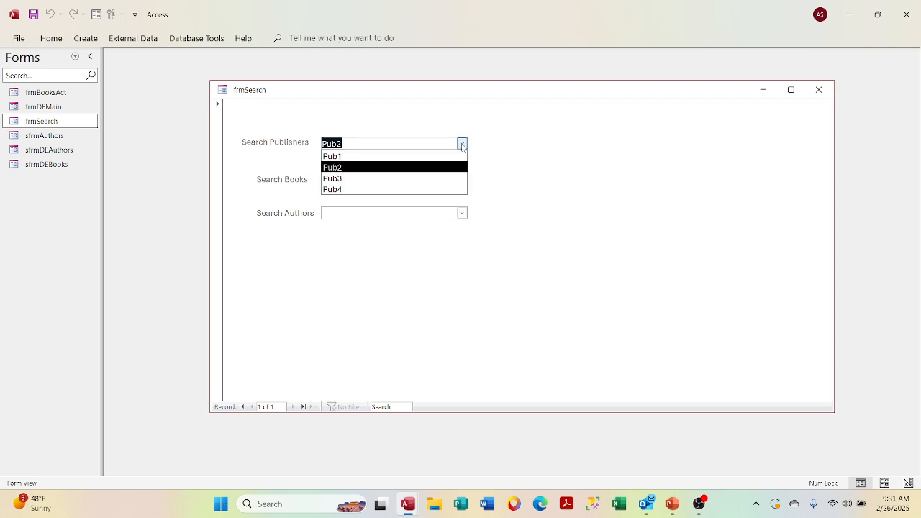
{"action": "left_click", "coordinate": [445, 179]}
{"action": "left_click", "coordinate": [462, 143]}
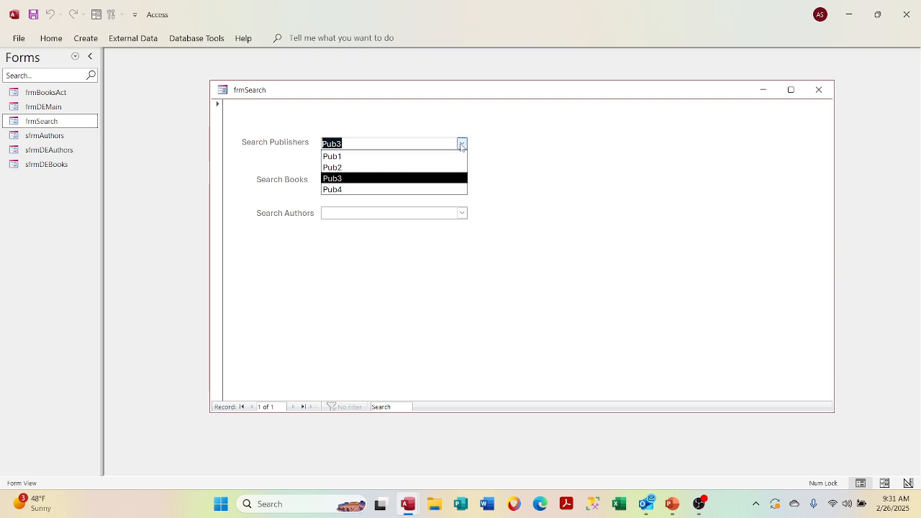
{"action": "left_click", "coordinate": [450, 154]}
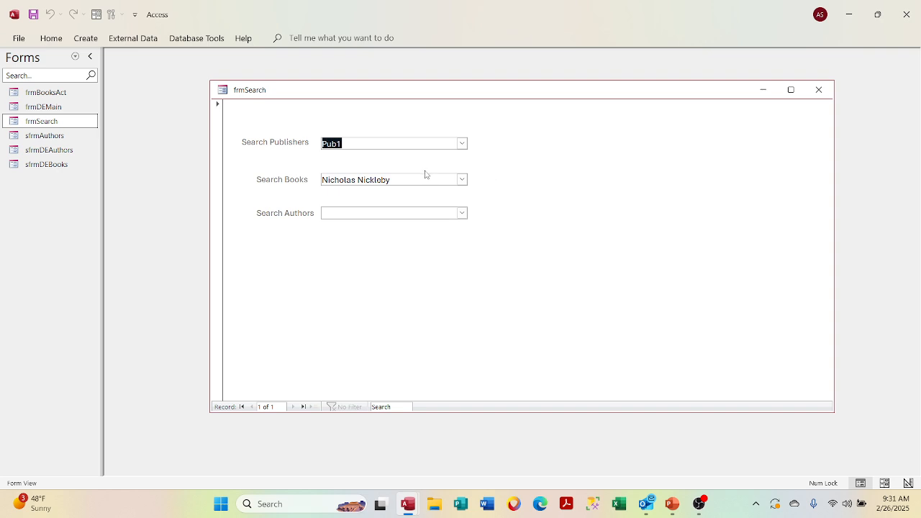
Clear the entry in Search Books and choose Pub4 in Search Publishers to test the cascade
{"action": "left_click_drag", "start_coordinate": [409, 179], "coordinate": [228, 181]}
{"action": "key", "text": "Delete"}
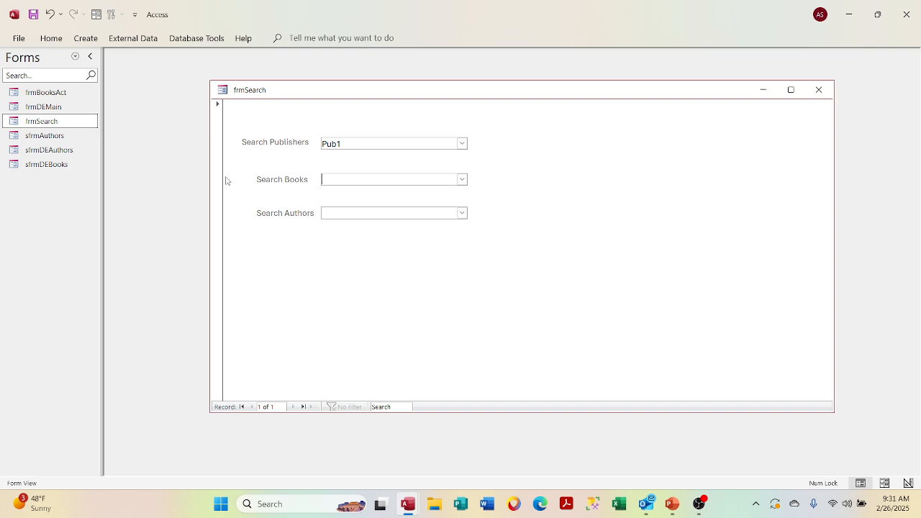
{"action": "left_click", "coordinate": [462, 143]}
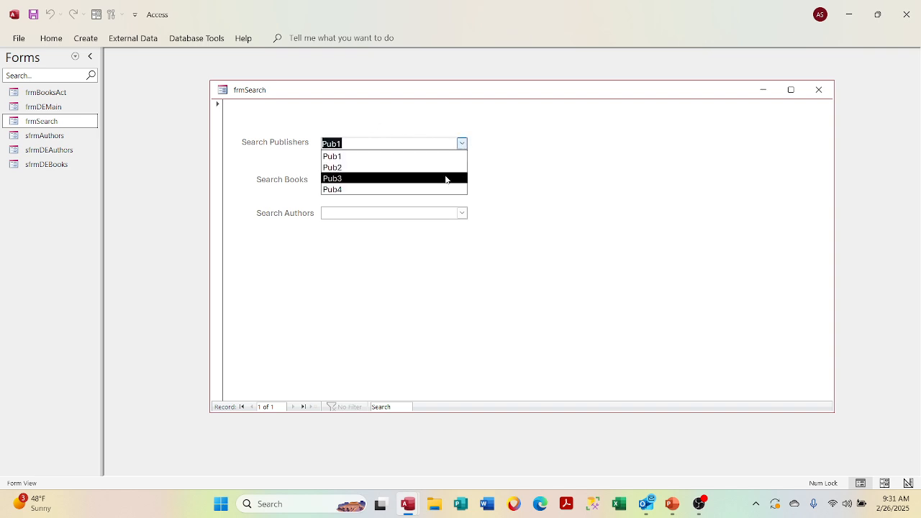
{"action": "left_click", "coordinate": [442, 190]}
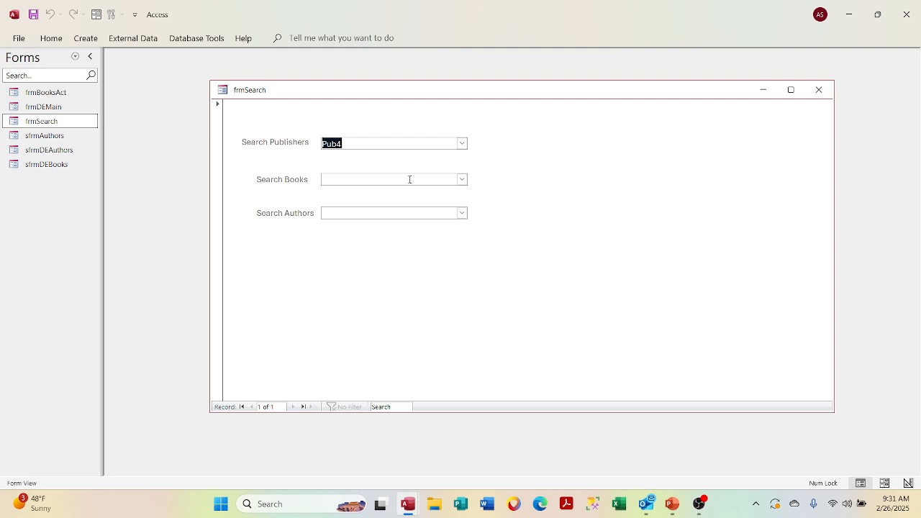
Test the cascade with publisher Pub1, book Test1 and author Agatha Christie, then change the publisher to Pub2
{"action": "left_click", "coordinate": [462, 144]}
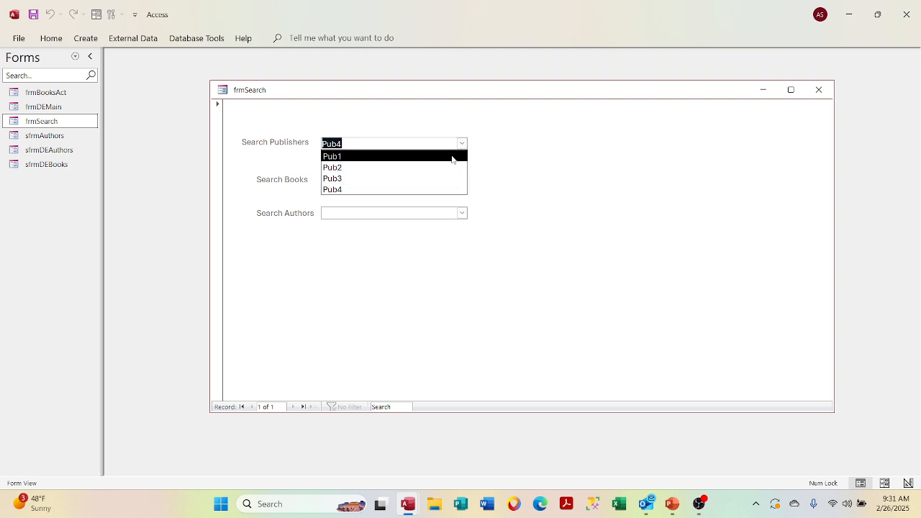
{"action": "left_click", "coordinate": [453, 156]}
{"action": "left_click", "coordinate": [462, 179]}
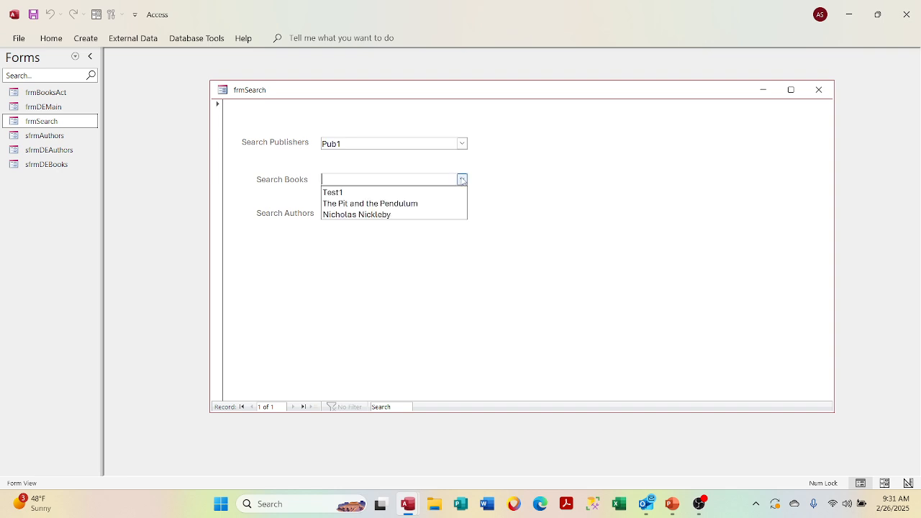
{"action": "left_click", "coordinate": [451, 191]}
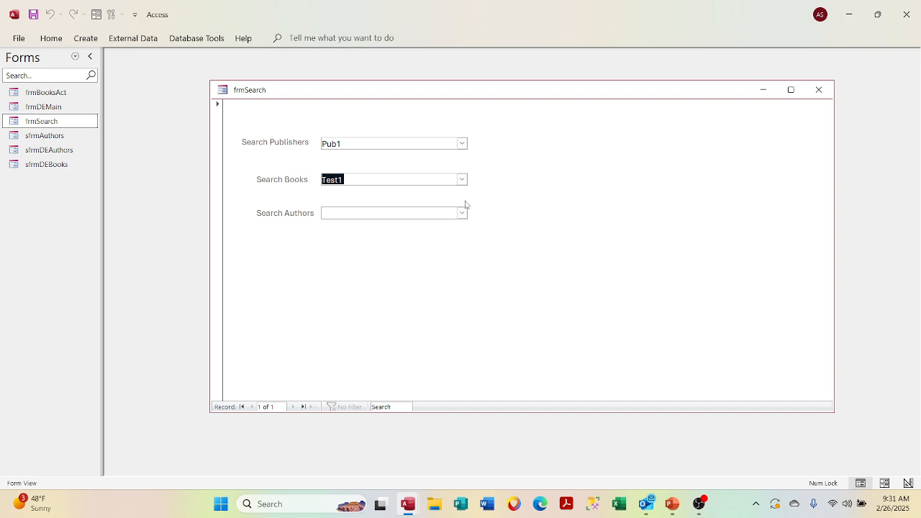
{"action": "left_click", "coordinate": [462, 213]}
{"action": "left_click", "coordinate": [456, 224]}
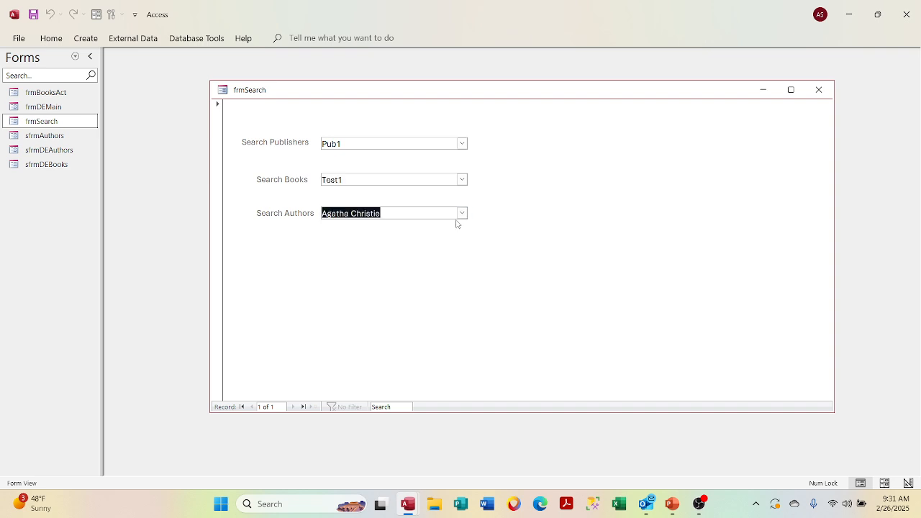
{"action": "left_click", "coordinate": [462, 144]}
{"action": "left_click", "coordinate": [453, 170]}
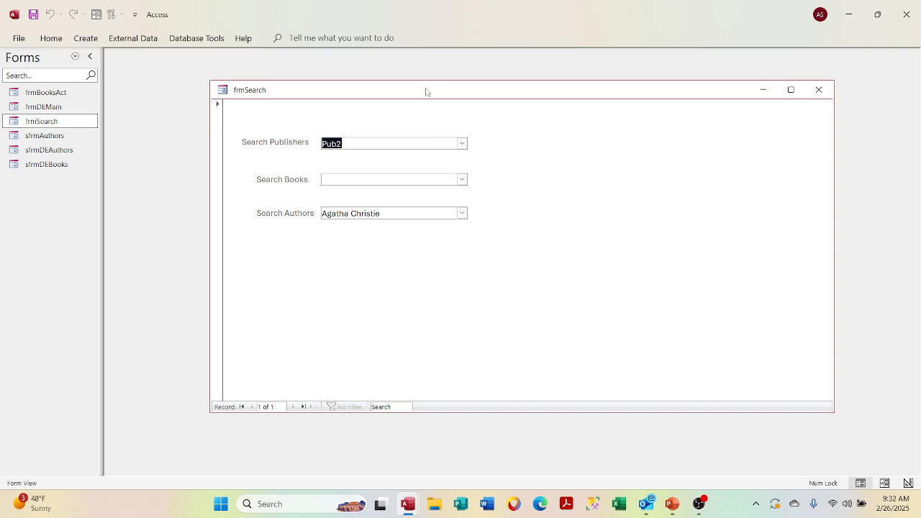
Switch frmSearch to Design View and bring up its code module in the Visual Basic editor
{"action": "right_click", "coordinate": [426, 90]}
{"action": "left_click", "coordinate": [450, 187]}
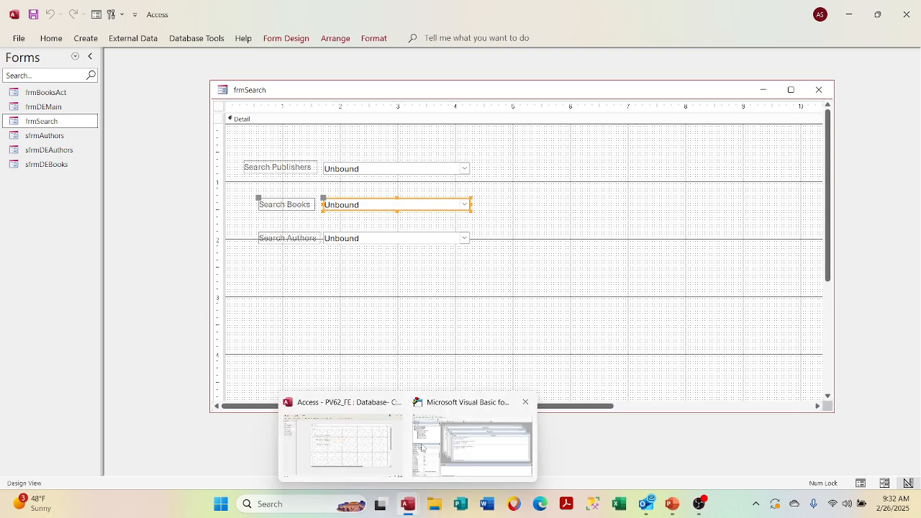
{"action": "key", "text": "alt+F11"}
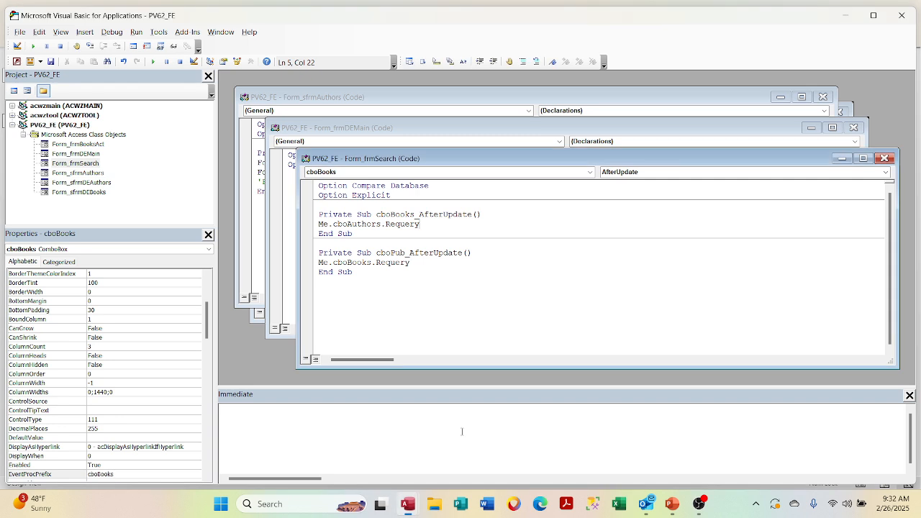
Add the line Me.cboAuthors = "" above the requery line in the cboBooks_AfterUpdate procedure
{"action": "left_click", "coordinate": [502, 214]}
{"action": "key", "text": "Return"}
{"action": "type", "text": "me."}
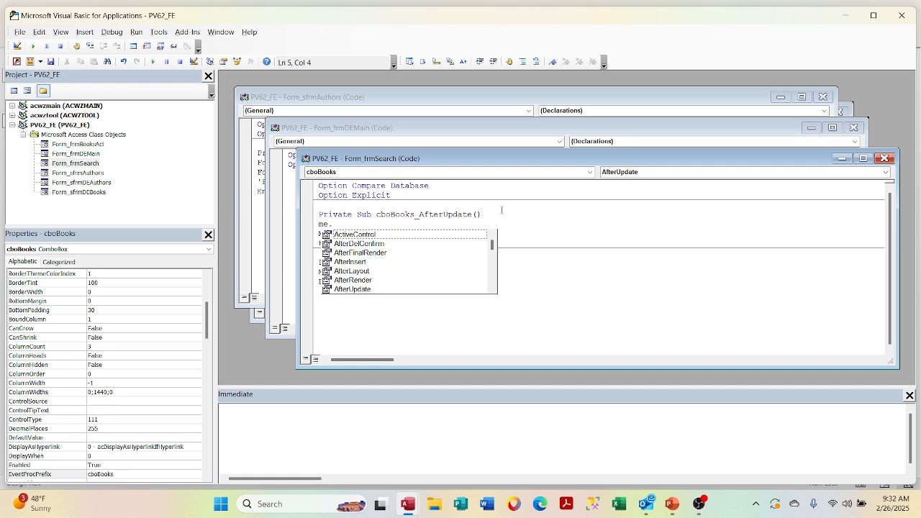
{"action": "type", "text": "cboAuthors "}
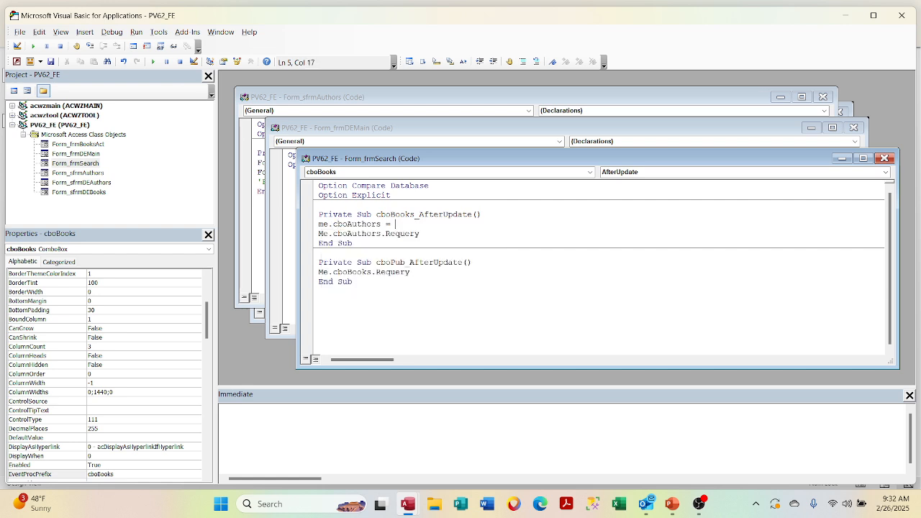
{"action": "type", "text": "= \"\""}
Add the line Me.cboBooks = "" below Me.cboAuthors = "" in cboBooks_AfterUpdate and select both lines
{"action": "key", "text": "Return"}
{"action": "type", "text": "me.cb"}
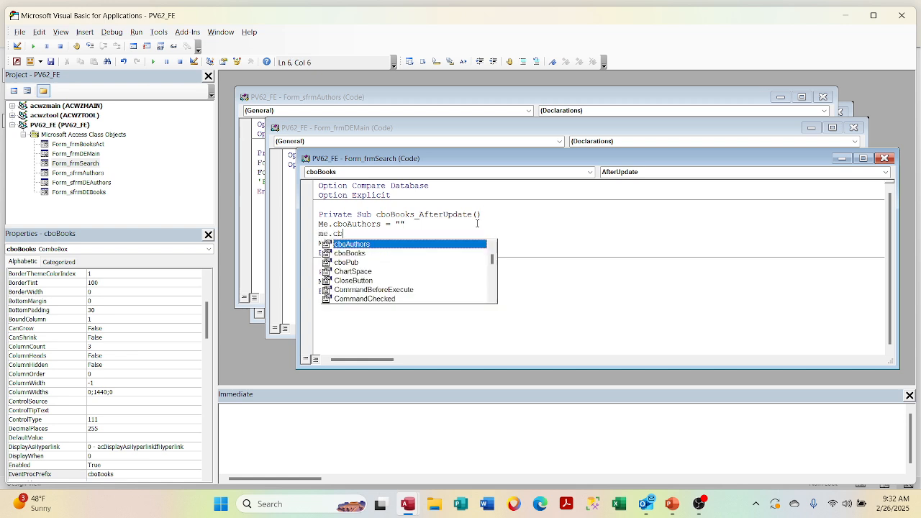
{"action": "double_click", "coordinate": [436, 253]}
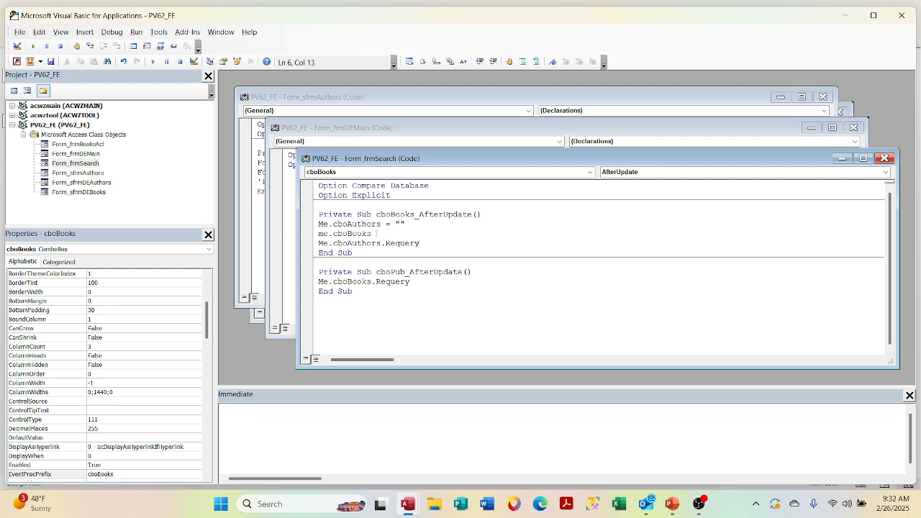
{"action": "type", "text": "= \"\""}
{"action": "left_click_drag", "start_coordinate": [404, 234], "coordinate": [318, 233]}
{"action": "left_click_drag", "start_coordinate": [395, 233], "coordinate": [288, 224]}
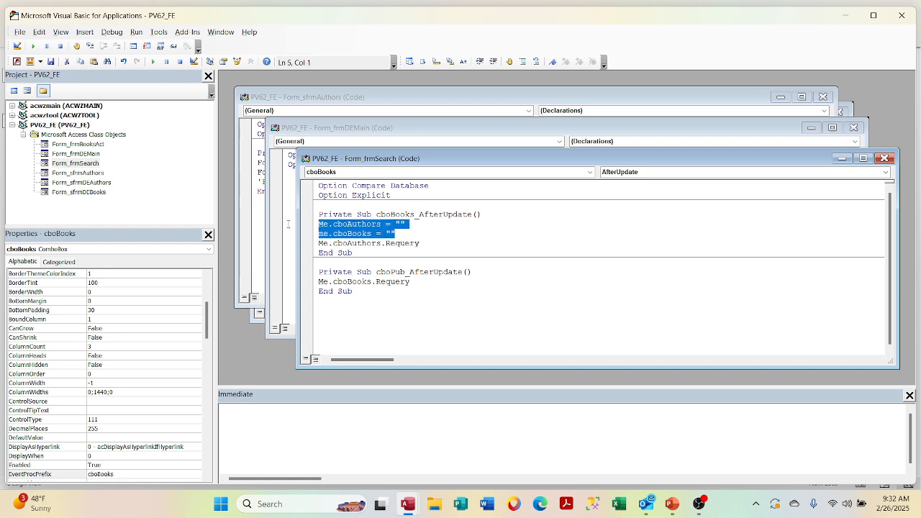
Replace the me.cboBooks line in cboBooks_AfterUpdate with the two lines Me.cboAuthors = "" and Me.cboBooks = ""
{"action": "left_click", "coordinate": [395, 233]}
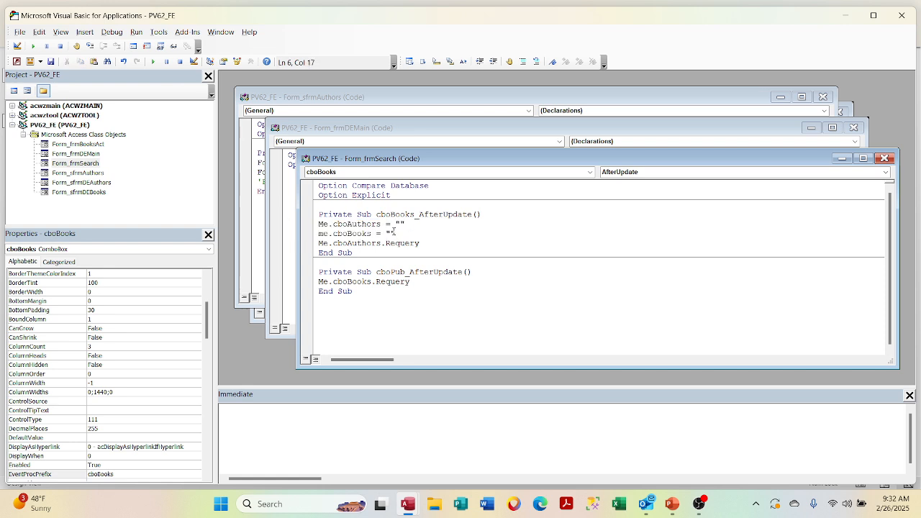
{"action": "key", "text": "BackSpace"}
{"action": "key", "text": "BackSpace"}
{"action": "key", "text": "BackSpace"}
{"action": "key", "text": "BackSpace"}
{"action": "key", "text": "BackSpace"}
{"action": "key", "text": "BackSpace"}
{"action": "key", "text": "BackSpace"}
{"action": "key", "text": "BackSpace"}
{"action": "key", "text": "BackSpace"}
{"action": "key", "text": "BackSpace"}
{"action": "key", "text": "BackSpace"}
{"action": "key", "text": "BackSpace"}
{"action": "key", "text": "BackSpace"}
{"action": "key", "text": "BackSpace"}
{"action": "key", "text": "BackSpace"}
{"action": "key", "text": "BackSpace"}
{"action": "type", "text": "Me.cboAuthors = \"\" Me.cboBooks = \"\""}
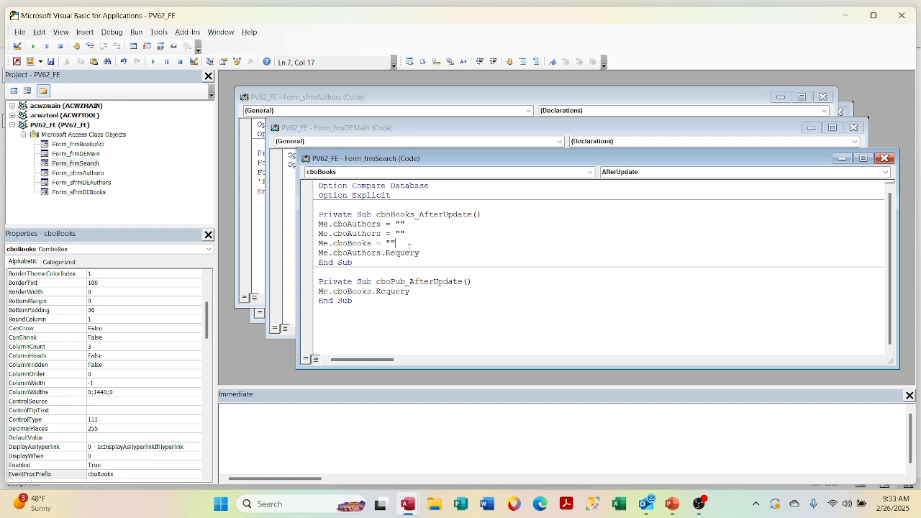
Remove the duplicate Me.cboAuthors = "" line and the Me.cboBooks = "" line from cboBooks_AfterUpdate
{"action": "left_click_drag", "start_coordinate": [396, 243], "coordinate": [337, 244]}
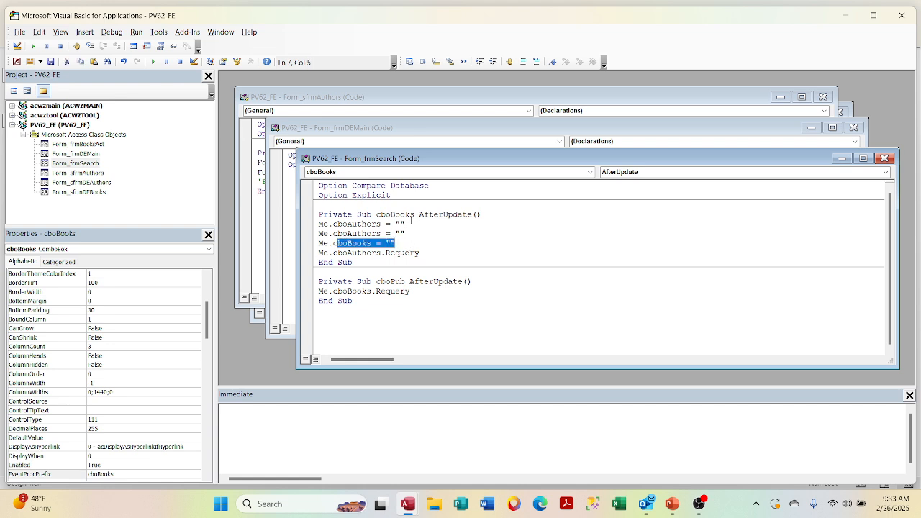
{"action": "left_click_drag", "start_coordinate": [406, 224], "coordinate": [319, 224]}
{"action": "key", "text": "BackSpace"}
{"action": "key", "text": "BackSpace"}
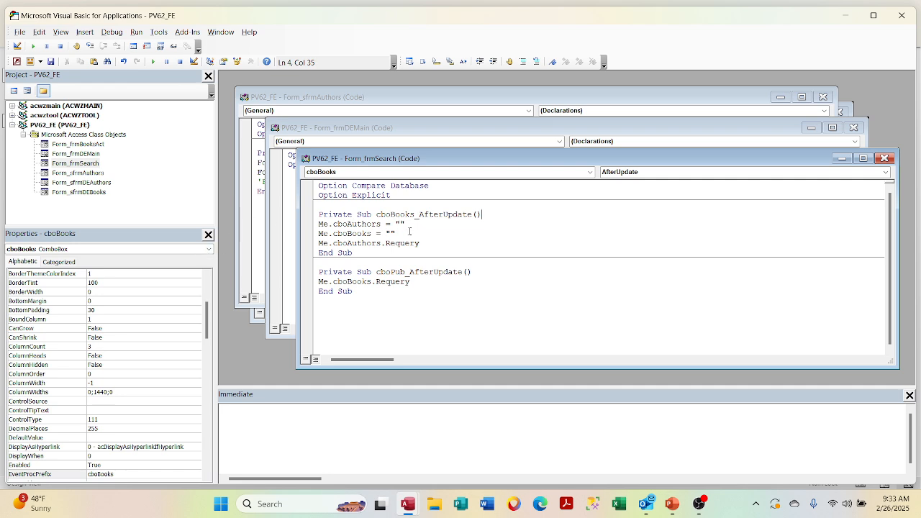
{"action": "left_click_drag", "start_coordinate": [409, 231], "coordinate": [302, 234]}
{"action": "key", "text": "Delete"}
{"action": "key", "text": "BackSpace"}
Insert the lines Me.cboAuthors = "" and Me.cboBooks = "" above the requery line in cboPub_AfterUpdate
{"action": "left_click", "coordinate": [482, 262]}
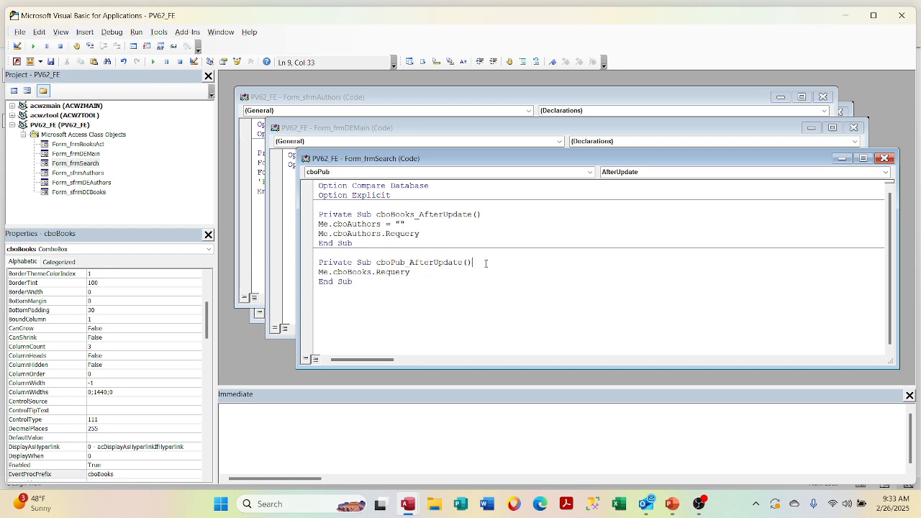
{"action": "key", "text": "Return"}
{"action": "type", "text": "Me.cboAuthors = \"\" Me.cboBooks = \"\""}
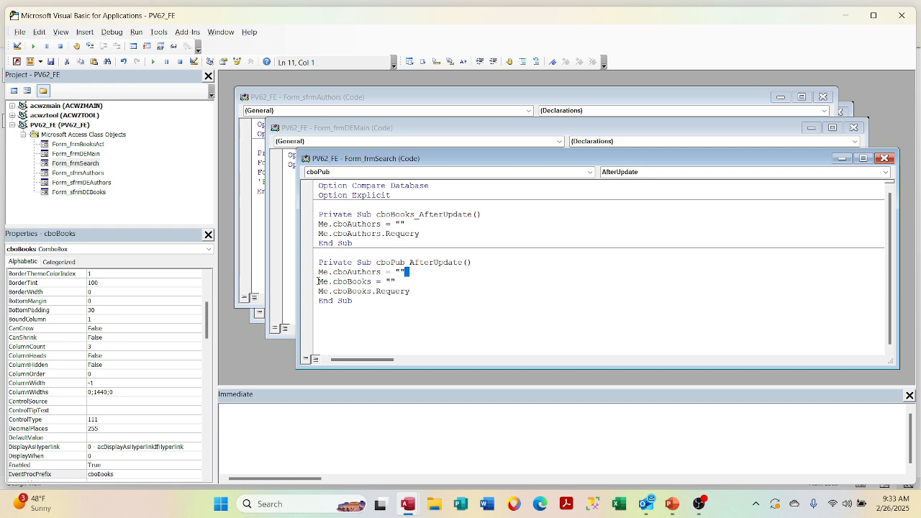
{"action": "left_click", "coordinate": [310, 273]}
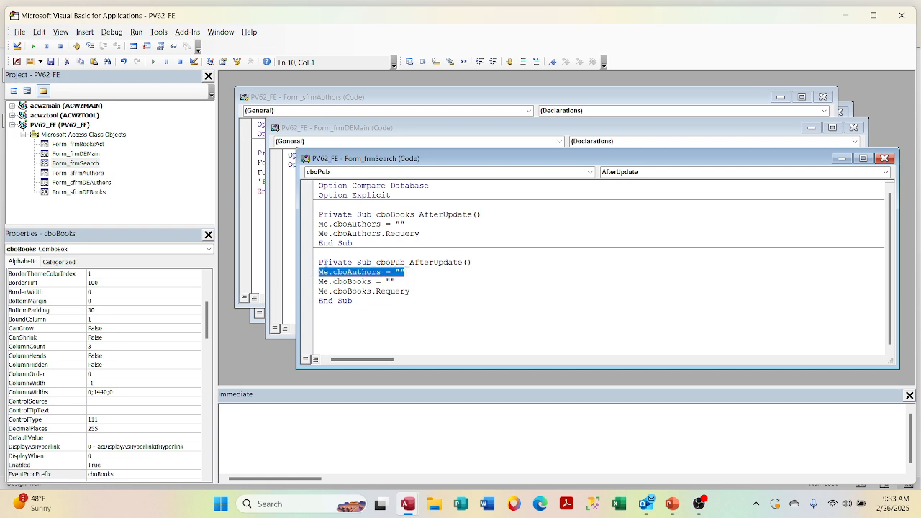
{"action": "left_click", "coordinate": [422, 269]}
{"action": "left_click", "coordinate": [417, 284]}
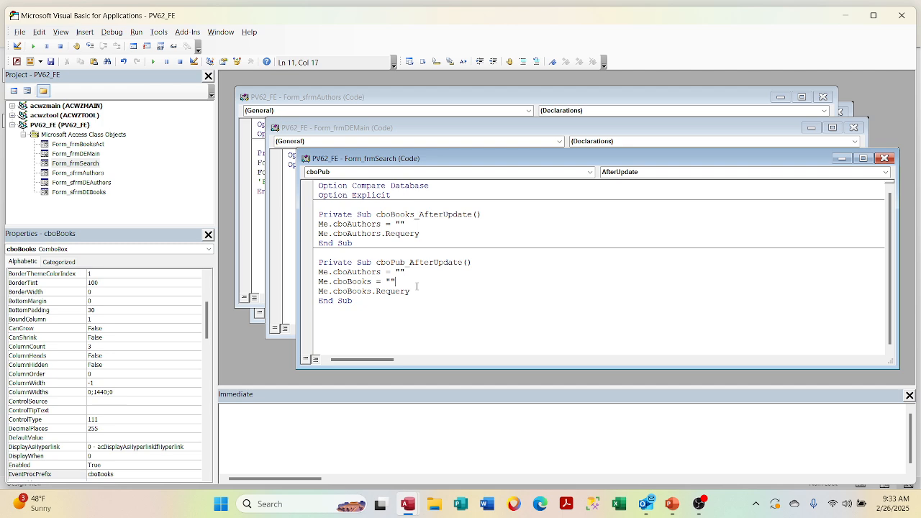
Compile the VBA project with the updated frmSearch code
{"action": "left_click", "coordinate": [418, 295]}
{"action": "left_click", "coordinate": [108, 36]}
{"action": "left_click", "coordinate": [112, 41]}
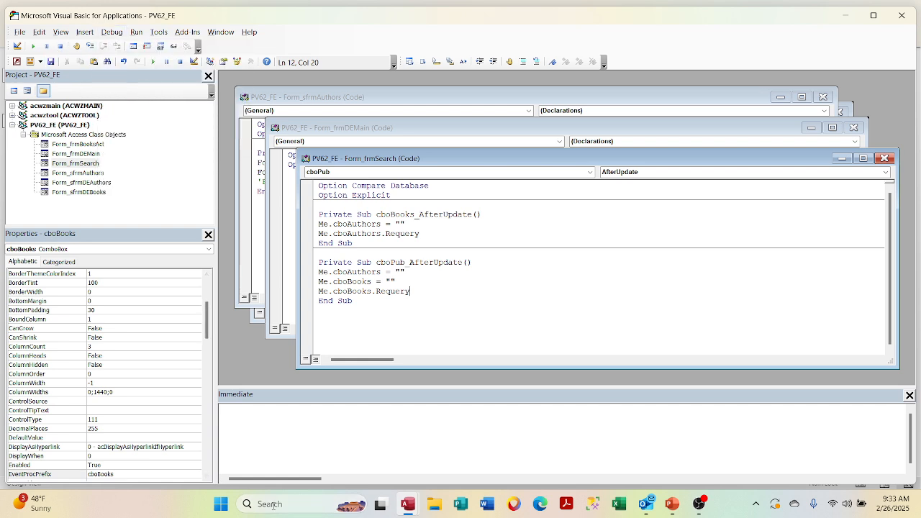
Return to frmSearch in Access, switch it to Form View and clear the Search Publishers entry
{"action": "mouse_move", "coordinate": [400, 508]}
{"action": "left_click", "coordinate": [363, 448]}
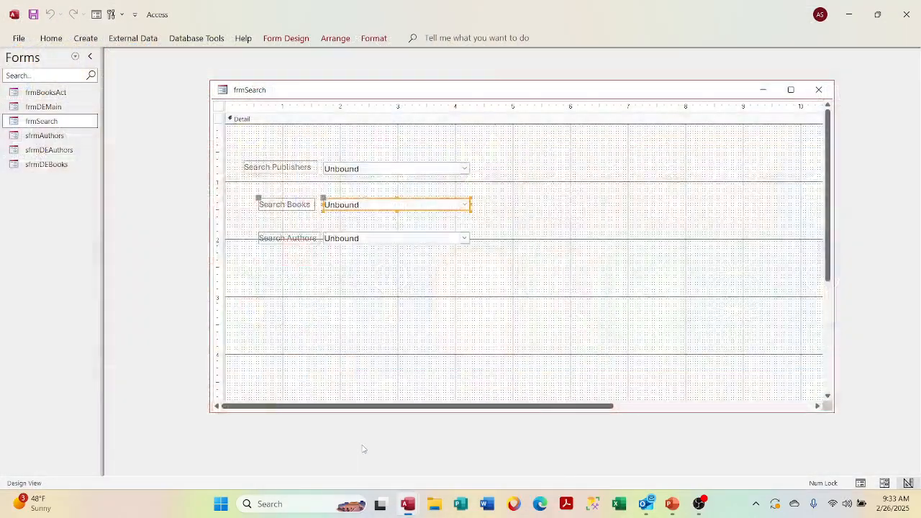
{"action": "right_click", "coordinate": [490, 90]}
{"action": "left_click", "coordinate": [507, 152]}
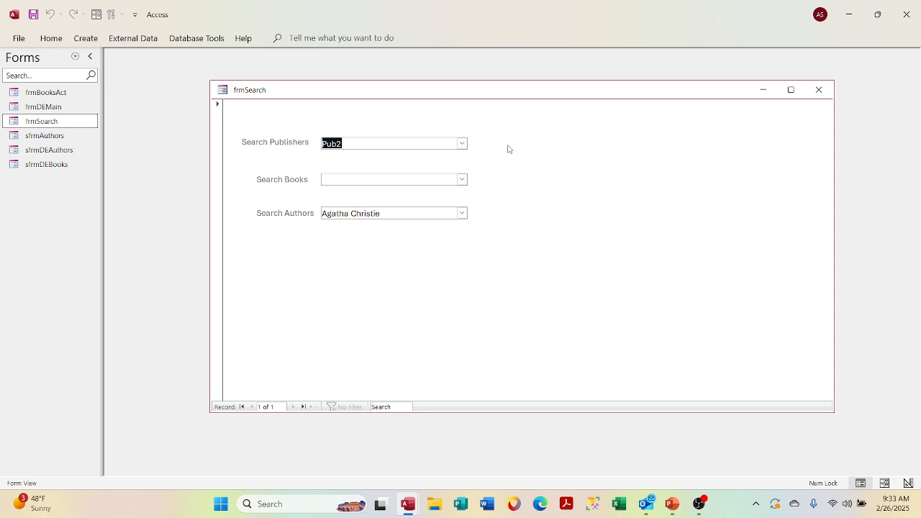
{"action": "key", "text": "Delete"}
{"action": "left_click", "coordinate": [383, 213]}
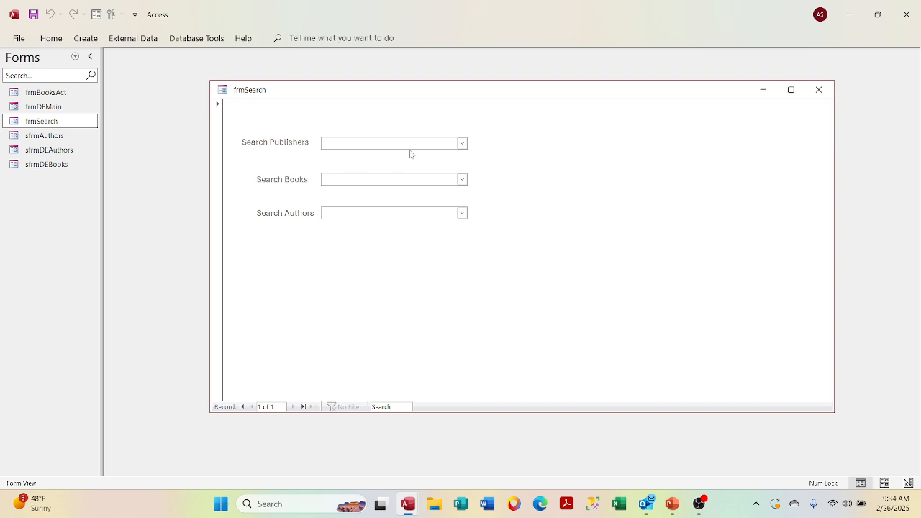
Test the clearing code by choosing Pub1, Test1 and Charles Dickens, then change the publisher to Pub2
{"action": "left_click", "coordinate": [461, 144]}
{"action": "left_click", "coordinate": [454, 156]}
{"action": "left_click", "coordinate": [461, 180]}
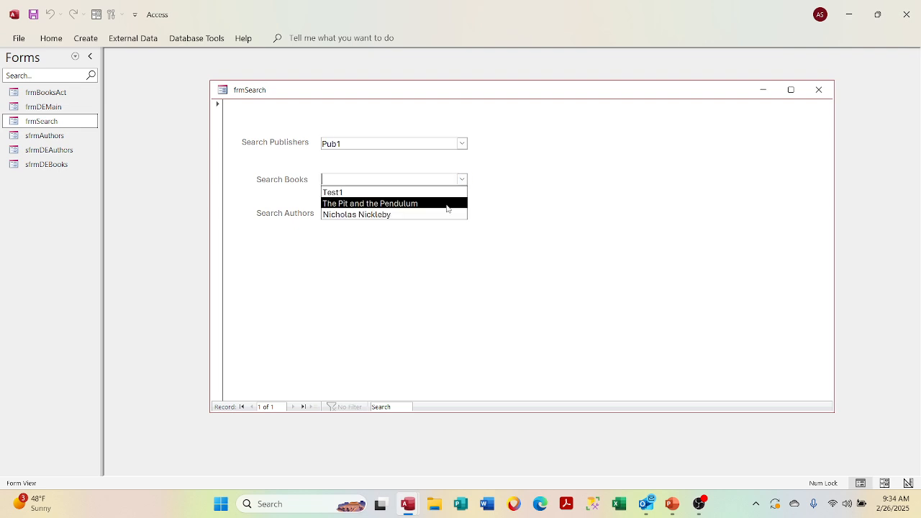
{"action": "left_click", "coordinate": [447, 192]}
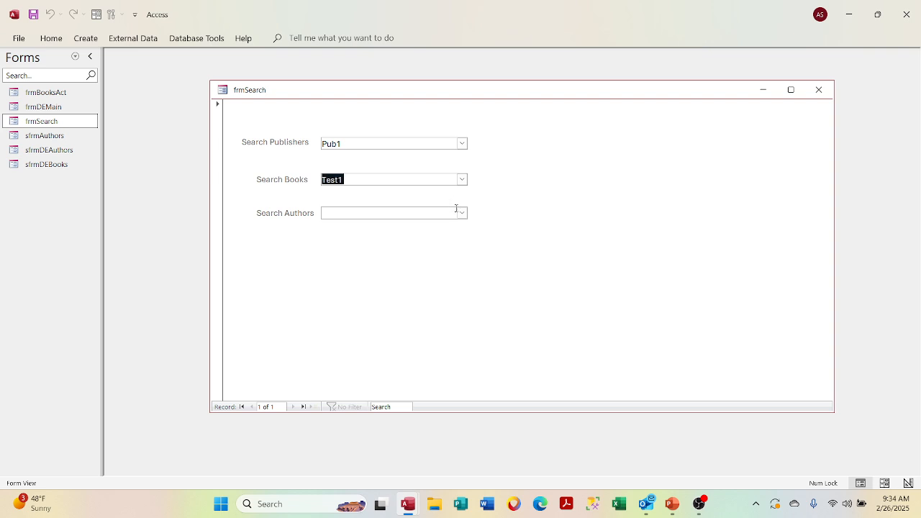
{"action": "left_click", "coordinate": [457, 210]}
{"action": "left_click", "coordinate": [461, 213]}
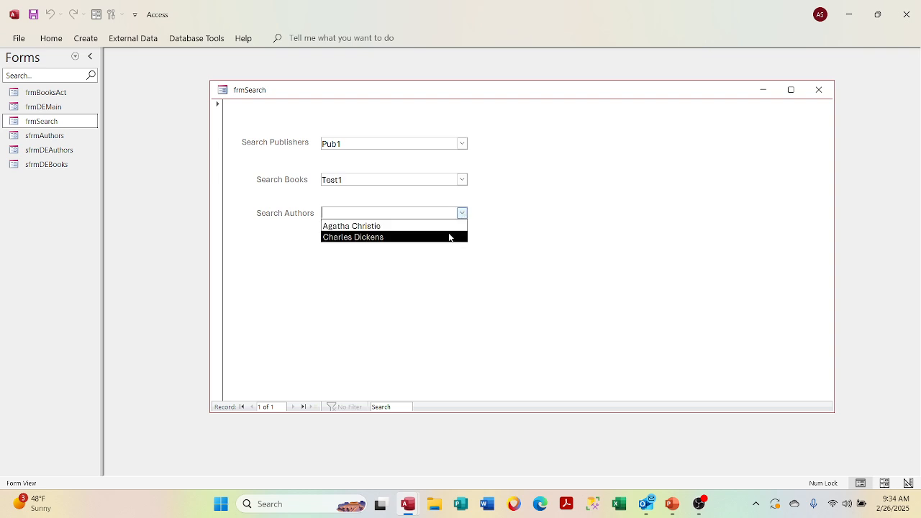
{"action": "left_click", "coordinate": [450, 236]}
{"action": "left_click", "coordinate": [461, 144]}
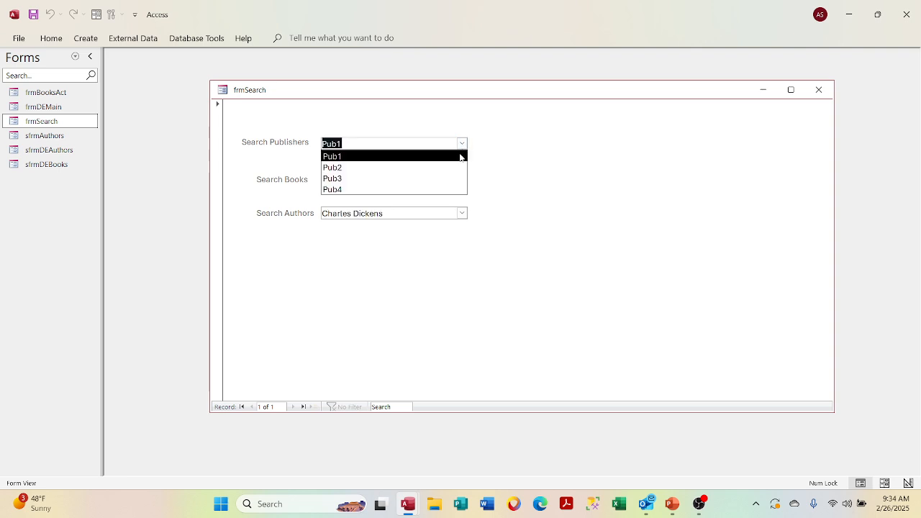
{"action": "left_click", "coordinate": [452, 170]}
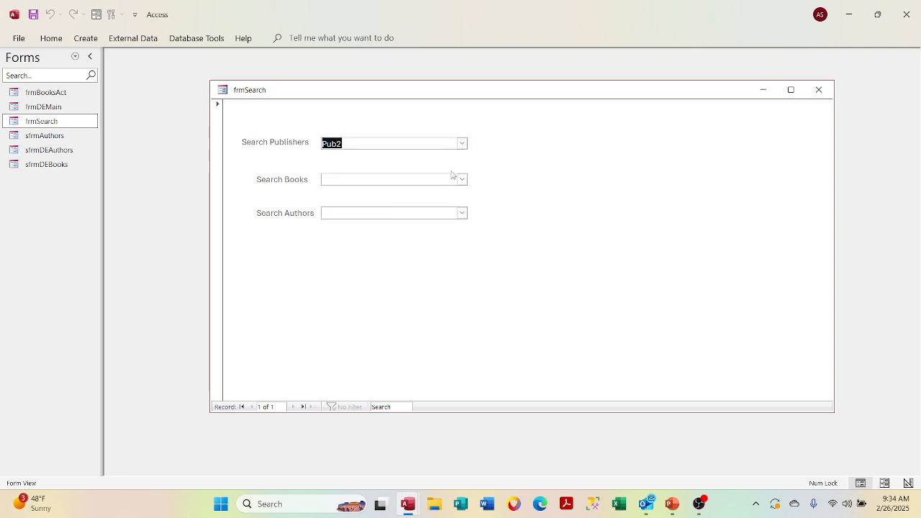
With publisher Pub2 chosen, pick the book The Raven and the author Nathanial Hawthrone in the dependent search lists
{"action": "right_click", "coordinate": [463, 179]}
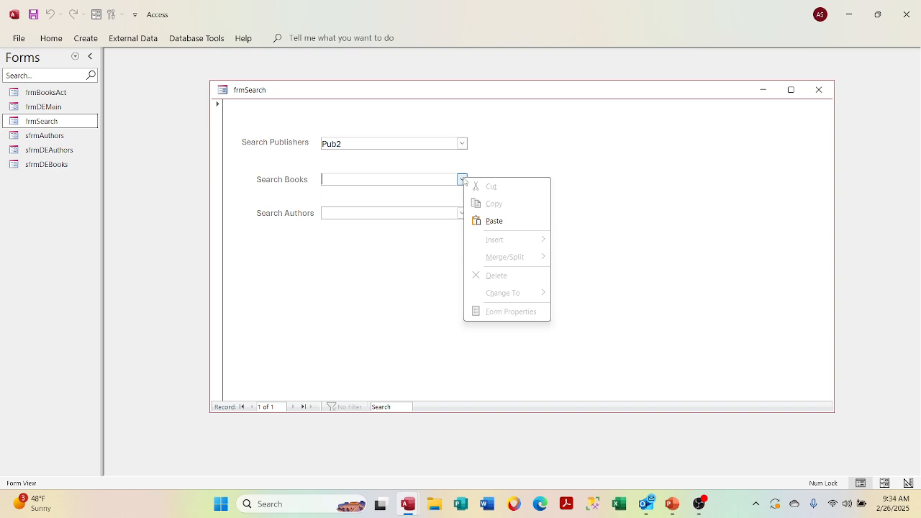
{"action": "left_click", "coordinate": [462, 179]}
{"action": "left_click", "coordinate": [462, 179]}
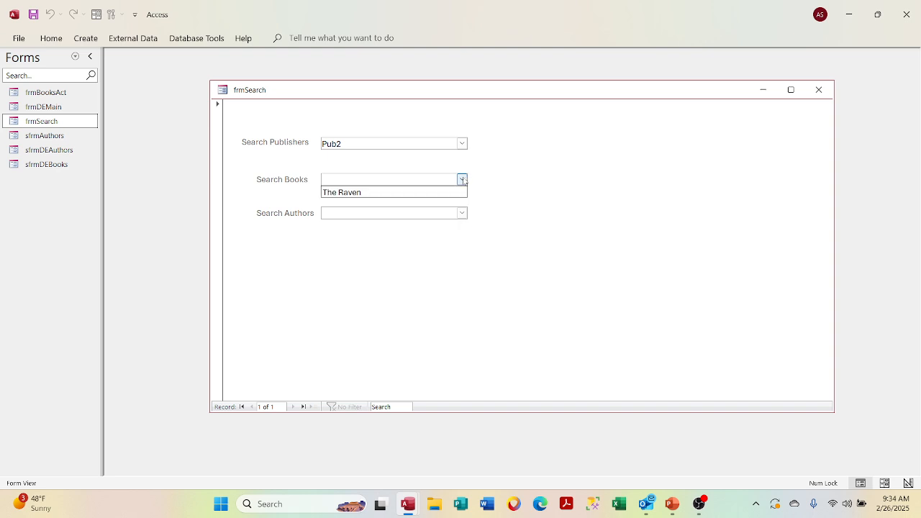
{"action": "left_click", "coordinate": [454, 191]}
{"action": "left_click", "coordinate": [462, 213]}
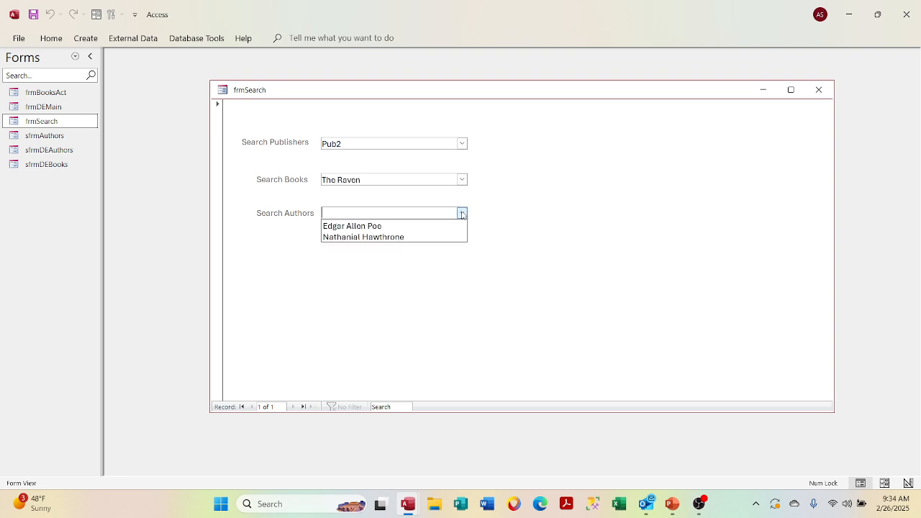
{"action": "left_click", "coordinate": [426, 238]}
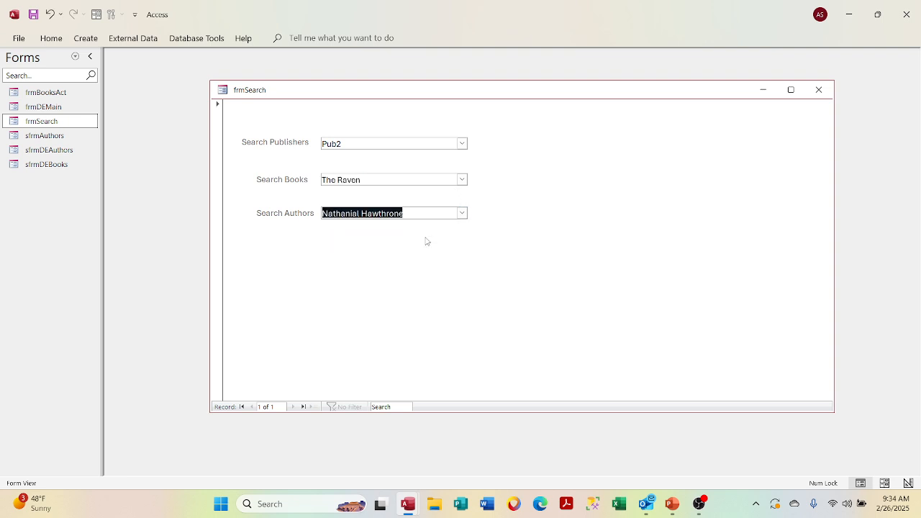
Test the cascade for publisher Pub3 by choosing The Scarlet Letter and the author Nathanial Hawthrone
{"action": "left_click", "coordinate": [462, 143]}
{"action": "left_click", "coordinate": [436, 179]}
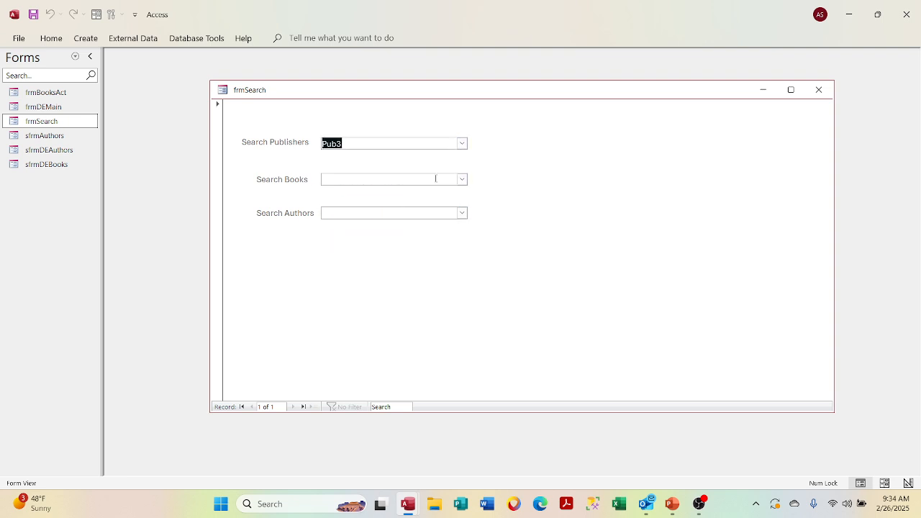
{"action": "left_click", "coordinate": [462, 179]}
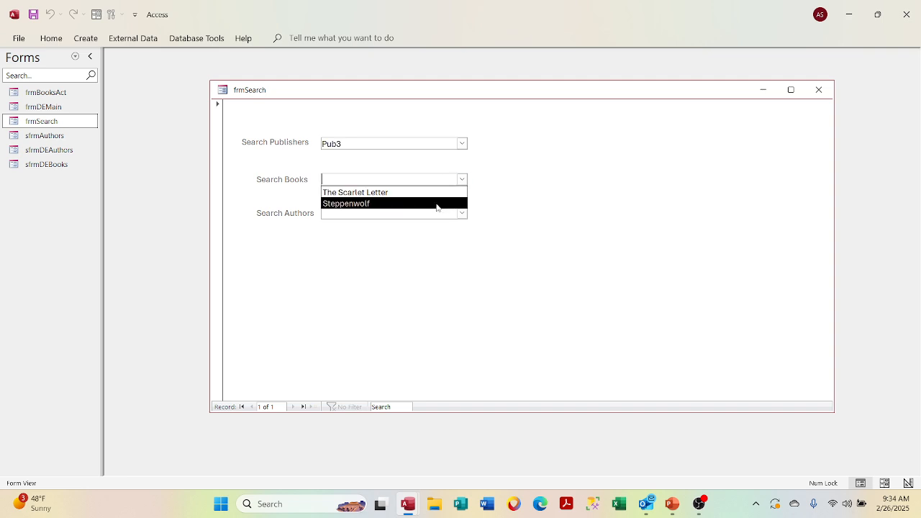
{"action": "left_click", "coordinate": [436, 193]}
{"action": "left_click", "coordinate": [456, 212]}
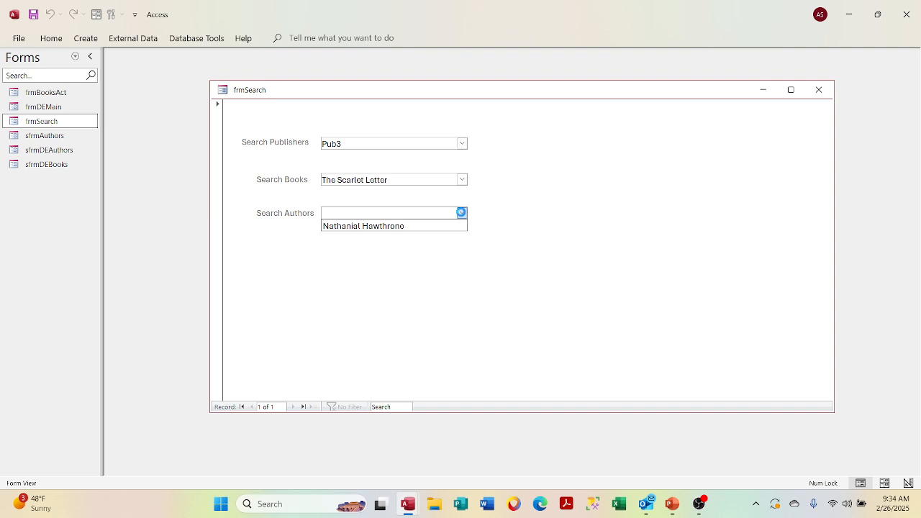
{"action": "left_click", "coordinate": [452, 222]}
Test the cascade for publisher Pub4 by choosing the book Moby Dick and the author Hermen Melville
{"action": "left_click", "coordinate": [462, 144]}
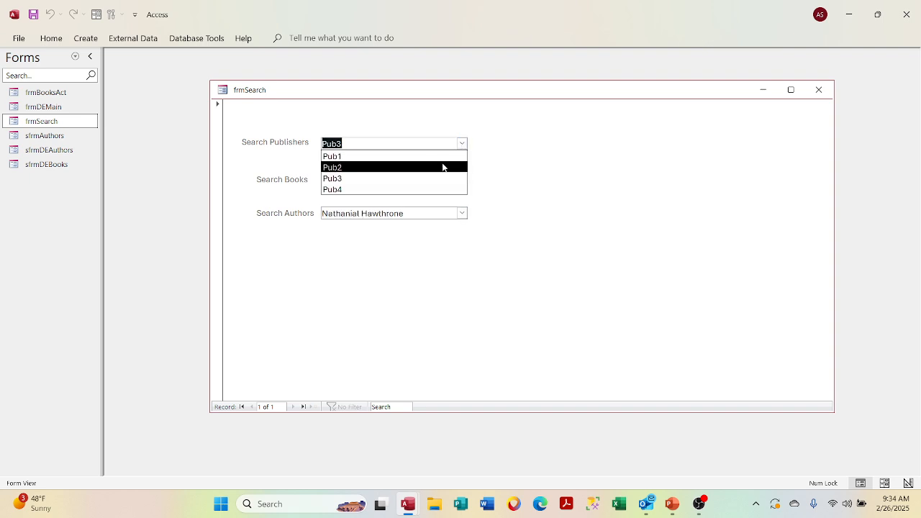
{"action": "left_click", "coordinate": [430, 188]}
{"action": "left_click", "coordinate": [461, 179]}
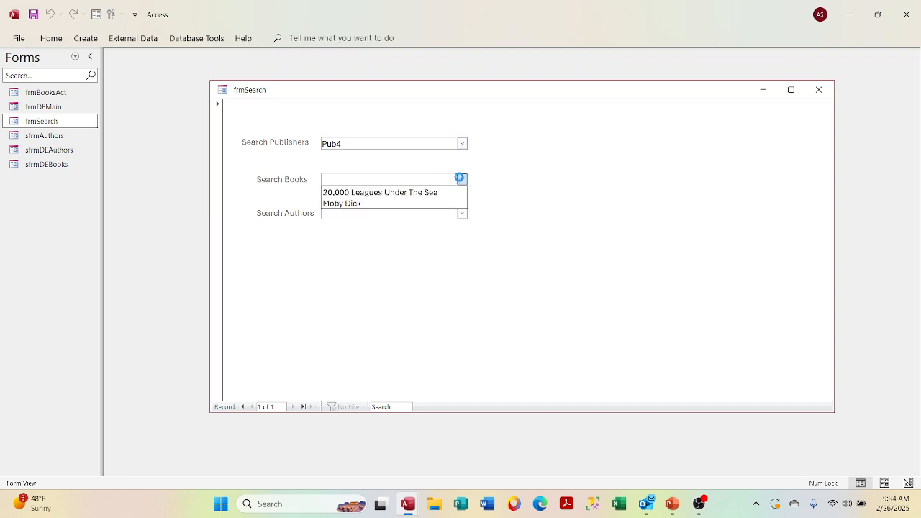
{"action": "left_click", "coordinate": [433, 204]}
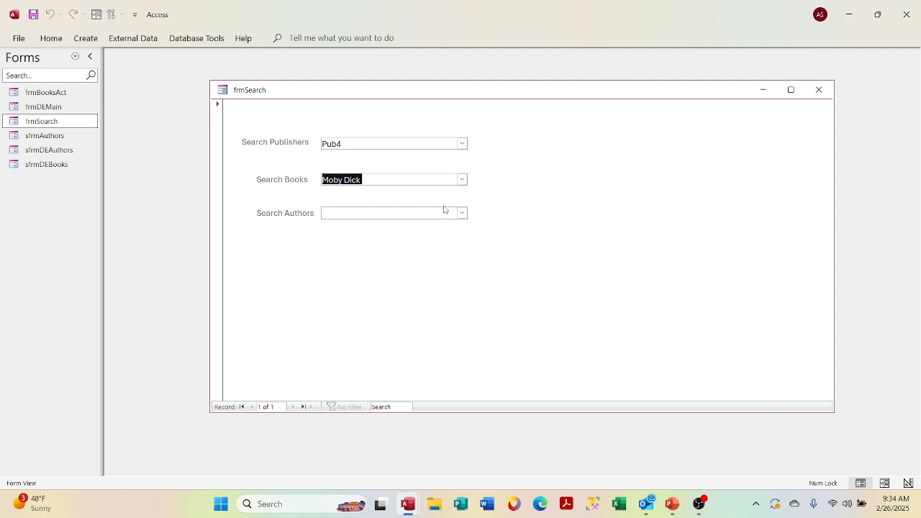
{"action": "left_click", "coordinate": [462, 213]}
{"action": "left_click", "coordinate": [452, 226]}
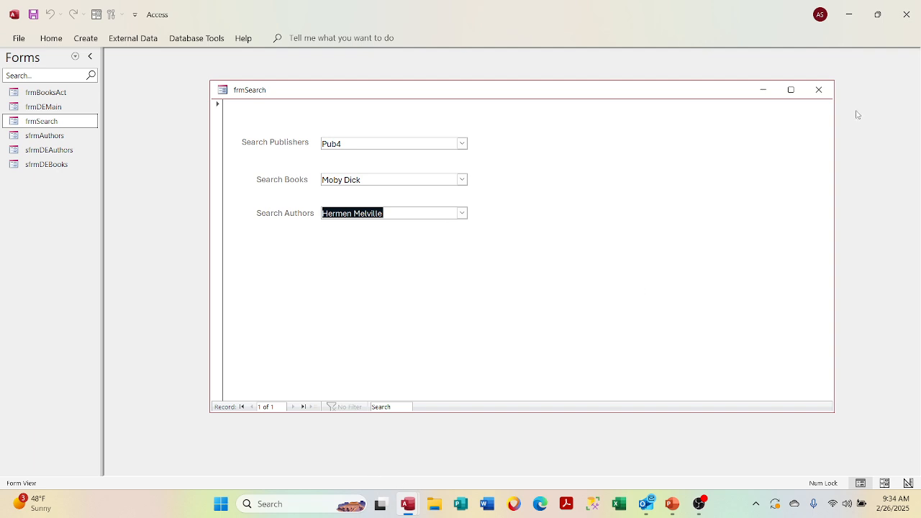
Close frmSearch and reopen it in Form View with empty search boxes
{"action": "left_click", "coordinate": [820, 90]}
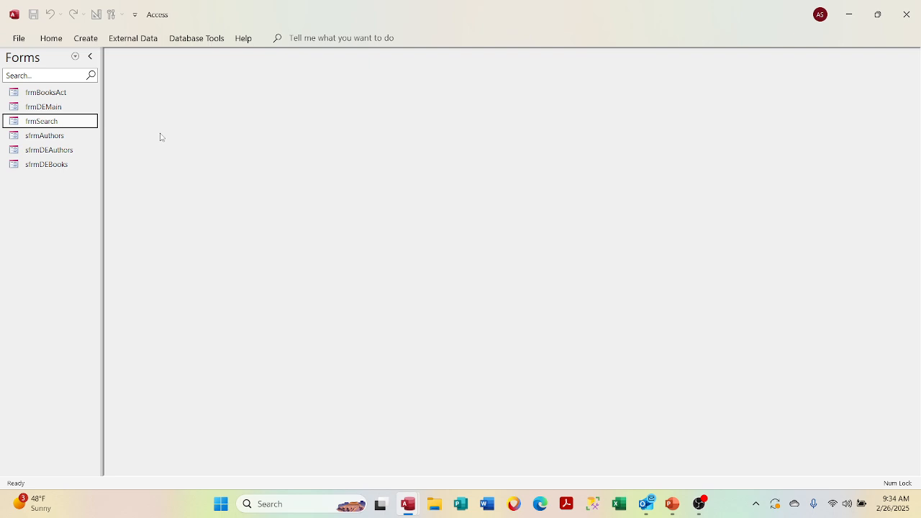
{"action": "double_click", "coordinate": [85, 123]}
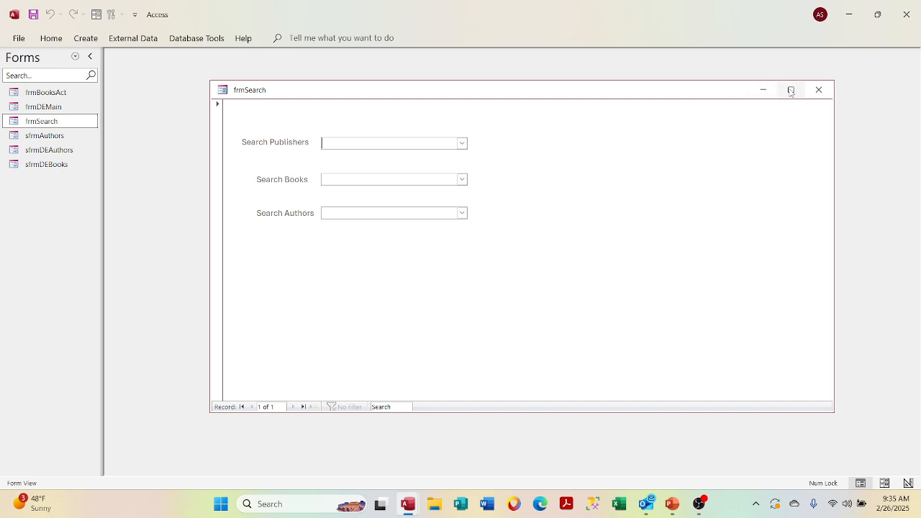
{"action": "left_click", "coordinate": [818, 90]}
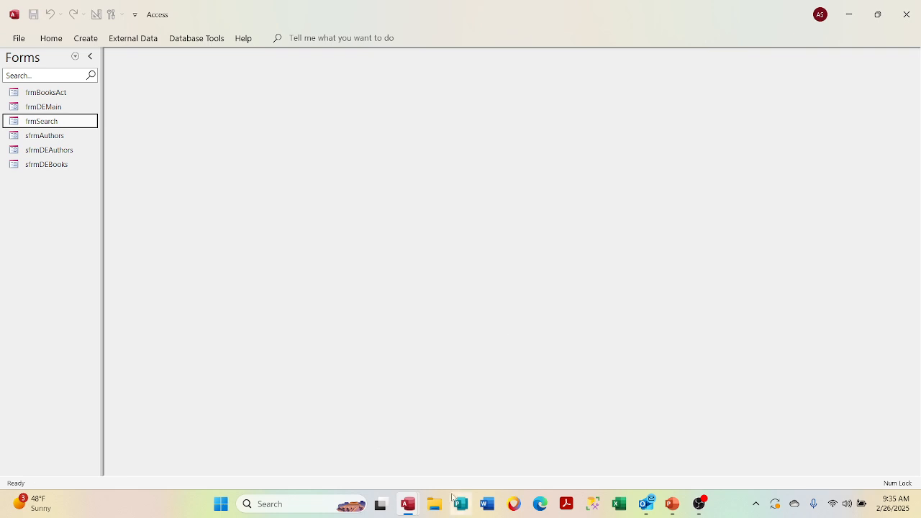
{"action": "double_click", "coordinate": [91, 125]}
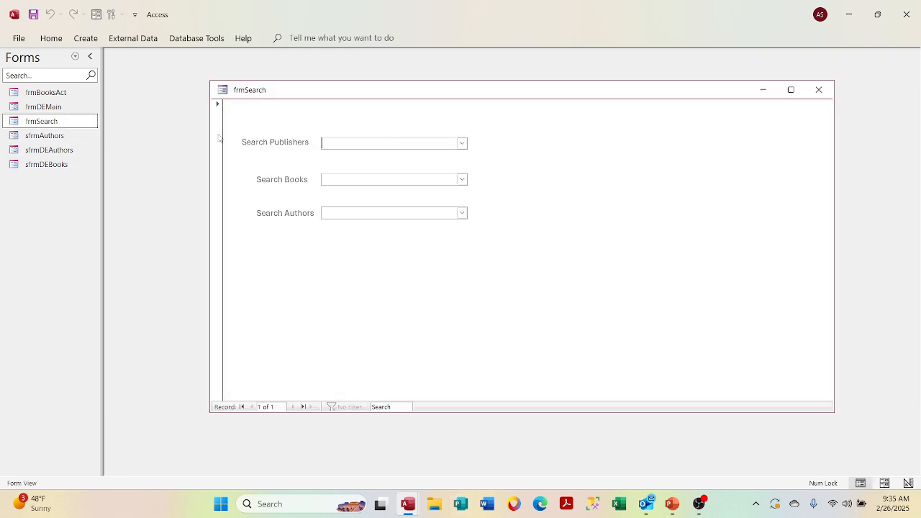
Test the reopened form by choosing Pub1, the book The Pit and the Pendulum and the author Edgar Allen Poe
{"action": "left_click", "coordinate": [461, 143]}
{"action": "left_click", "coordinate": [453, 156]}
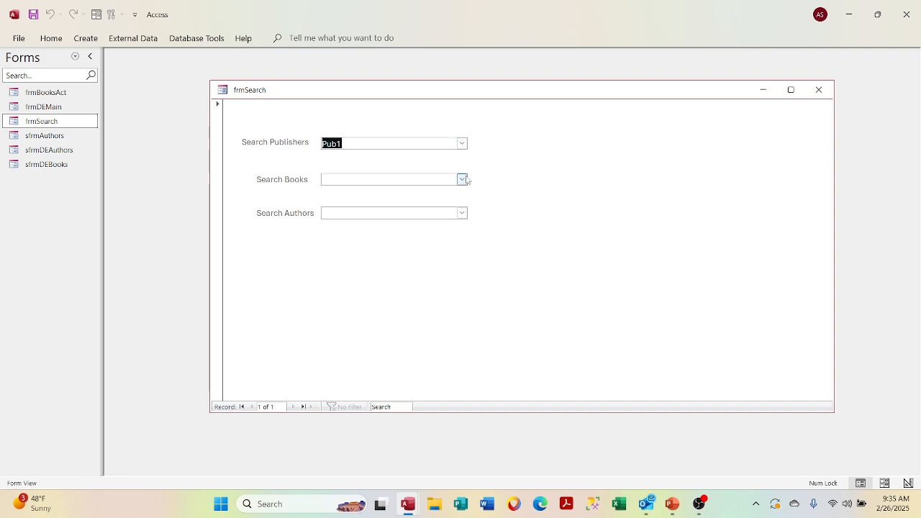
{"action": "left_click", "coordinate": [462, 179]}
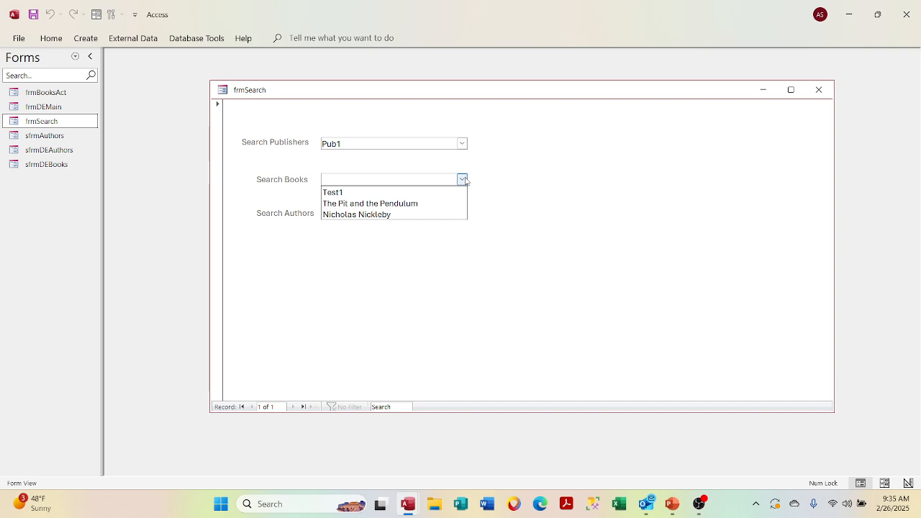
{"action": "left_click", "coordinate": [434, 206]}
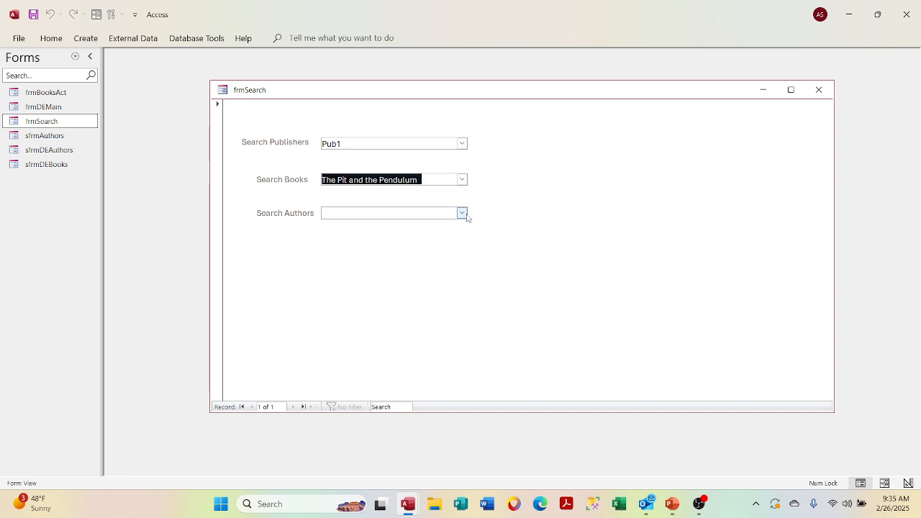
{"action": "left_click", "coordinate": [462, 213]}
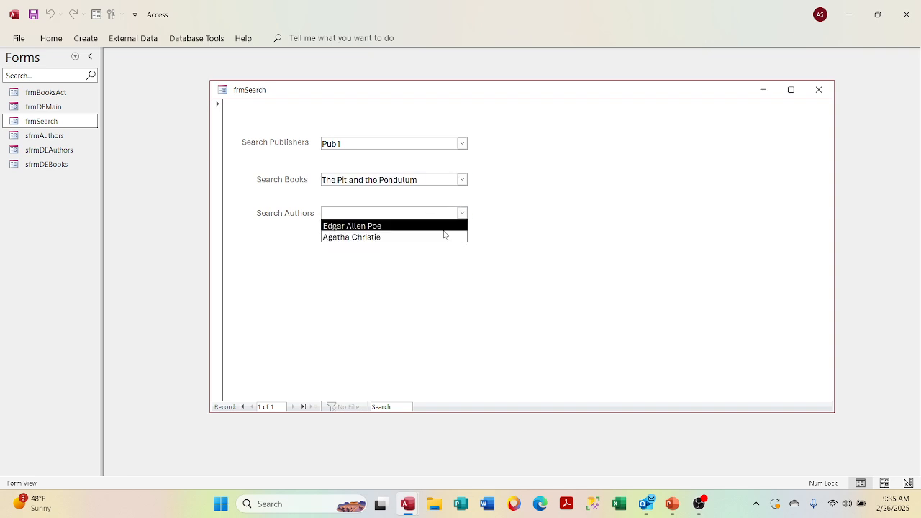
{"action": "left_click", "coordinate": [445, 227]}
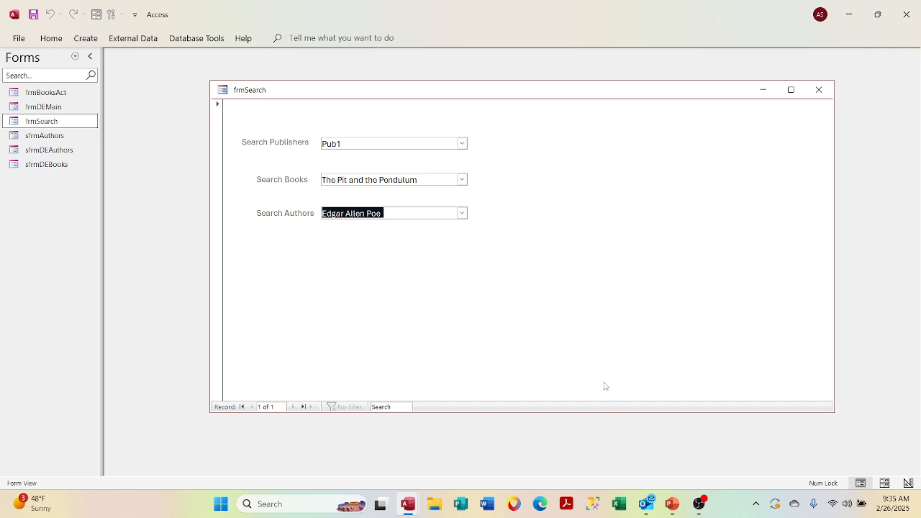
Close frmSearch and switch to the course presentation in PowerPoint
{"action": "left_click", "coordinate": [818, 90]}
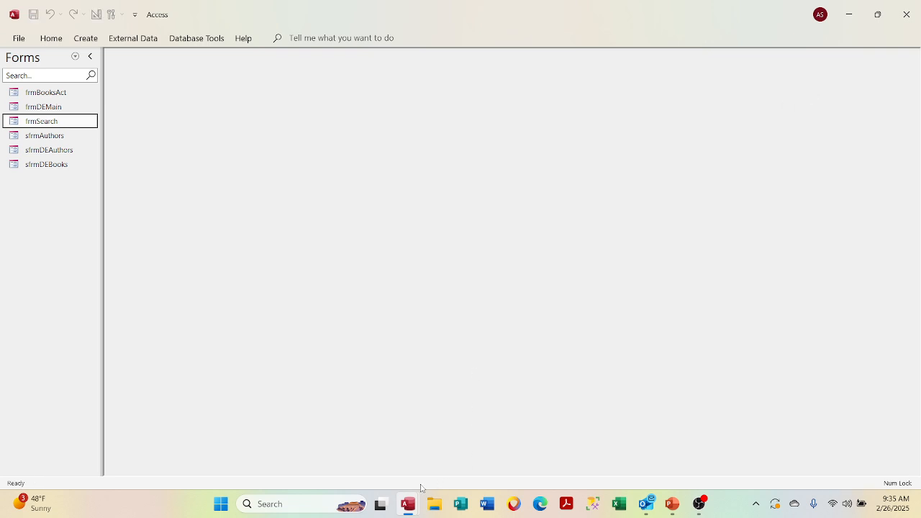
{"action": "left_click", "coordinate": [673, 503]}
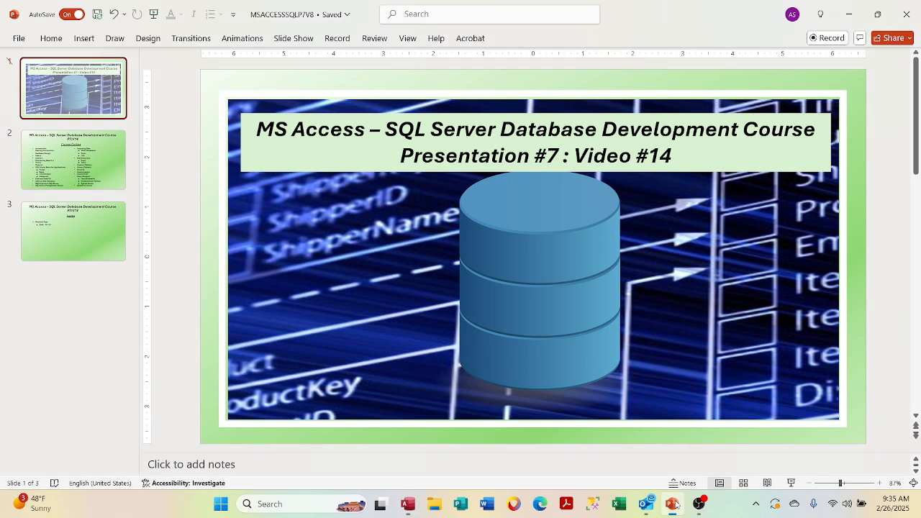